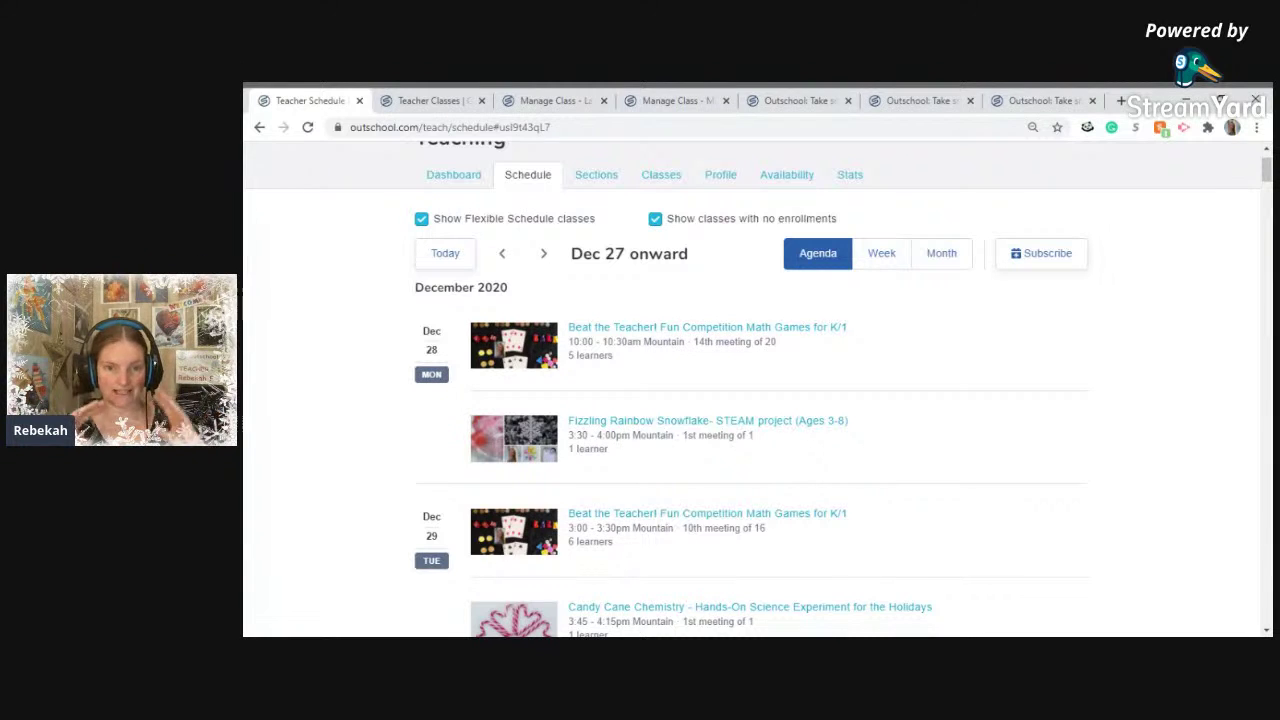
# Review the upcoming classes in the teaching schedule's agenda and in the month view of December 2020.
pyautogui.scroll(-3, 451, 297)
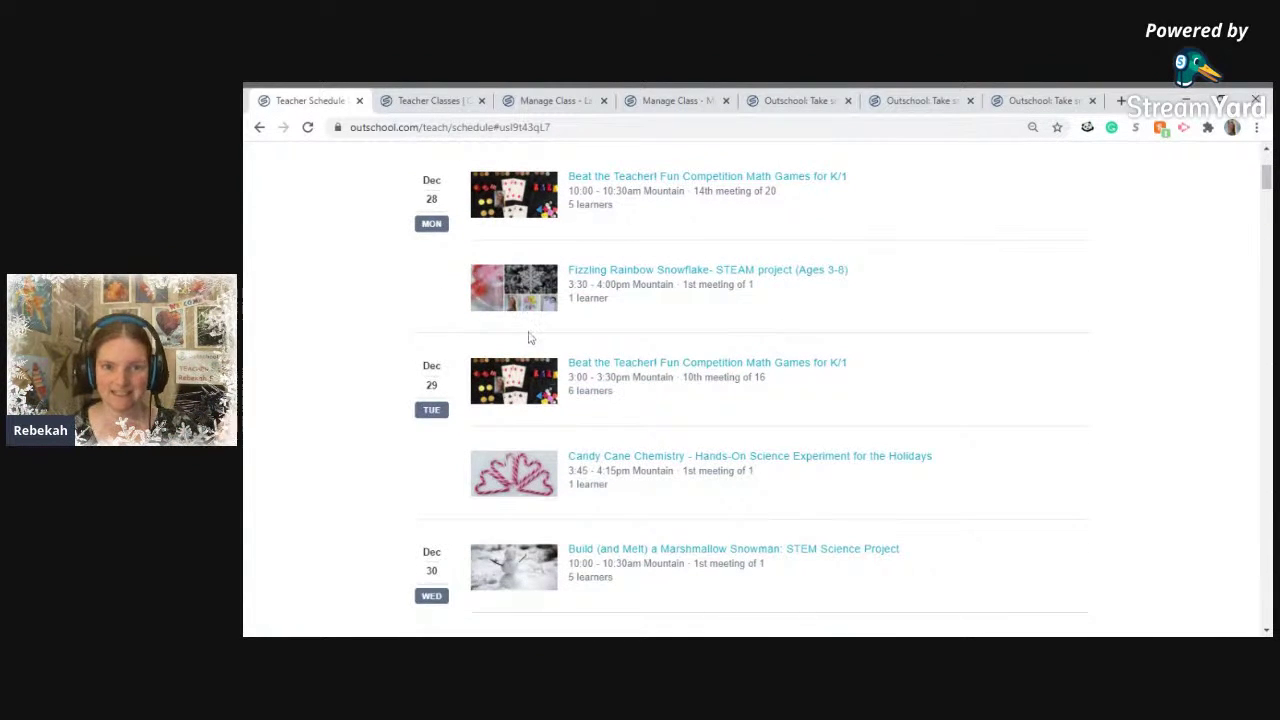
pyautogui.scroll(-6, 563, 389)
pyautogui.scroll(10, 565, 392)
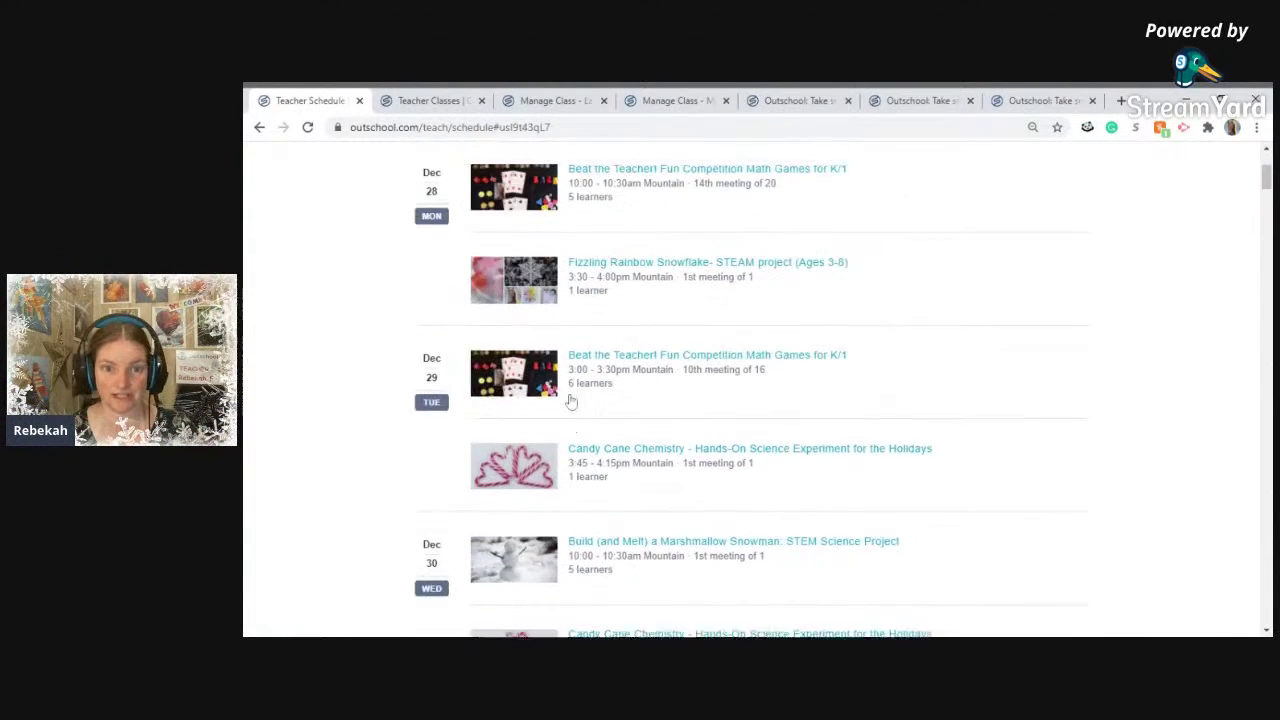
pyautogui.click(939, 333)
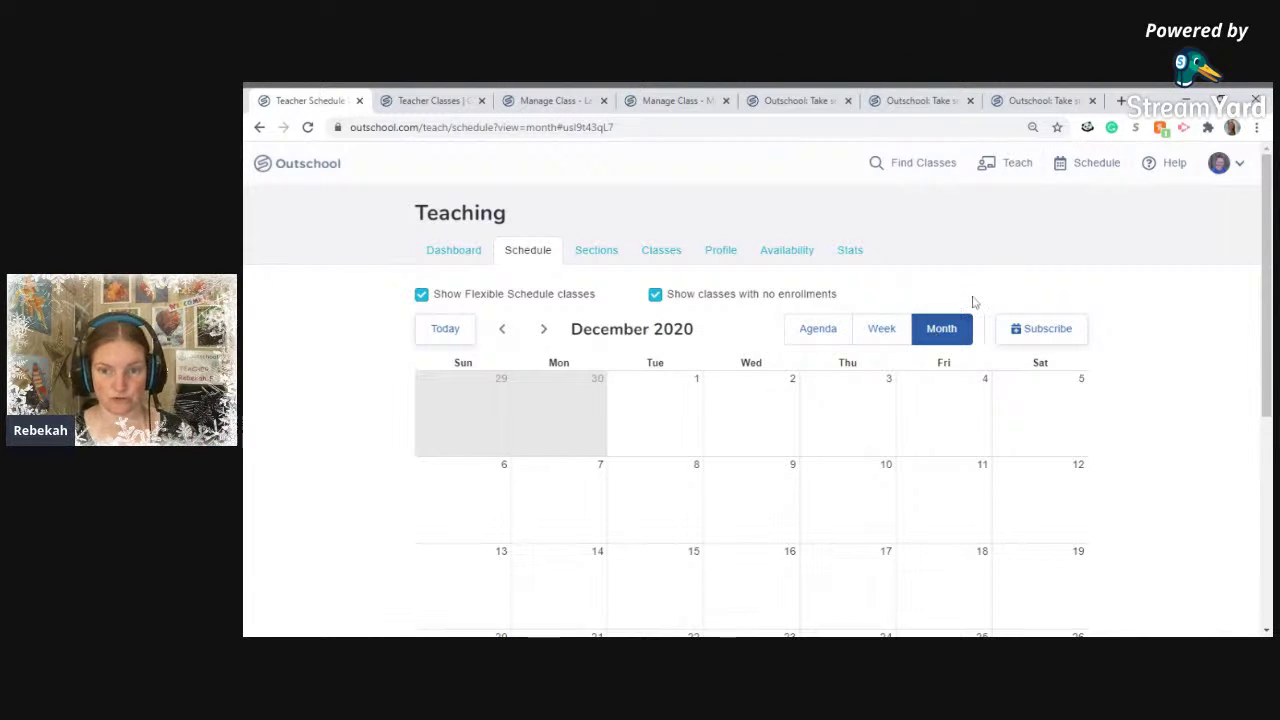
pyautogui.scroll(-3, 1166, 406)
pyautogui.scroll(-3, 1166, 409)
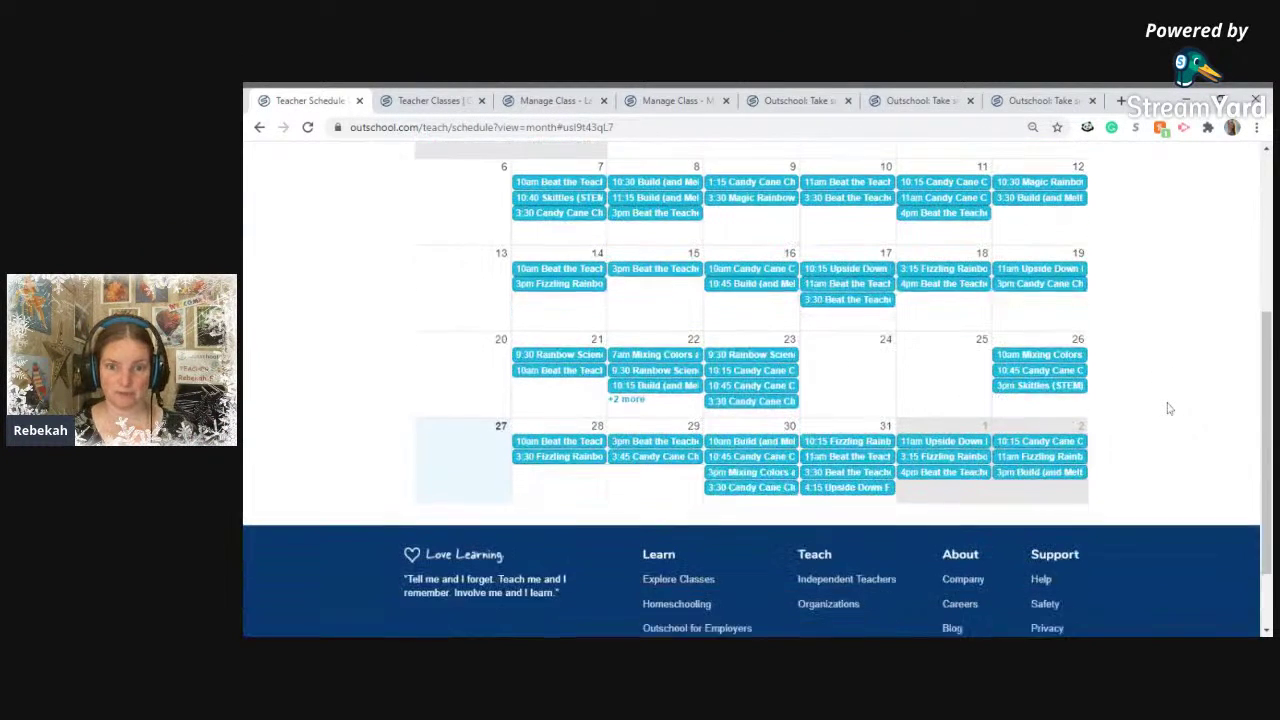
pyautogui.scroll(3, 1131, 409)
pyautogui.scroll(-3, 1134, 367)
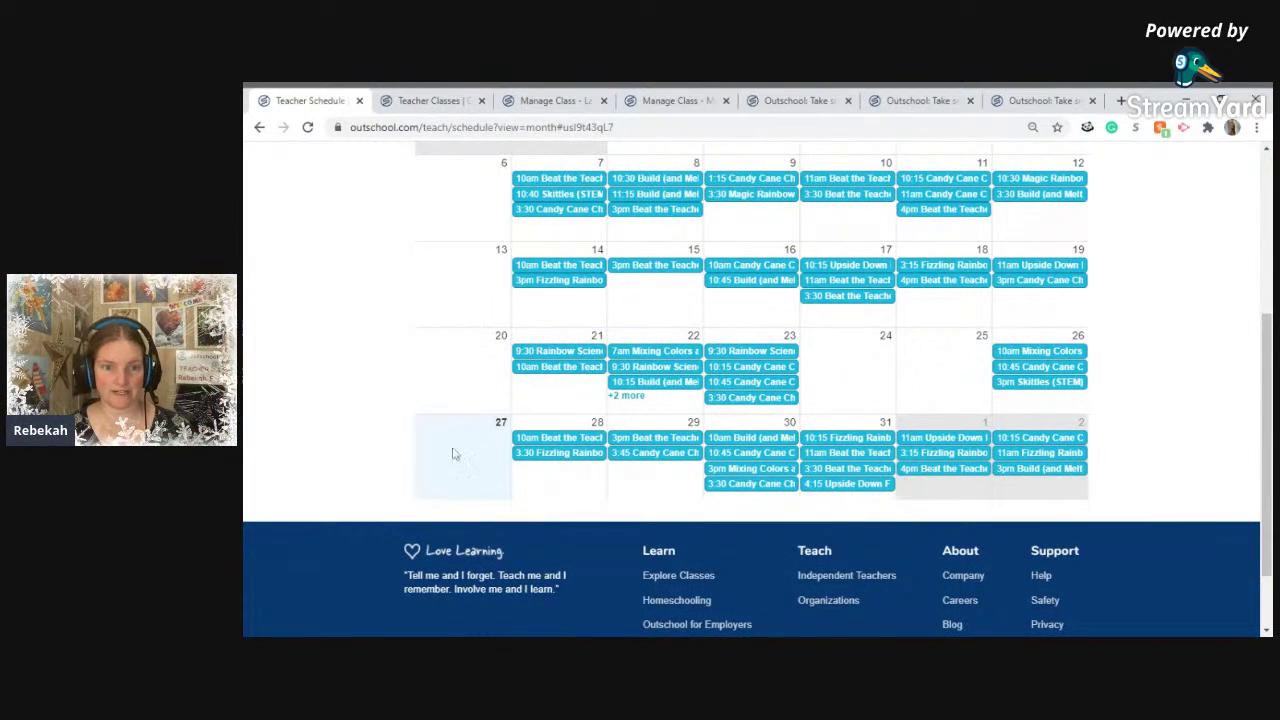
pyautogui.scroll(3, 440, 473)
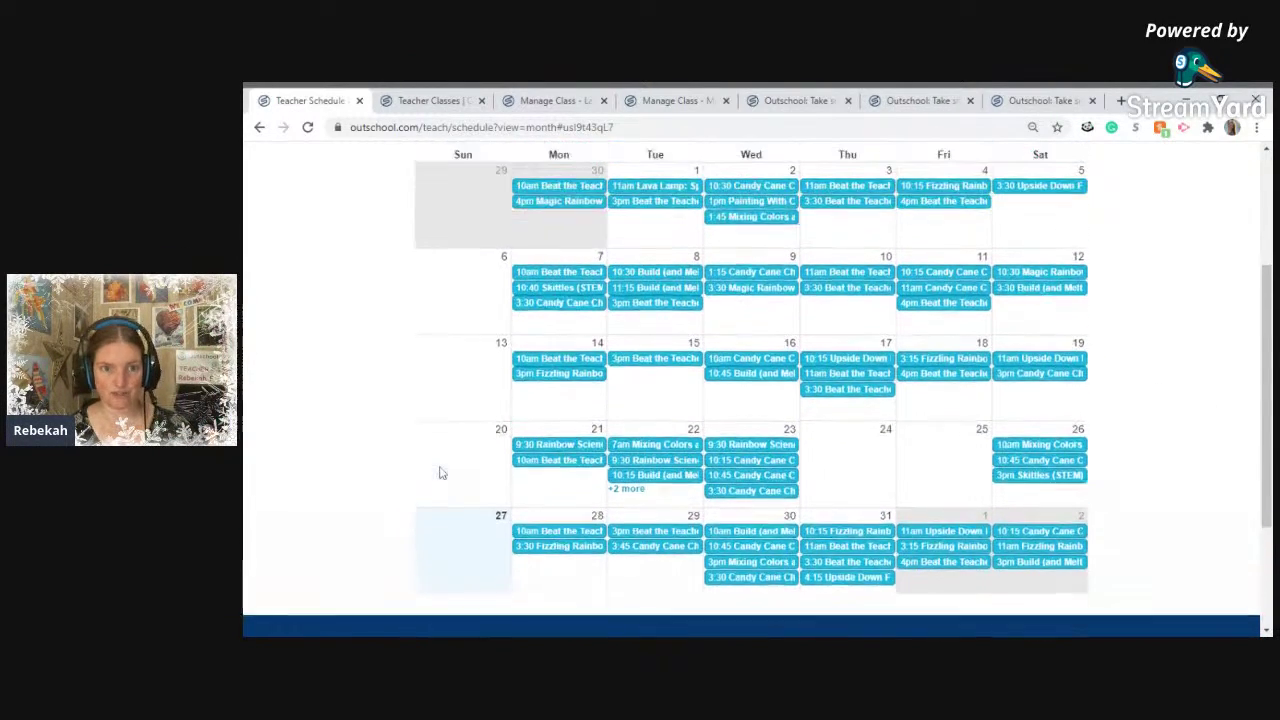
pyautogui.scroll(-2, 414, 436)
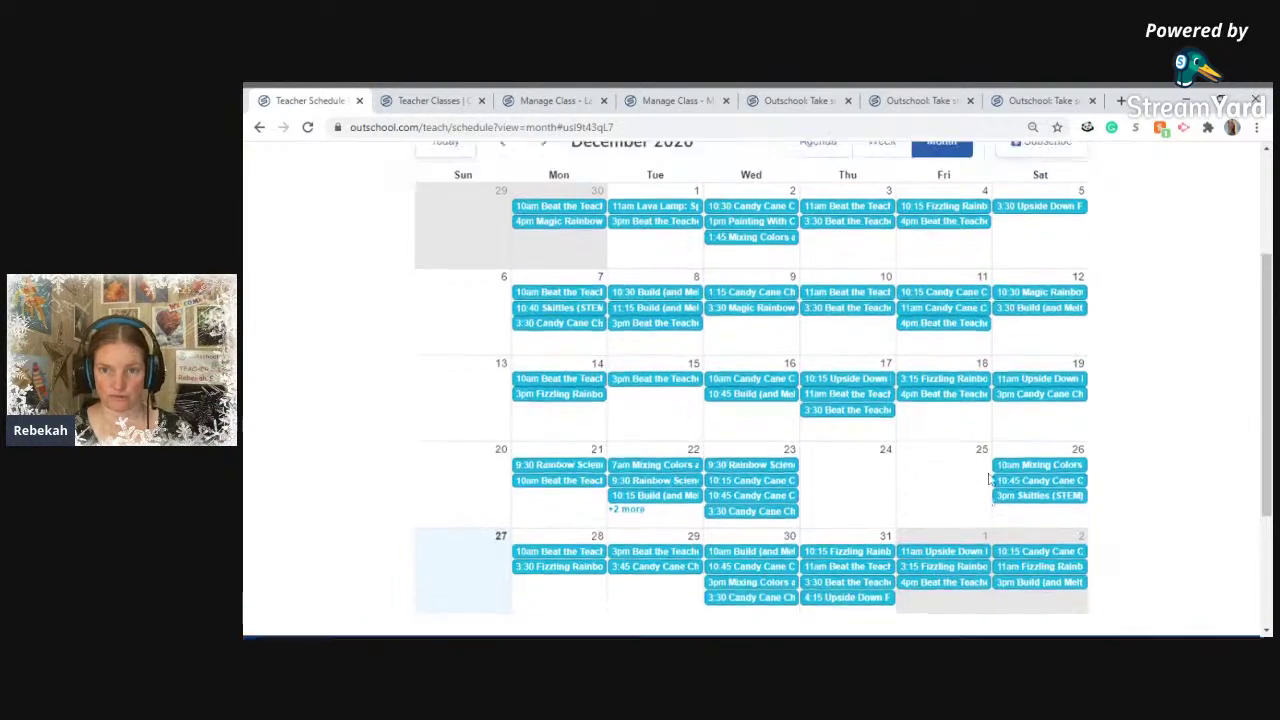
# Review the scheduled classes for January 2021 and February 2021 in the month view.
pyautogui.scroll(4, 993, 476)
pyautogui.click(544, 331)
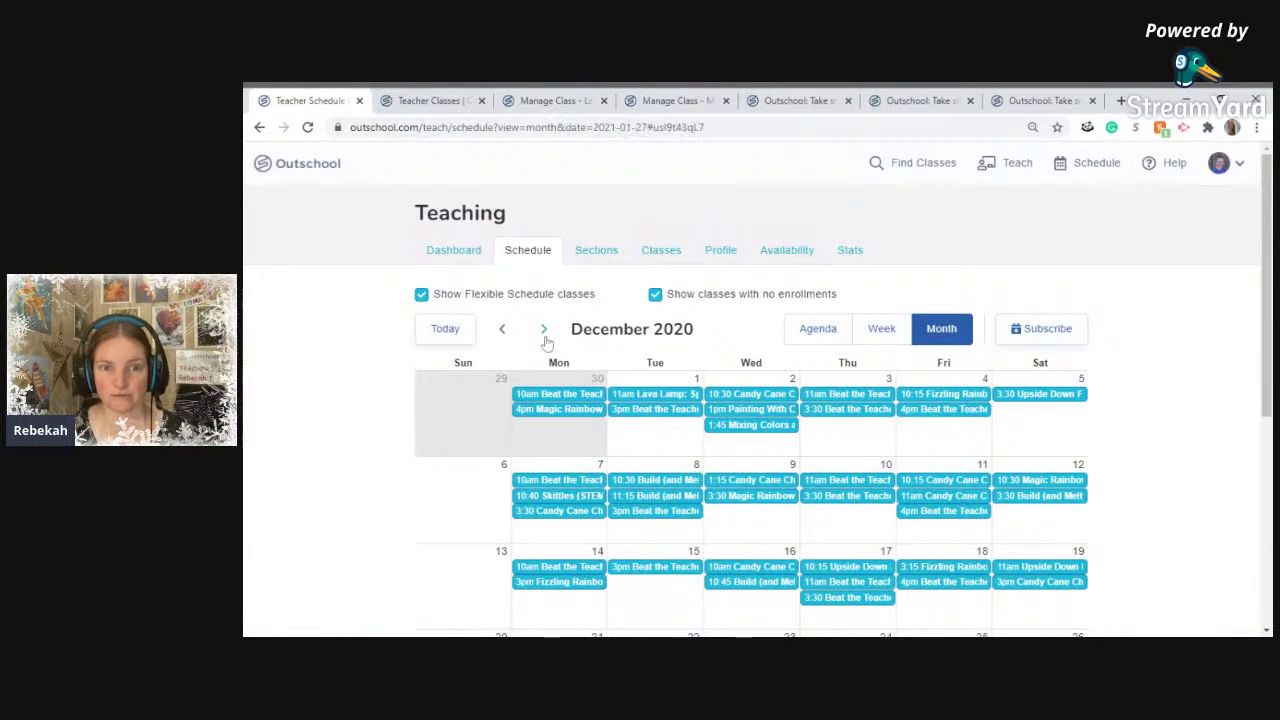
pyautogui.scroll(-4, 540, 345)
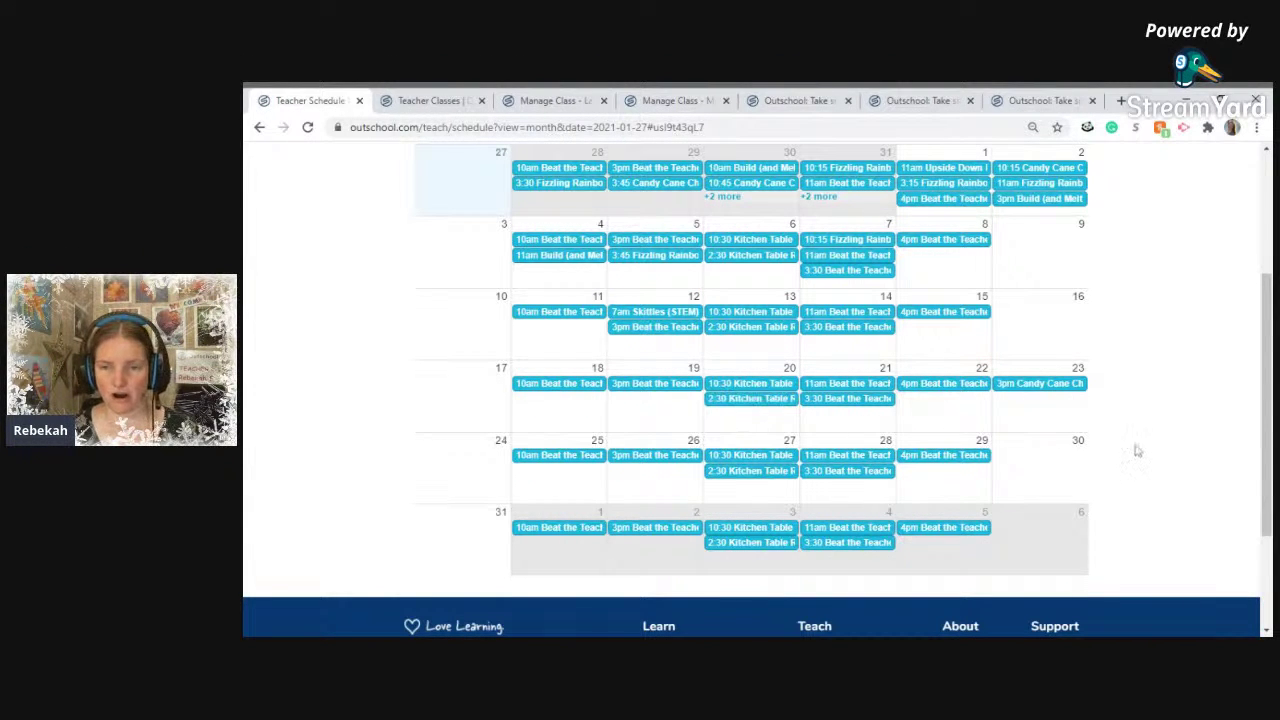
pyautogui.scroll(2, 1112, 441)
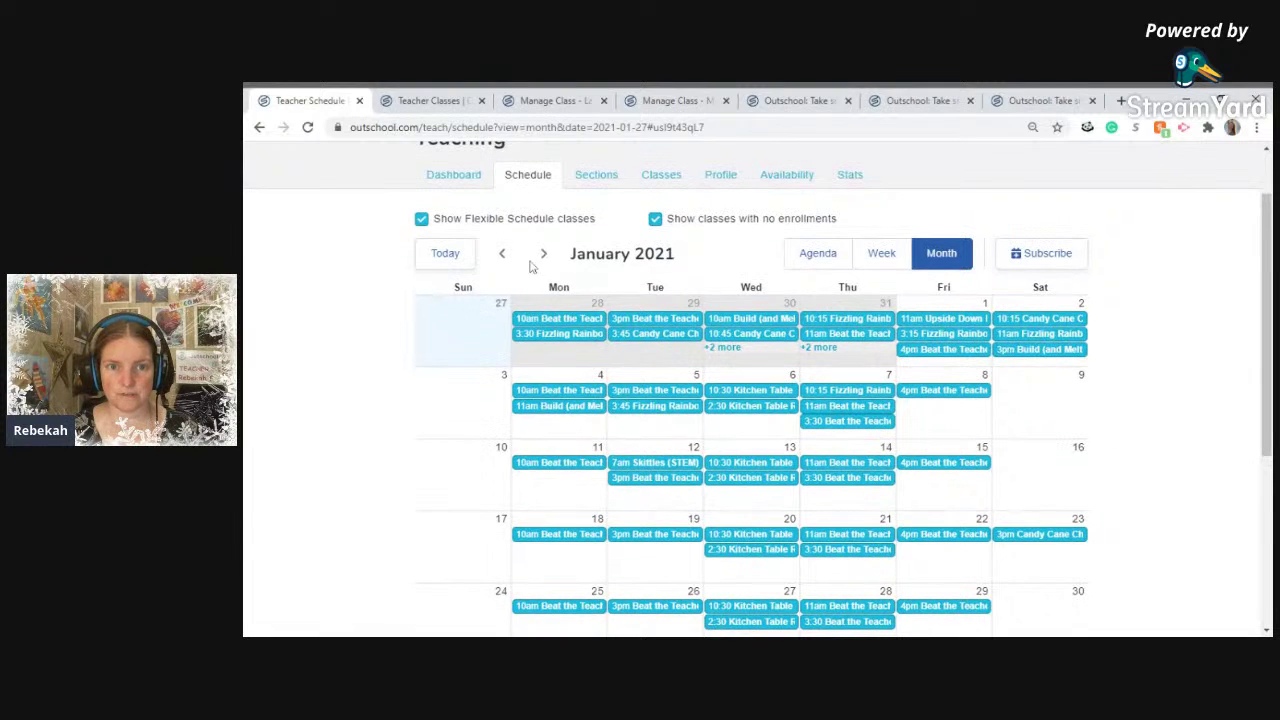
pyautogui.click(543, 253)
pyautogui.scroll(-2, 298, 434)
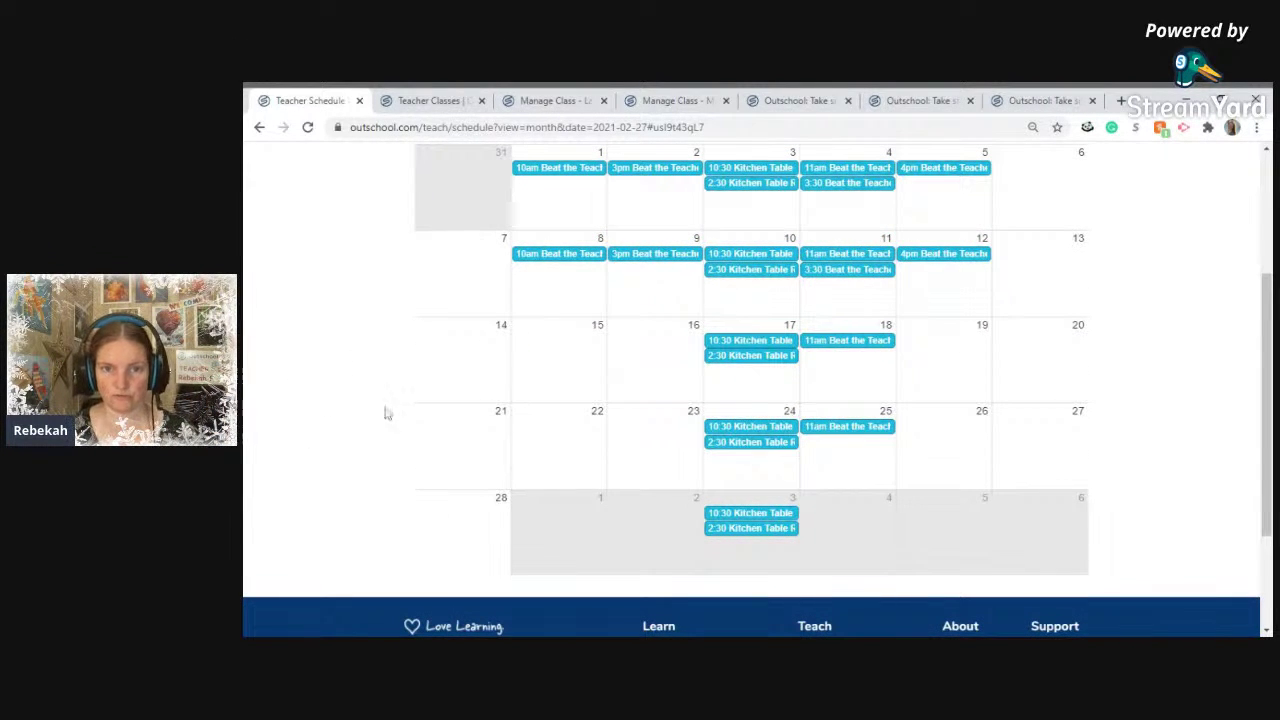
pyautogui.scroll(1, 373, 505)
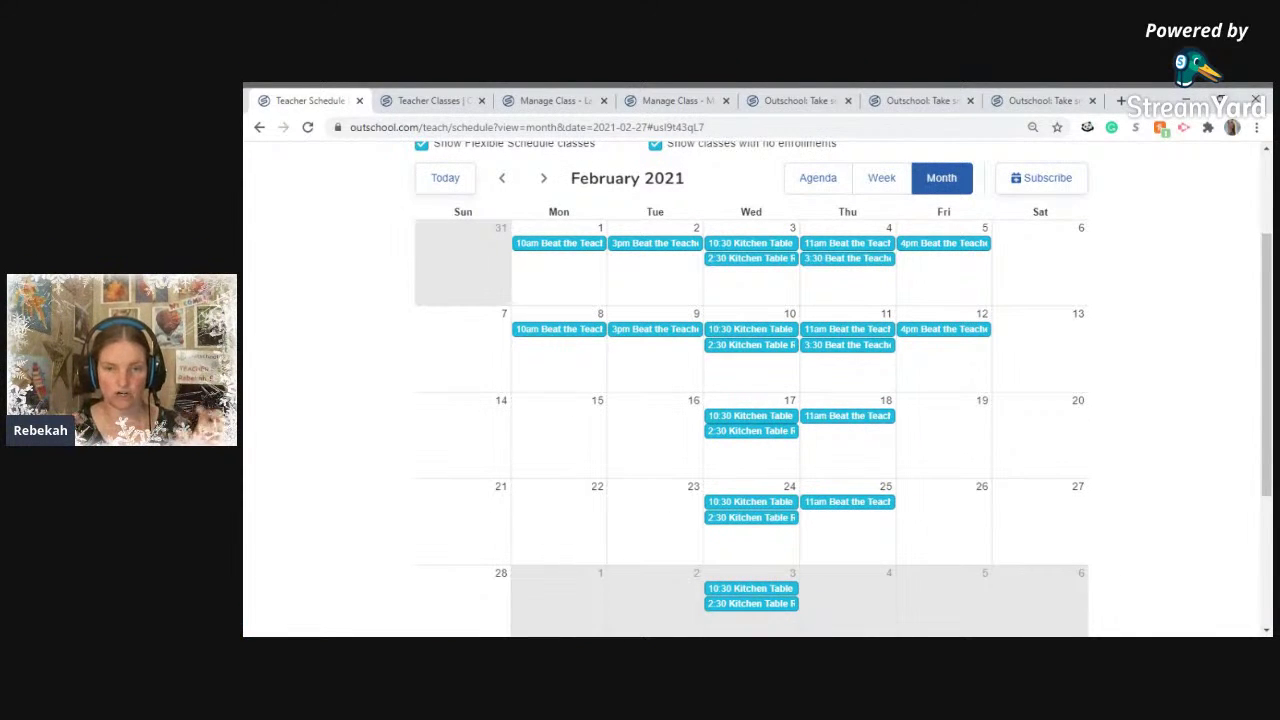
# Open the Monday 10am "Beat the Teacher! Fun Competition Math Games for K/1" section for editing and go to its meeting list.
pyautogui.click(563, 338)
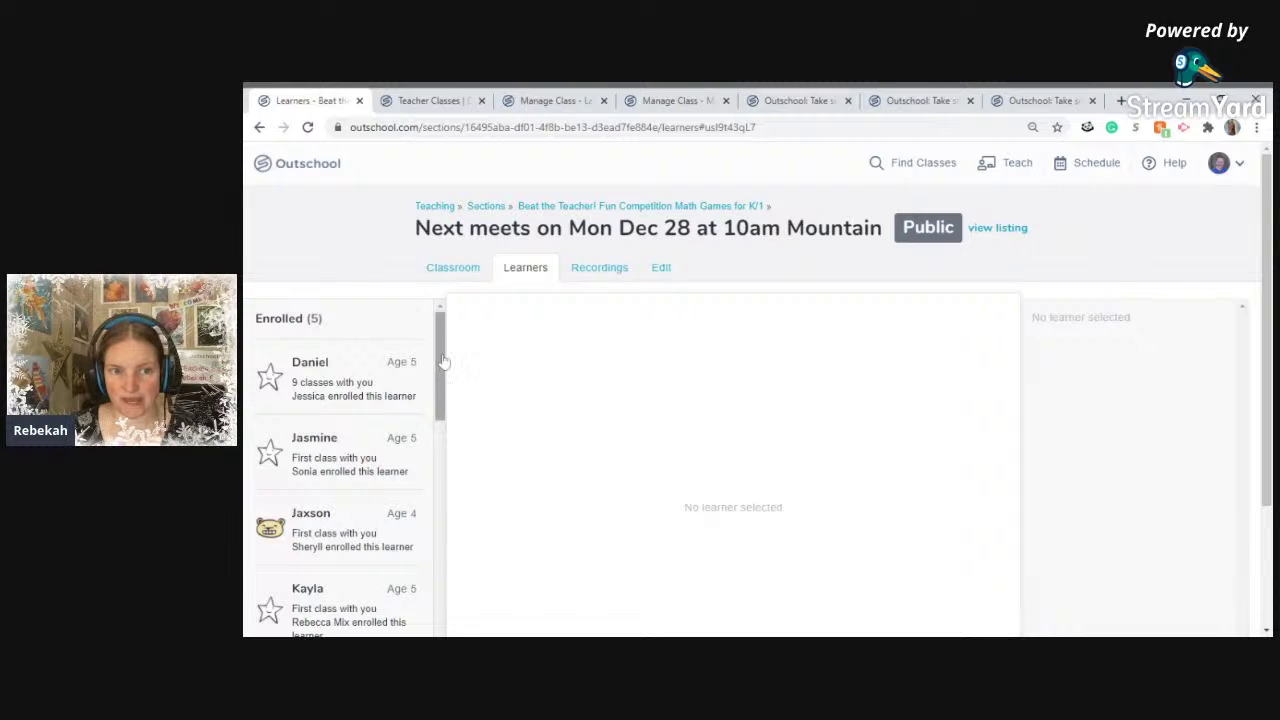
pyautogui.click(660, 268)
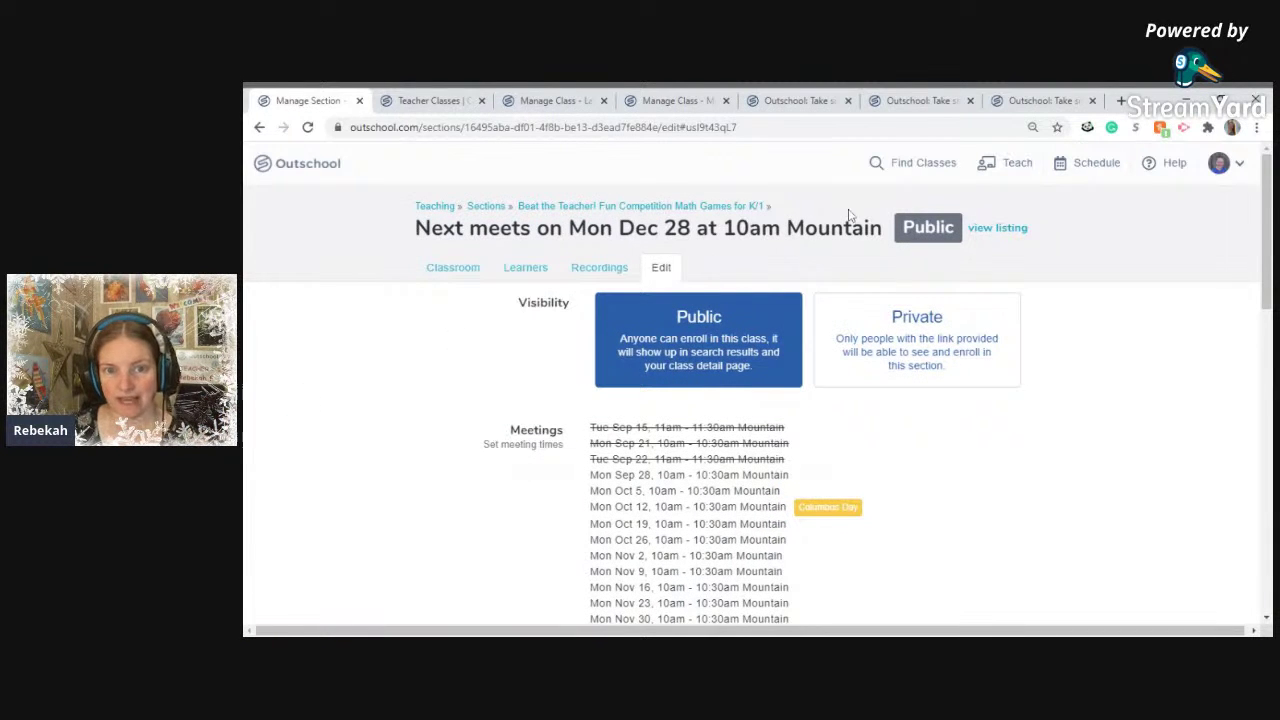
pyautogui.scroll(-1, 421, 538)
pyautogui.scroll(-5, 425, 530)
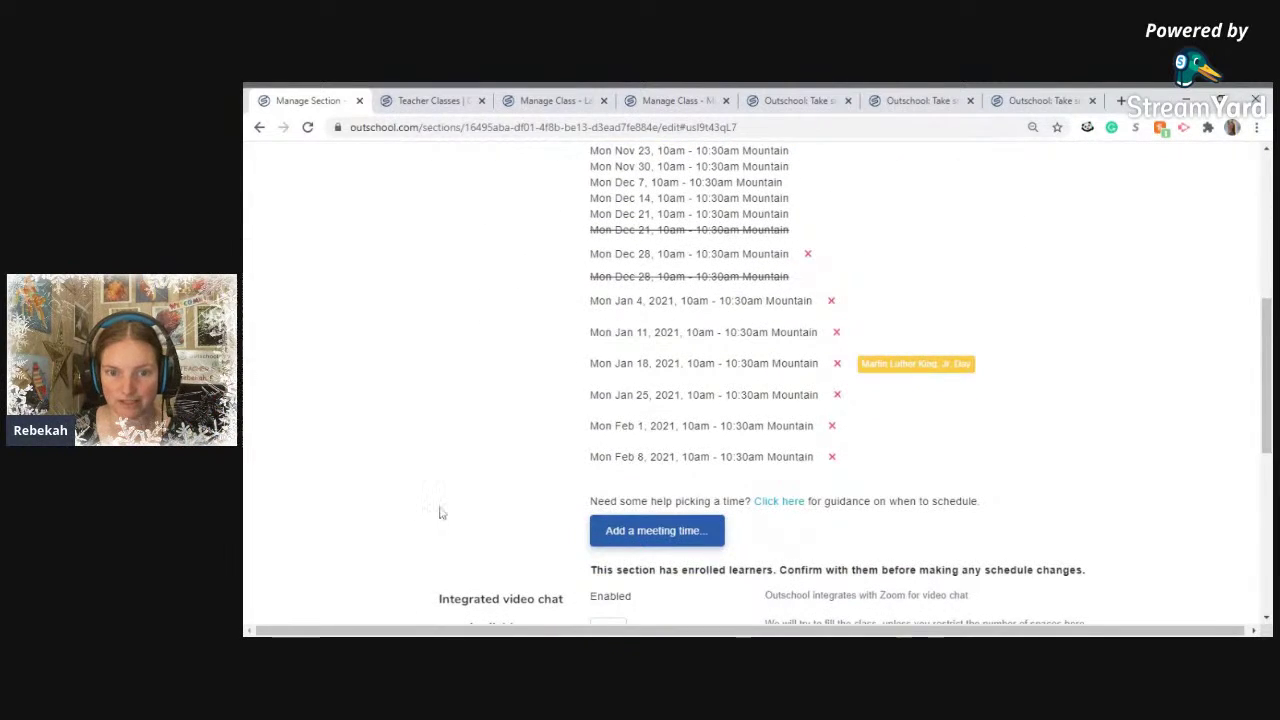
pyautogui.scroll(-1, 440, 512)
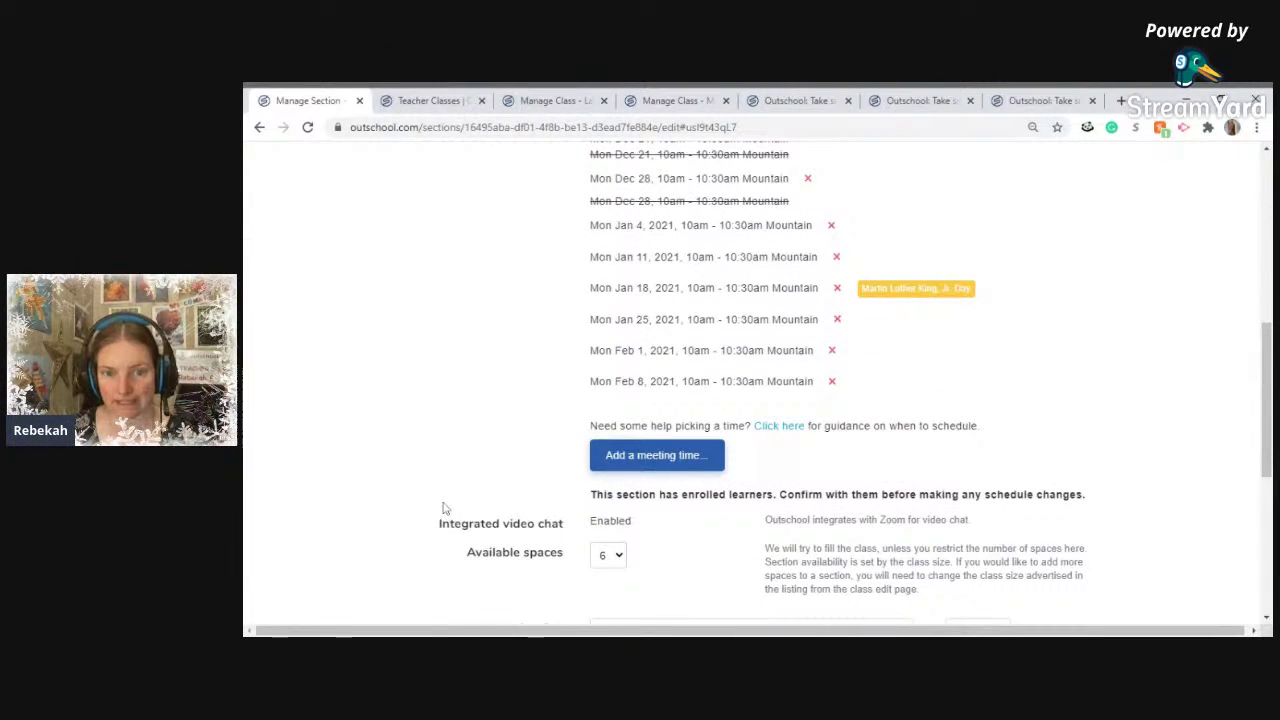
# Add four weekly meetings to the section, 10am - 10:30am on Feb 15, Feb 22, Mar 1 and Mar 8, 2021.
pyautogui.click(646, 458)
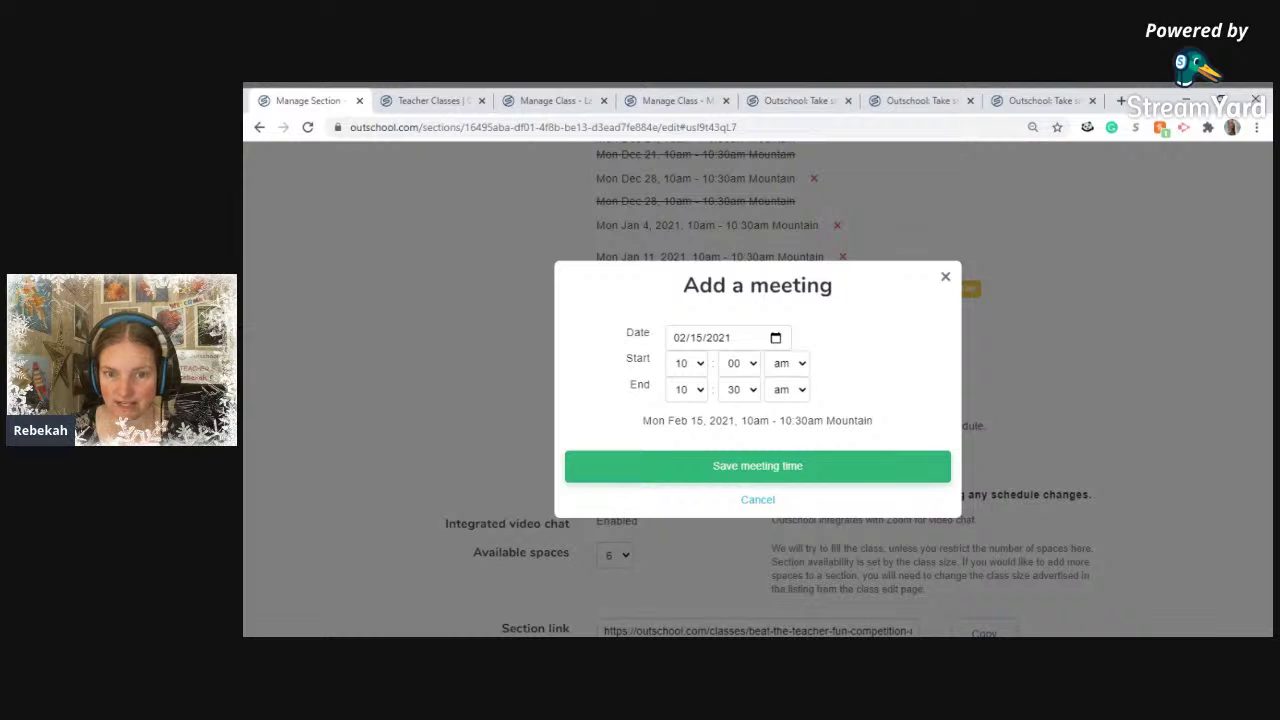
pyautogui.click(751, 466)
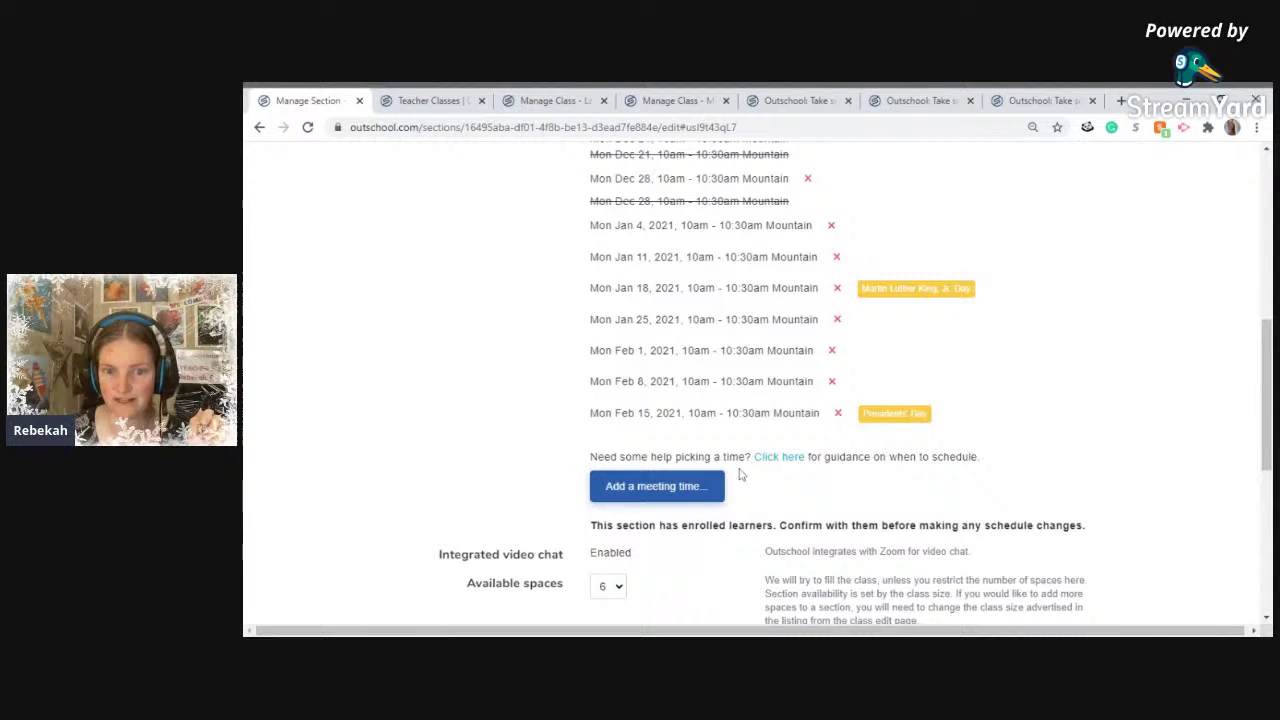
pyautogui.click(676, 490)
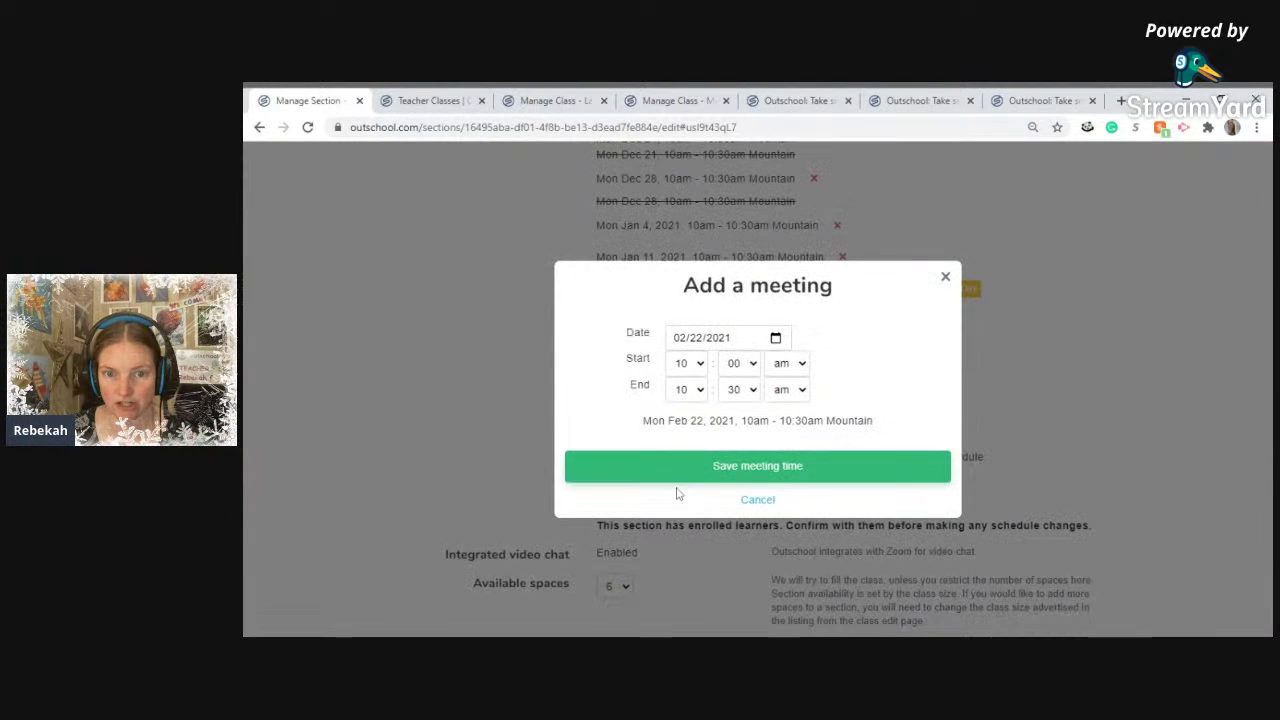
pyautogui.click(737, 474)
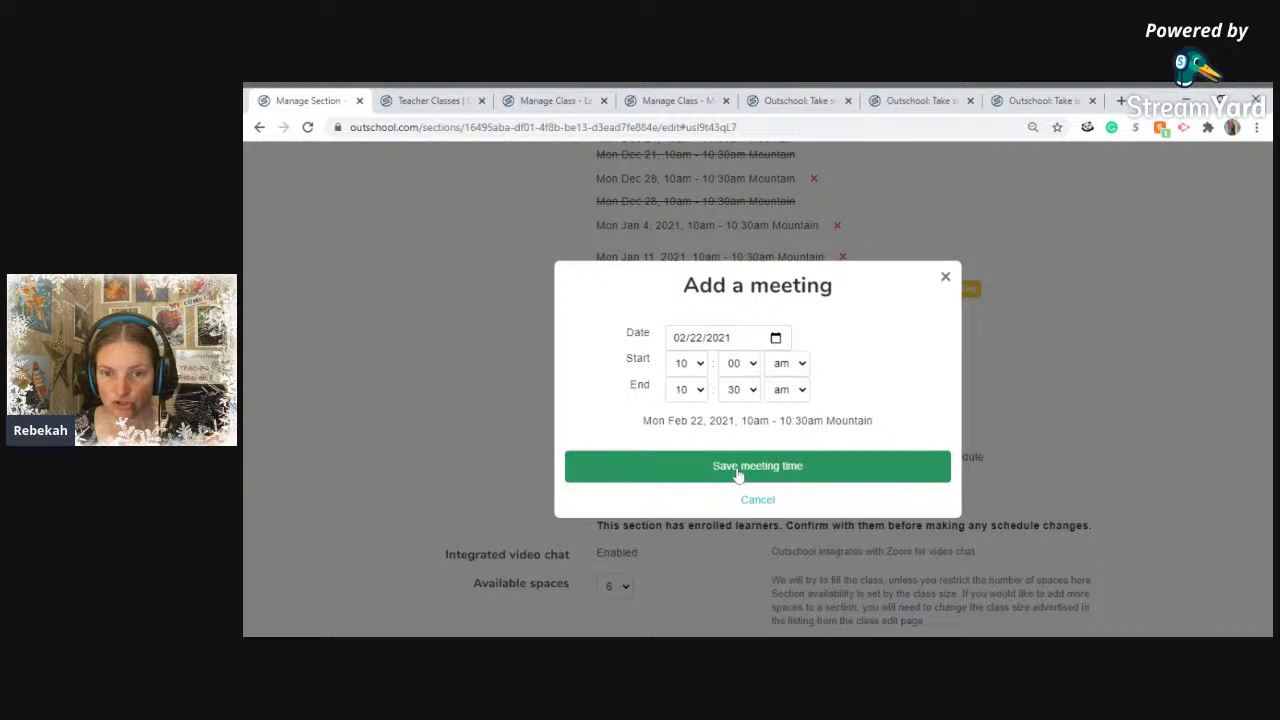
pyautogui.scroll(-1, 701, 531)
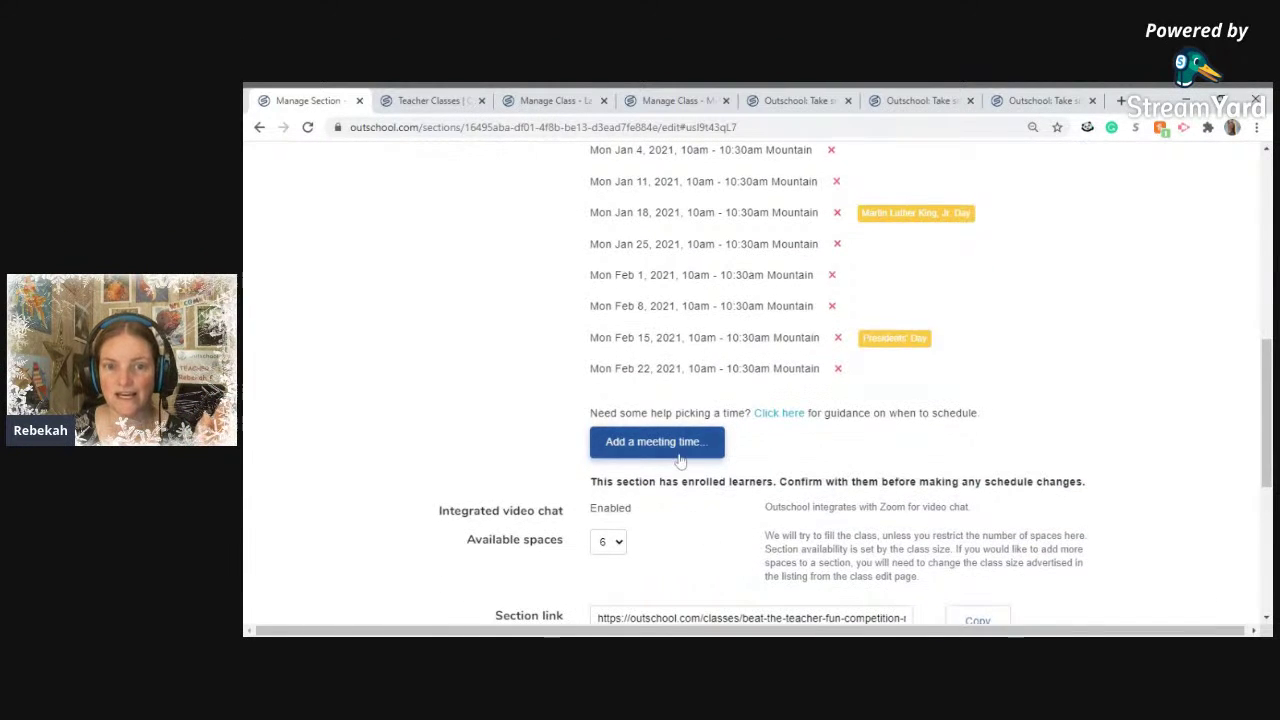
pyautogui.click(678, 448)
pyautogui.click(727, 472)
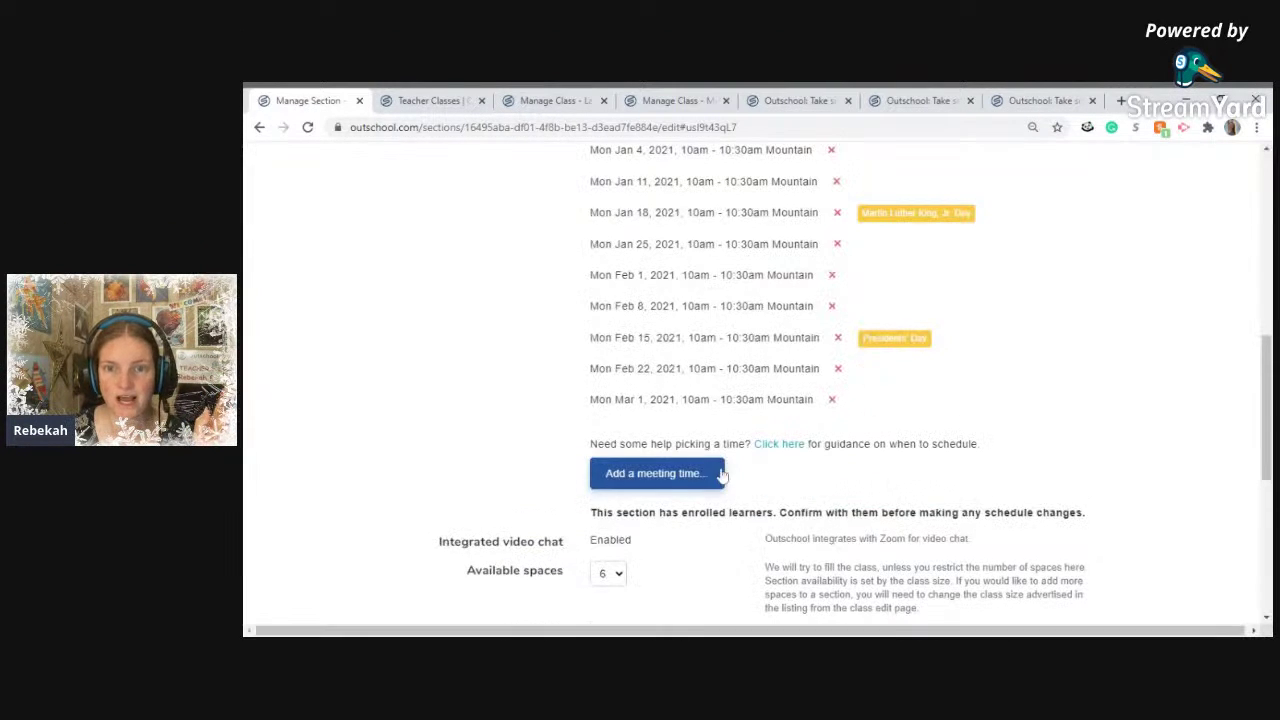
pyautogui.click(686, 477)
pyautogui.click(751, 478)
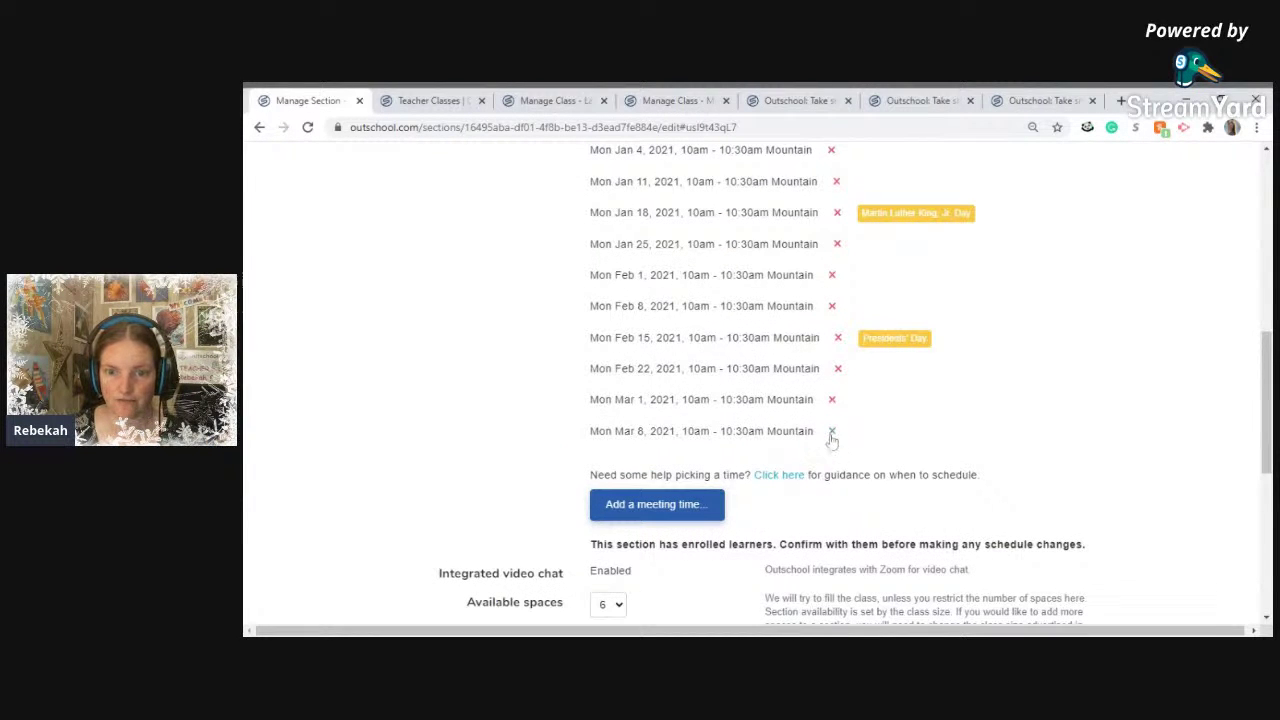
# Check the section's full meeting list and add one more meeting on Mon Mar 15, 2021, 10am - 10:30am.
pyautogui.scroll(4, 831, 437)
pyautogui.scroll(1, 791, 433)
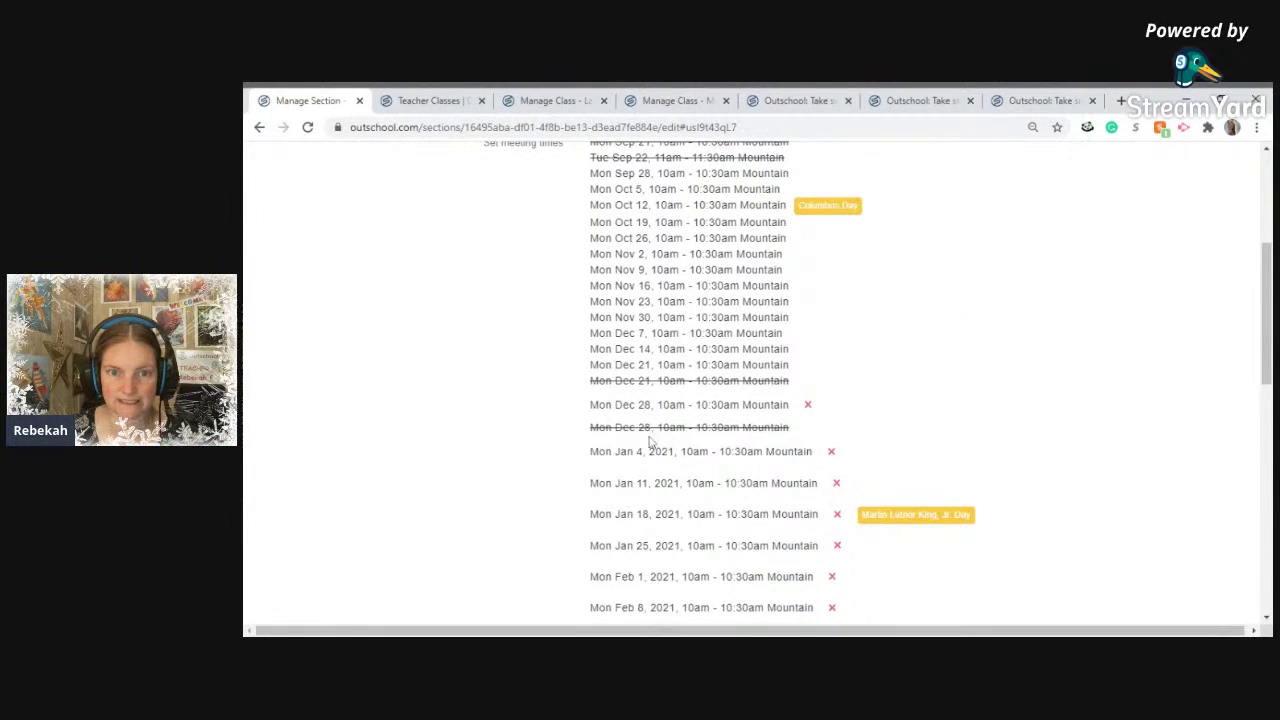
pyautogui.scroll(1, 695, 398)
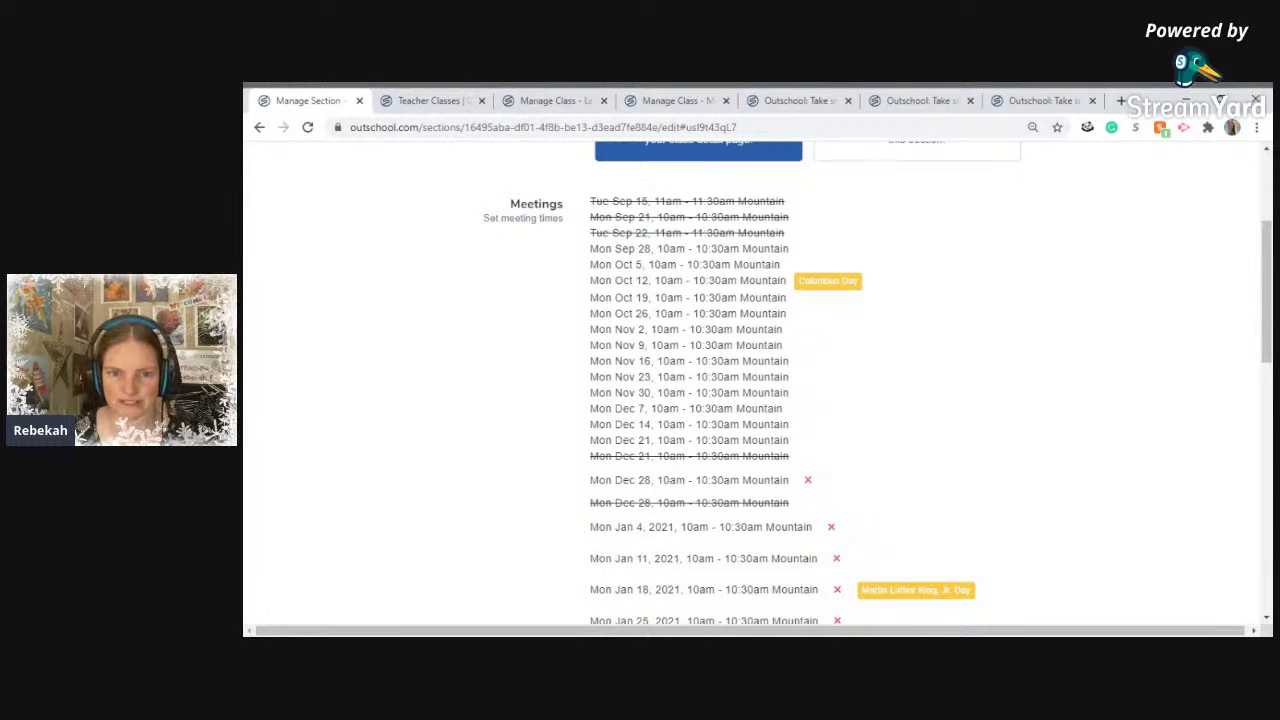
pyautogui.scroll(-5, 655, 450)
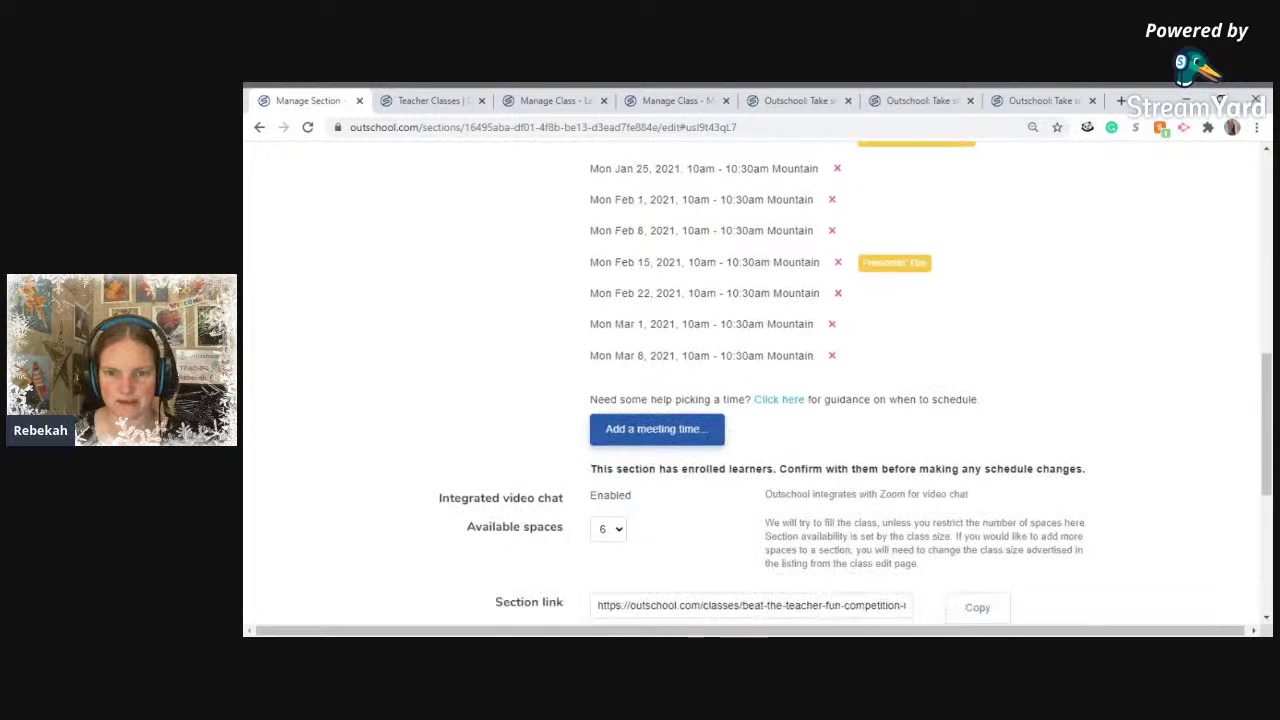
pyautogui.click(658, 435)
pyautogui.click(677, 470)
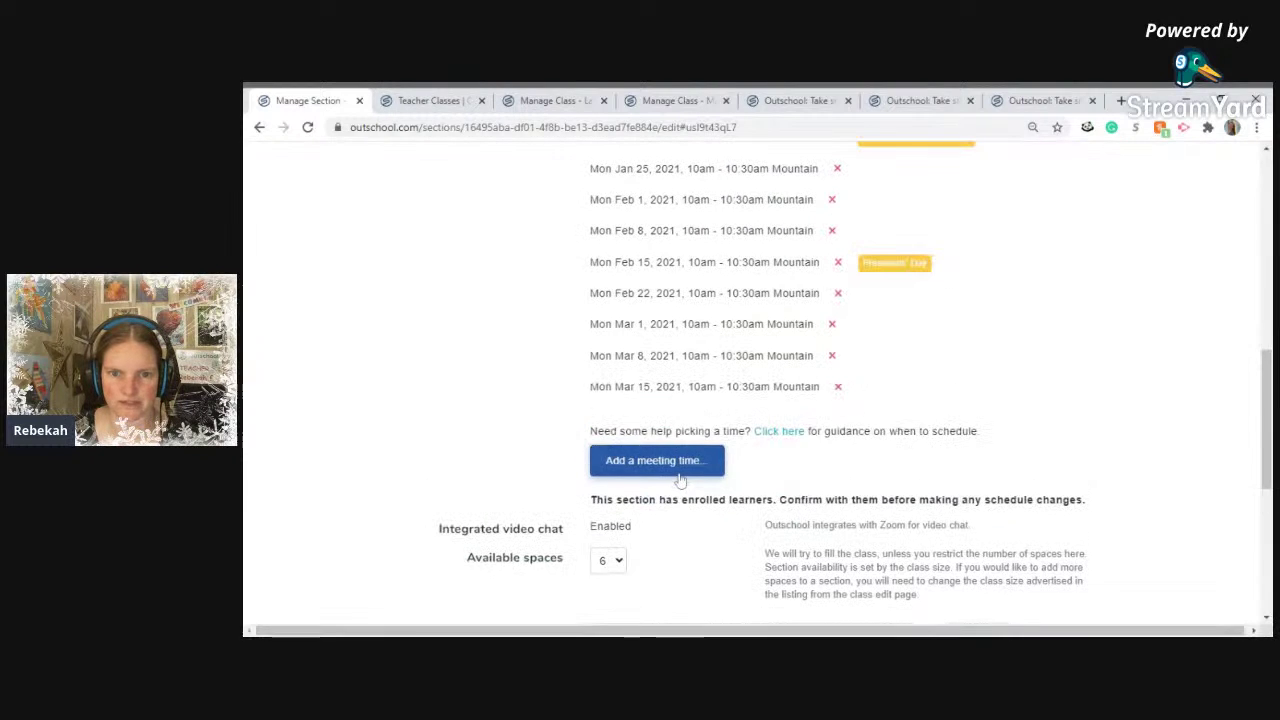
pyautogui.scroll(10, 557, 466)
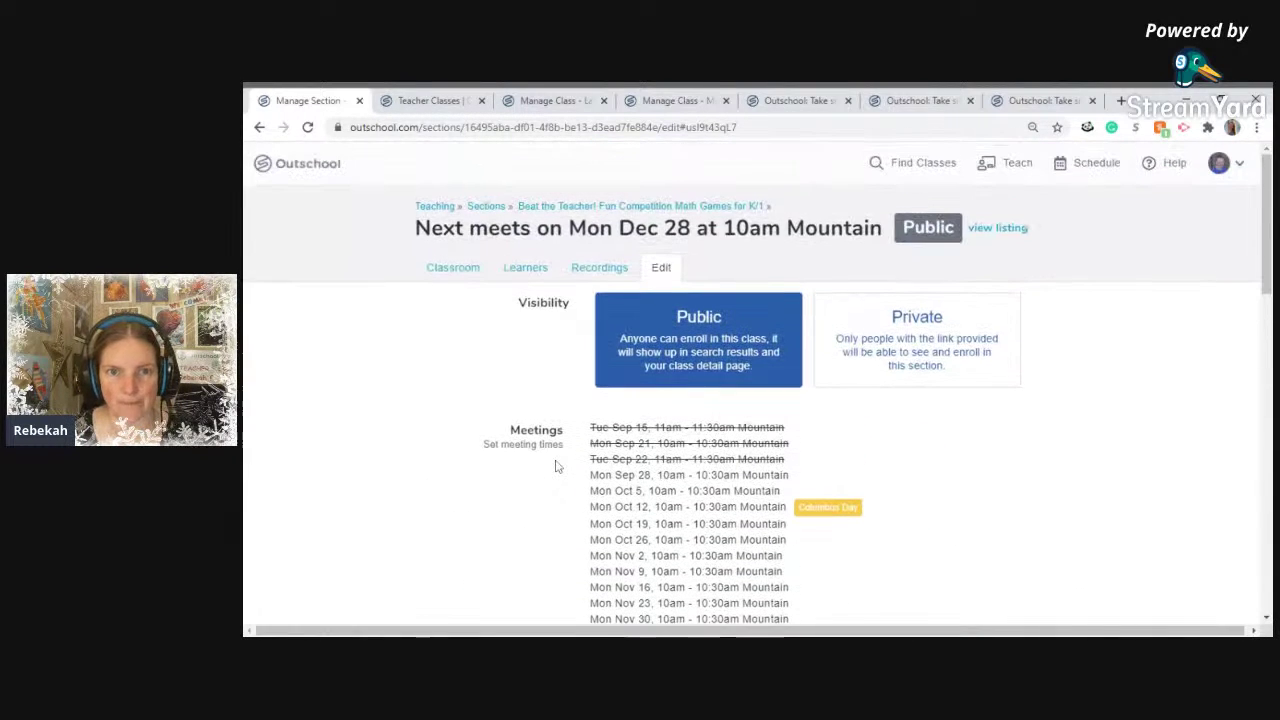
# Look through the My Classes list of all listed classes.
pyautogui.click(435, 101)
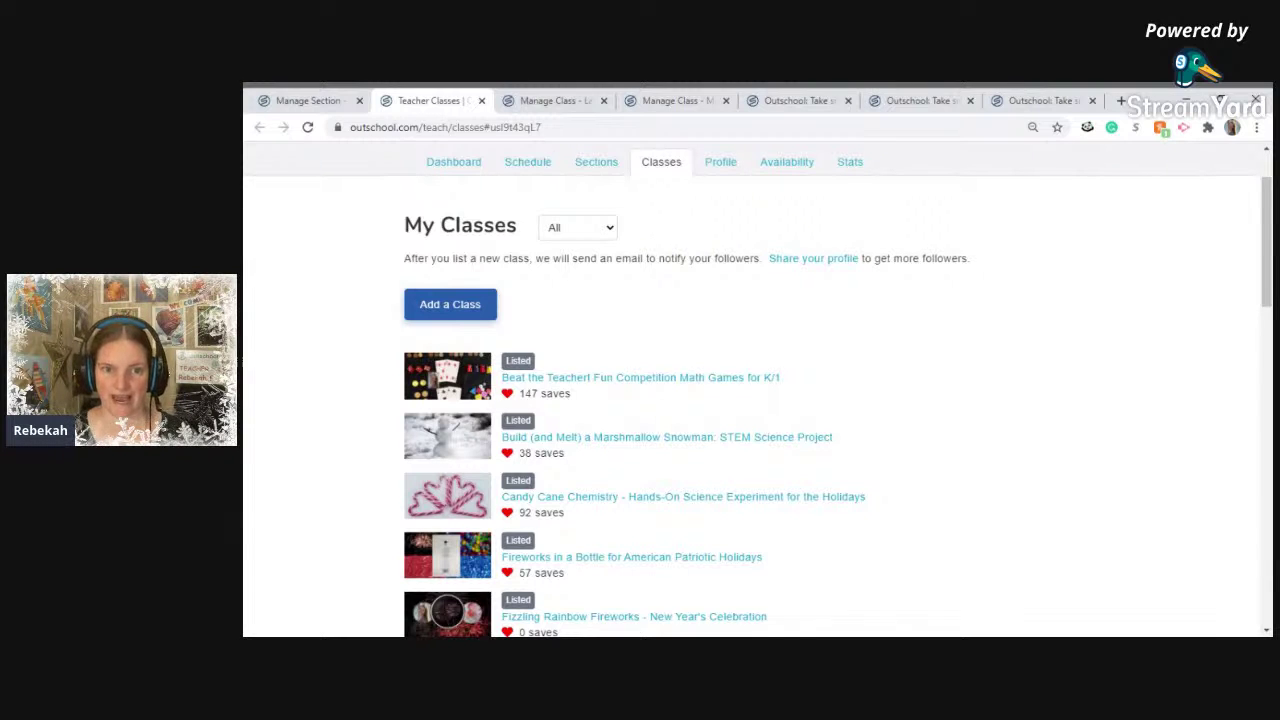
pyautogui.scroll(-1, 608, 360)
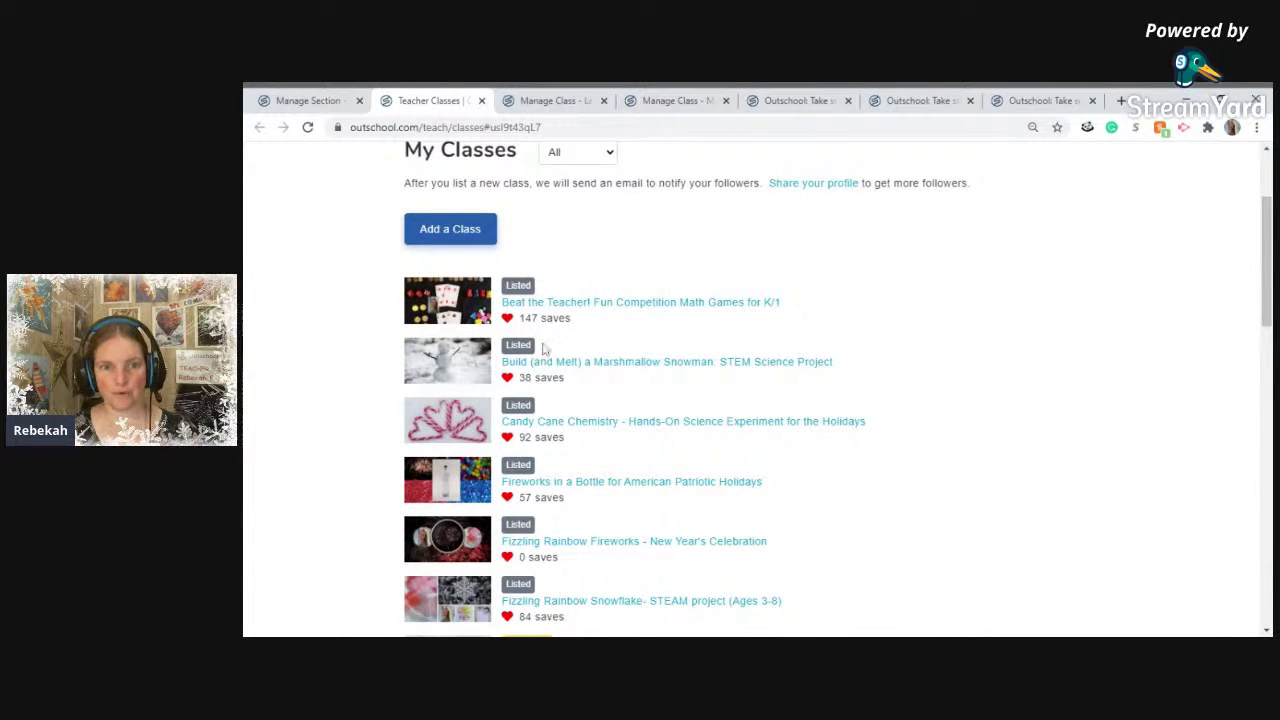
pyautogui.scroll(-5, 546, 380)
pyautogui.scroll(-6, 549, 414)
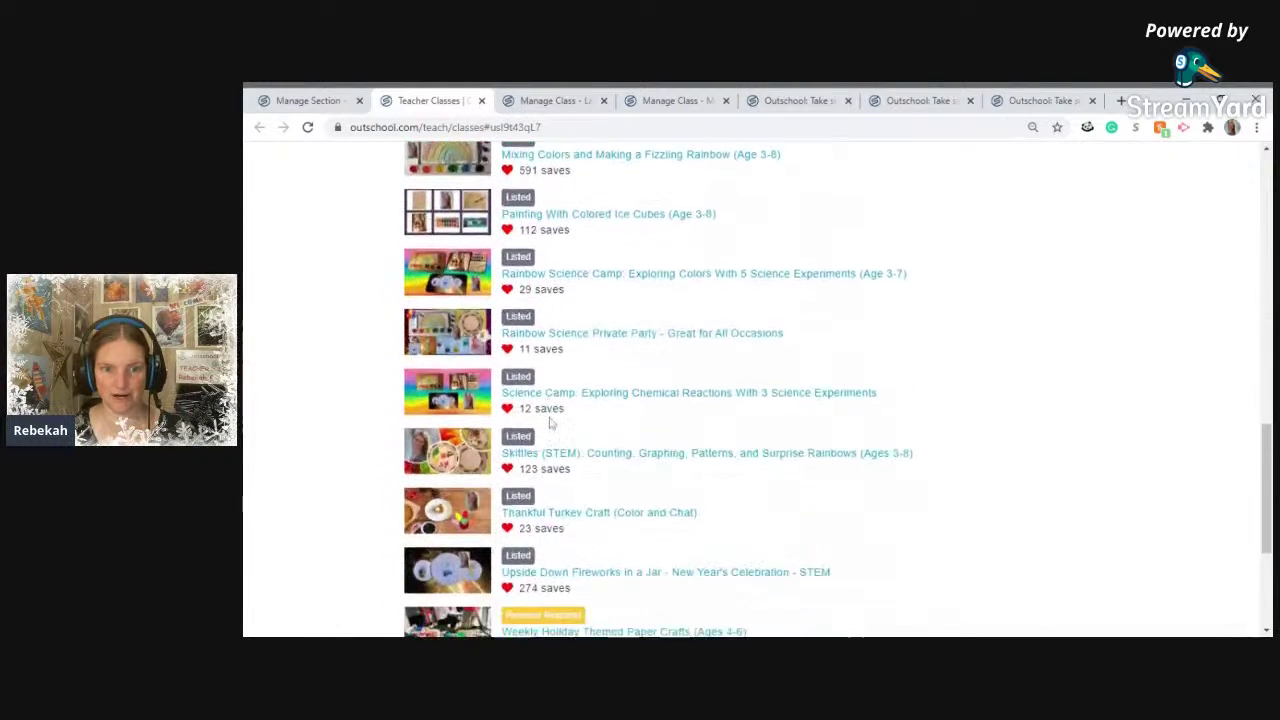
pyautogui.scroll(-2, 549, 423)
pyautogui.scroll(2, 536, 260)
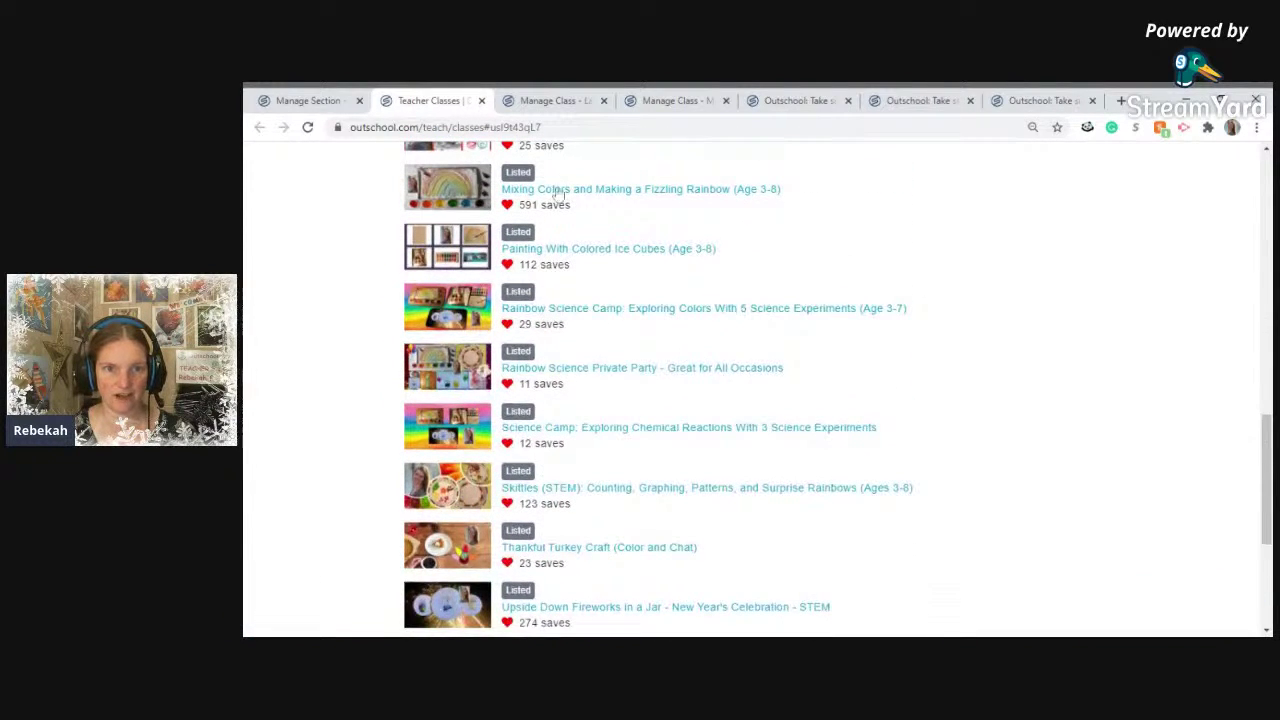
# View the summary page of the Magic Rainbow Milk class, then go from the edited section back to the Teaching dashboard.
pyautogui.click(578, 104)
pyautogui.click(634, 104)
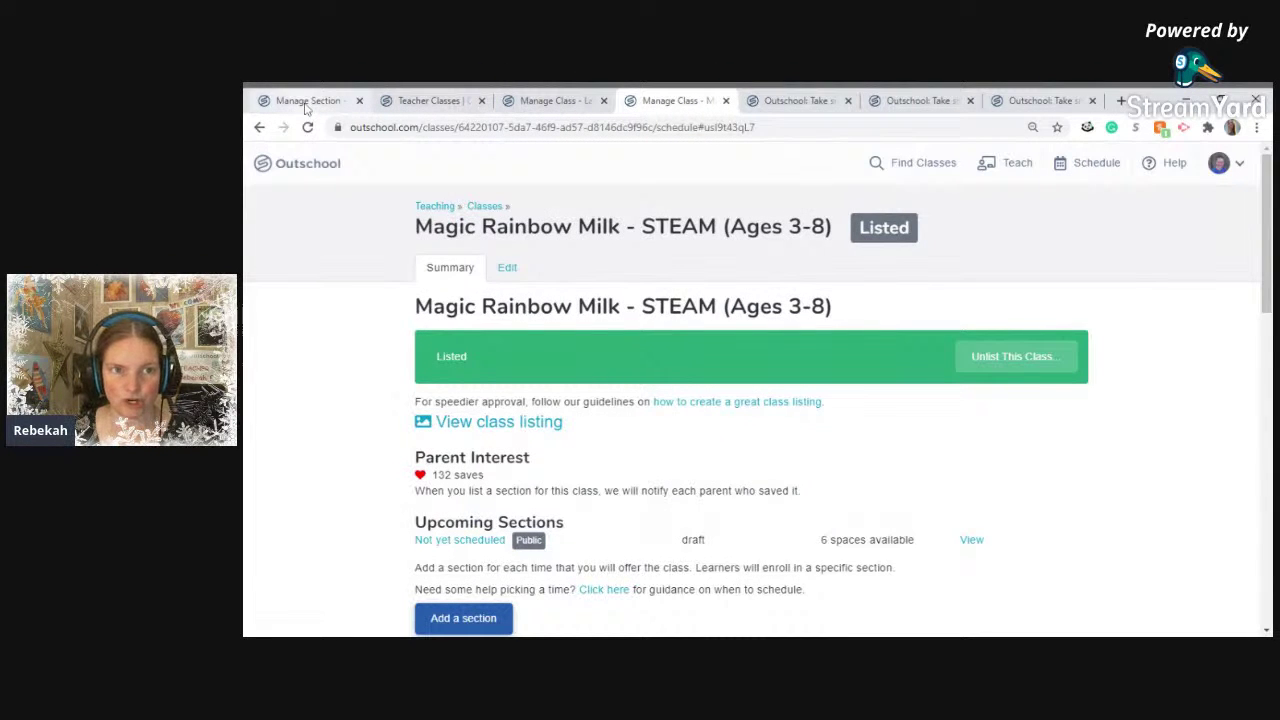
pyautogui.click(307, 101)
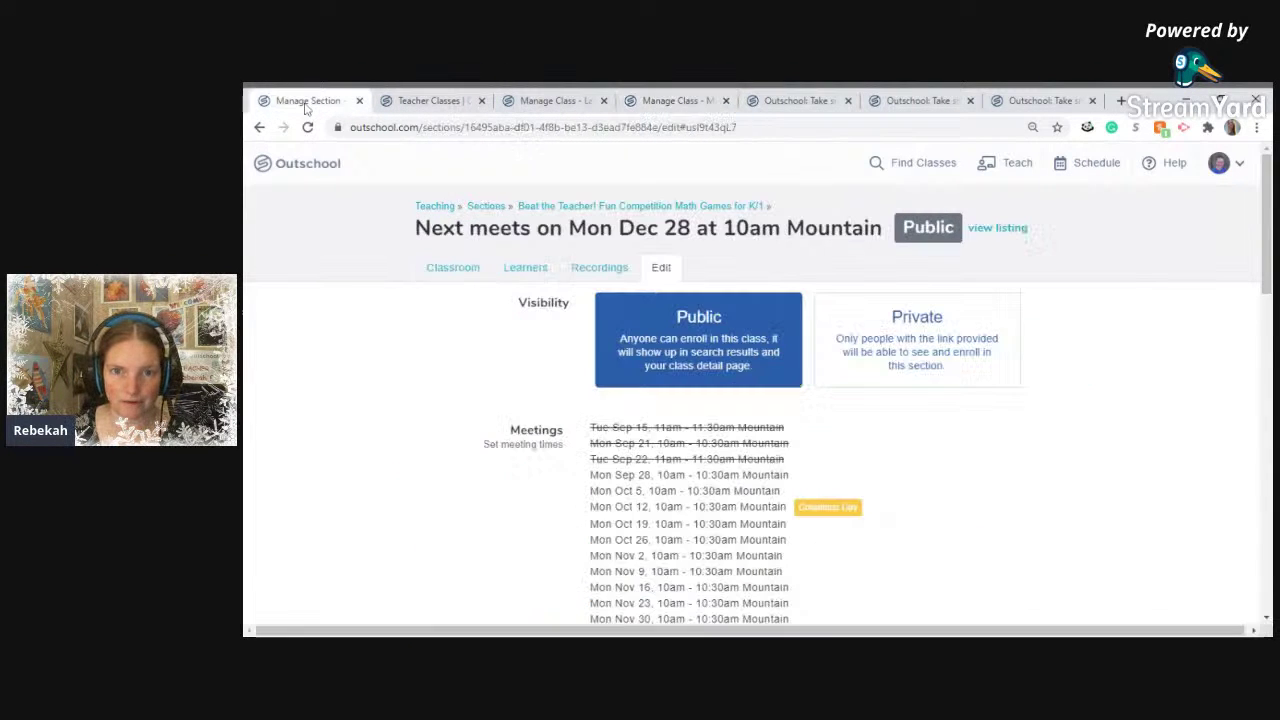
pyautogui.click(435, 208)
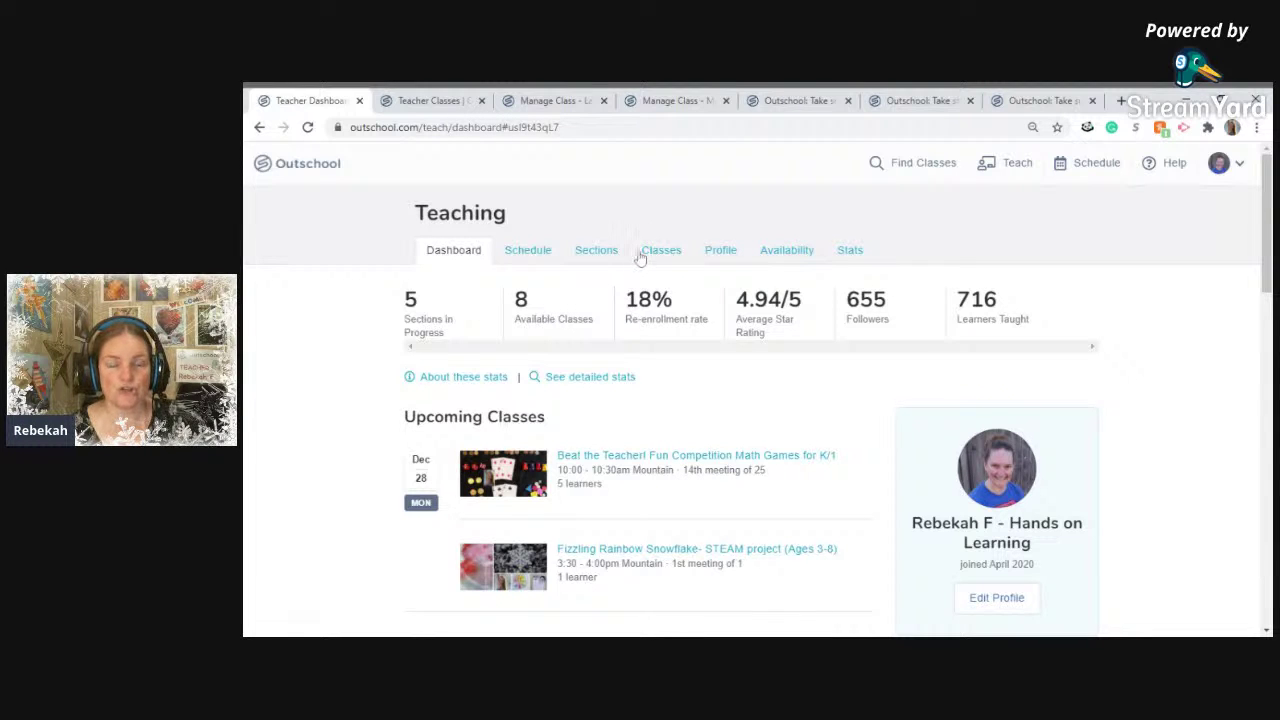
# View the teaching schedule as a monthly calendar and look through the classes for December 2020 and January 2021.
pyautogui.click(534, 257)
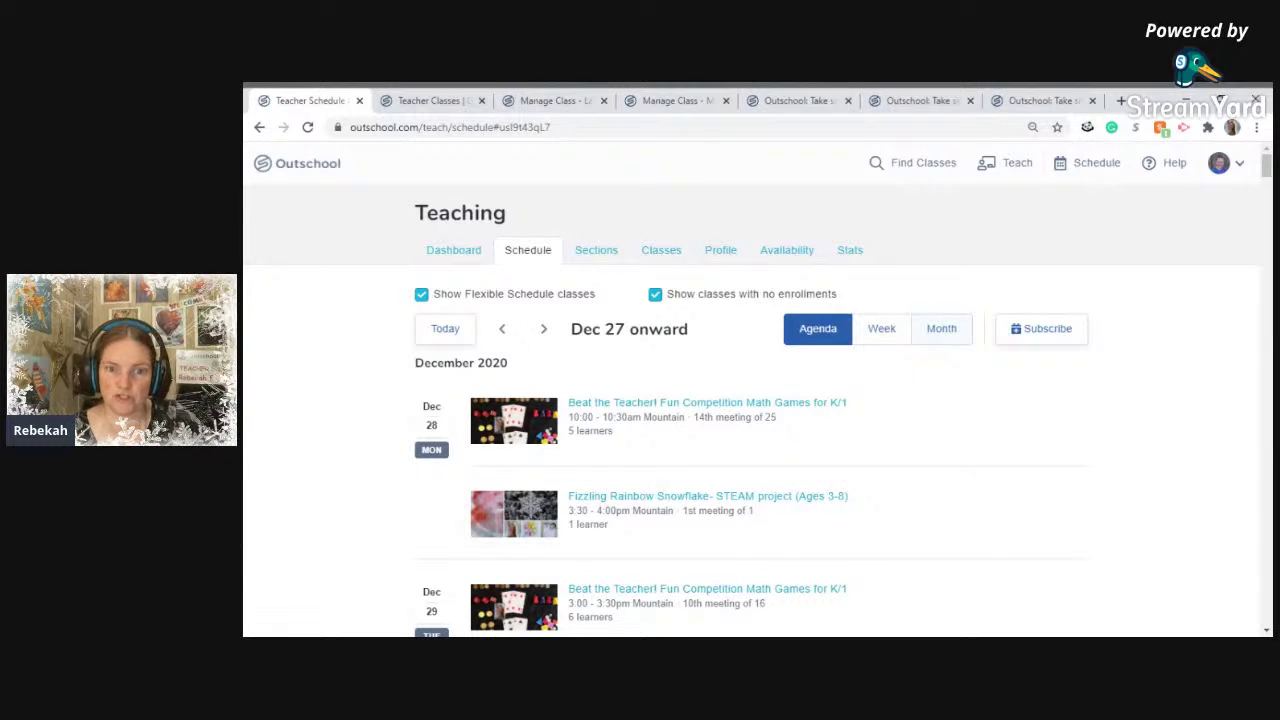
pyautogui.click(941, 328)
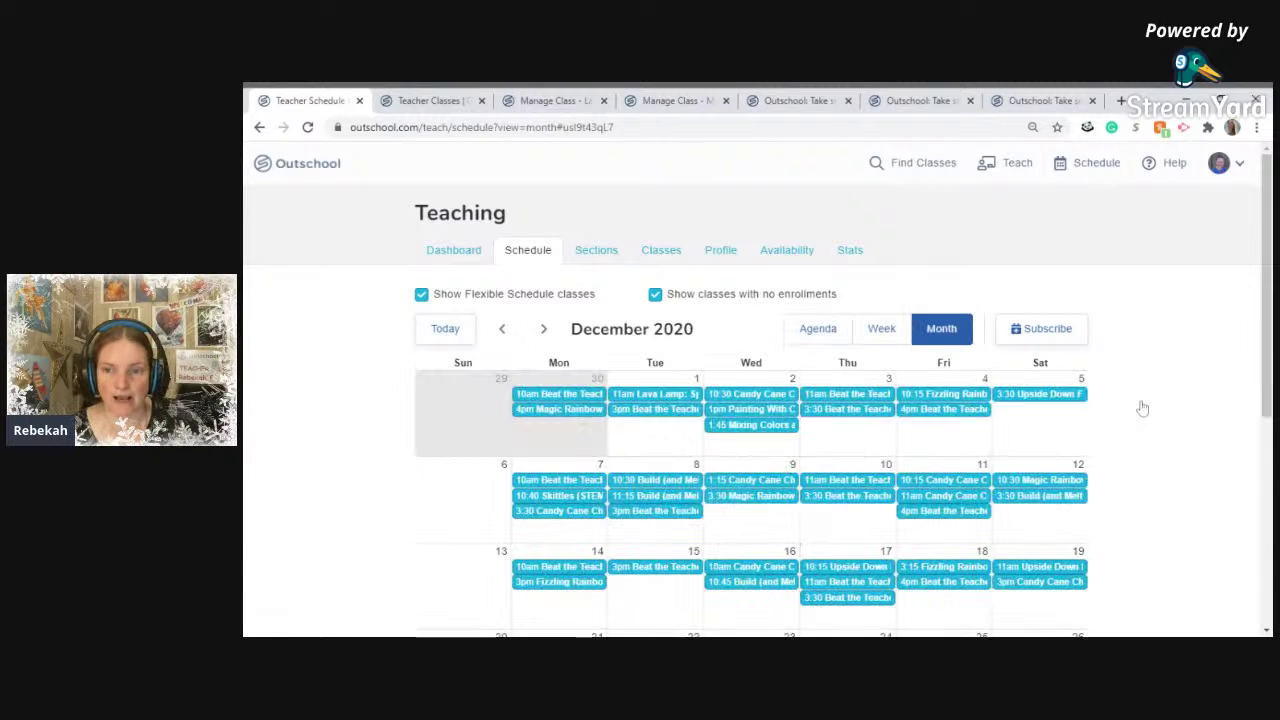
pyautogui.scroll(-1, 1150, 417)
pyautogui.scroll(-2, 1150, 417)
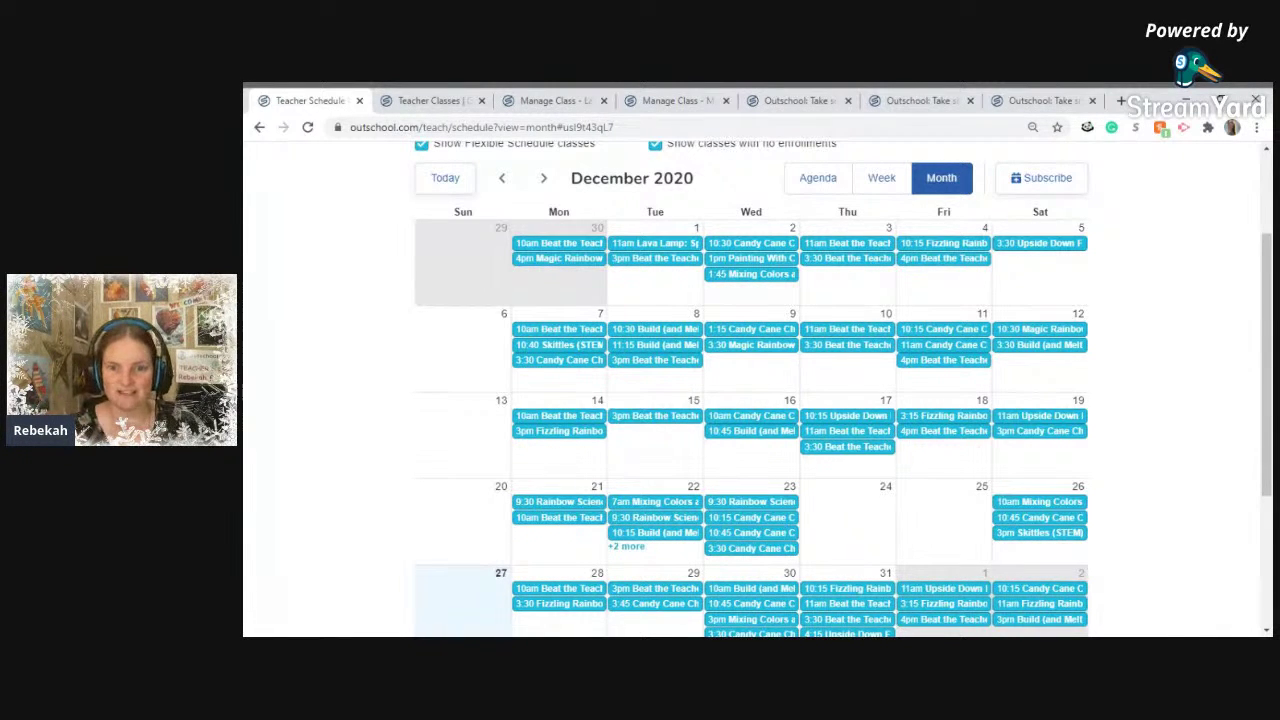
pyautogui.scroll(-3, 1150, 417)
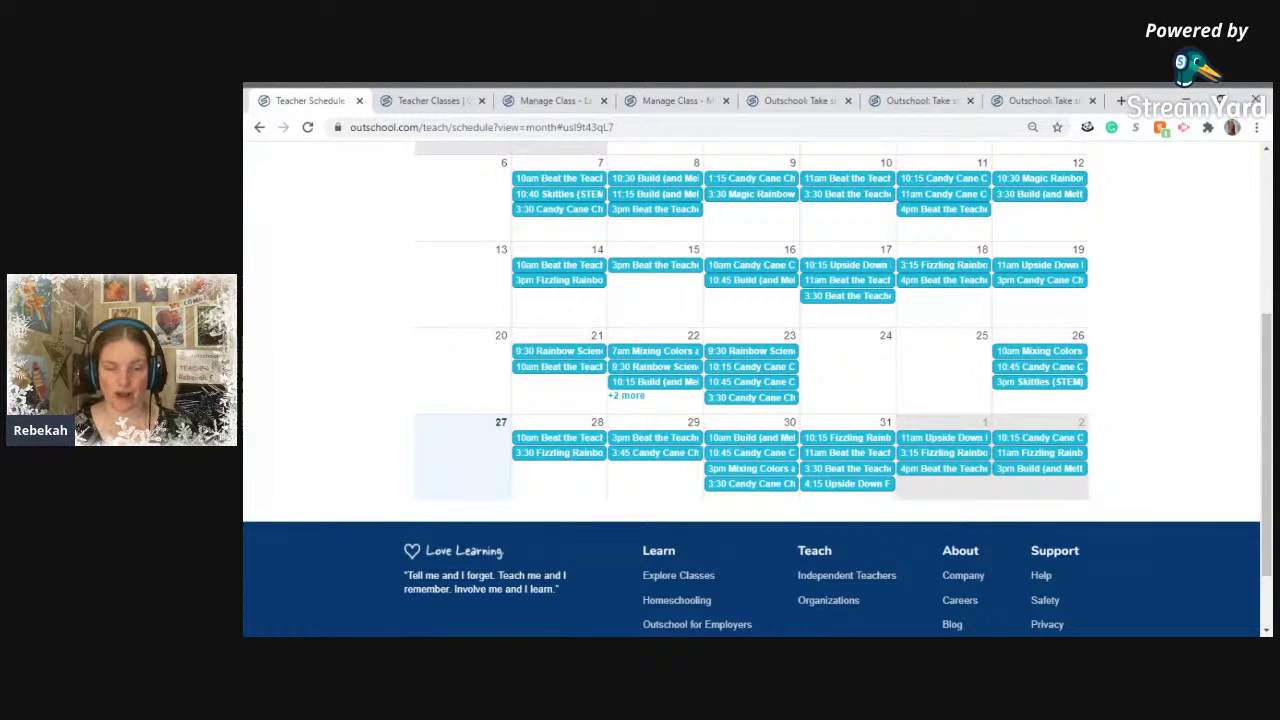
pyautogui.scroll(3, 343, 451)
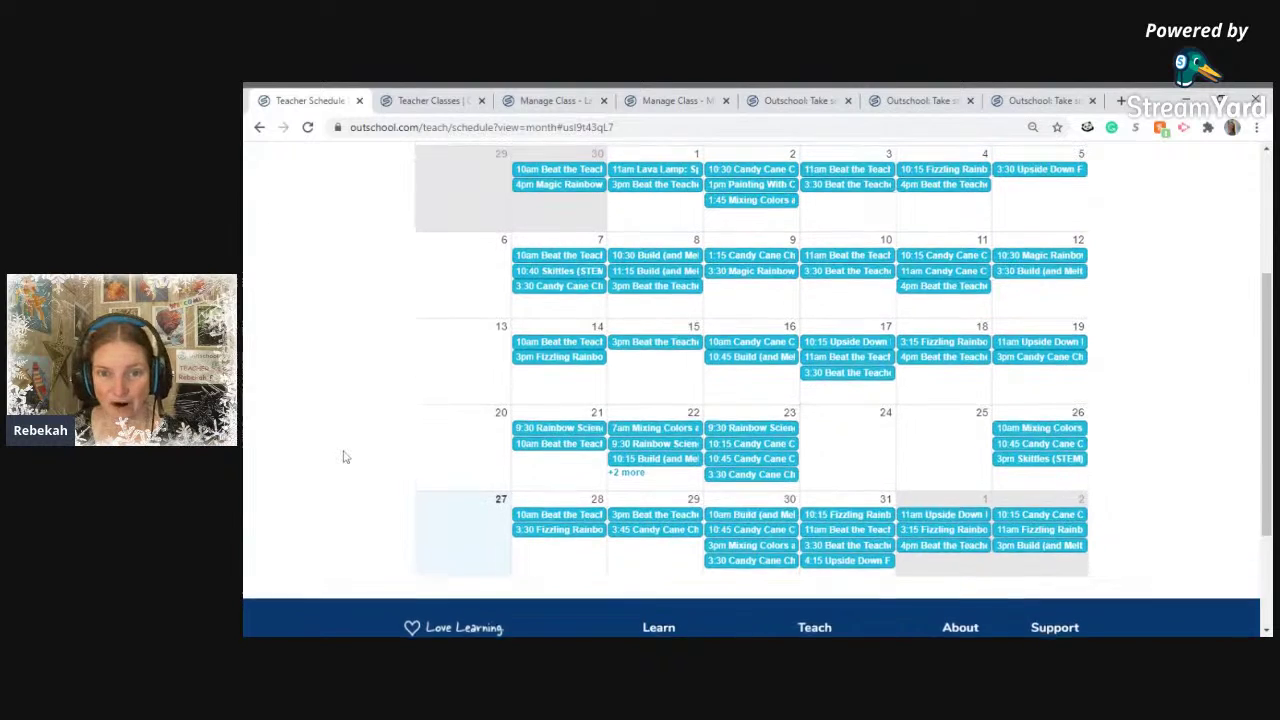
pyautogui.click(545, 180)
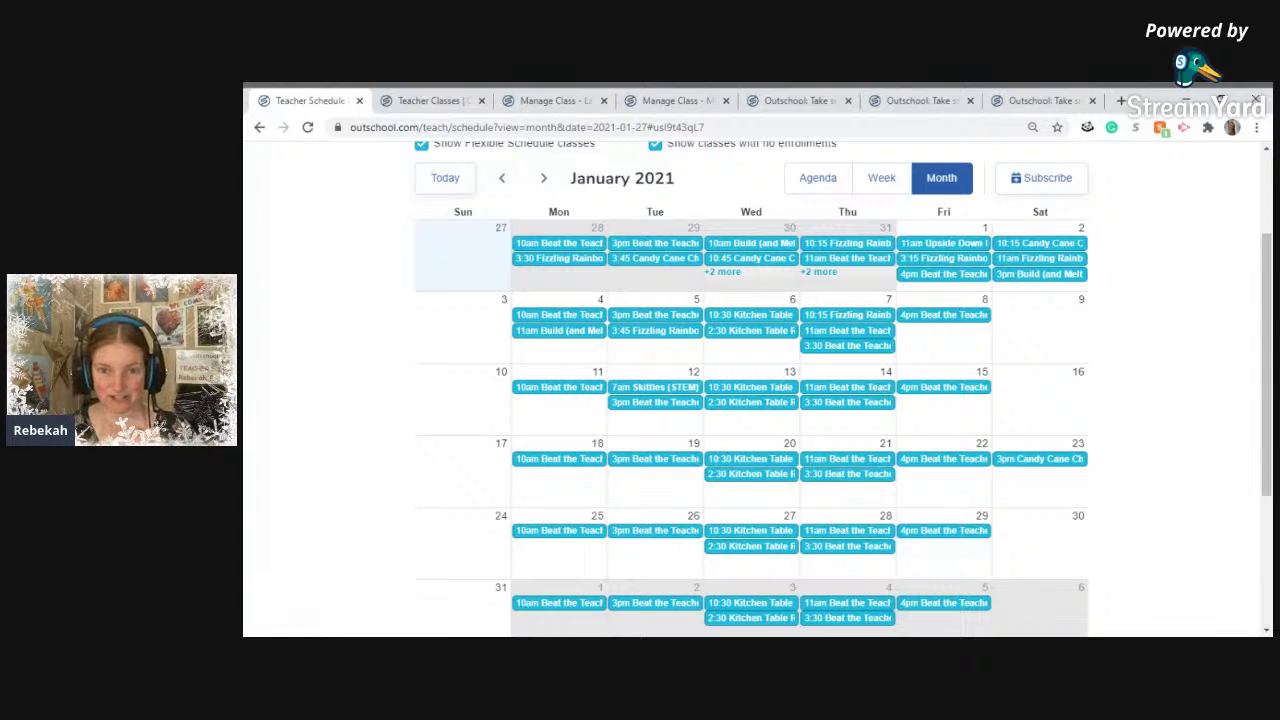
# Review the upcoming and past sections of the Lava Lamp: Spooky Potion class, including their days, times and enrollments.
pyautogui.click(418, 104)
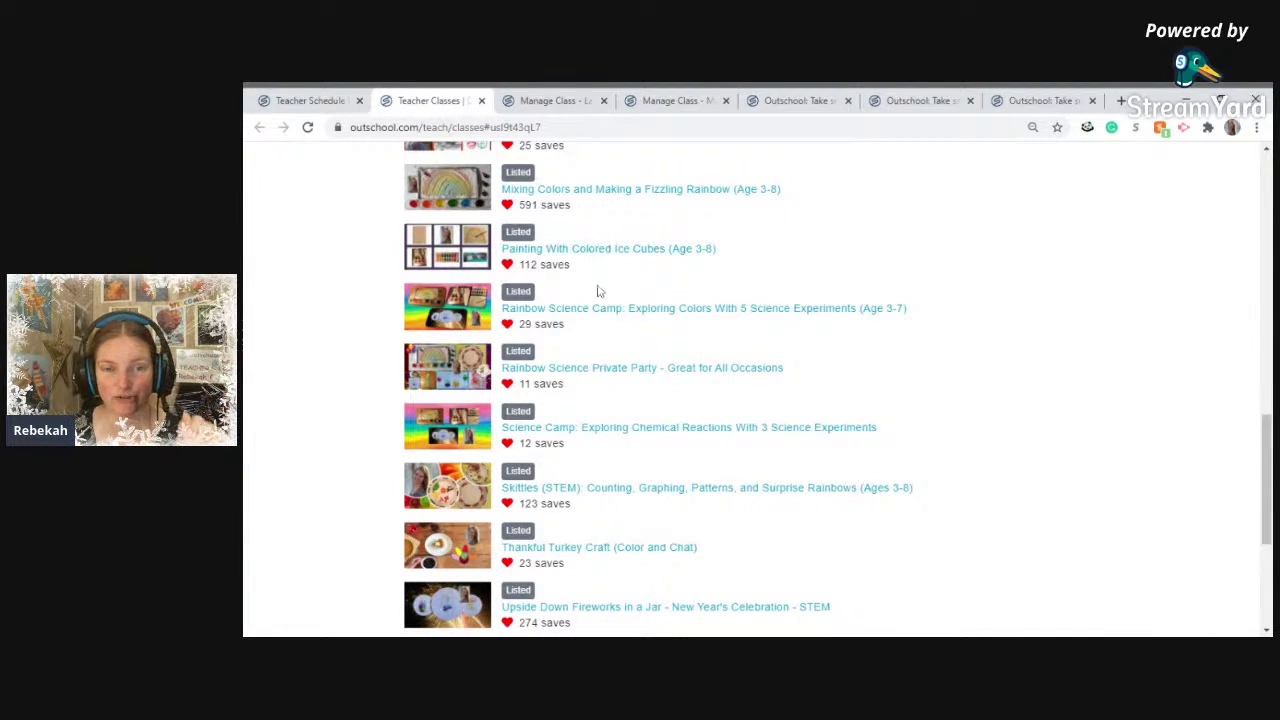
pyautogui.click(538, 102)
pyautogui.scroll(-1, 378, 349)
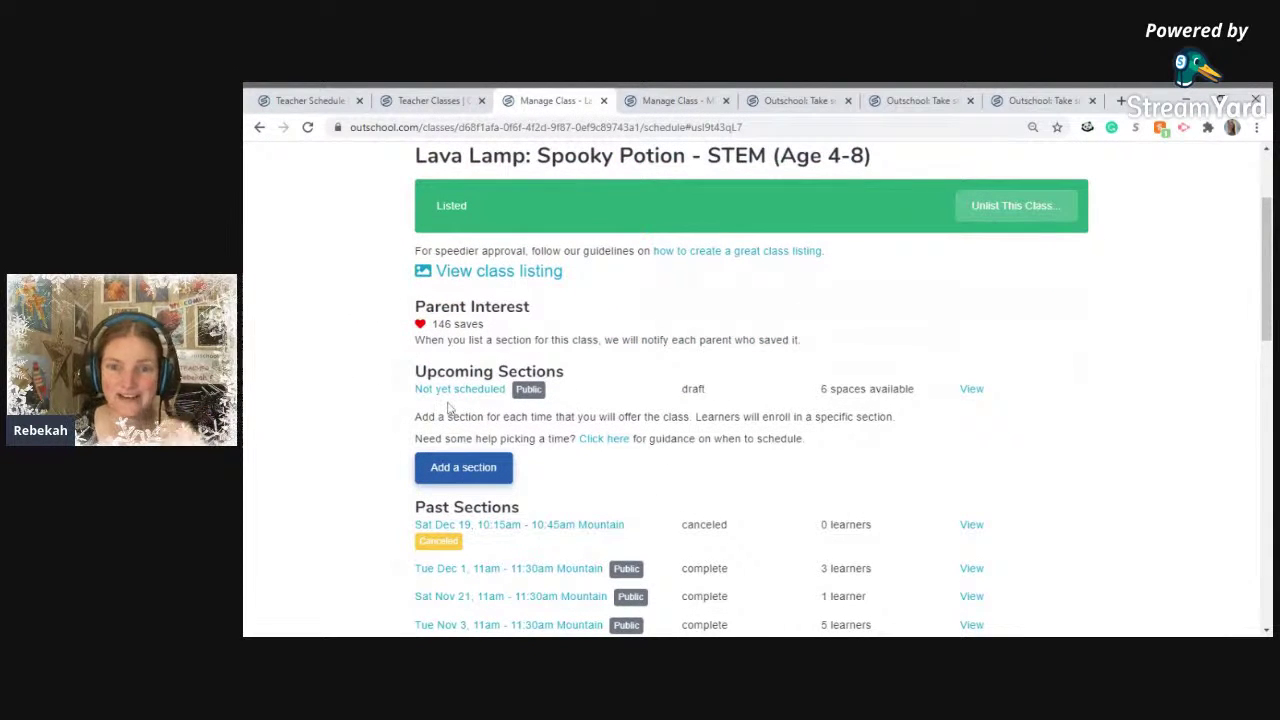
pyautogui.scroll(-5, 357, 431)
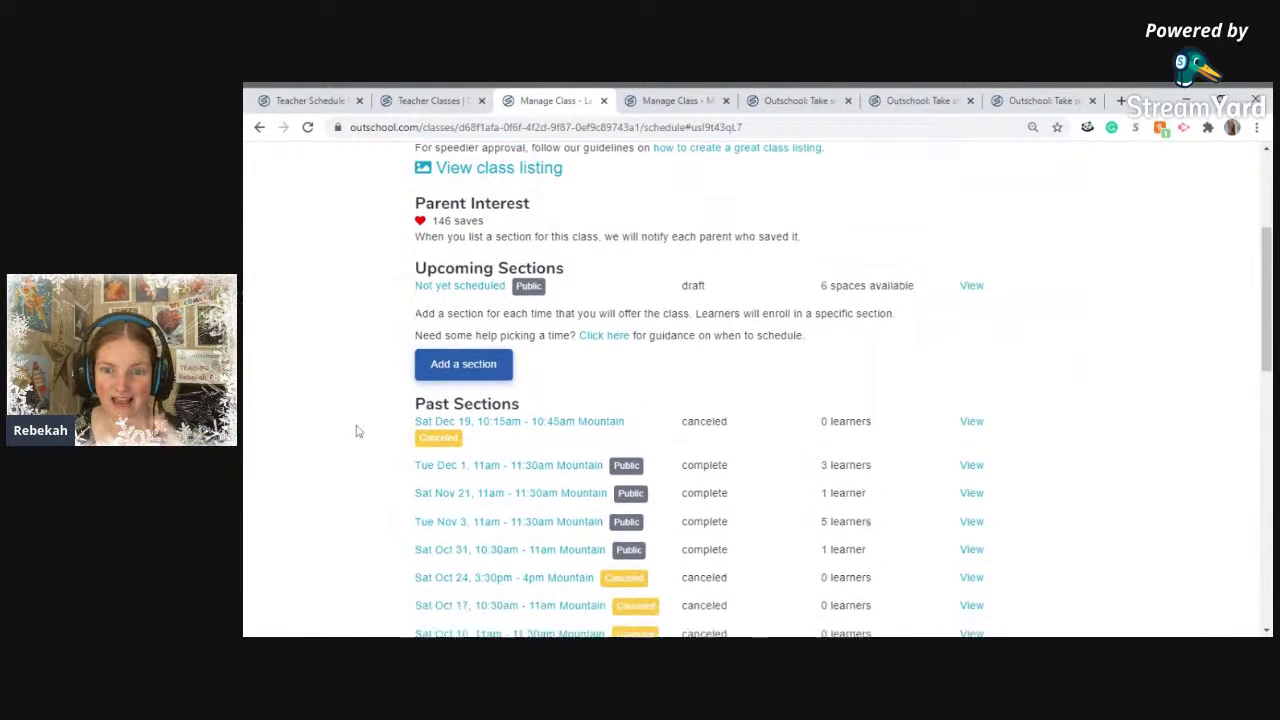
pyautogui.scroll(-1, 365, 434)
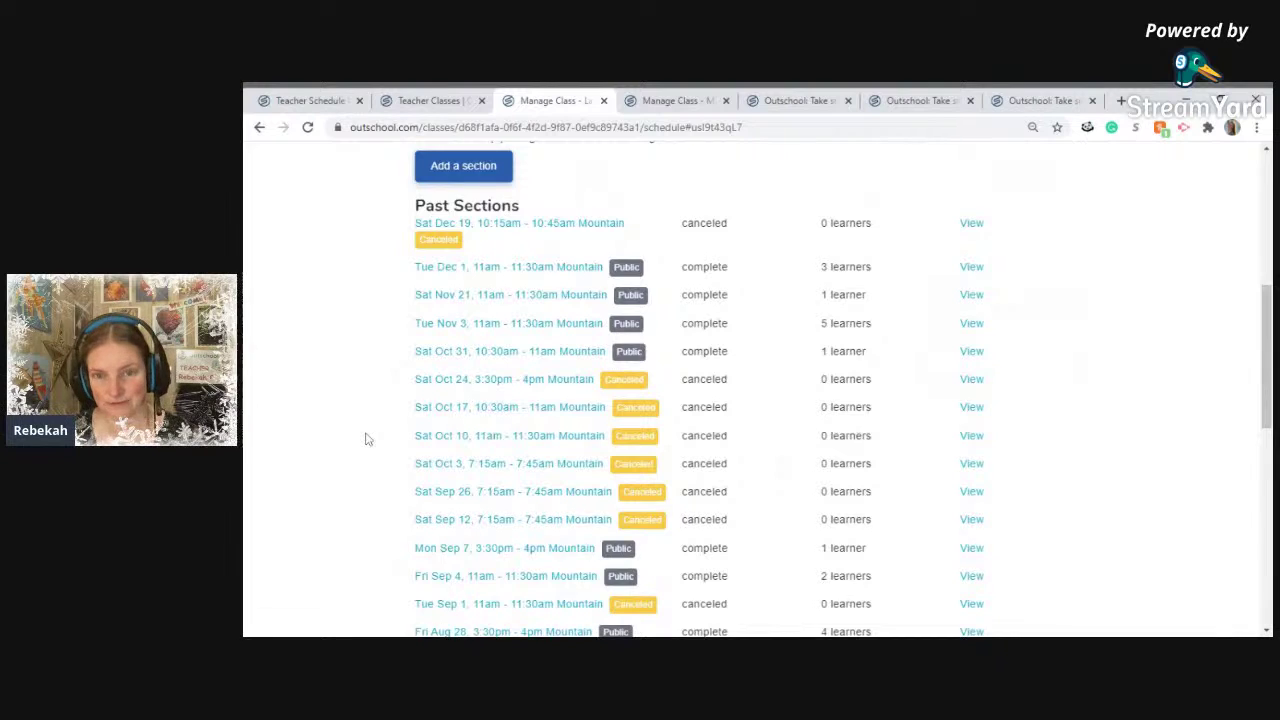
pyautogui.scroll(-3, 366, 439)
pyautogui.scroll(-3, 366, 439)
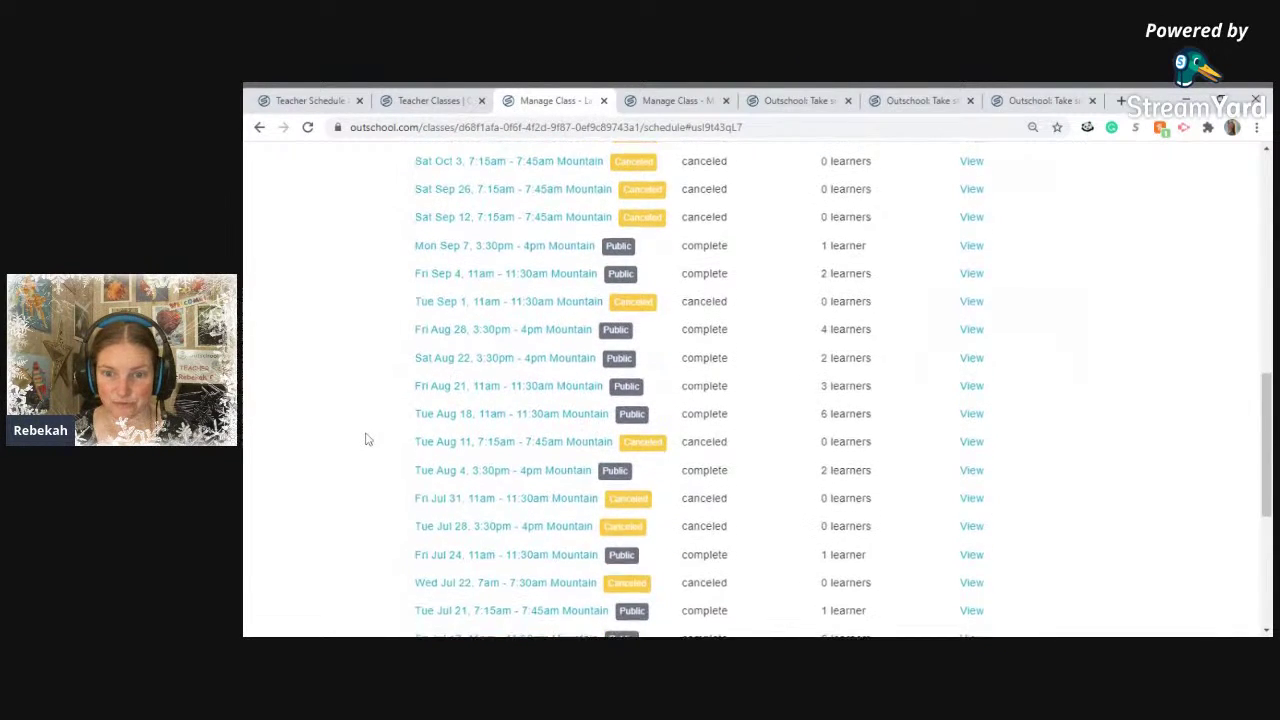
pyautogui.scroll(-3, 366, 439)
pyautogui.scroll(8, 366, 439)
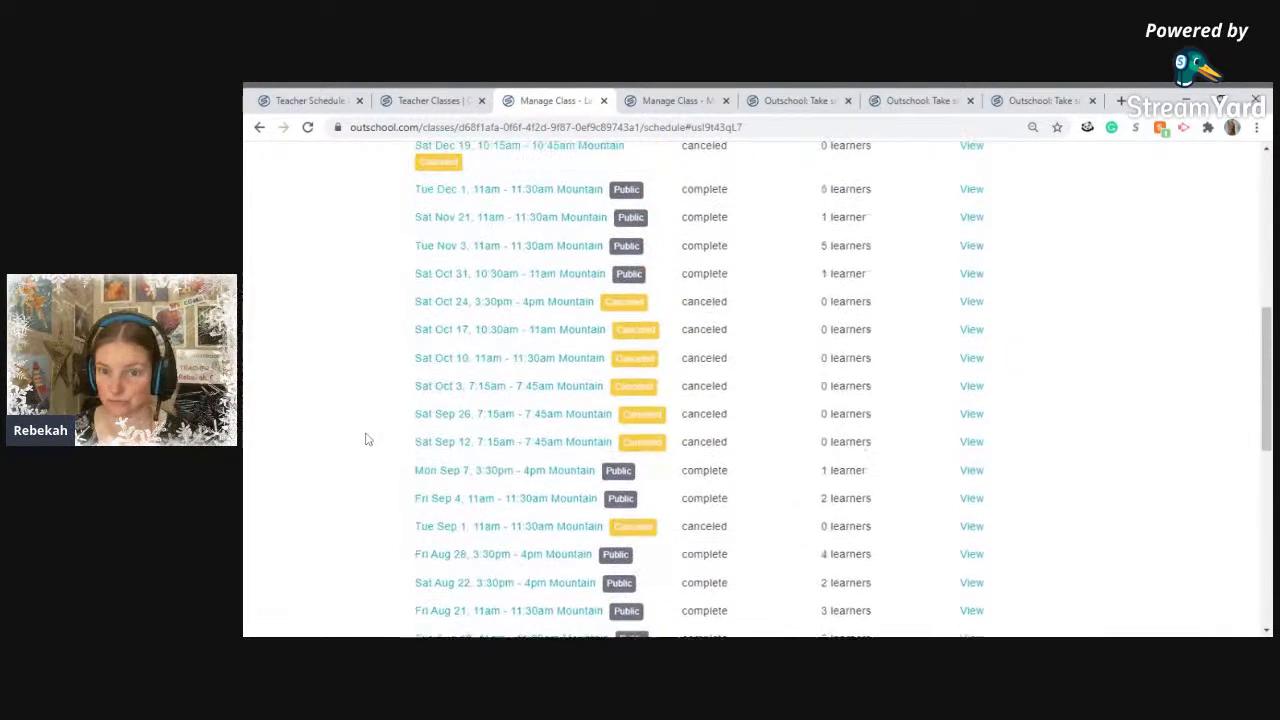
pyautogui.scroll(8, 368, 436)
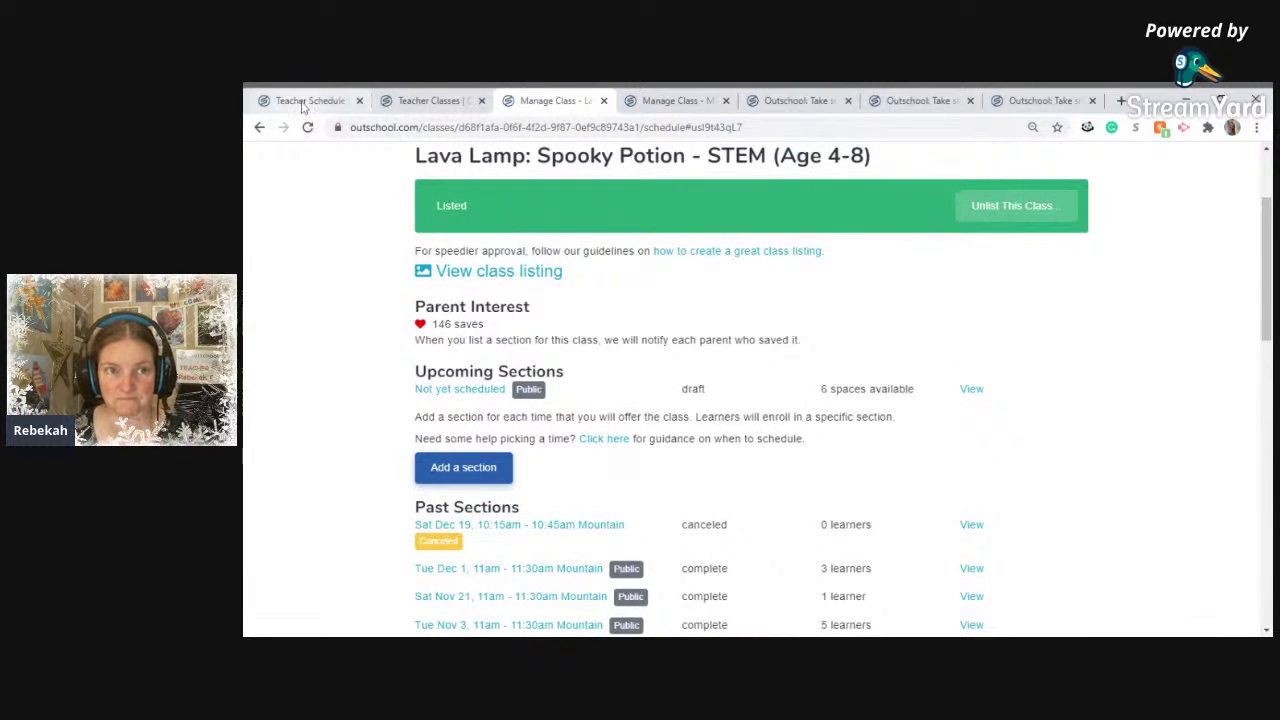
# Check the January 2021 calendar for free times and open the unscheduled Lava Lamp draft section for editing.
pyautogui.click(304, 102)
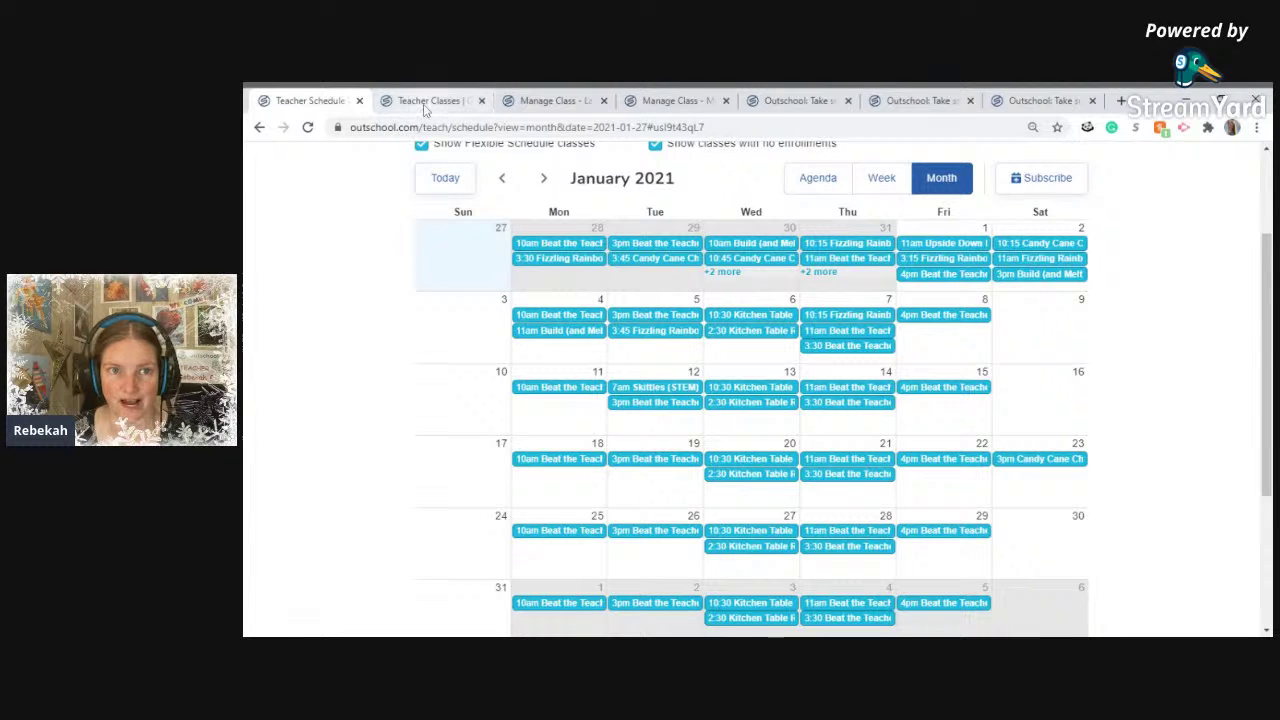
pyautogui.click(574, 98)
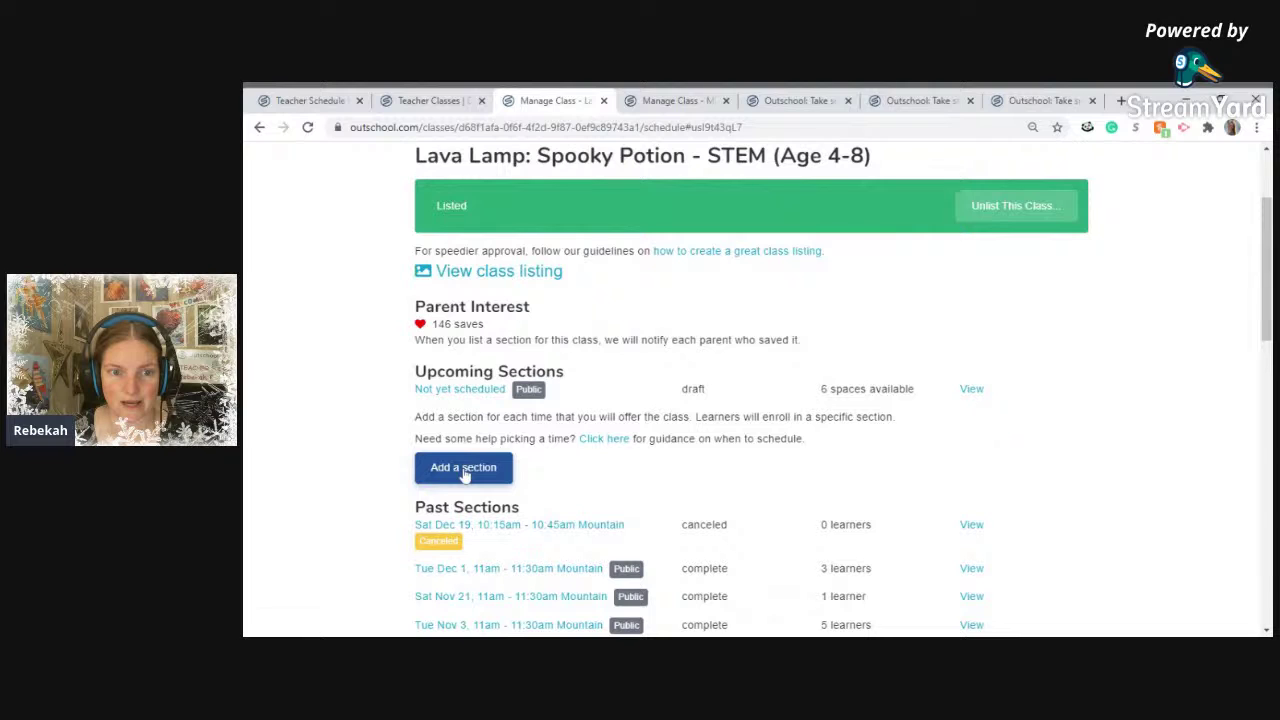
pyautogui.click(455, 394)
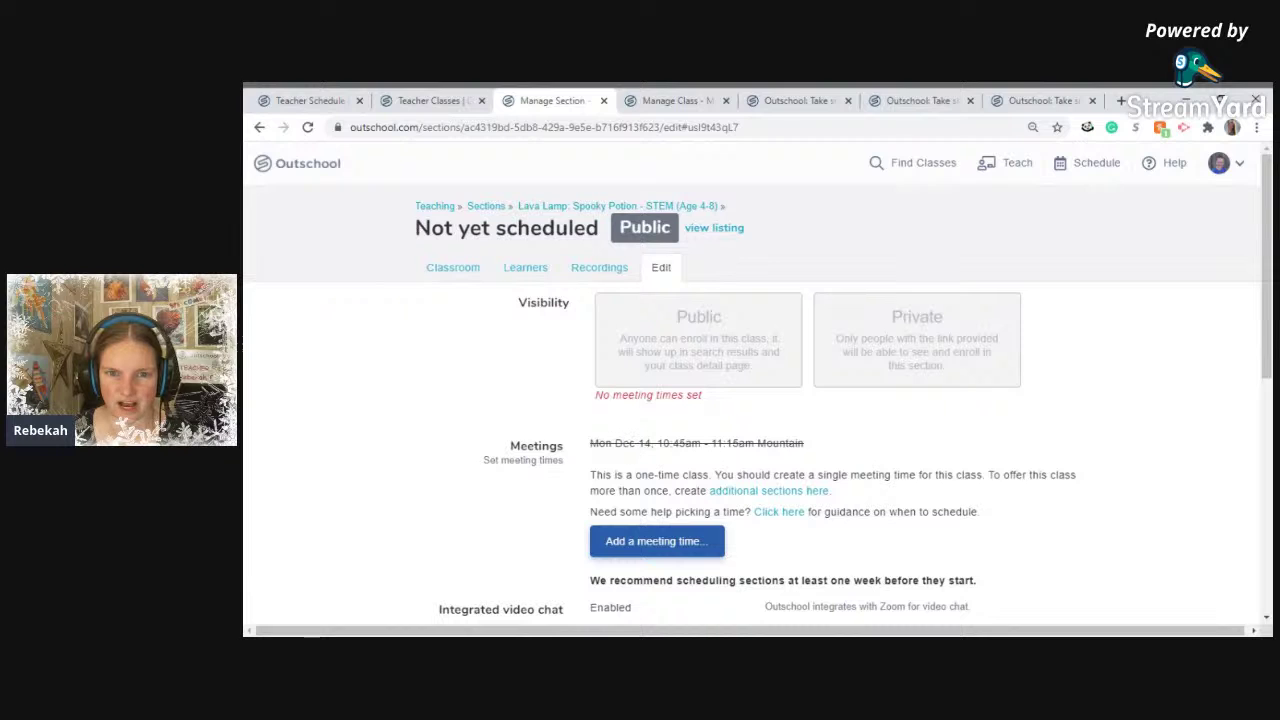
# Try a meeting on Mon Jan 4, 2021, 10:45am - 11:15am for the Lava Lamp section and remove it again.
pyautogui.click(637, 545)
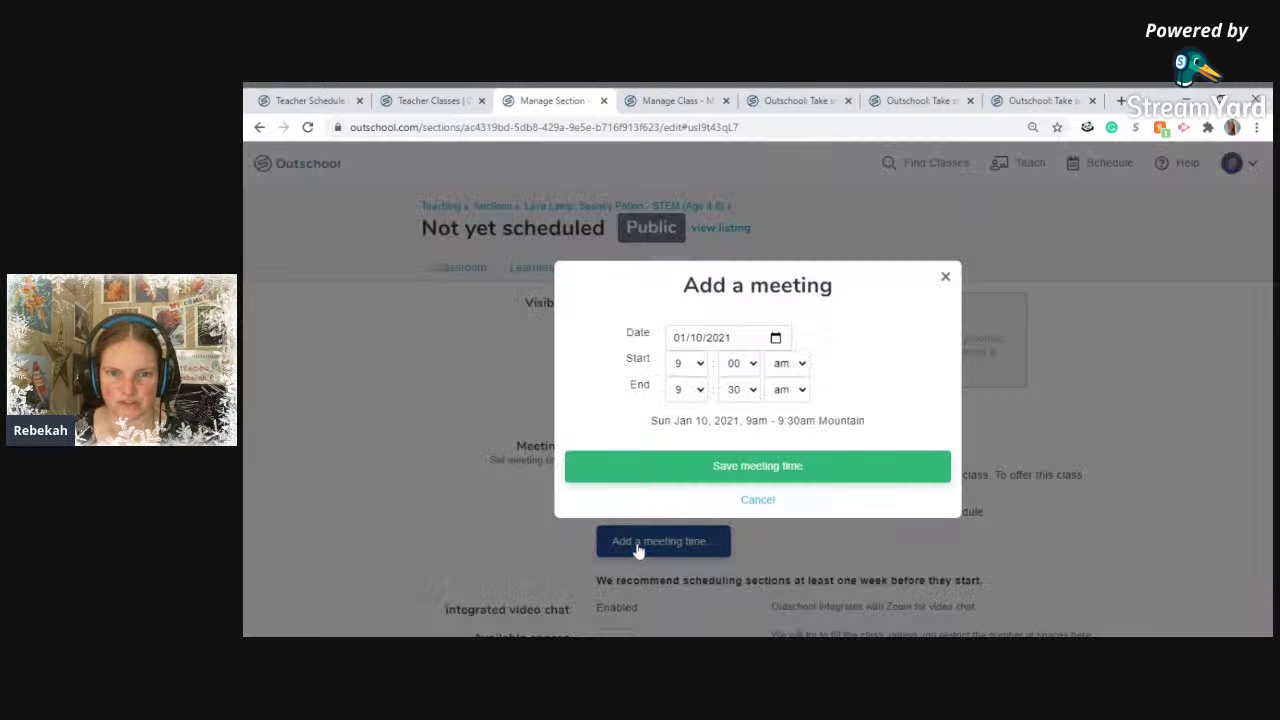
pyautogui.click(762, 340)
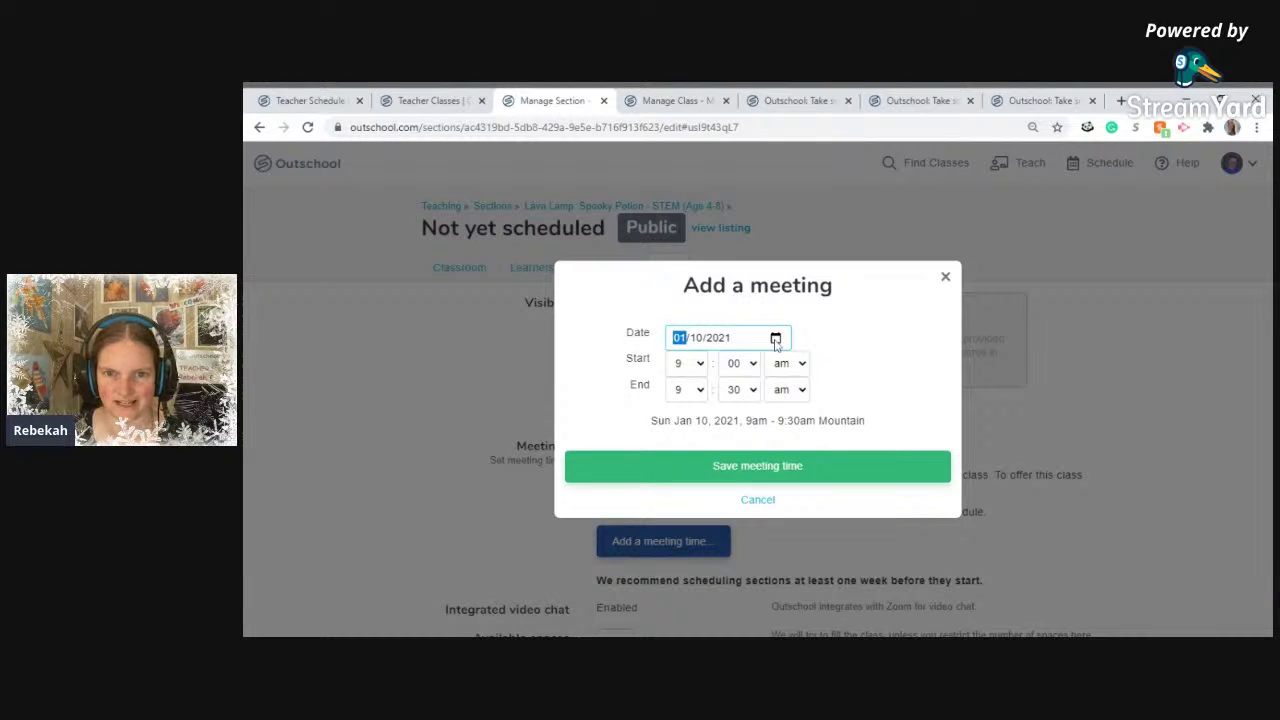
pyautogui.click(694, 398)
pyautogui.click(695, 364)
pyautogui.press('Down')
pyautogui.click(738, 362)
pyautogui.press('Down')
pyautogui.press('Down')
pyautogui.press('Down')
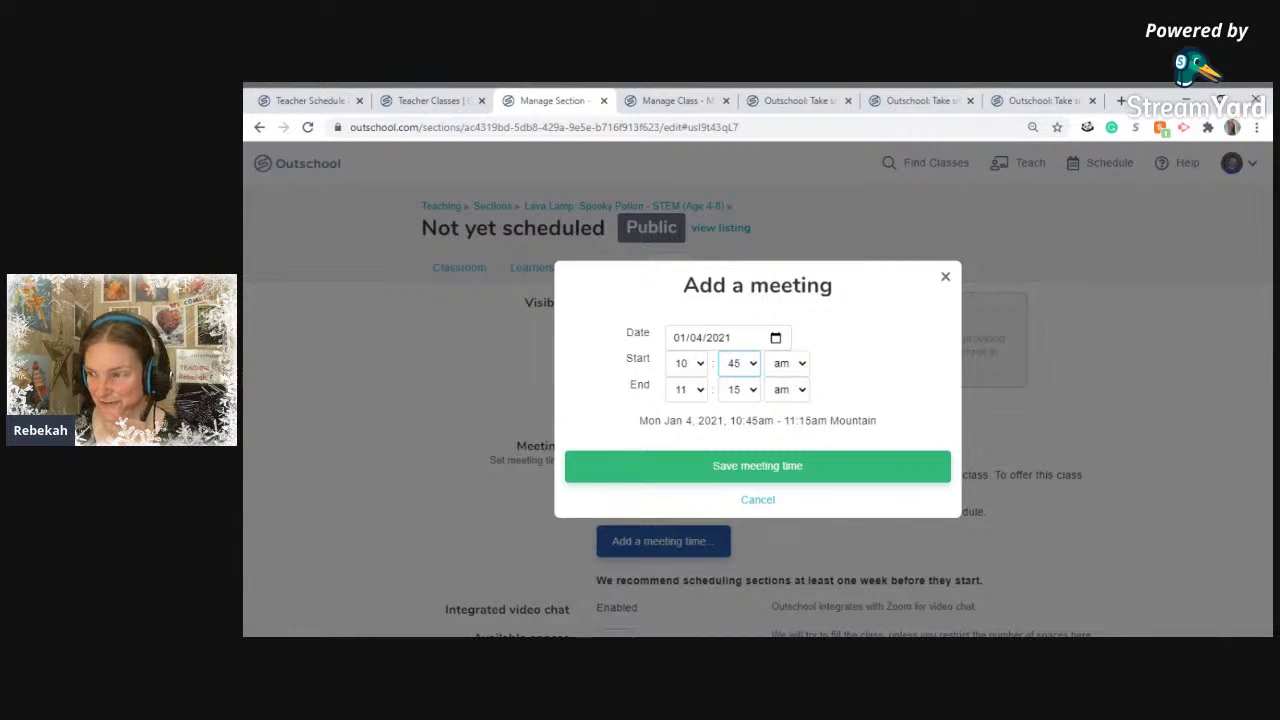
pyautogui.click(775, 477)
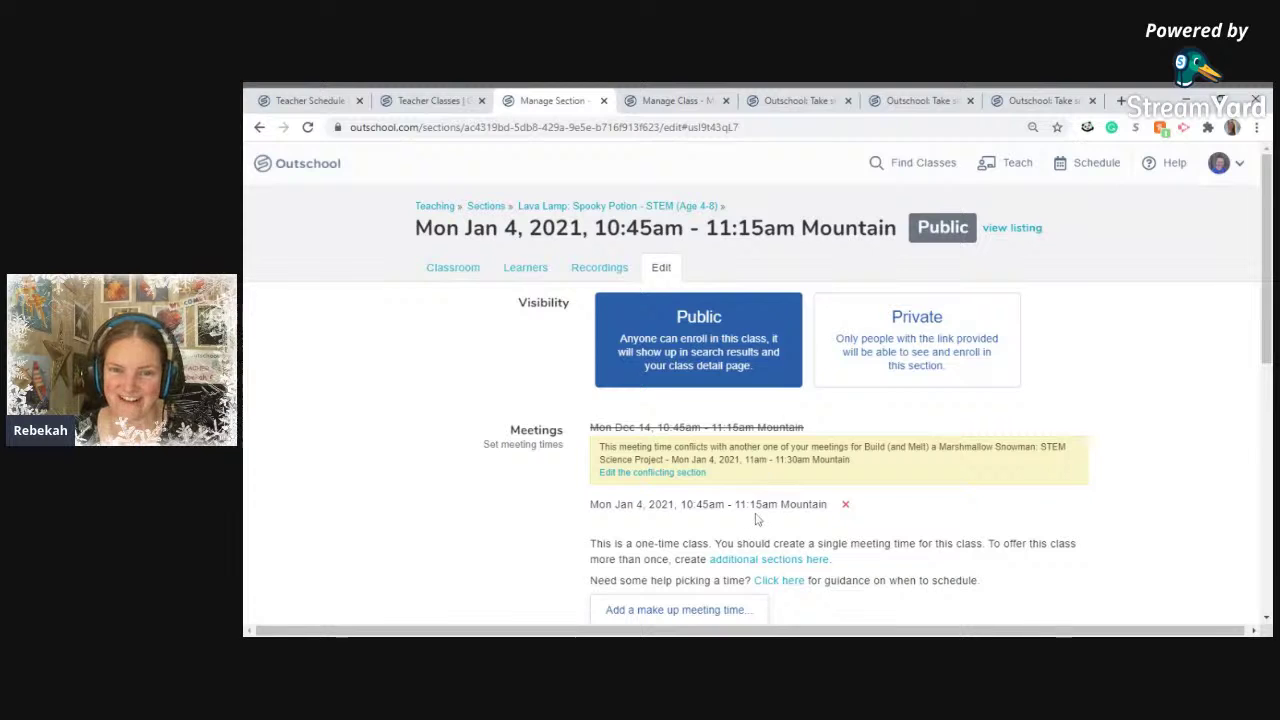
pyautogui.scroll(-1, 757, 519)
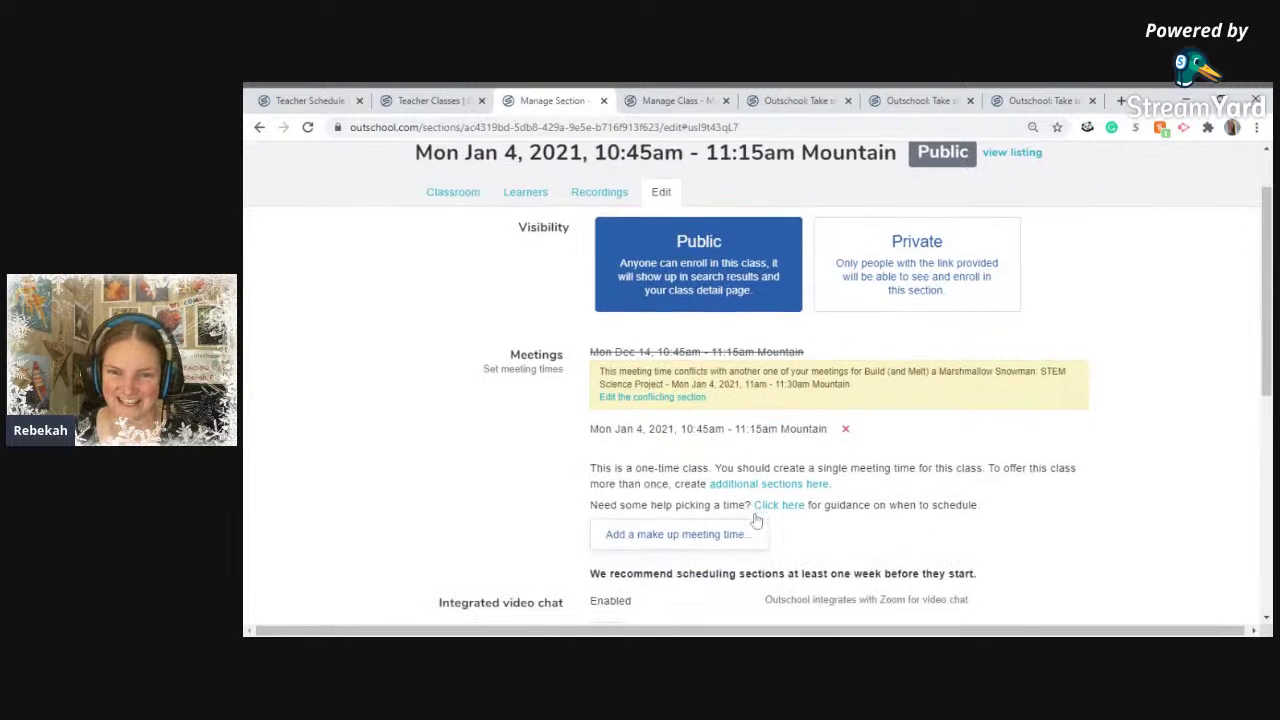
pyautogui.click(845, 430)
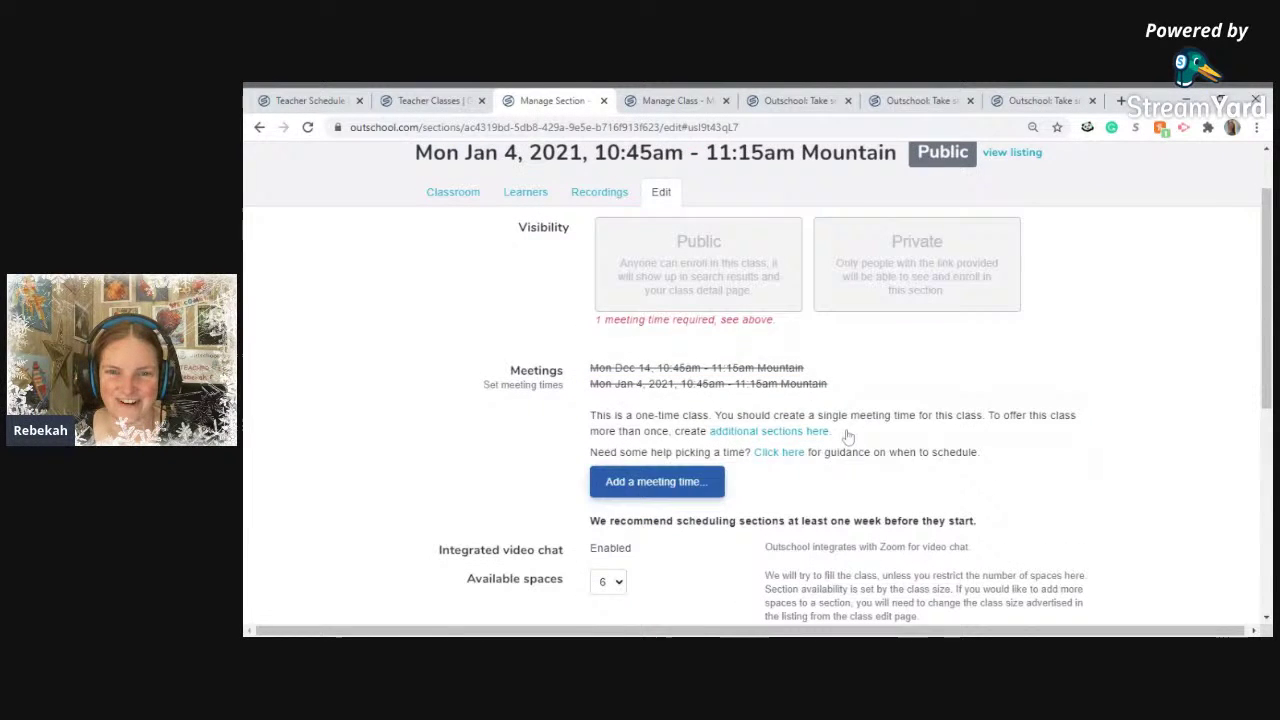
# Try scheduling the Lava Lamp section's meeting on Mon Jan 4, 2021, 10:15am - 10:45am.
pyautogui.click(677, 487)
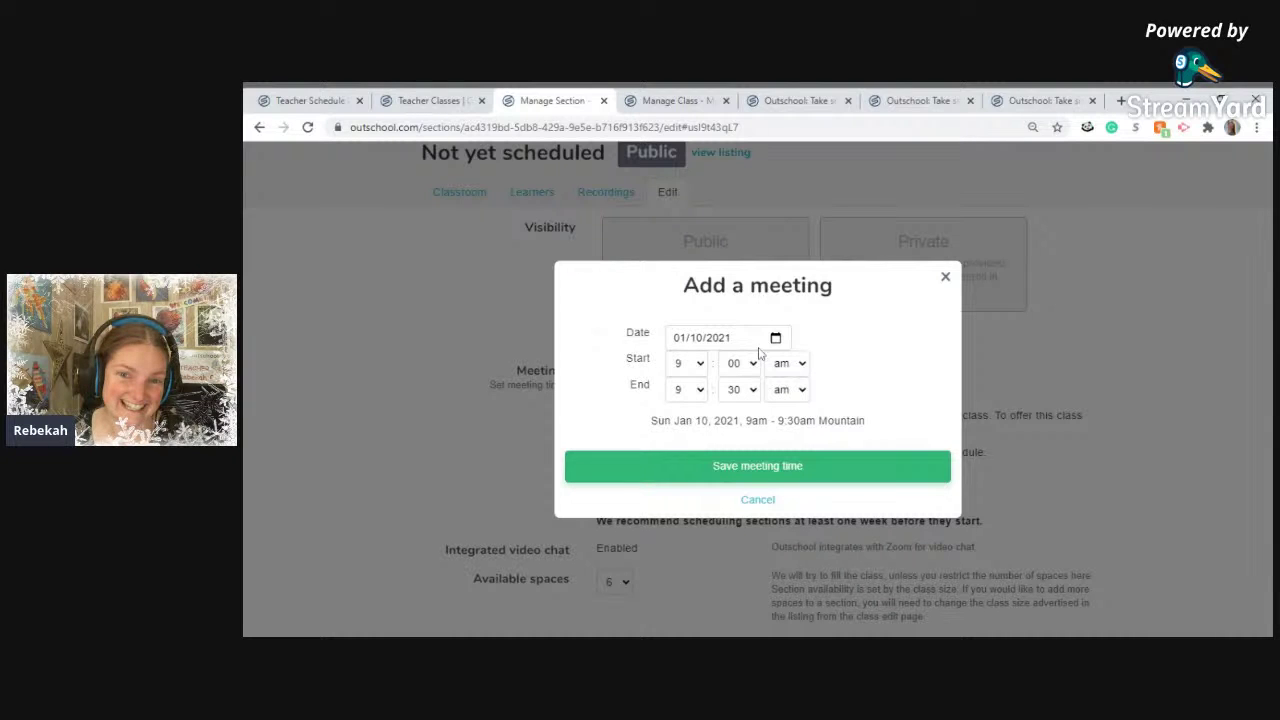
pyautogui.click(696, 410)
pyautogui.click(683, 364)
pyautogui.click(684, 500)
pyautogui.click(733, 368)
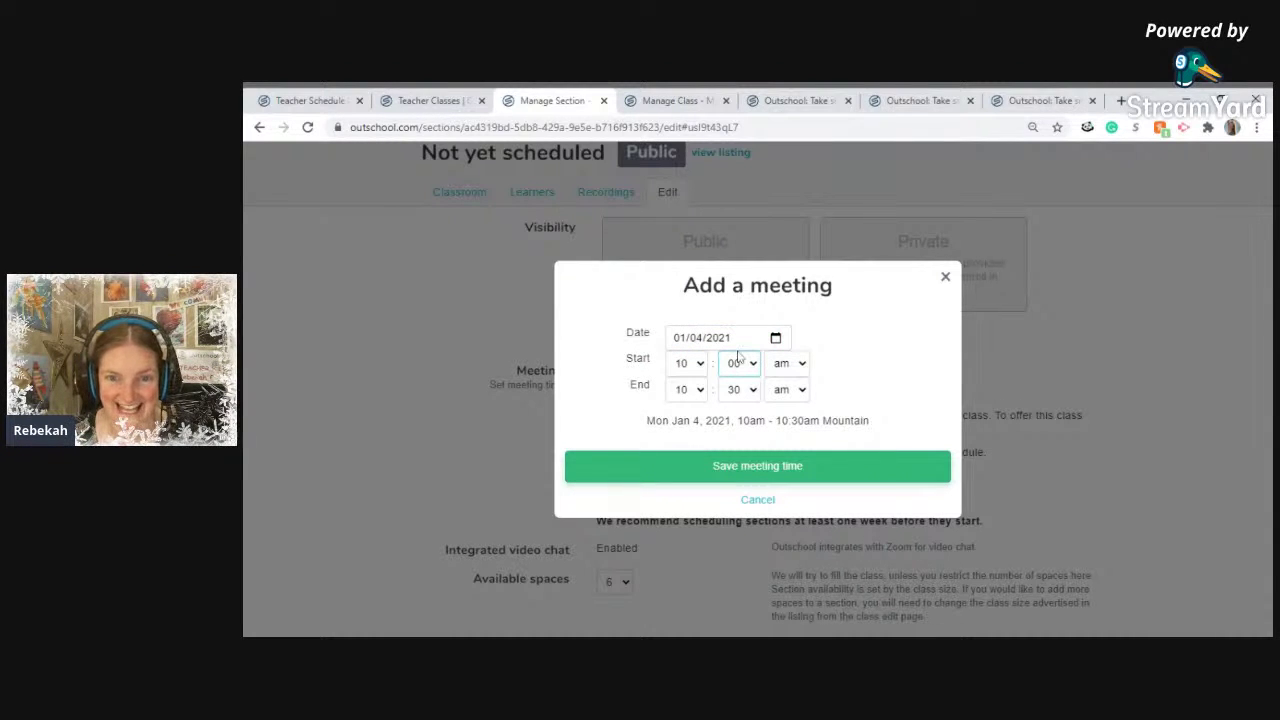
pyautogui.click(738, 357)
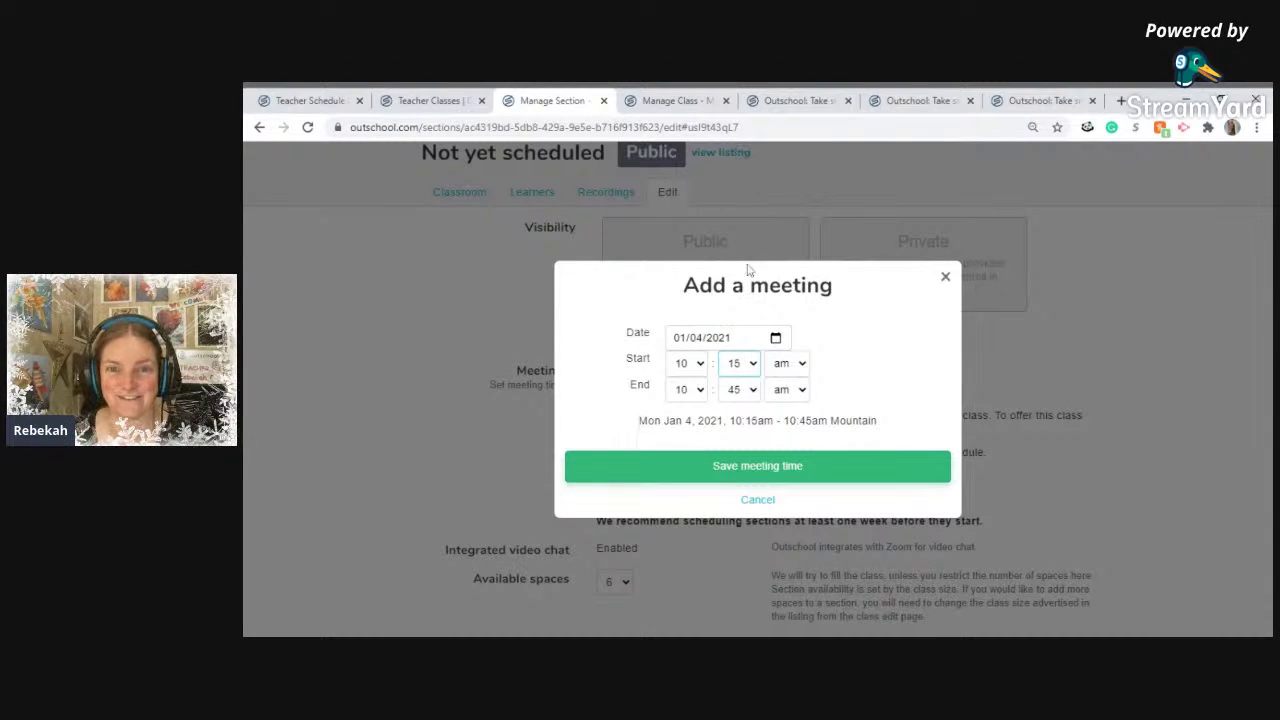
pyautogui.click(751, 469)
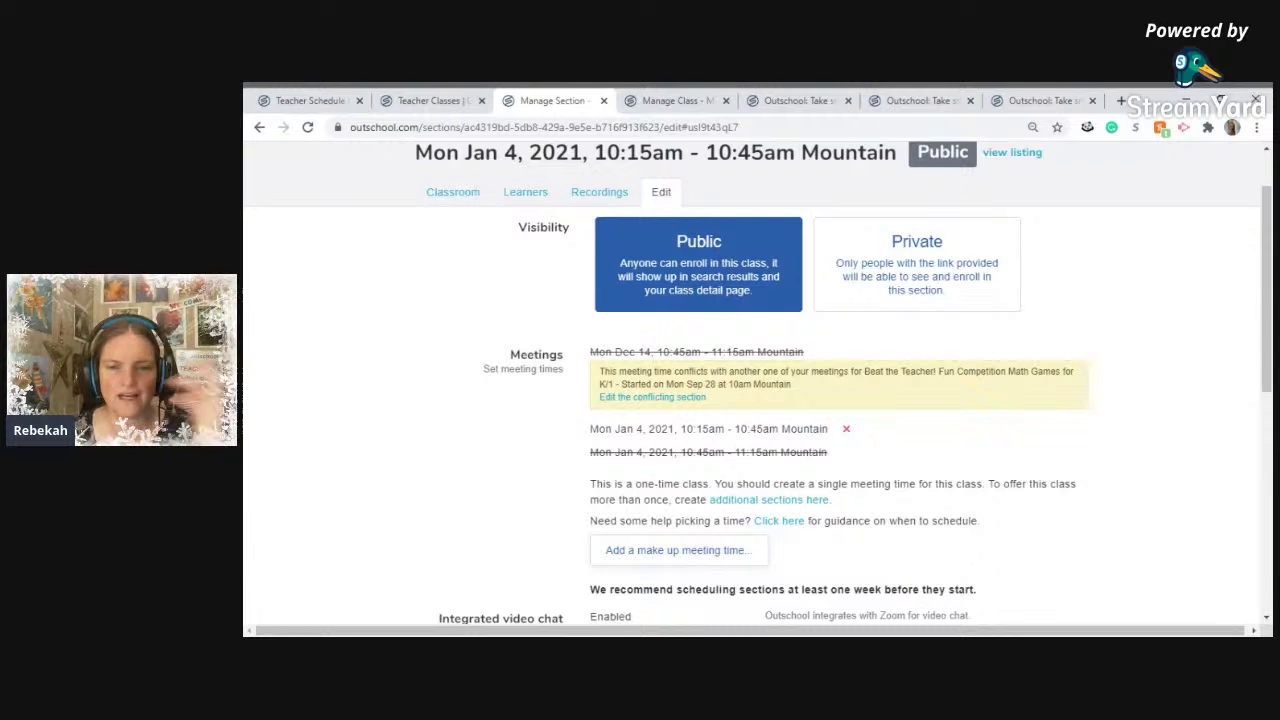
# Recheck the January 2021 calendar and remove the Lava Lamp section's Mon Jan 4, 10:15am - 10:45am meeting.
pyautogui.click(310, 100)
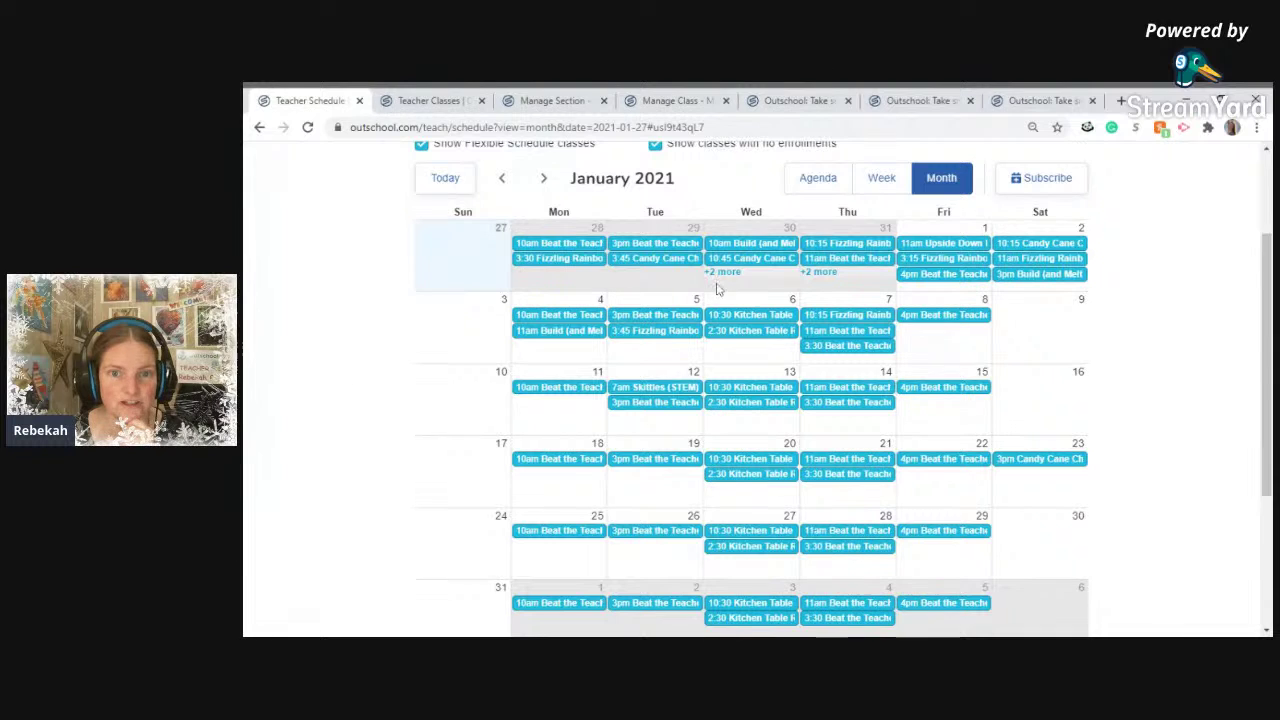
pyautogui.click(458, 101)
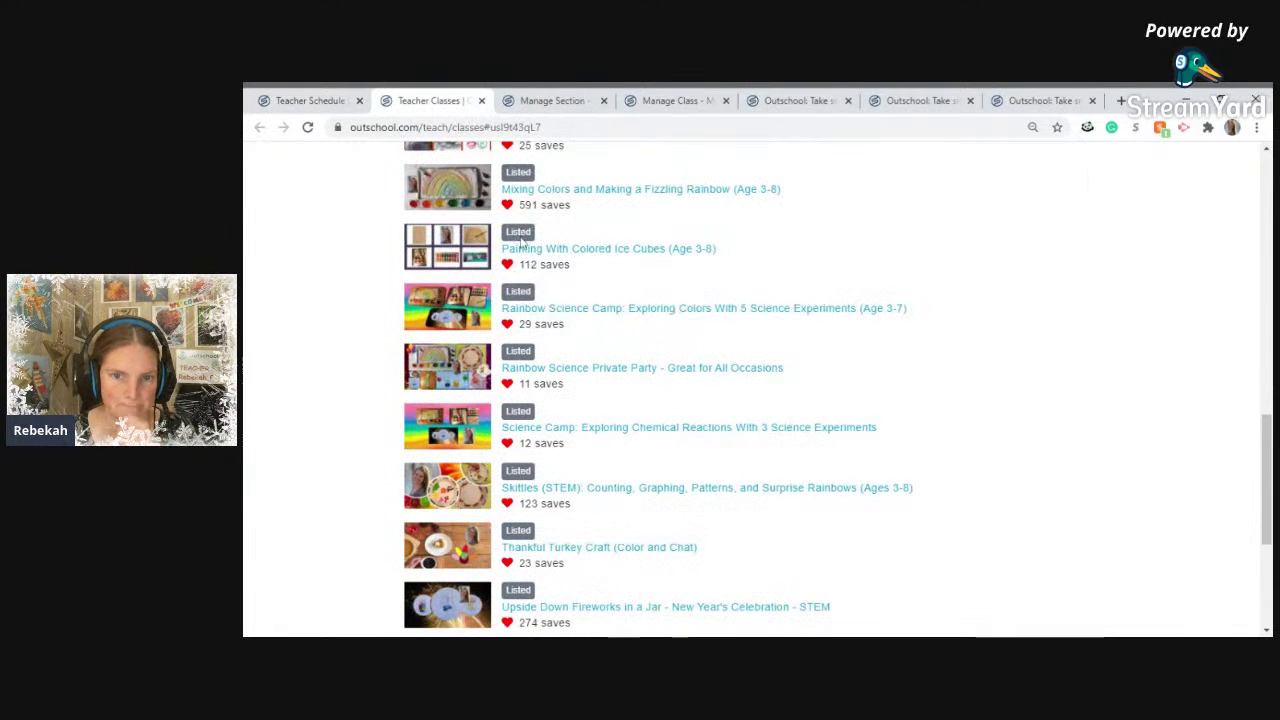
pyautogui.click(325, 101)
pyautogui.click(550, 101)
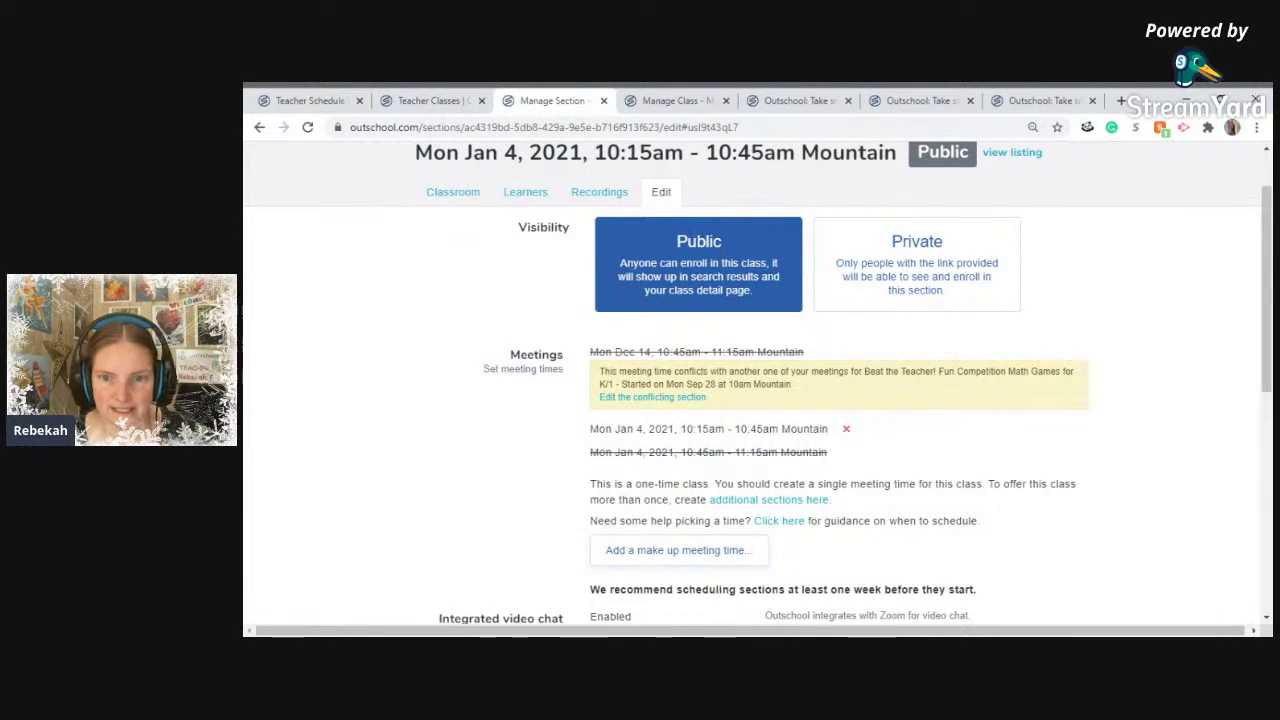
pyautogui.click(847, 429)
# Add a meeting on Tue Jan 5, 2021, 11am - 11:30am to the Lava Lamp section and return to the class summary.
pyautogui.click(688, 500)
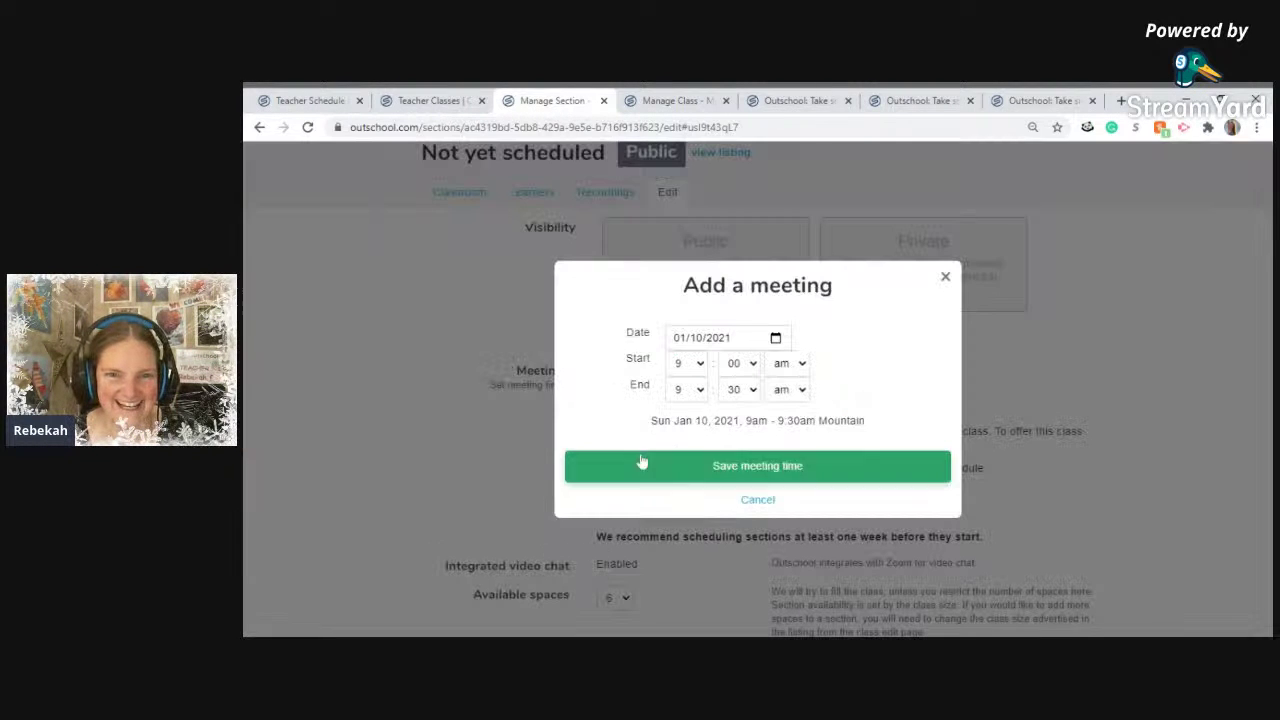
pyautogui.click(778, 343)
pyautogui.click(706, 404)
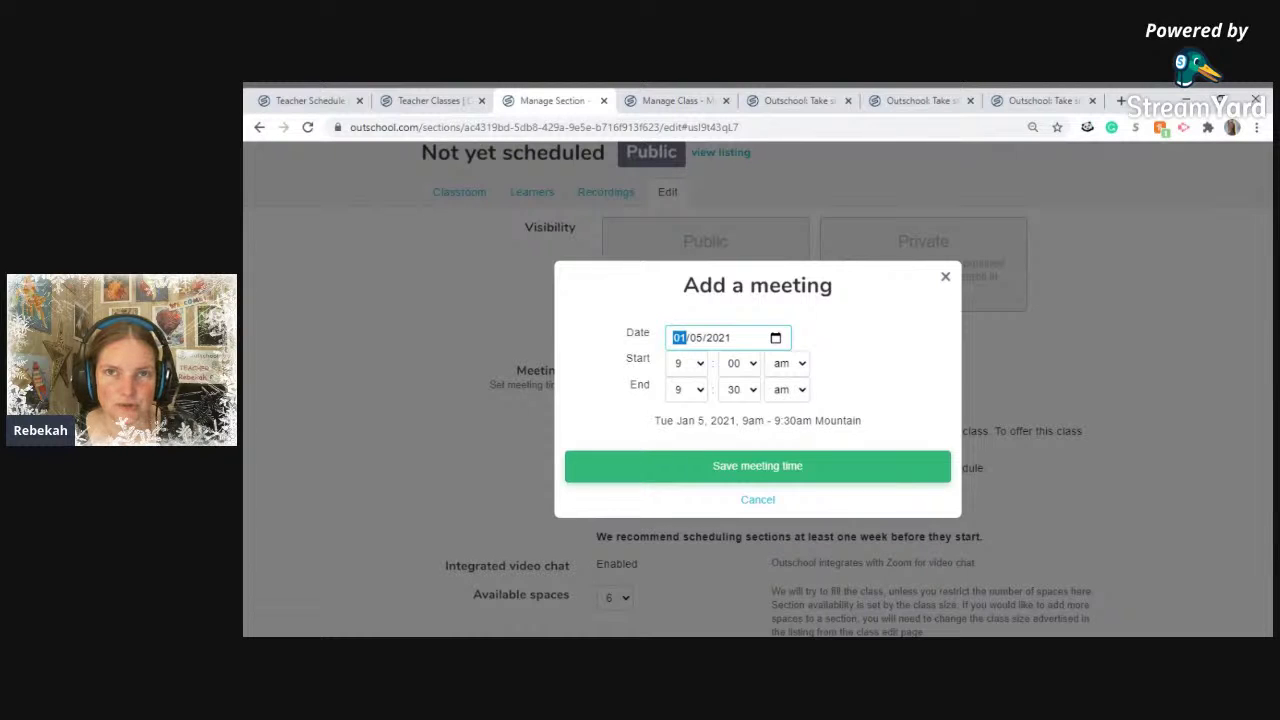
pyautogui.click(690, 363)
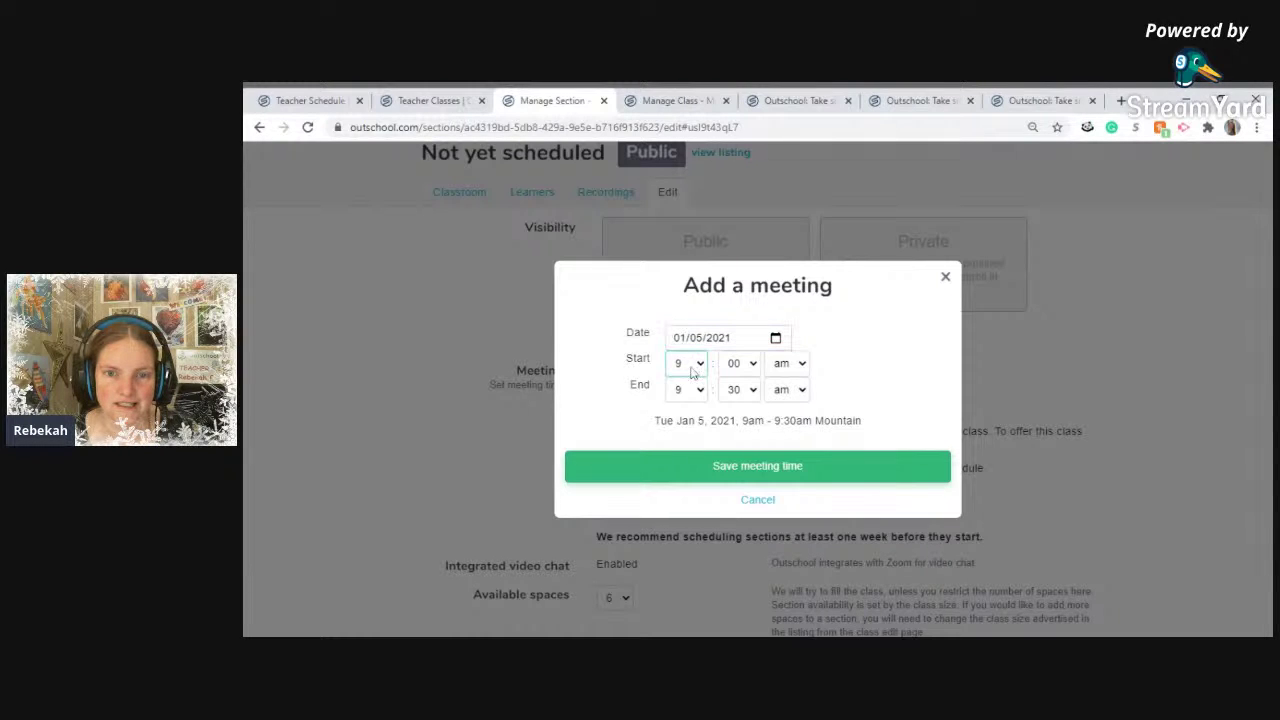
pyautogui.click(697, 345)
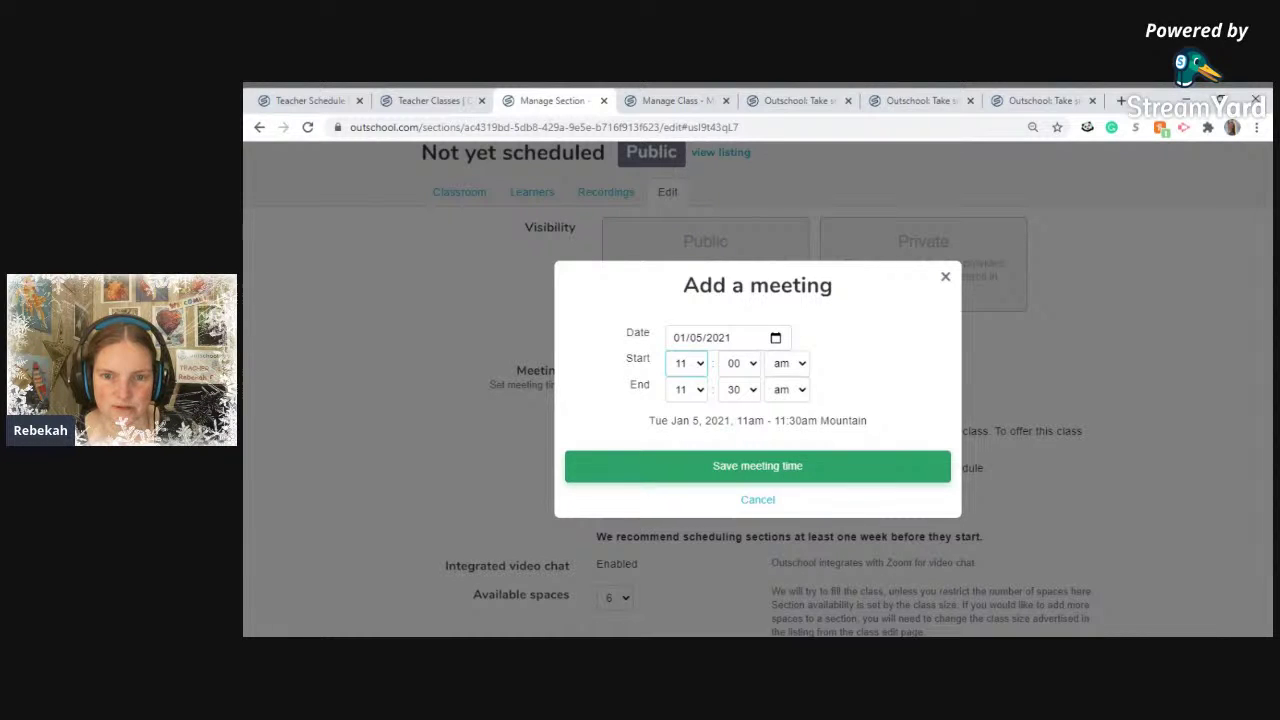
pyautogui.click(788, 474)
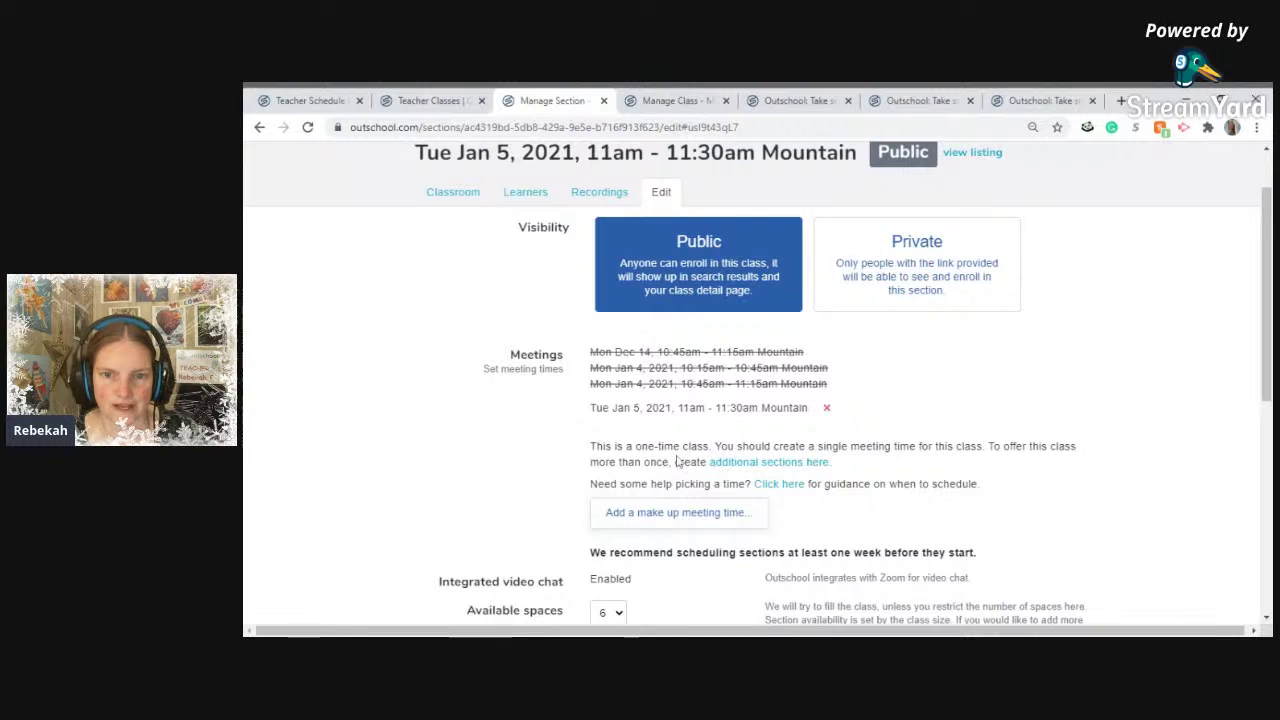
pyautogui.click(765, 465)
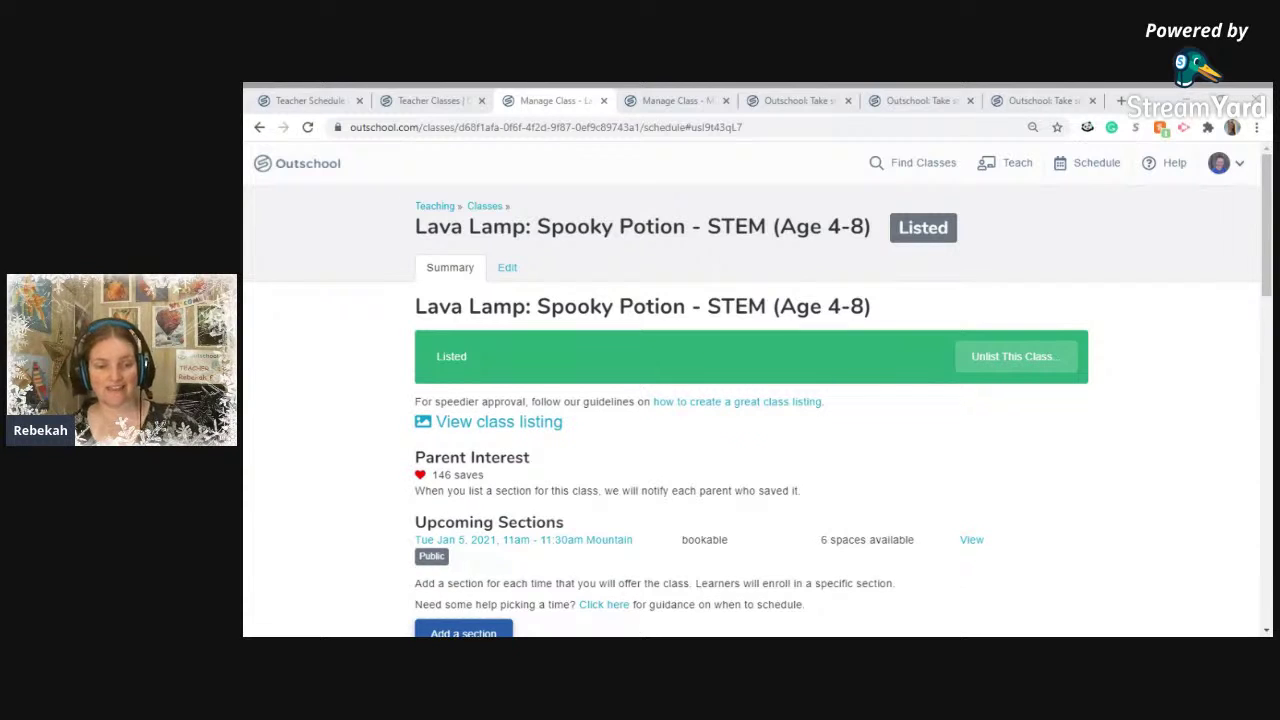
# Reload the January 2021 teaching calendar and check it for the newly added Lava Lamp meeting.
pyautogui.click(310, 100)
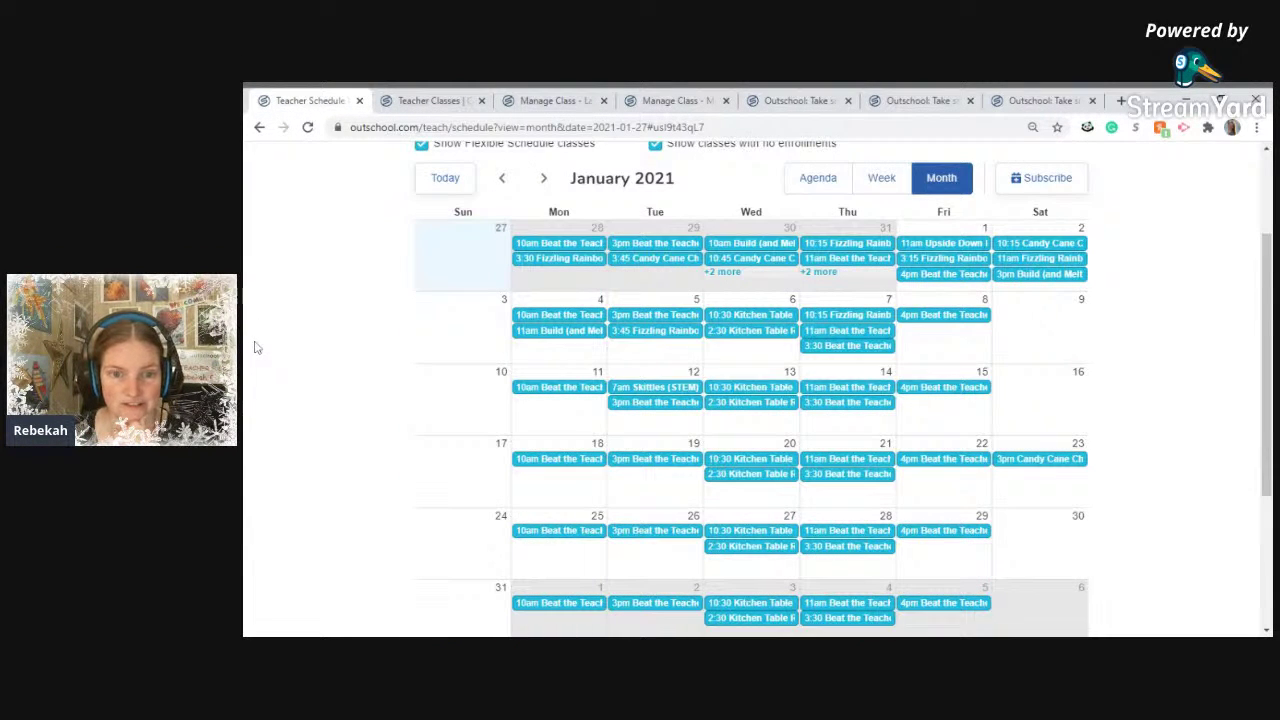
pyautogui.scroll(-2, 255, 347)
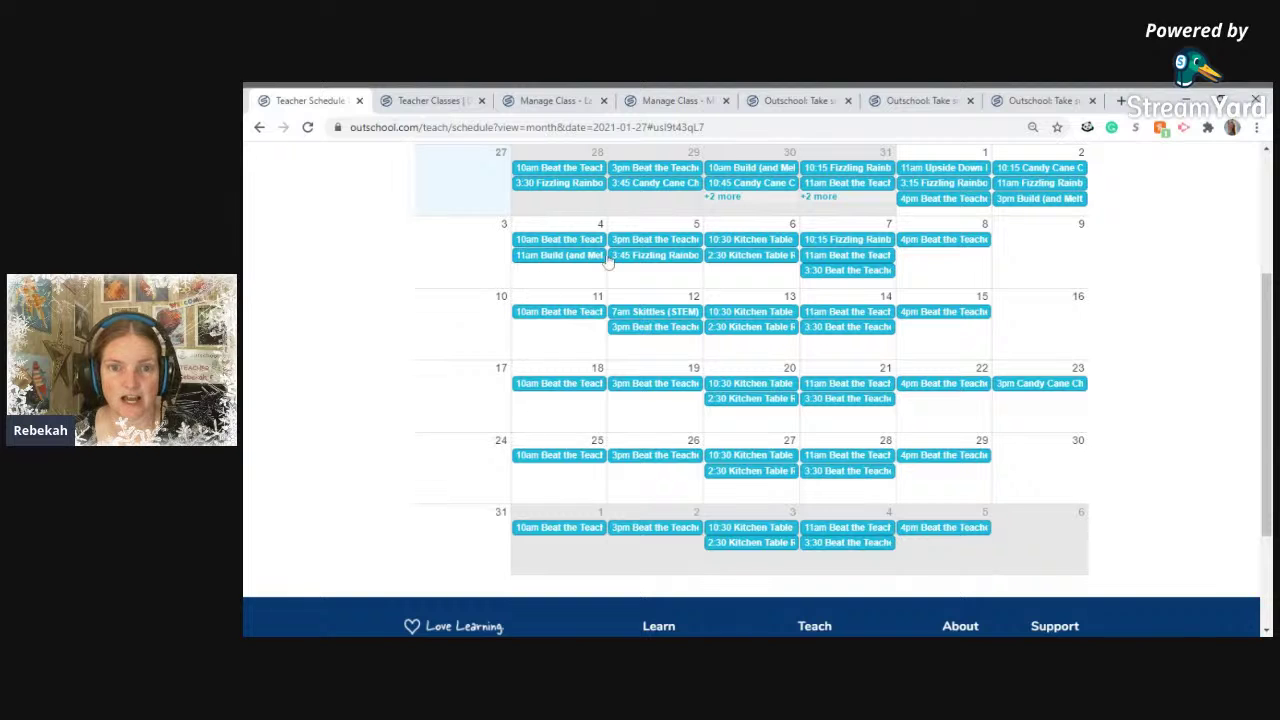
pyautogui.scroll(1, 652, 255)
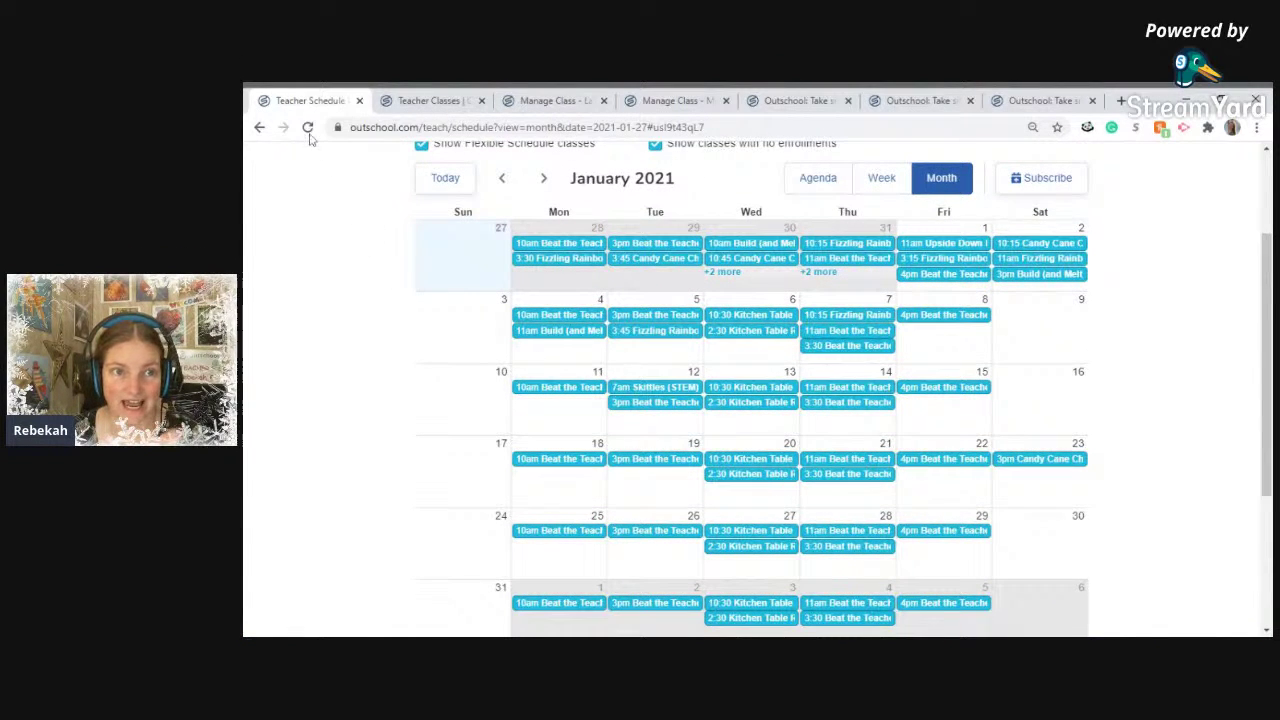
pyautogui.click(308, 130)
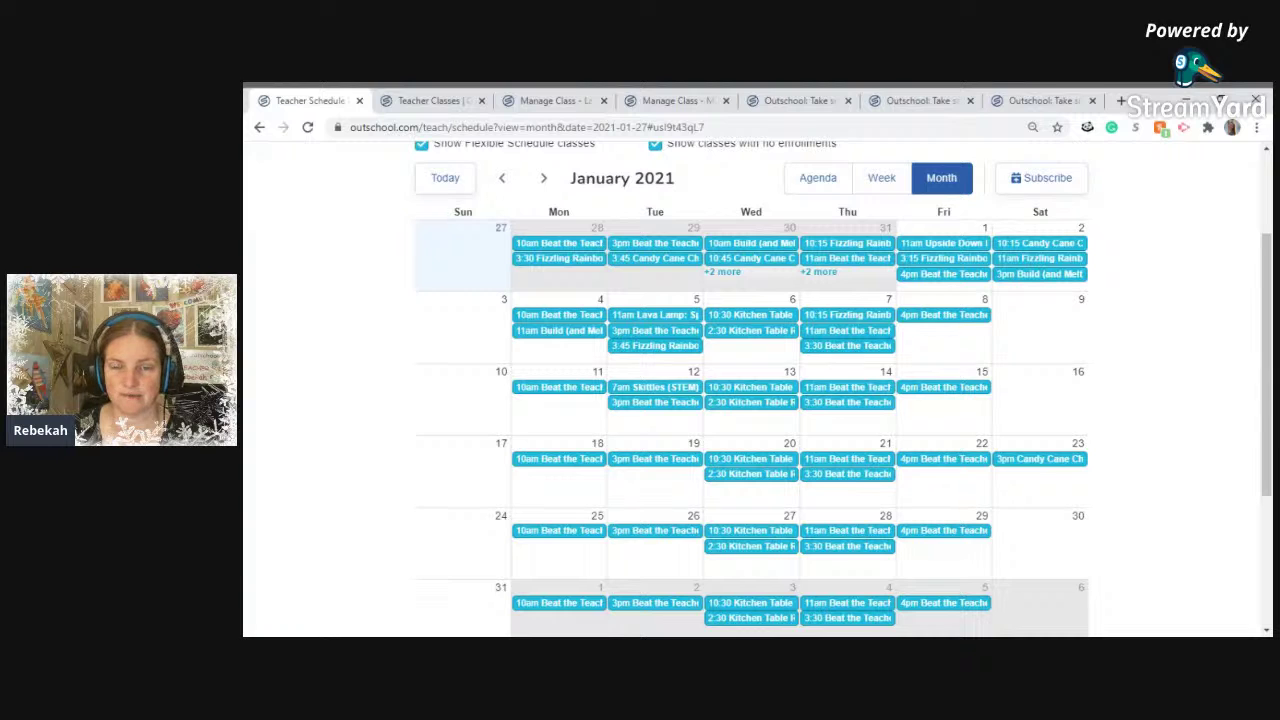
# Create another Lava Lamp section, start adding its meeting time, and recheck the January 2021 calendar for a free slot.
pyautogui.click(589, 106)
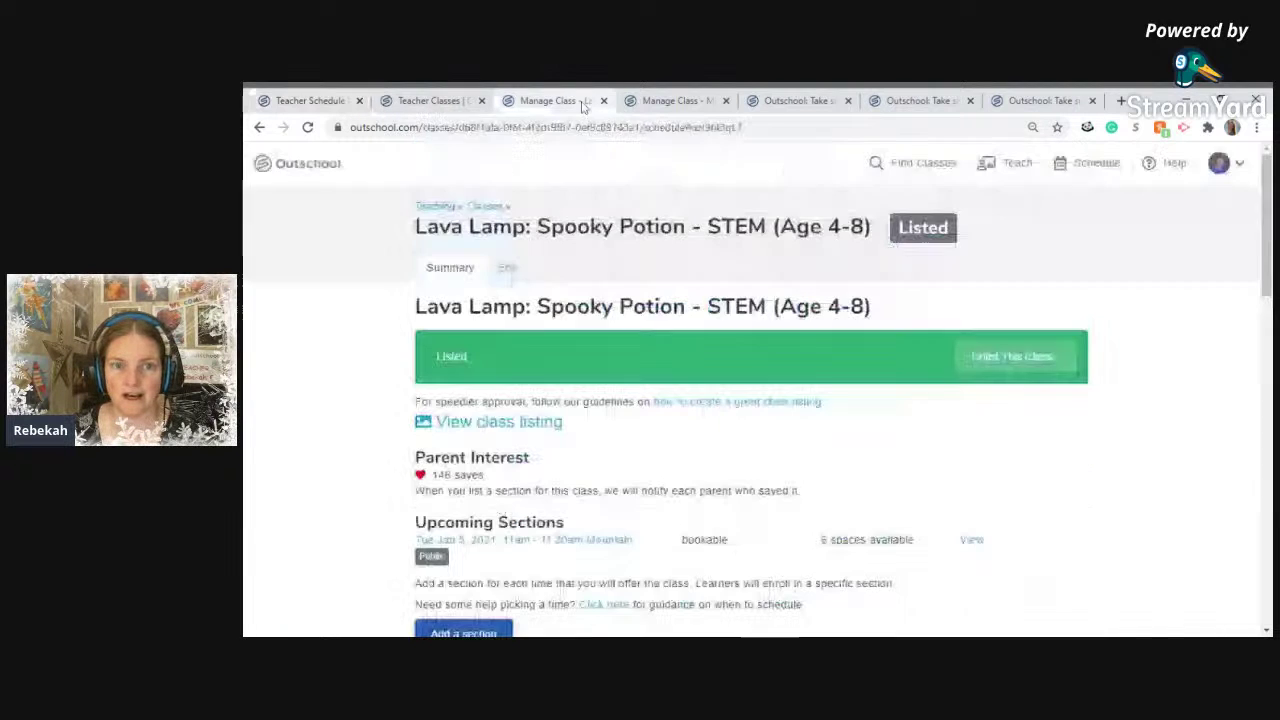
pyautogui.scroll(-1, 463, 630)
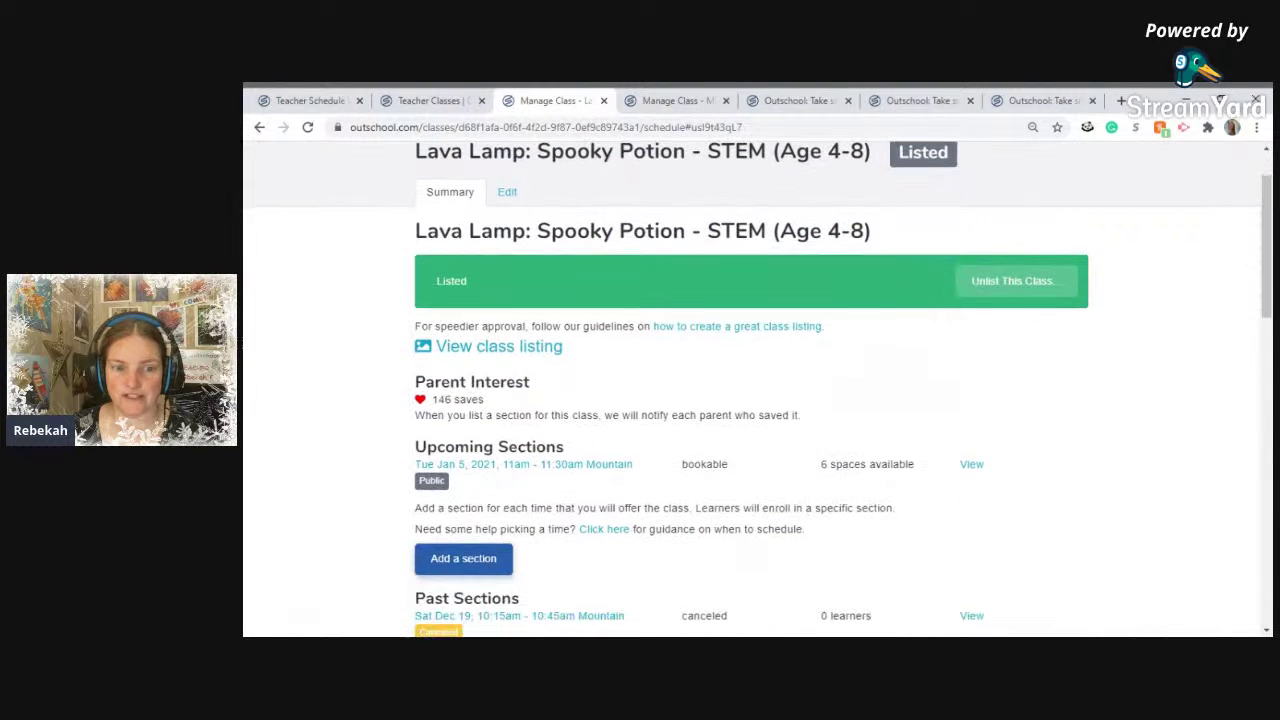
pyautogui.click(470, 558)
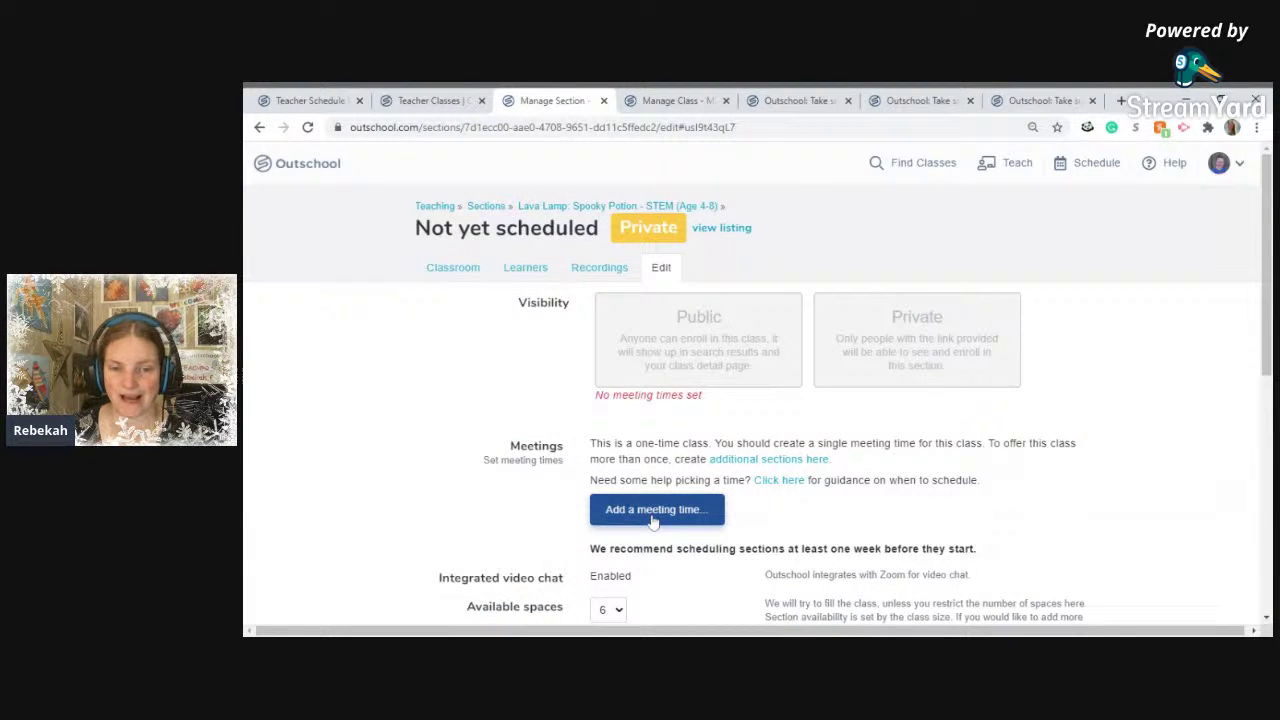
pyautogui.click(653, 511)
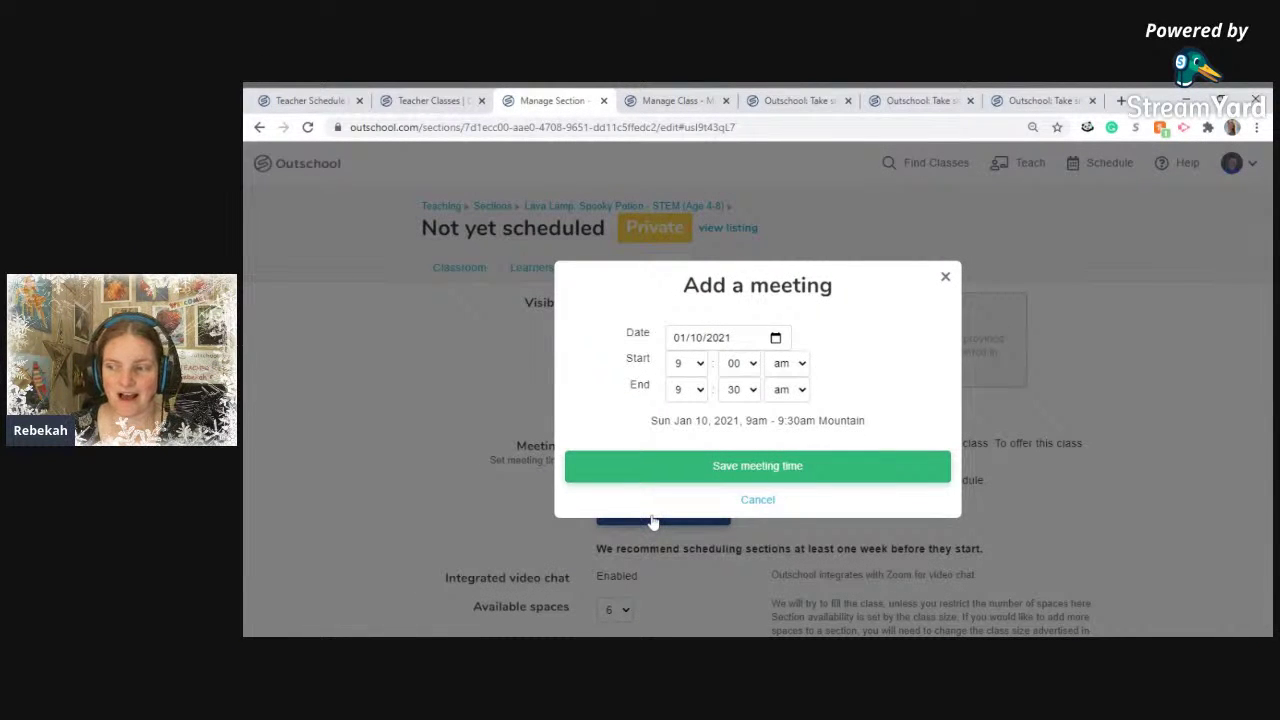
pyautogui.click(307, 101)
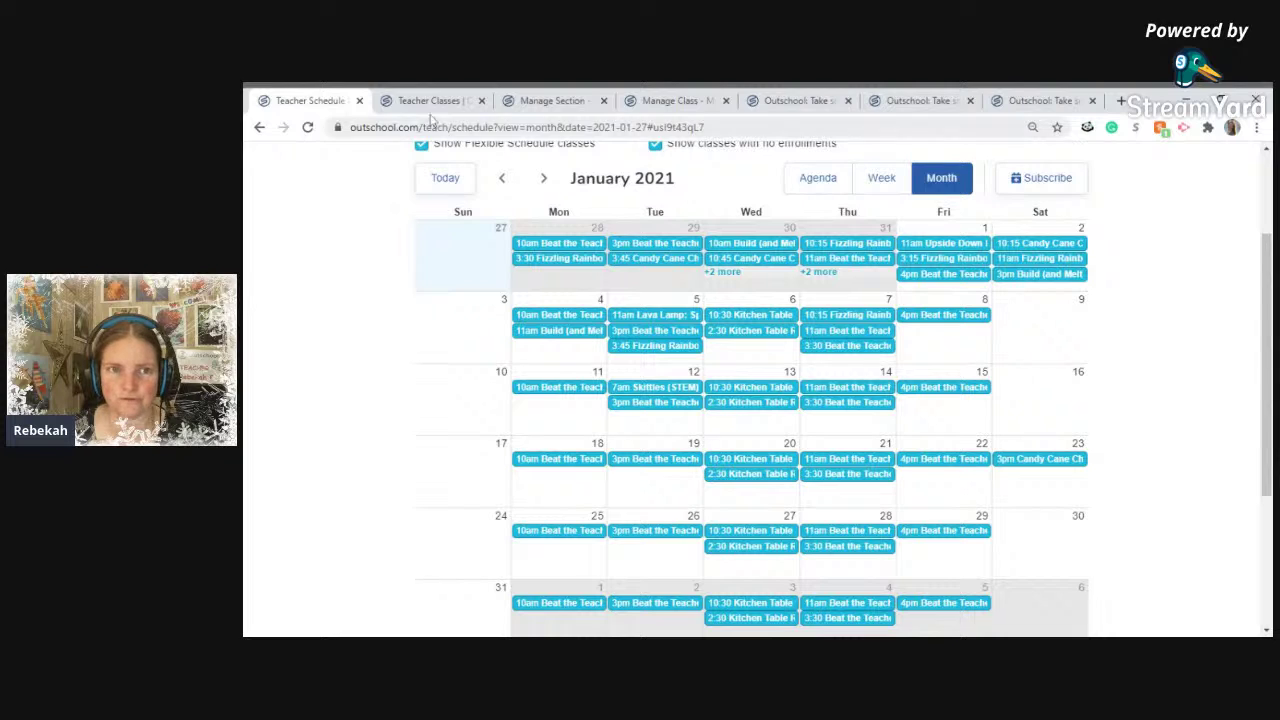
pyautogui.click(552, 101)
# Schedule the new Lava Lamp section's meeting on Thu Jan 7, 2021, 4:05pm - 4:35pm and save it.
pyautogui.click(760, 340)
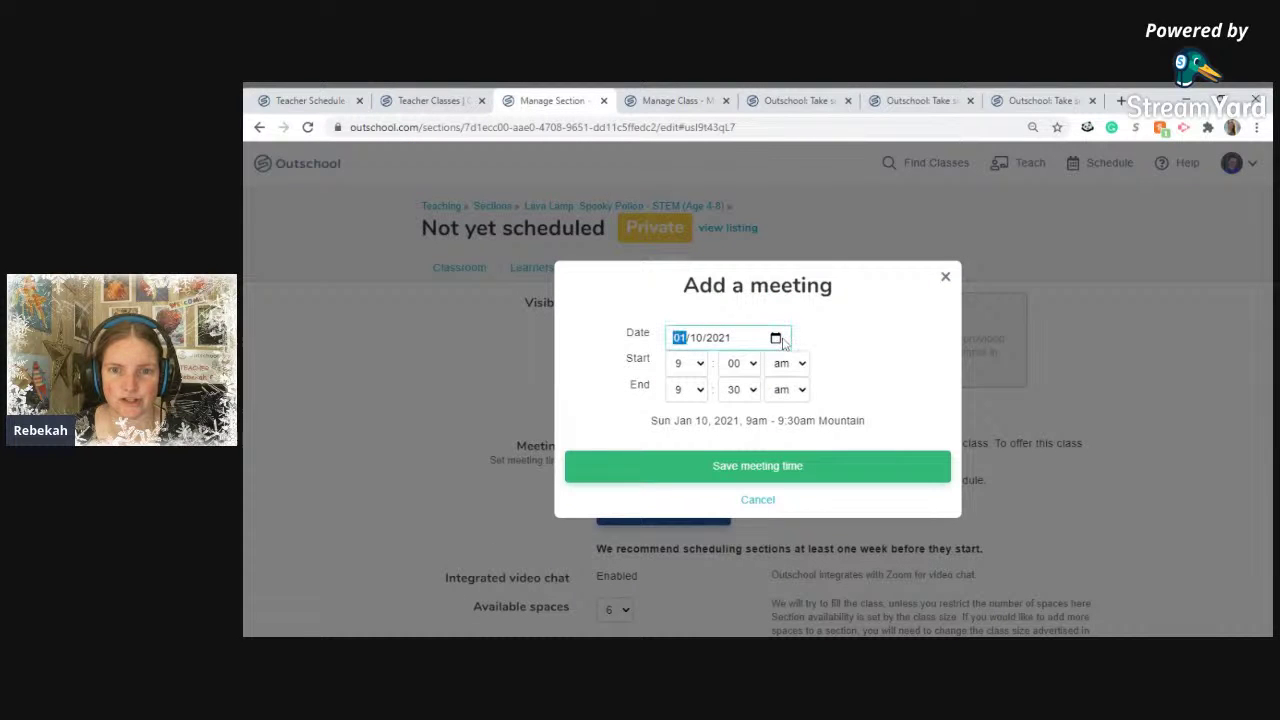
pyautogui.click(782, 424)
pyautogui.click(686, 366)
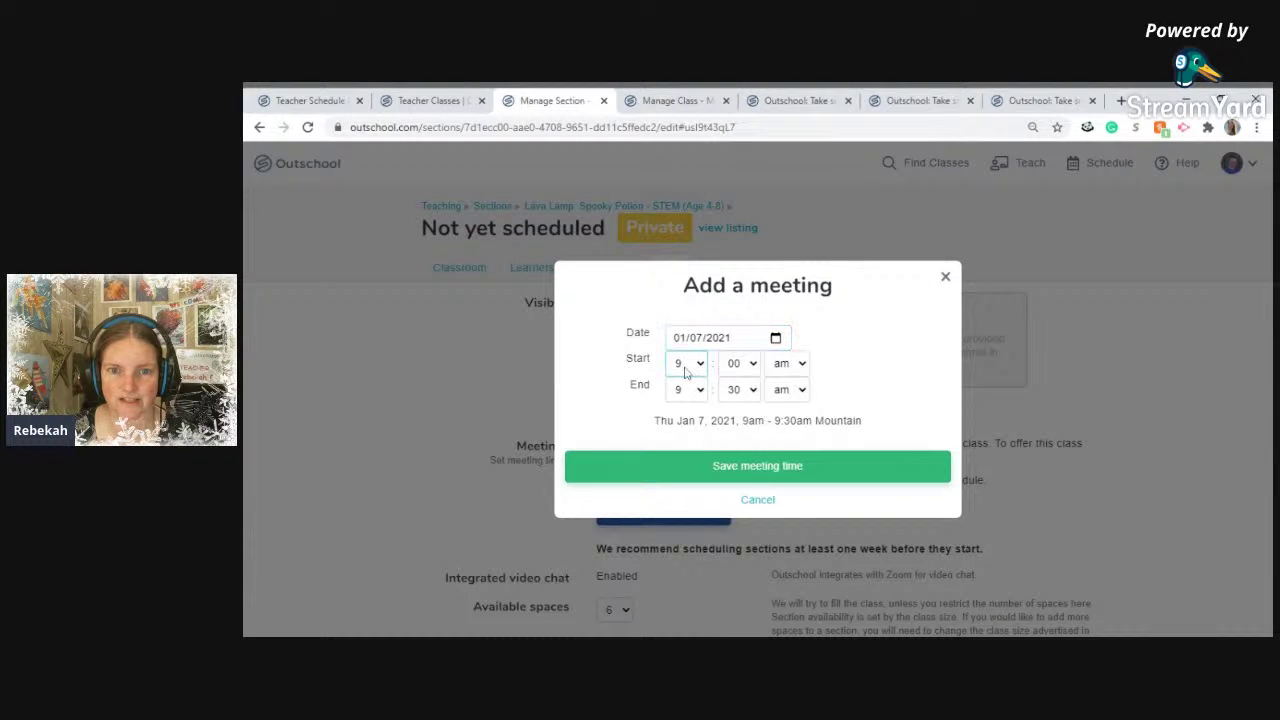
pyautogui.press('4')
pyautogui.click(738, 362)
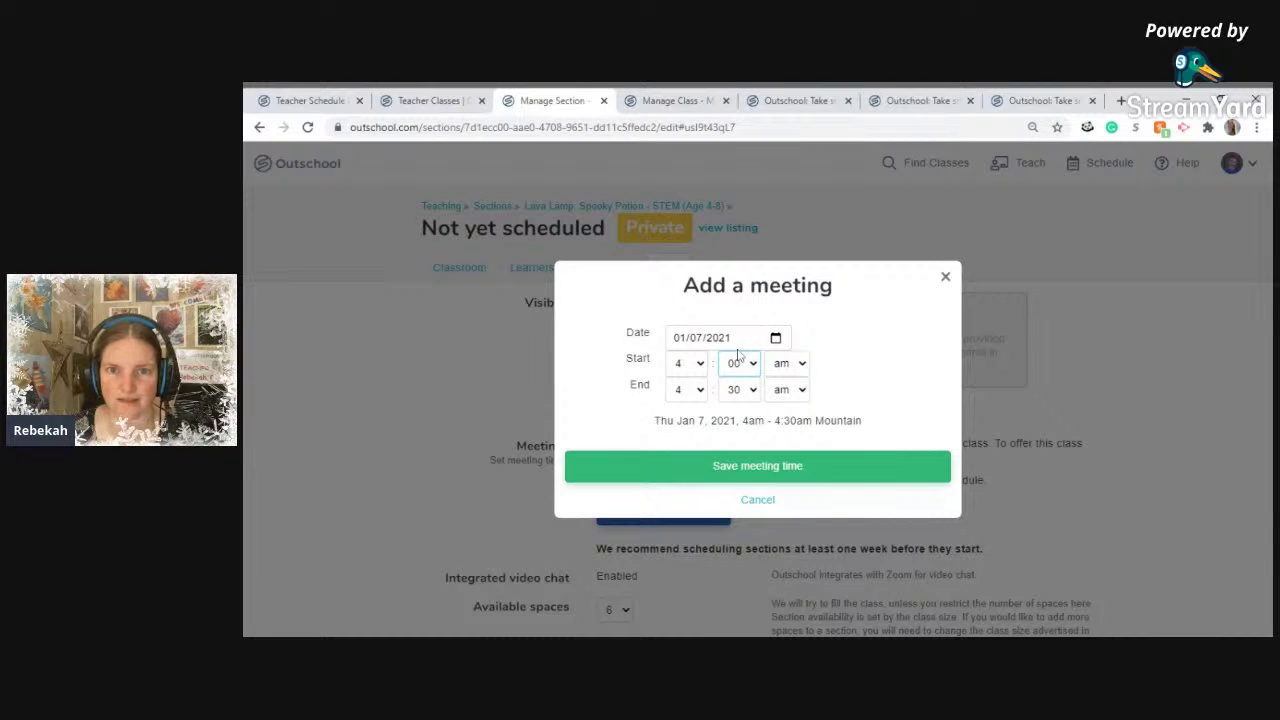
pyautogui.click(761, 197)
pyautogui.click(781, 371)
pyautogui.click(784, 398)
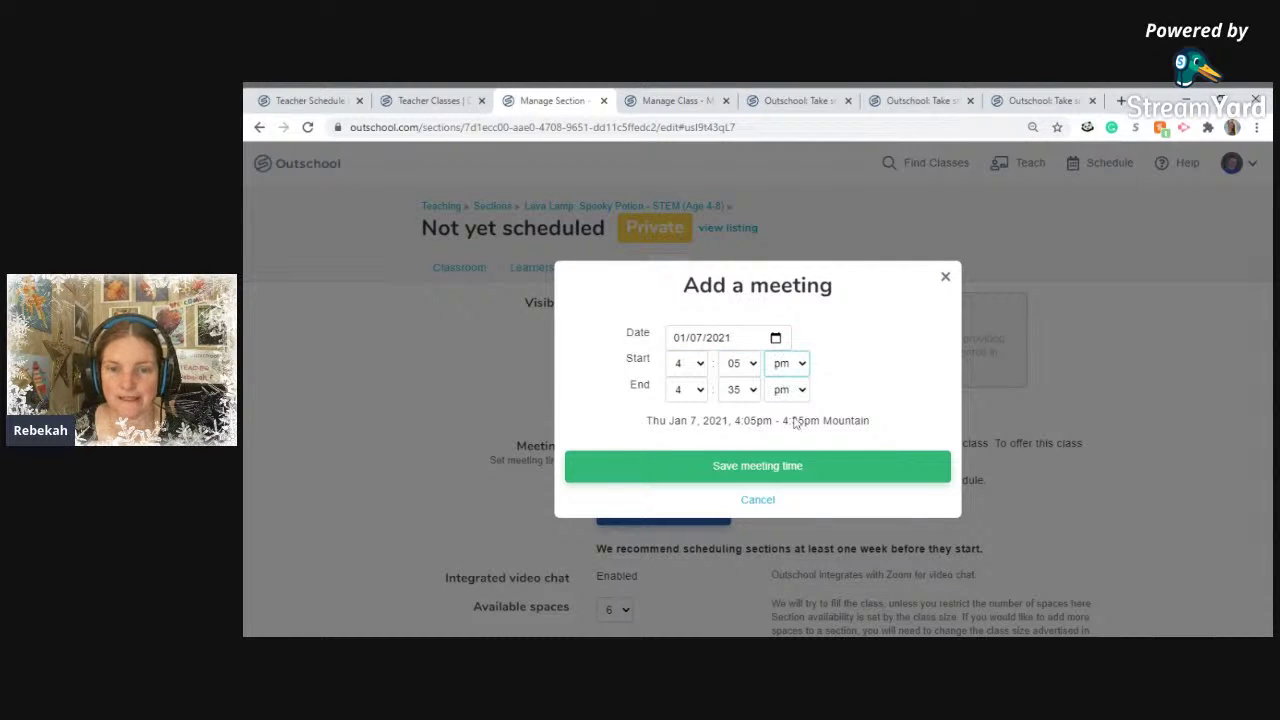
pyautogui.click(762, 474)
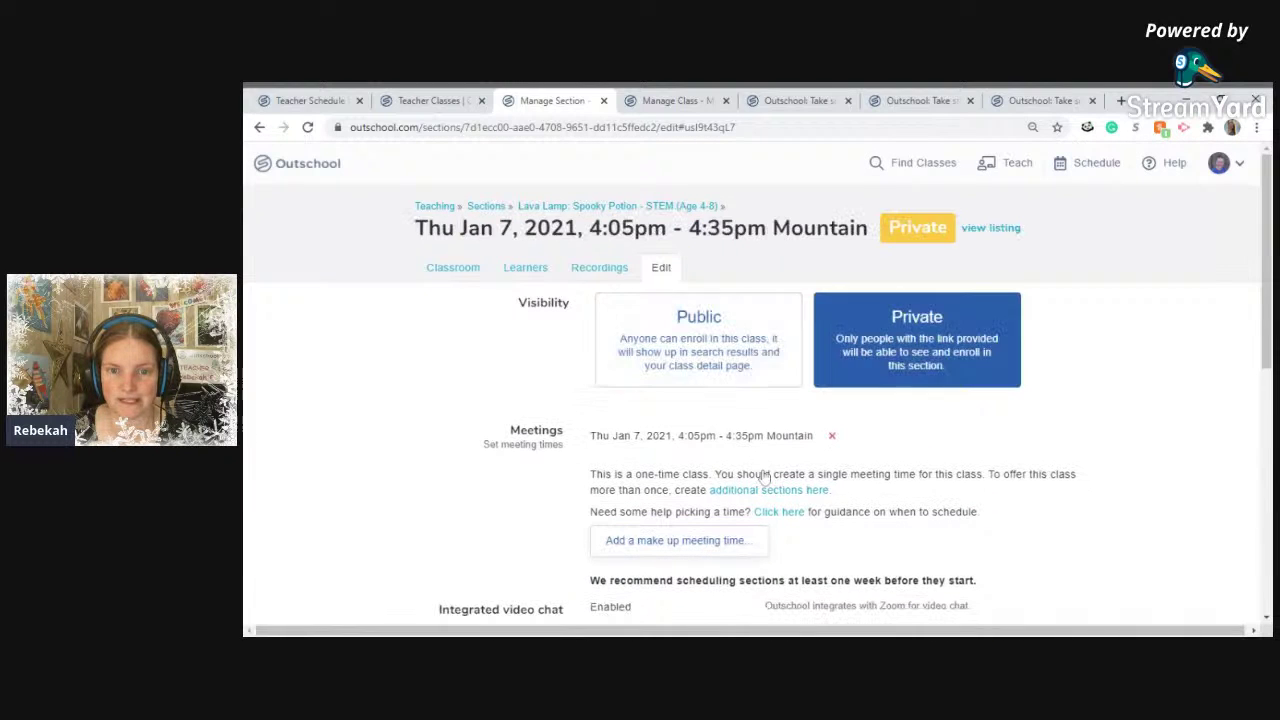
# Make the Jan 7 Lava Lamp section public and return to the class summary to review its upcoming sections.
pyautogui.click(687, 362)
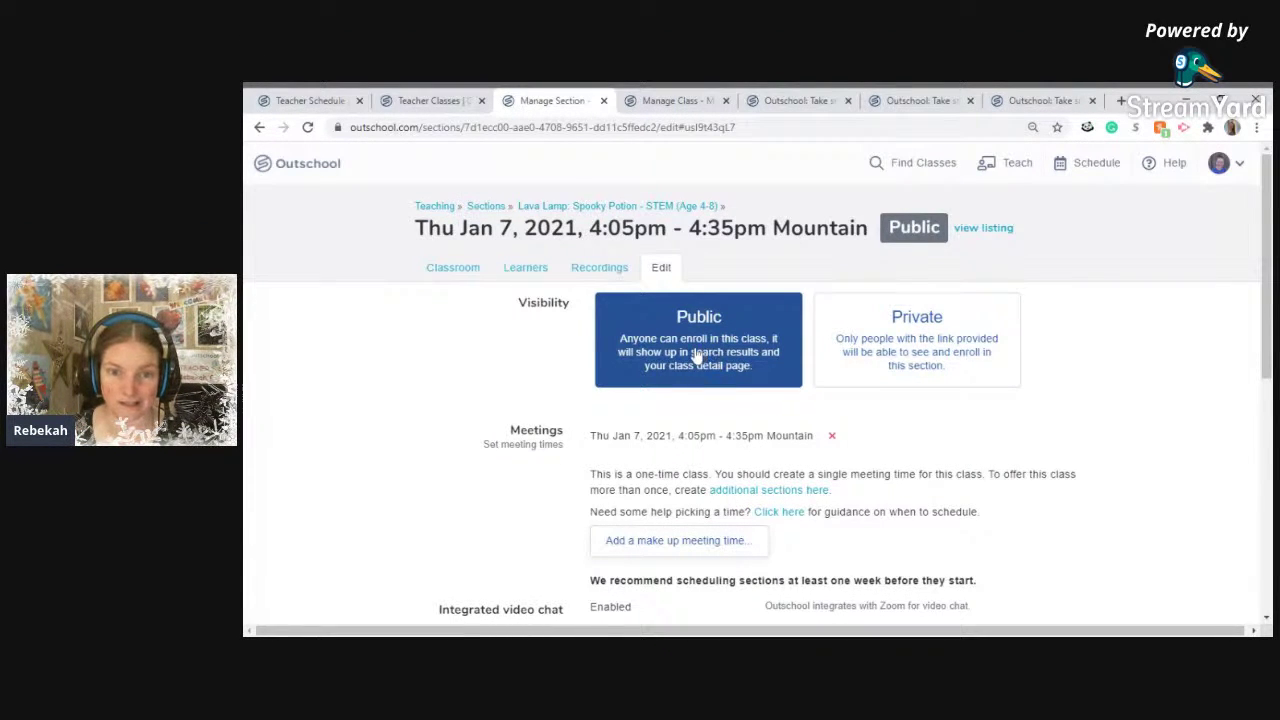
pyautogui.click(791, 491)
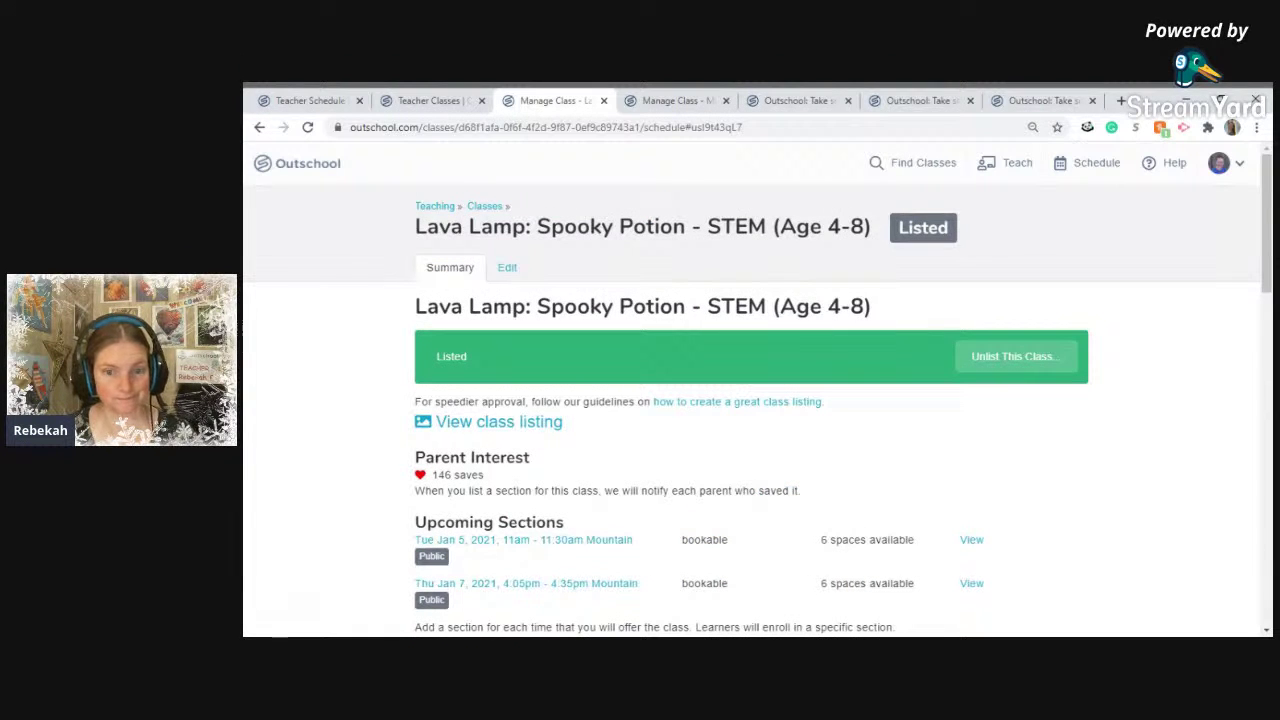
pyautogui.scroll(-3, 632, 580)
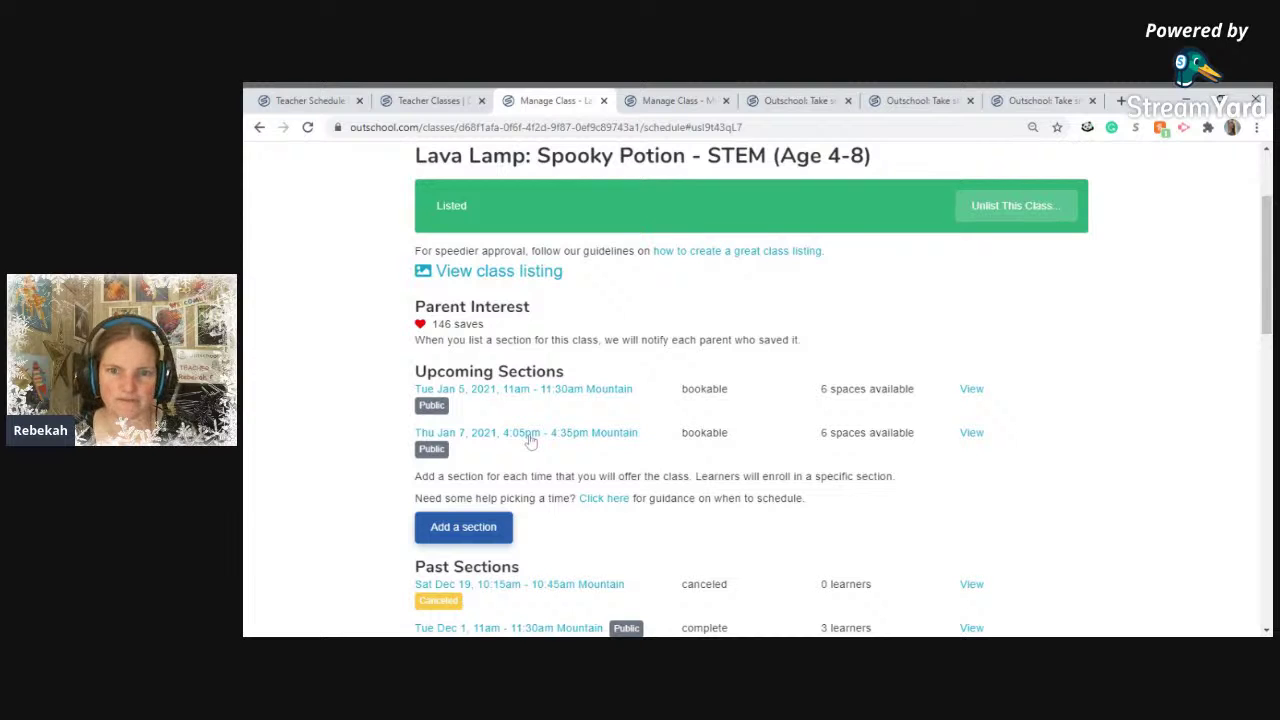
pyautogui.scroll(-1, 835, 470)
pyautogui.scroll(3, 835, 470)
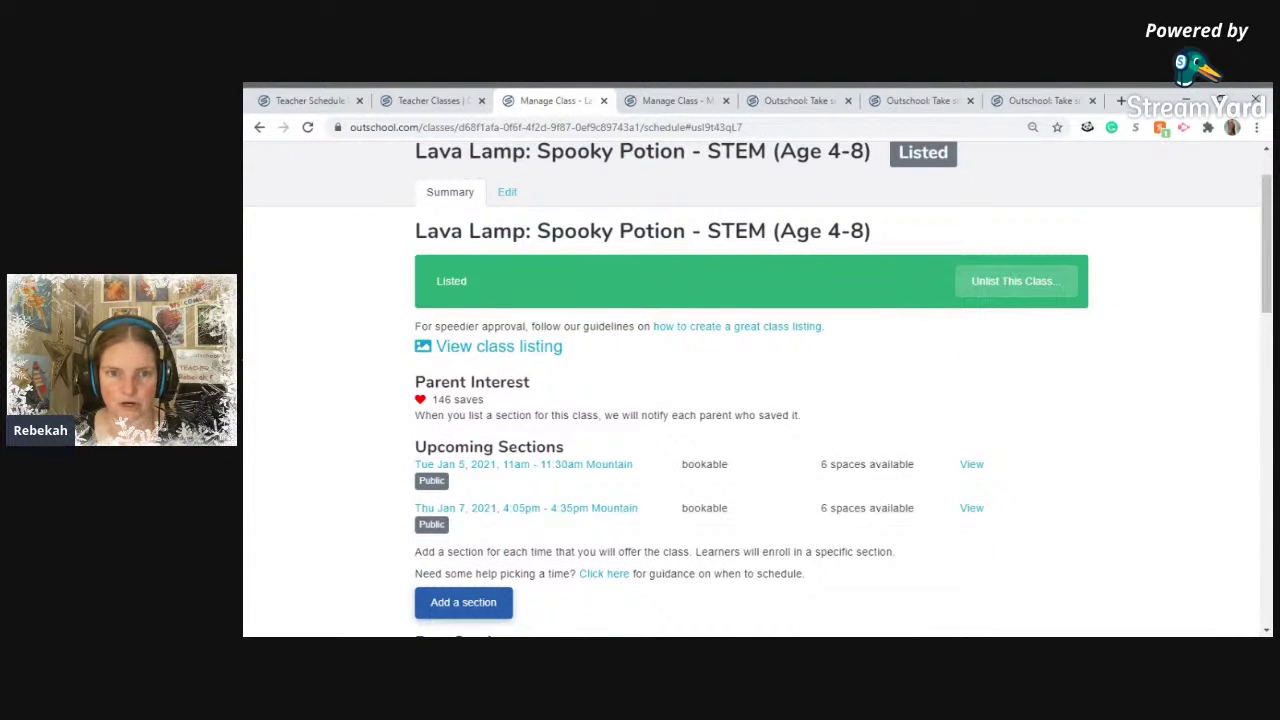
# Close the Lava Lamp class page and reload the January 2021 calendar to look for another open slot.
pyautogui.click(605, 101)
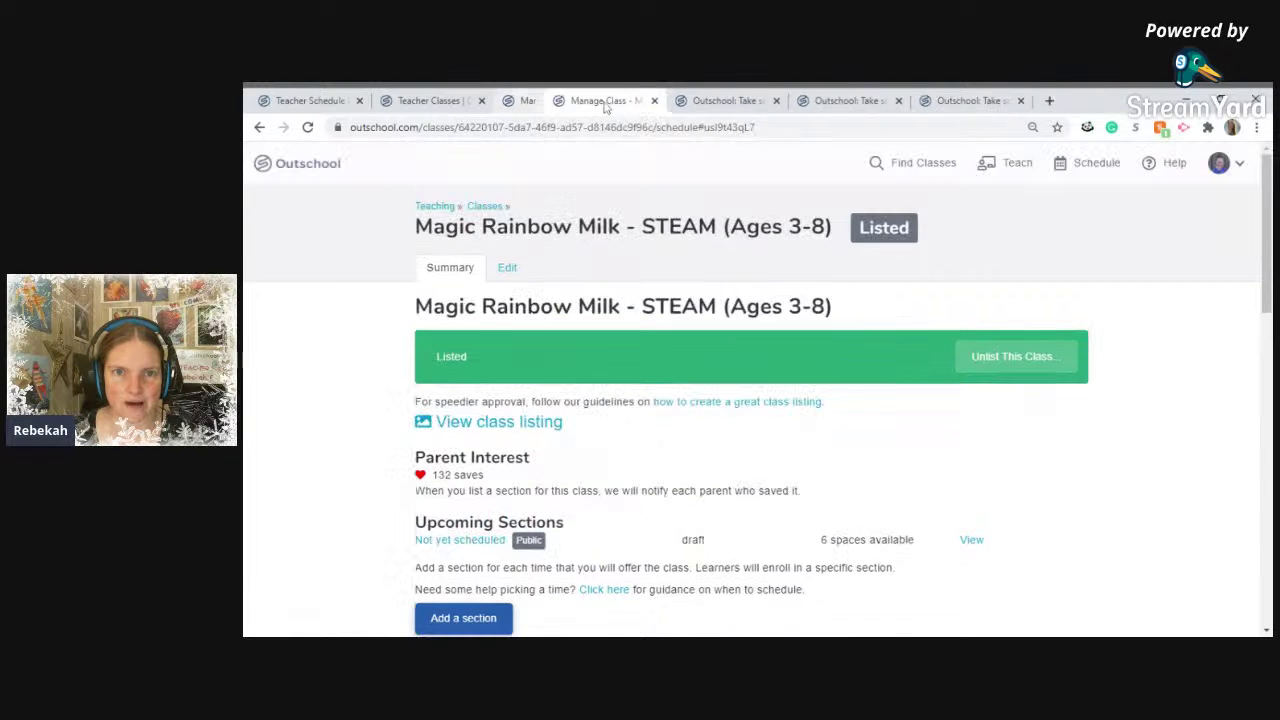
pyautogui.scroll(-1, 572, 388)
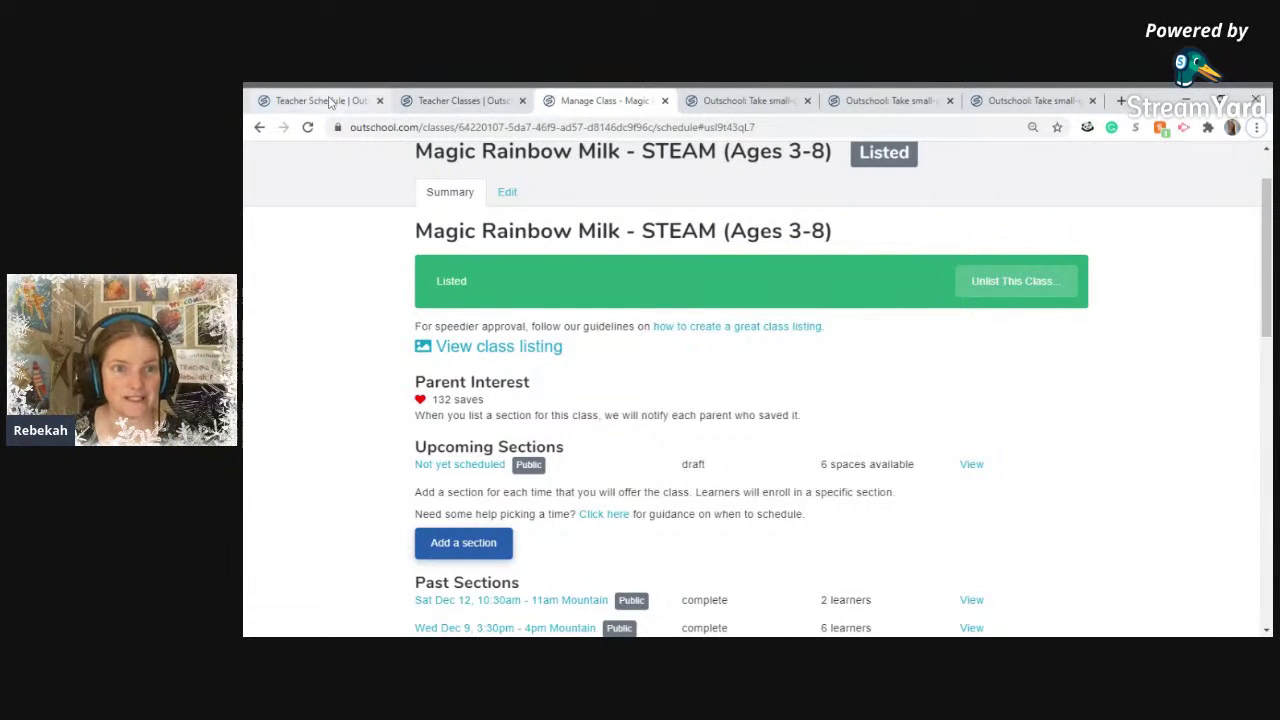
pyautogui.click(330, 101)
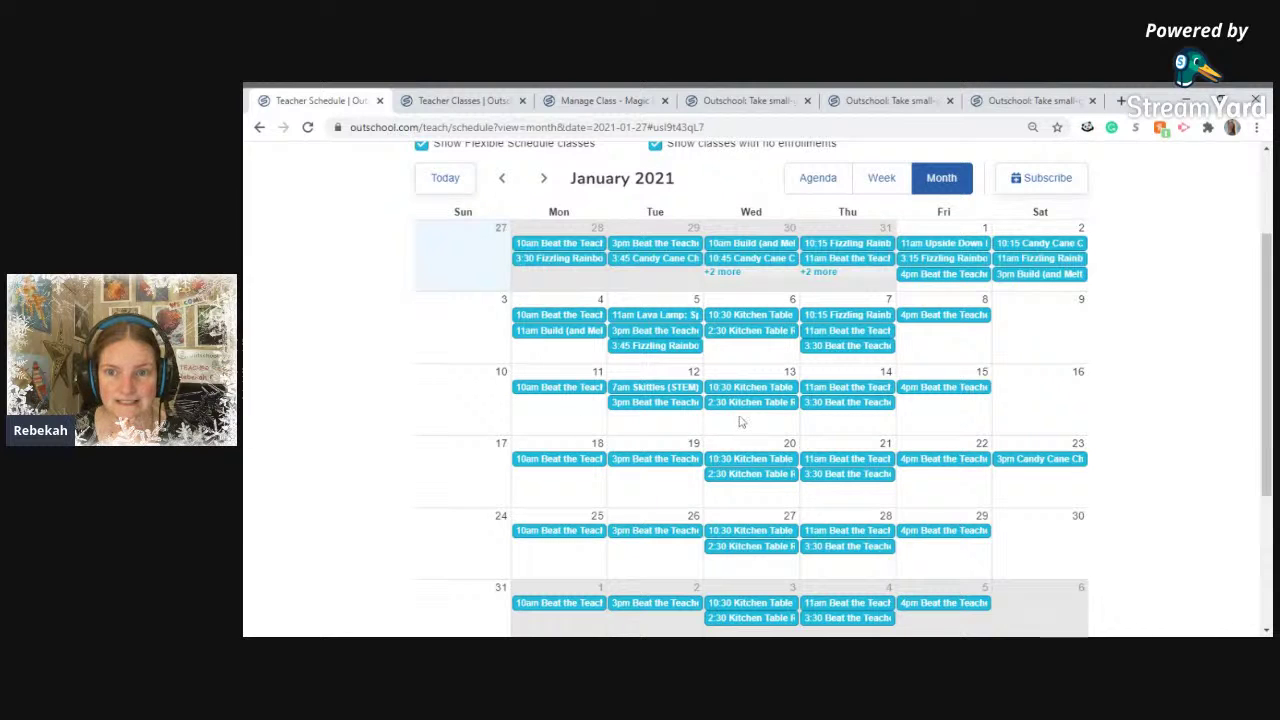
pyautogui.click(308, 127)
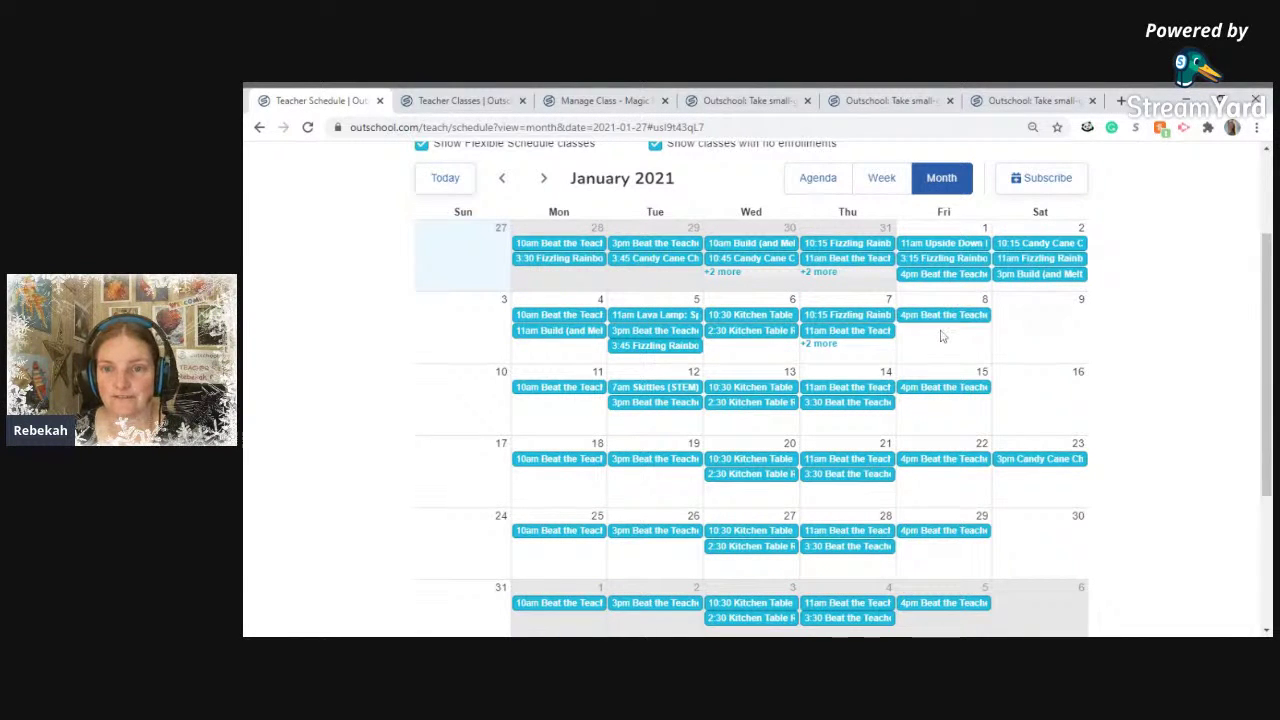
# Open the unscheduled Magic Rainbow Milk section and start a new meeting dated 01/08/2021.
pyautogui.click(609, 102)
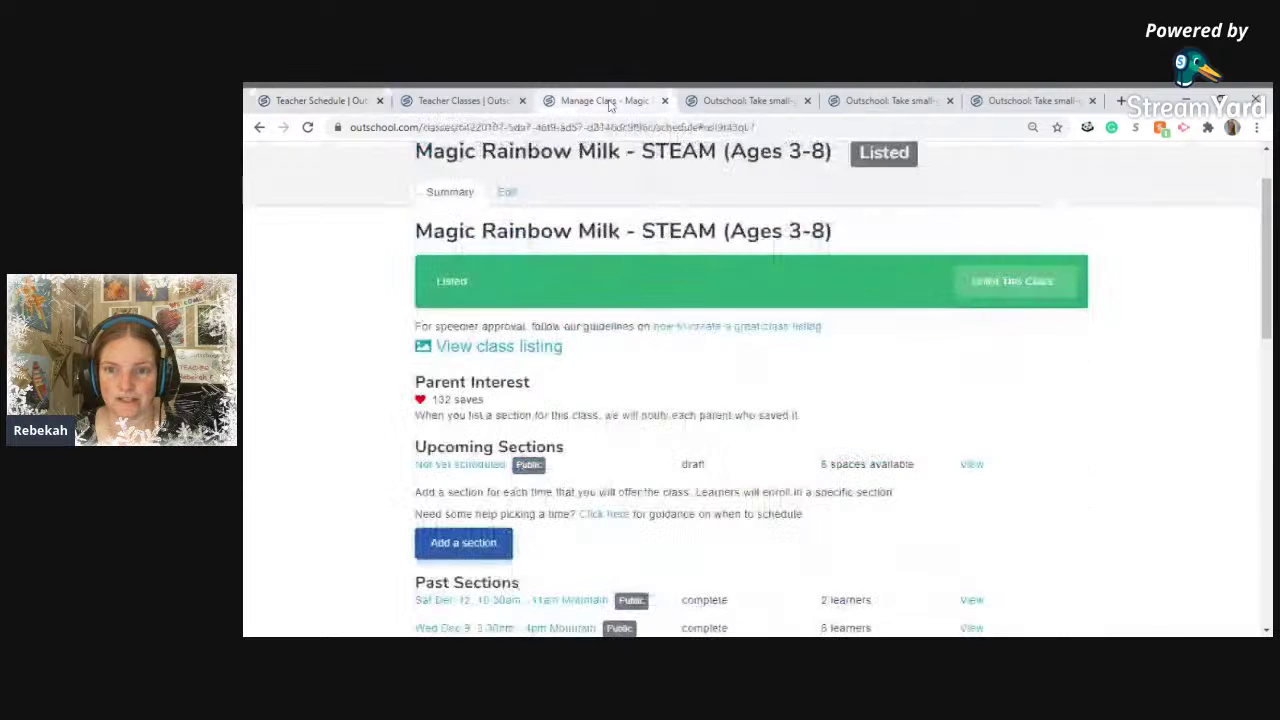
pyautogui.click(476, 466)
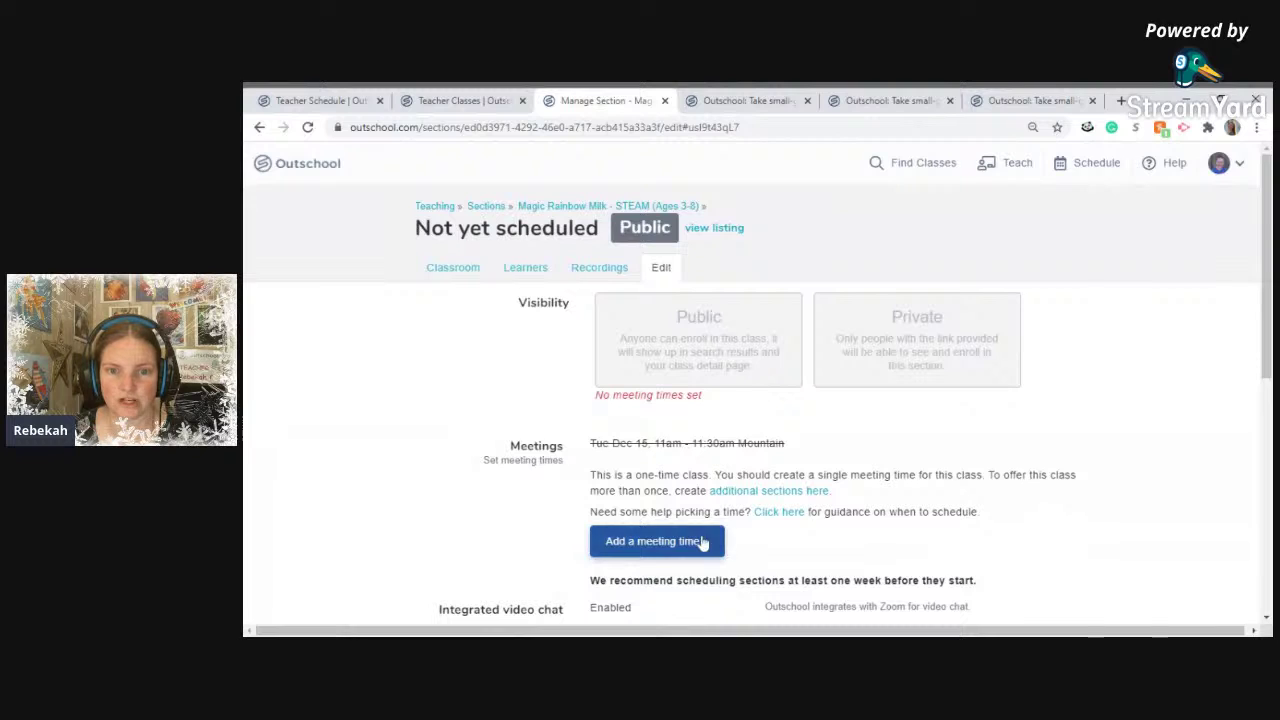
pyautogui.click(692, 545)
pyautogui.click(780, 345)
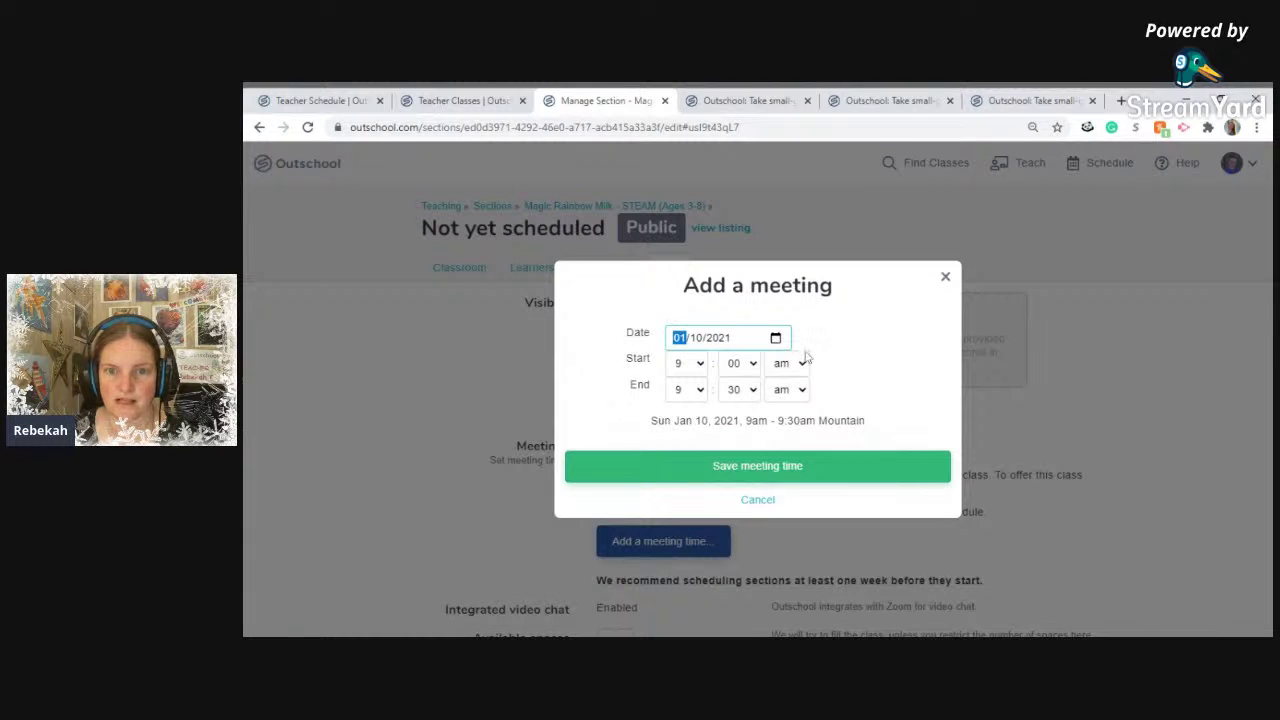
pyautogui.write('0108')
# Set the Magic Rainbow Milk meeting's start time to 3:15 pm and save the meeting.
pyautogui.click(694, 363)
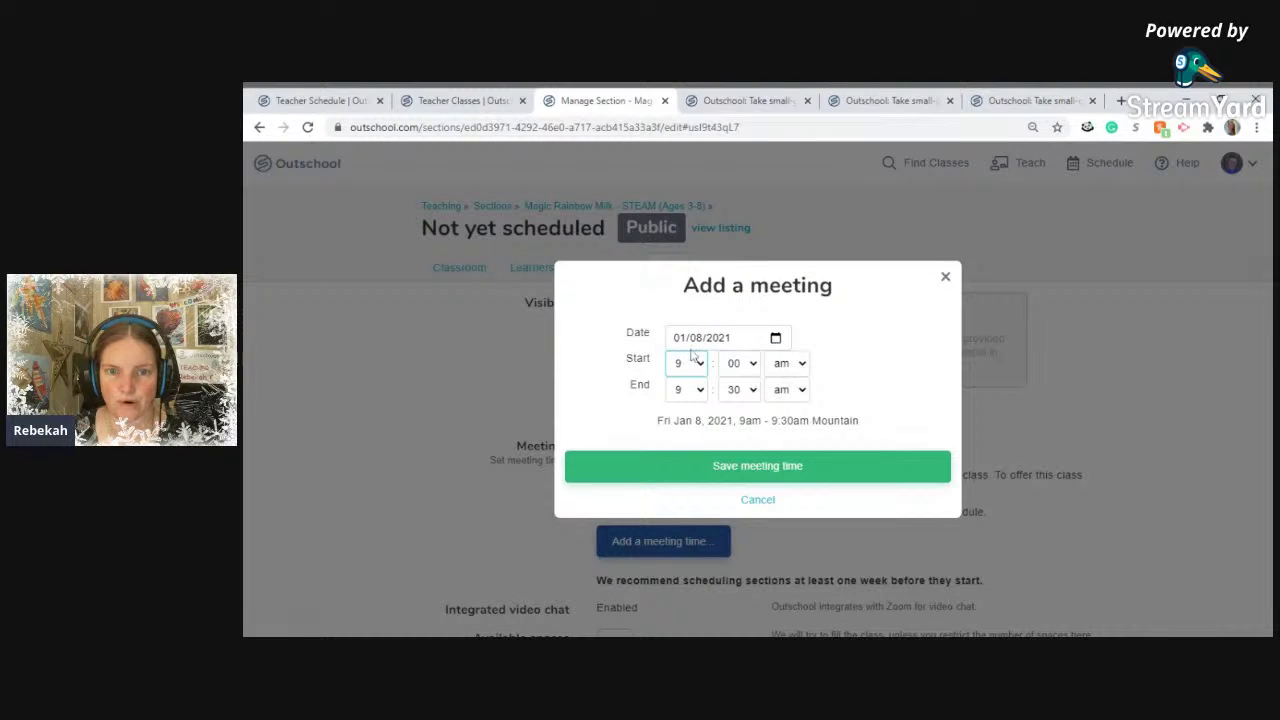
pyautogui.press('3')
pyautogui.press('Tab')
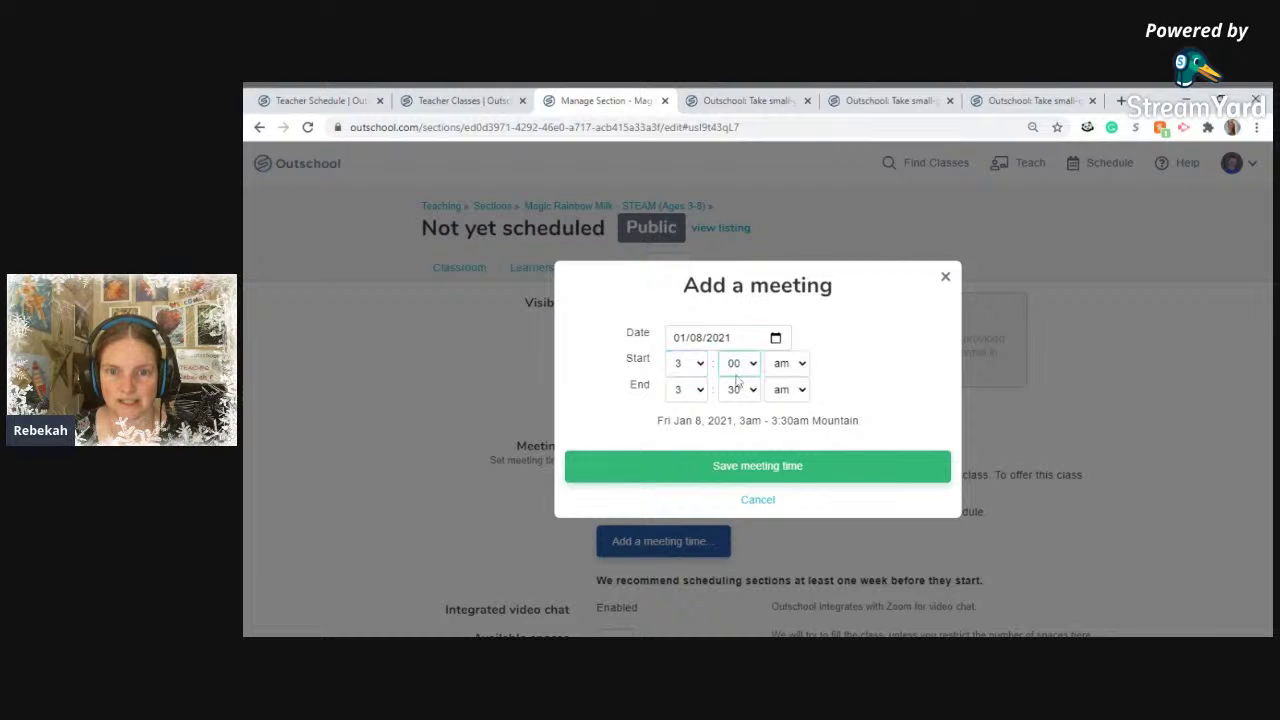
pyautogui.press('1')
pyautogui.press('5')
pyautogui.press('Tab')
pyautogui.press('p')
pyautogui.click(775, 471)
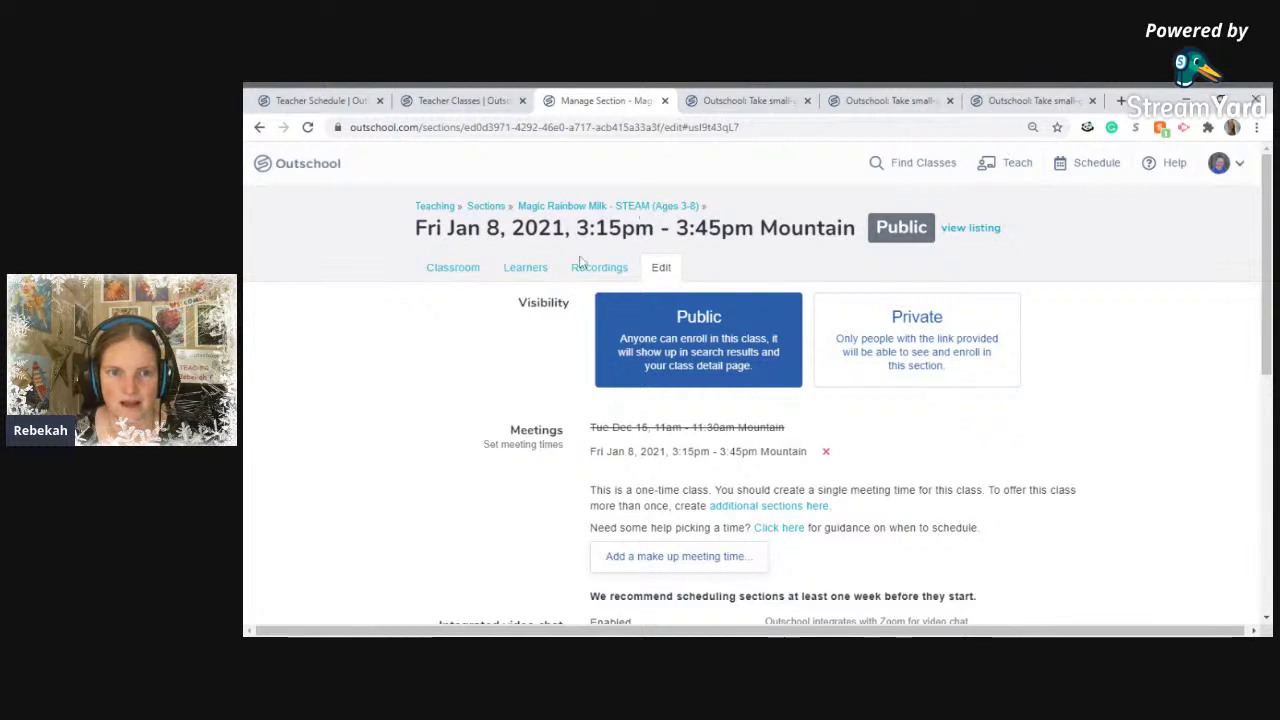
# Return to the Magic Rainbow Milk class summary and review its upcoming and past sections.
pyautogui.click(742, 506)
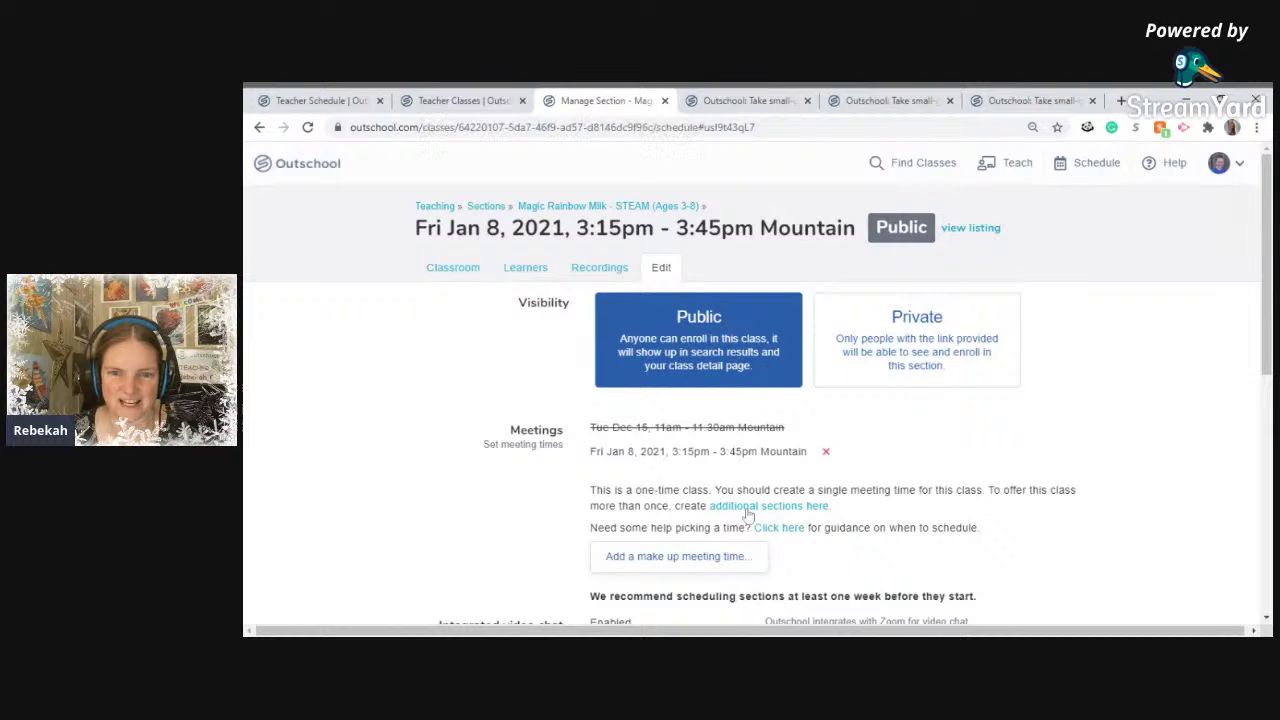
pyautogui.scroll(-2, 380, 512)
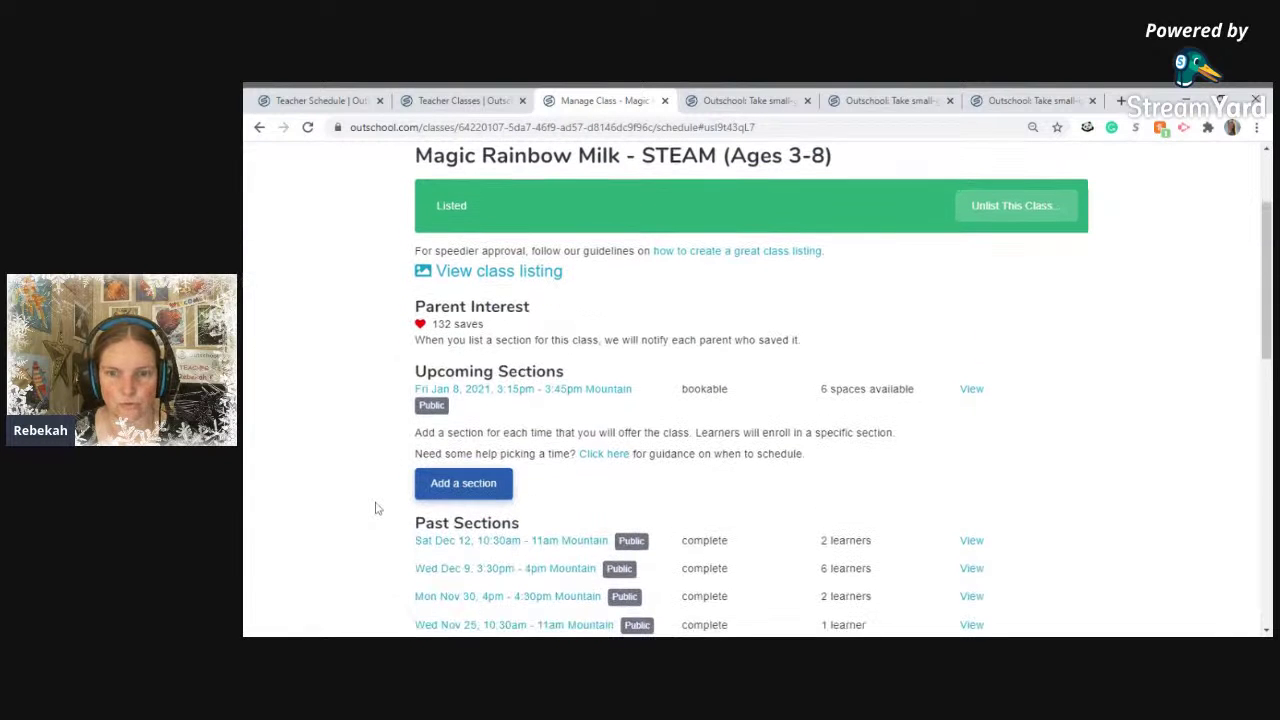
pyautogui.scroll(-5, 624, 458)
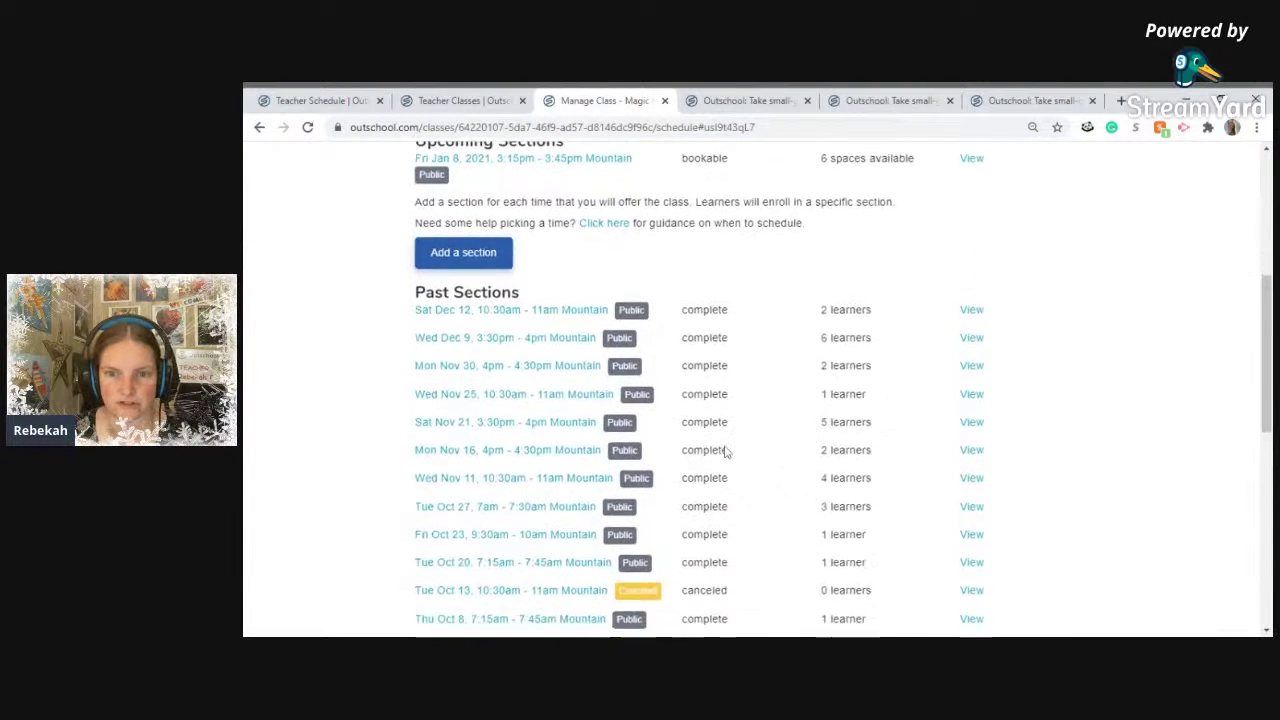
pyautogui.scroll(6, 755, 500)
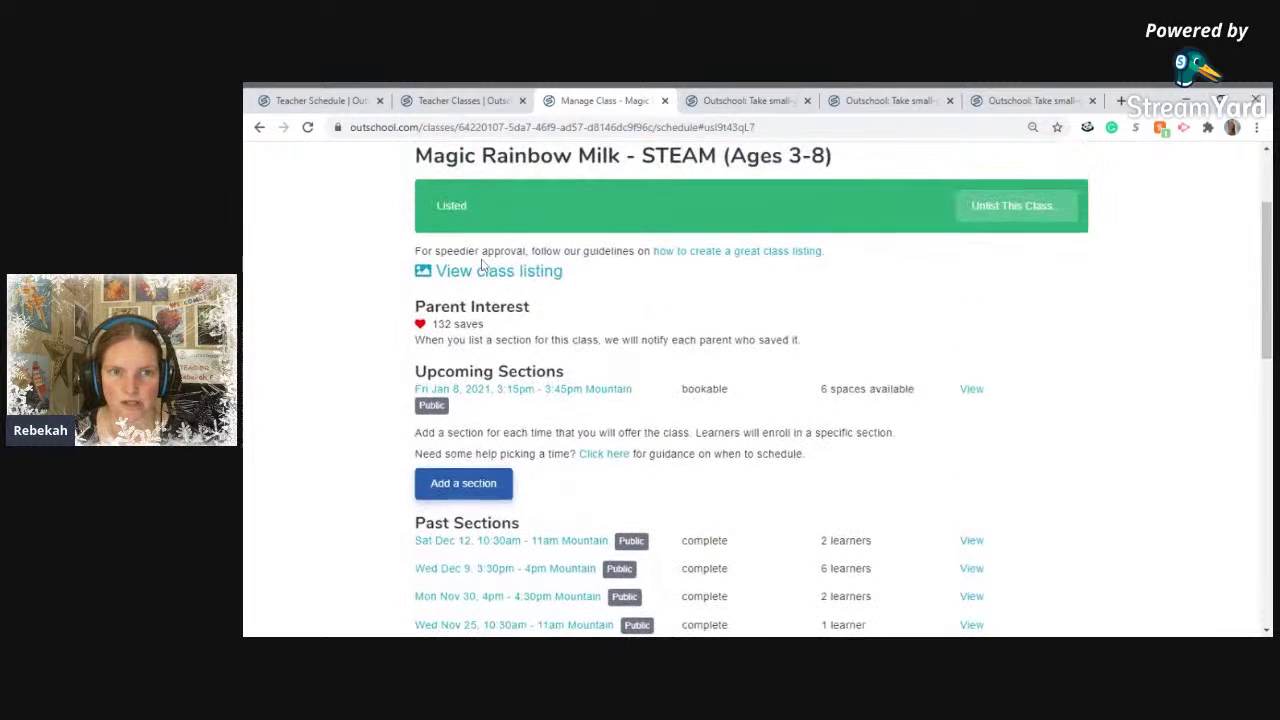
# Reload the January 2021 calendar to check the Magic Rainbow Milk meeting, and restore the browser to a smaller window.
pyautogui.click(336, 101)
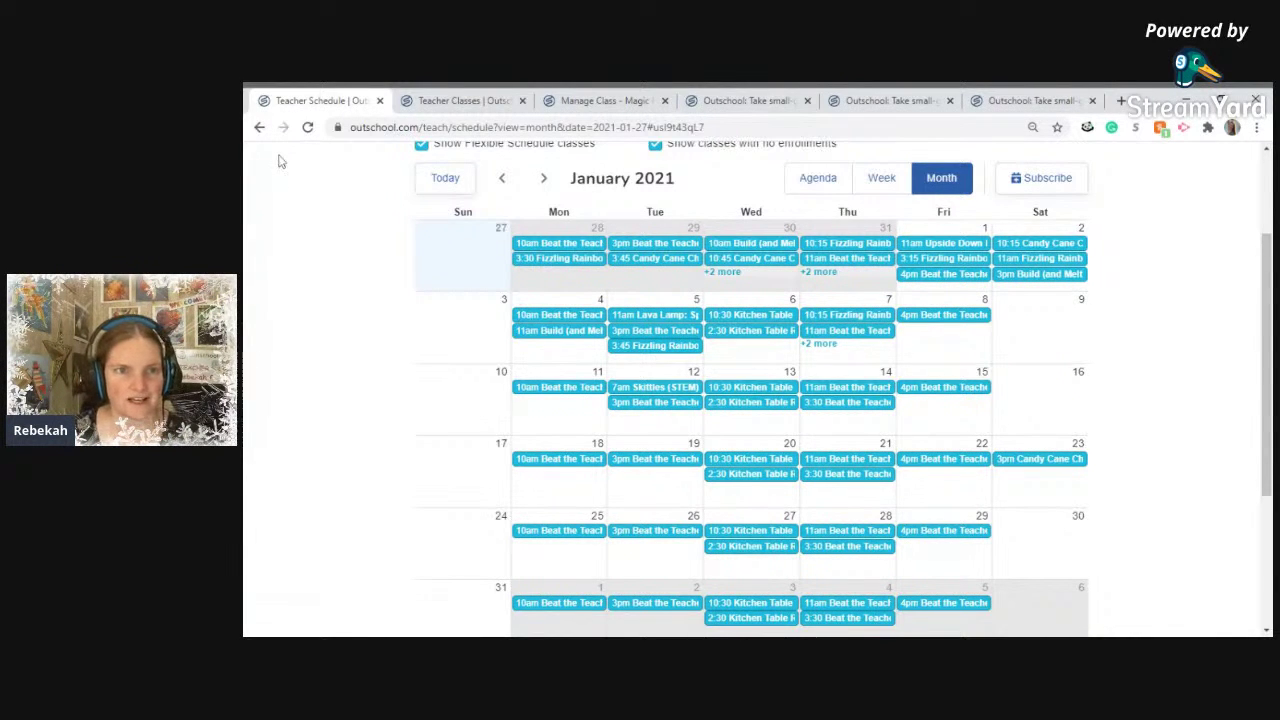
pyautogui.click(307, 127)
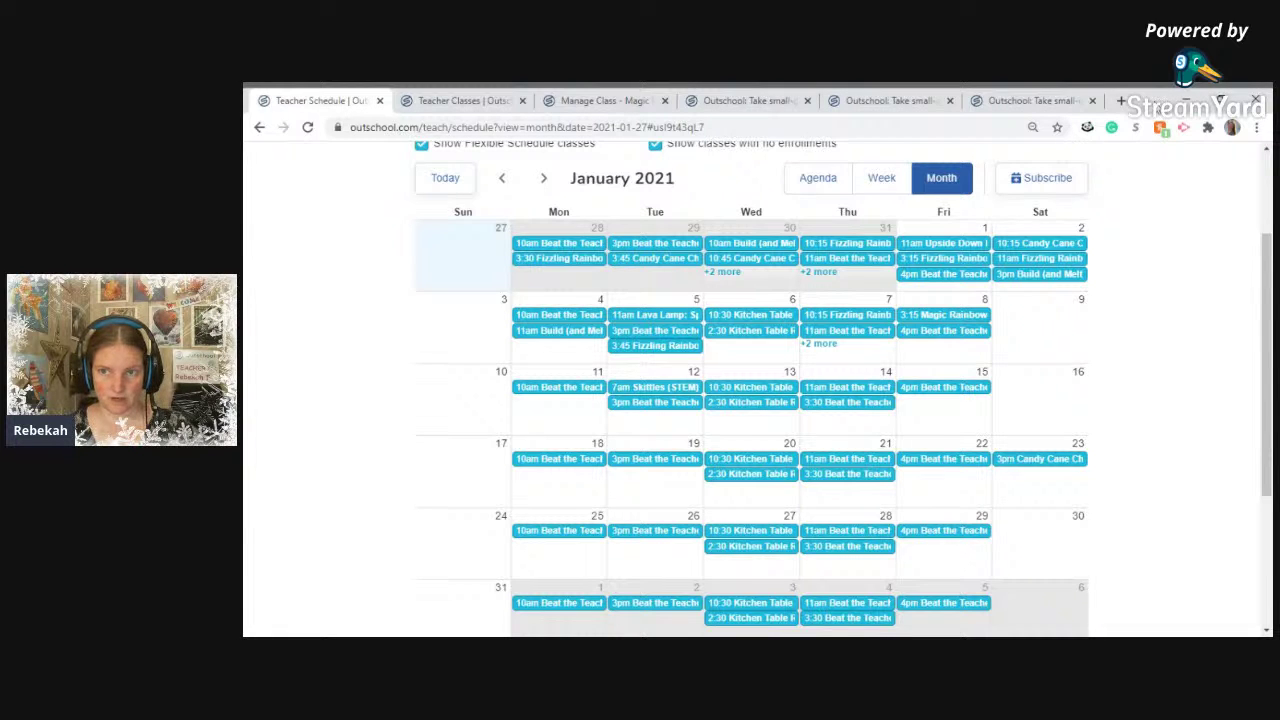
pyautogui.click(1222, 98)
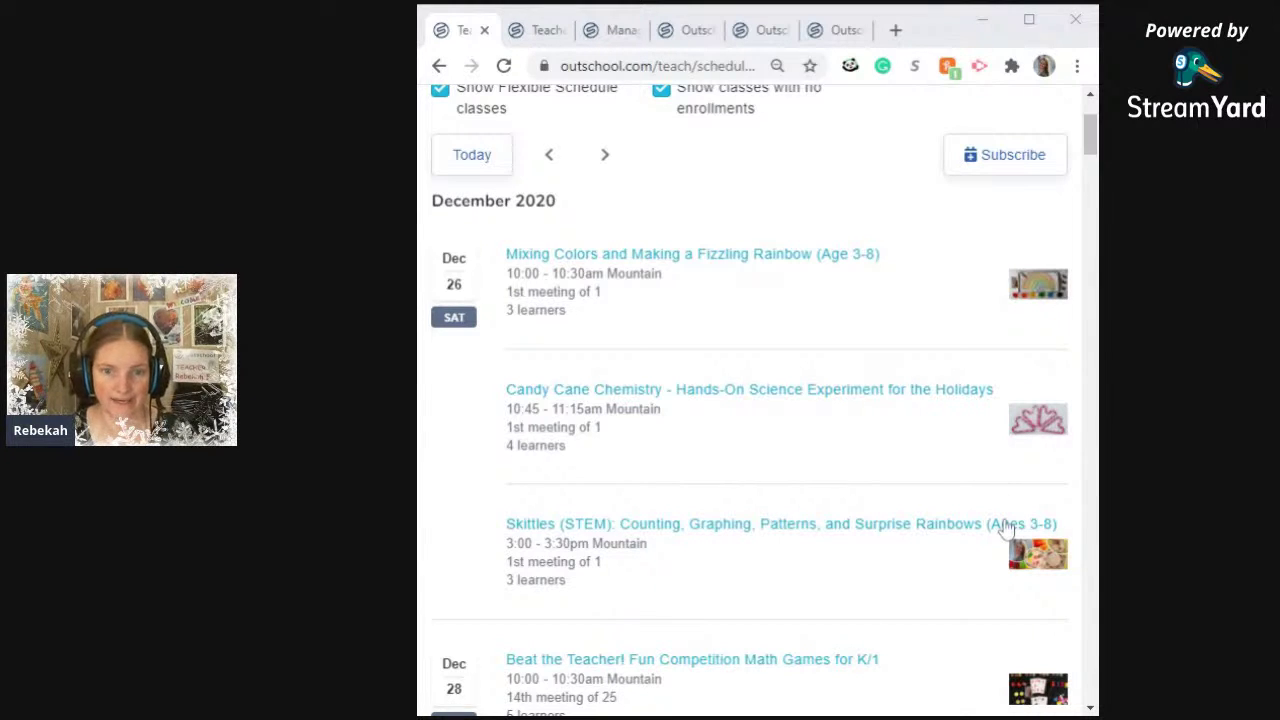
pyautogui.hotkey('alt', 'Tab')
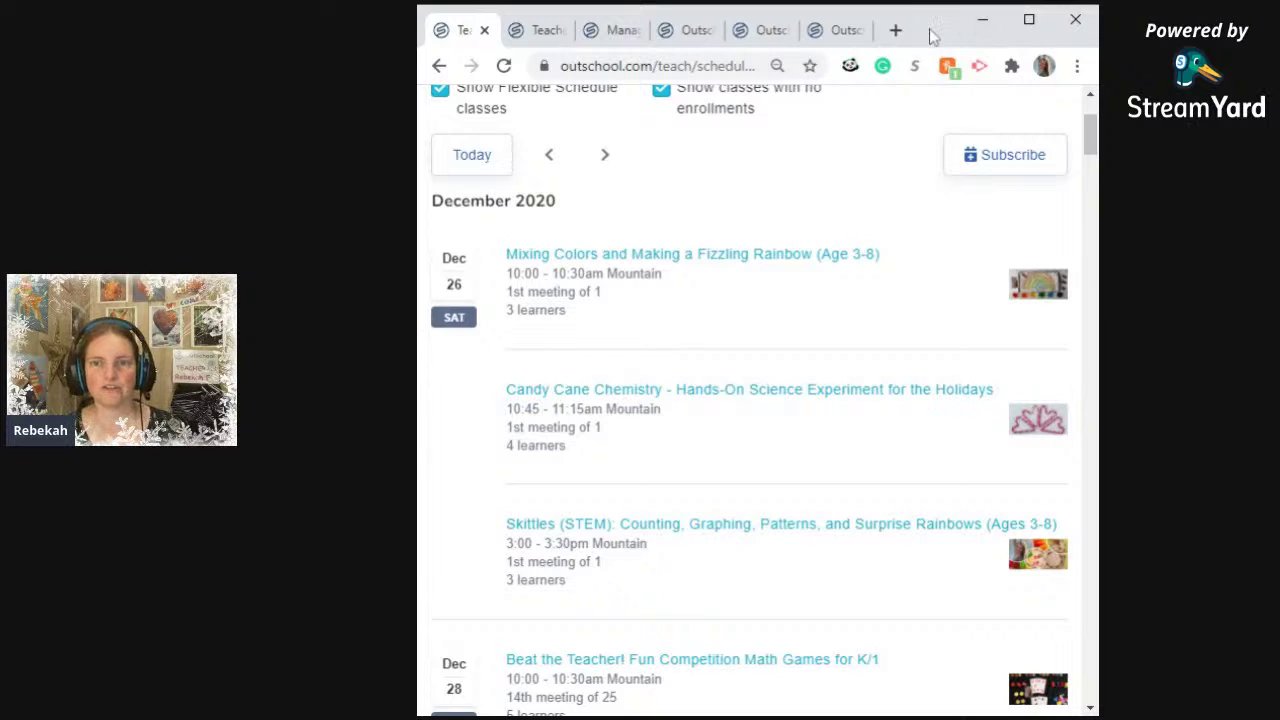
pyautogui.hotkey('alt', 'Tab')
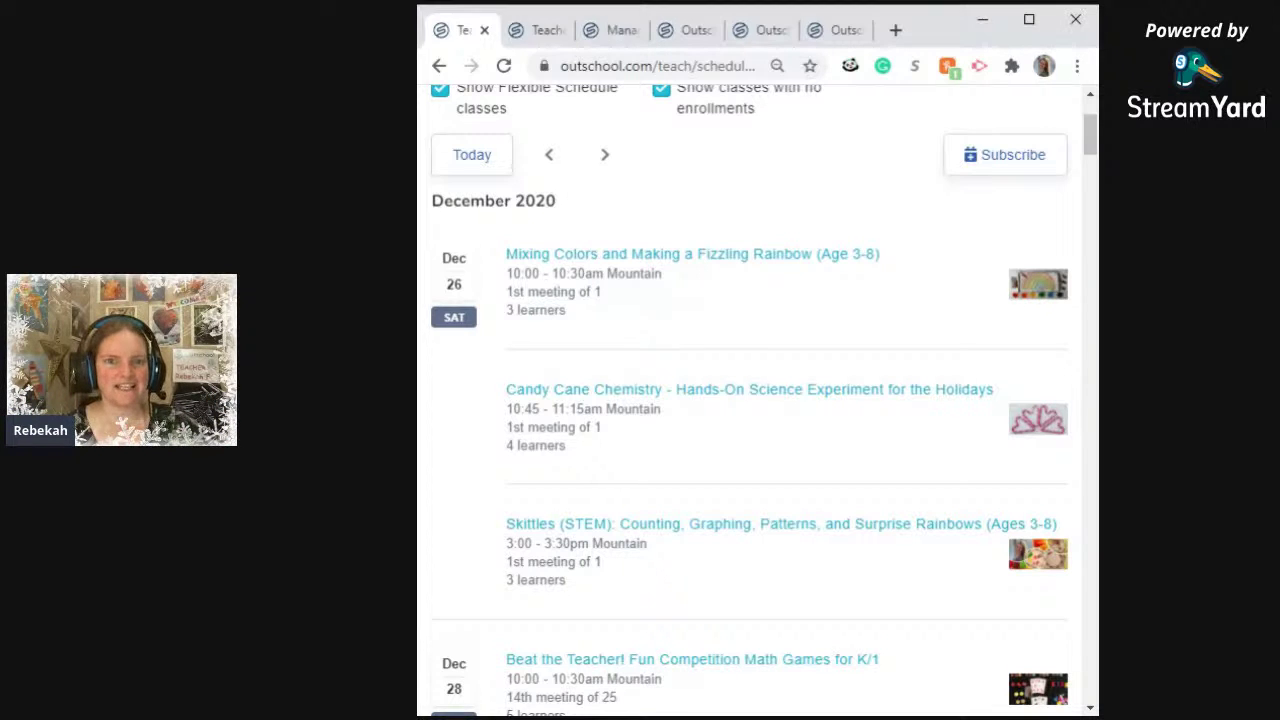
# Return to the Magic Rainbow Milk class summary, enlarge the browser window, and check the January 2021 calendar for open times.
pyautogui.click(539, 30)
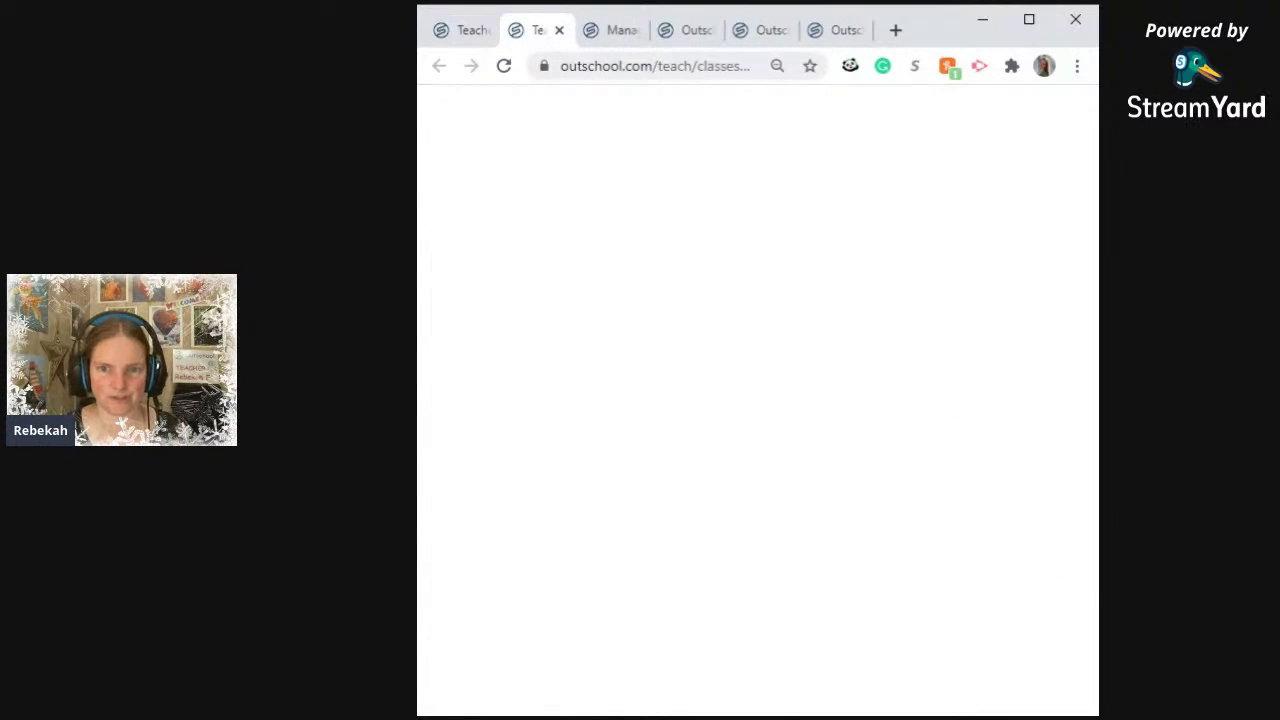
pyautogui.click(622, 31)
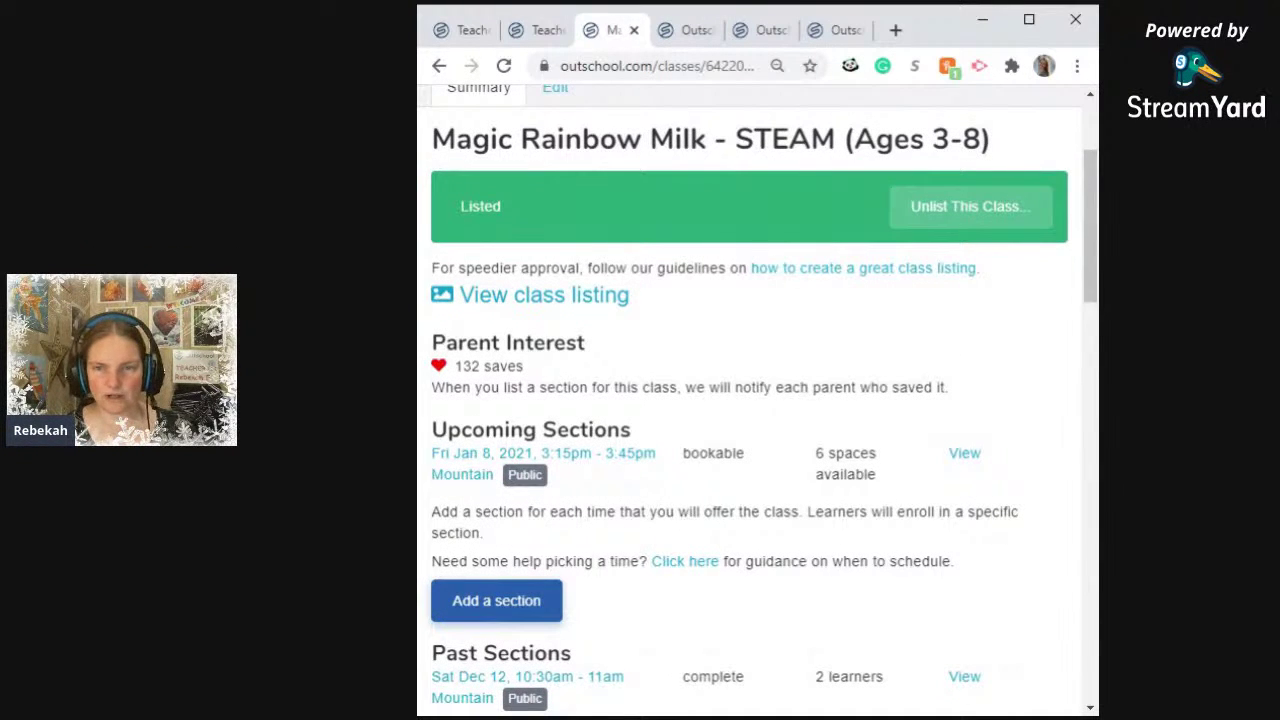
pyautogui.click(1029, 19)
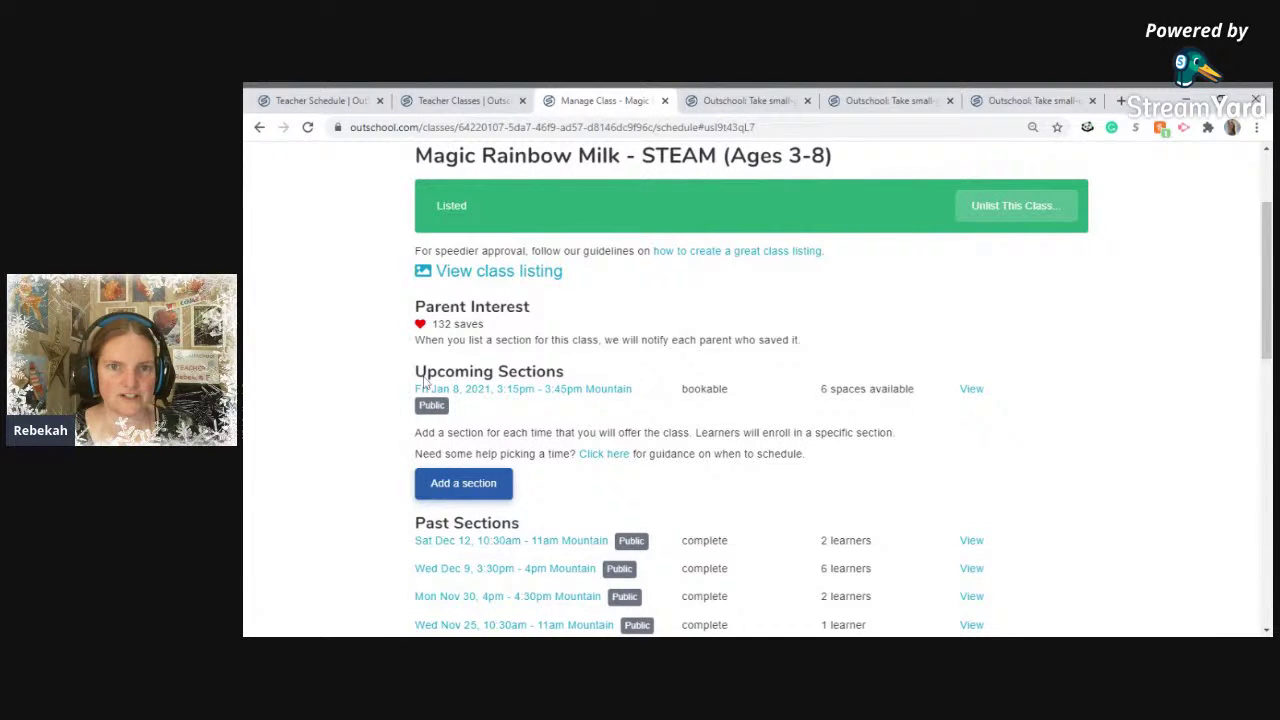
pyautogui.click(310, 101)
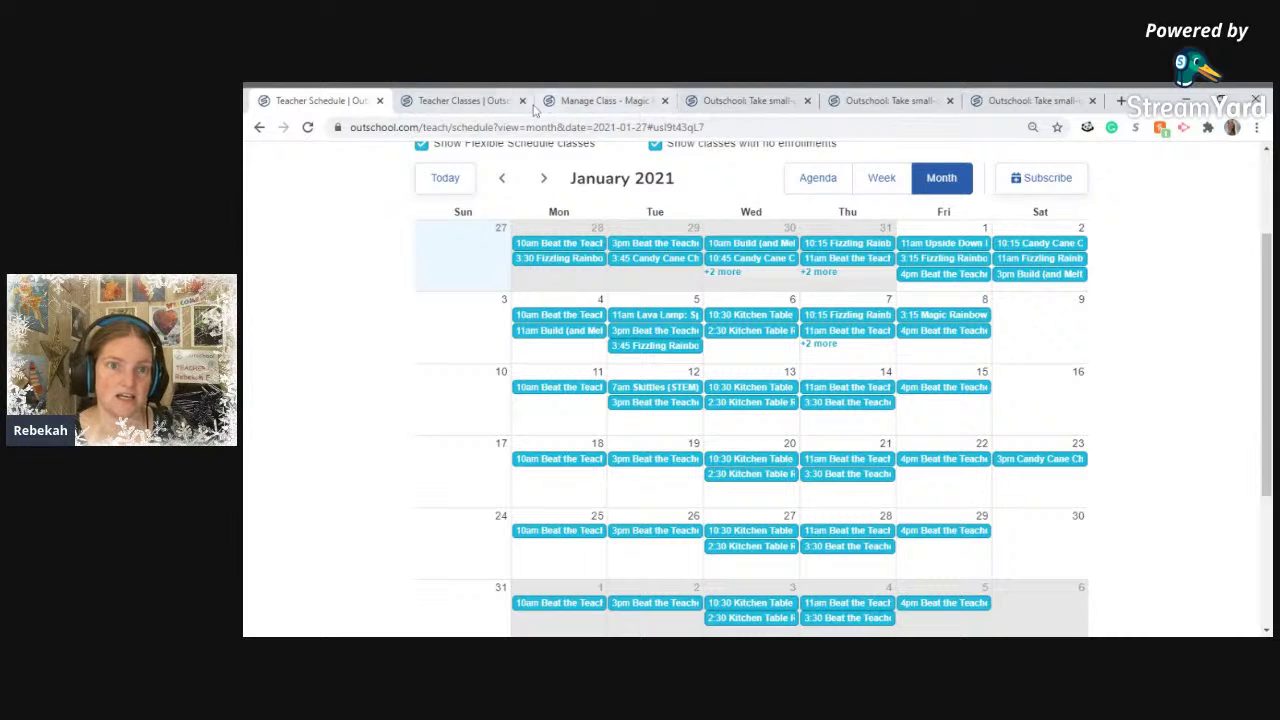
# Add a new Magic Rainbow Milk section and save its meeting for 01/09/2021, starting at 10:00 am.
pyautogui.click(590, 100)
pyautogui.click(450, 485)
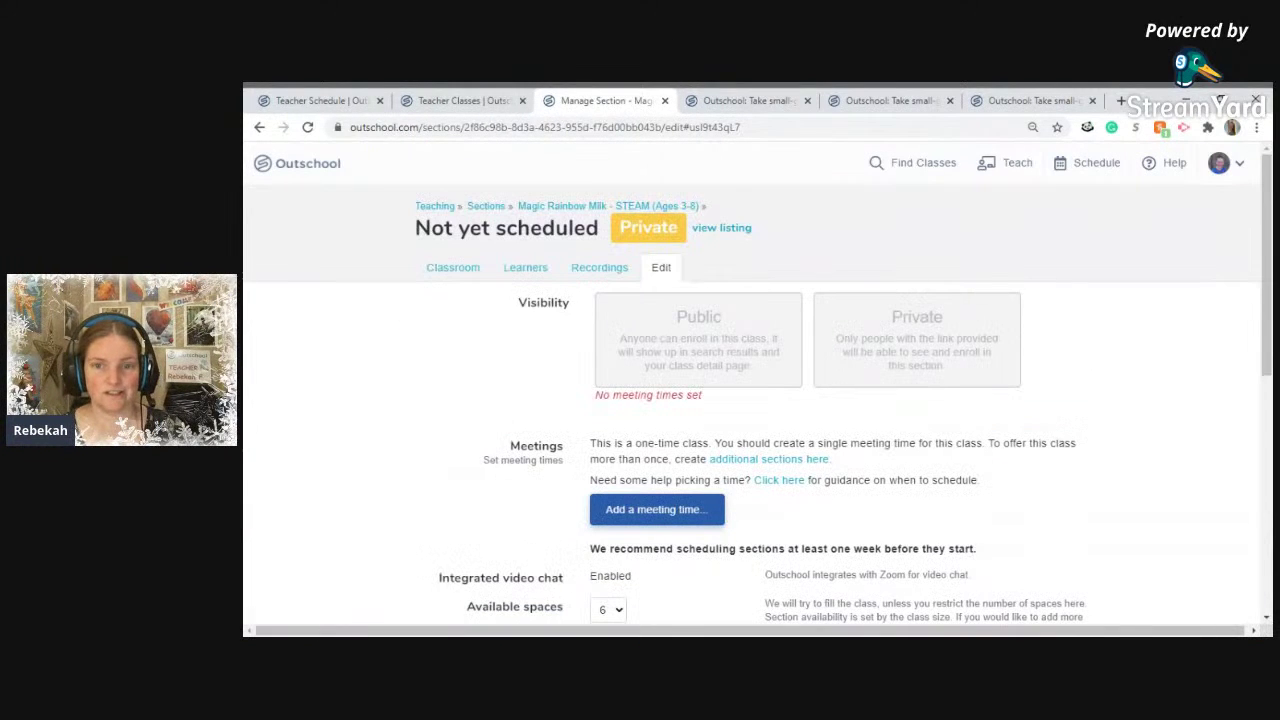
pyautogui.click(657, 510)
pyautogui.click(770, 338)
pyautogui.click(800, 400)
pyautogui.click(705, 365)
pyautogui.click(700, 328)
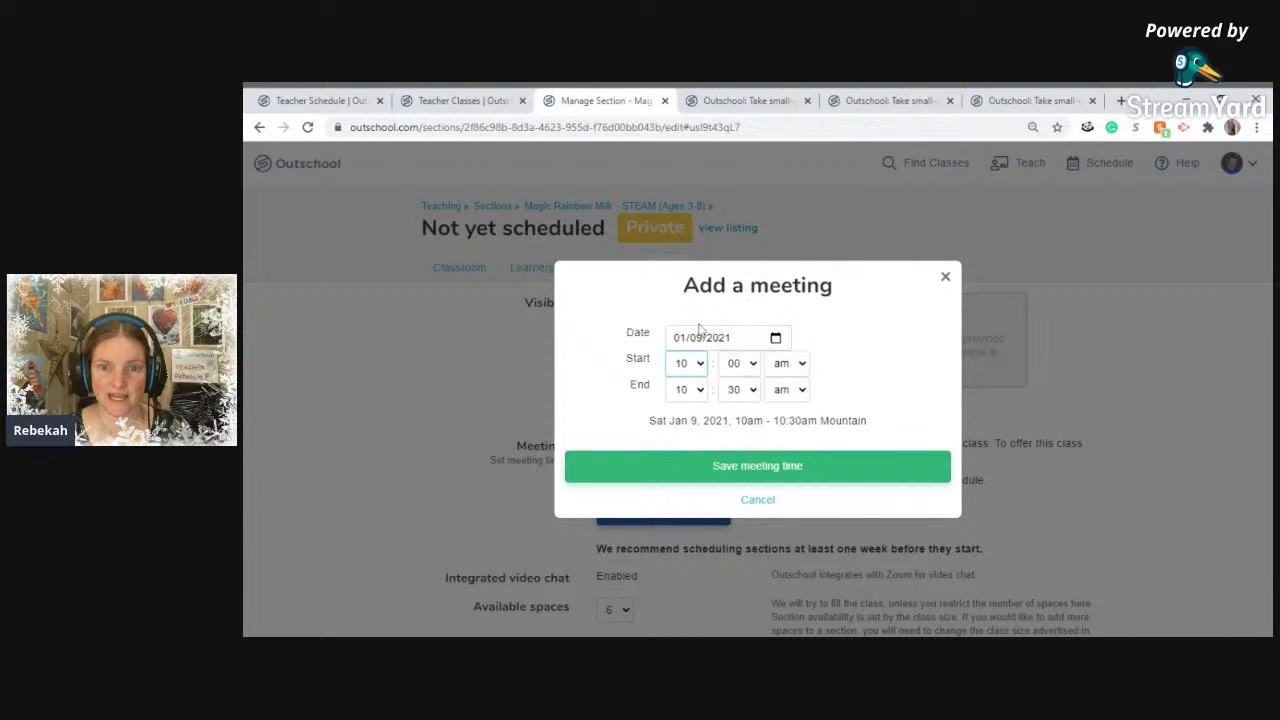
pyautogui.click(763, 470)
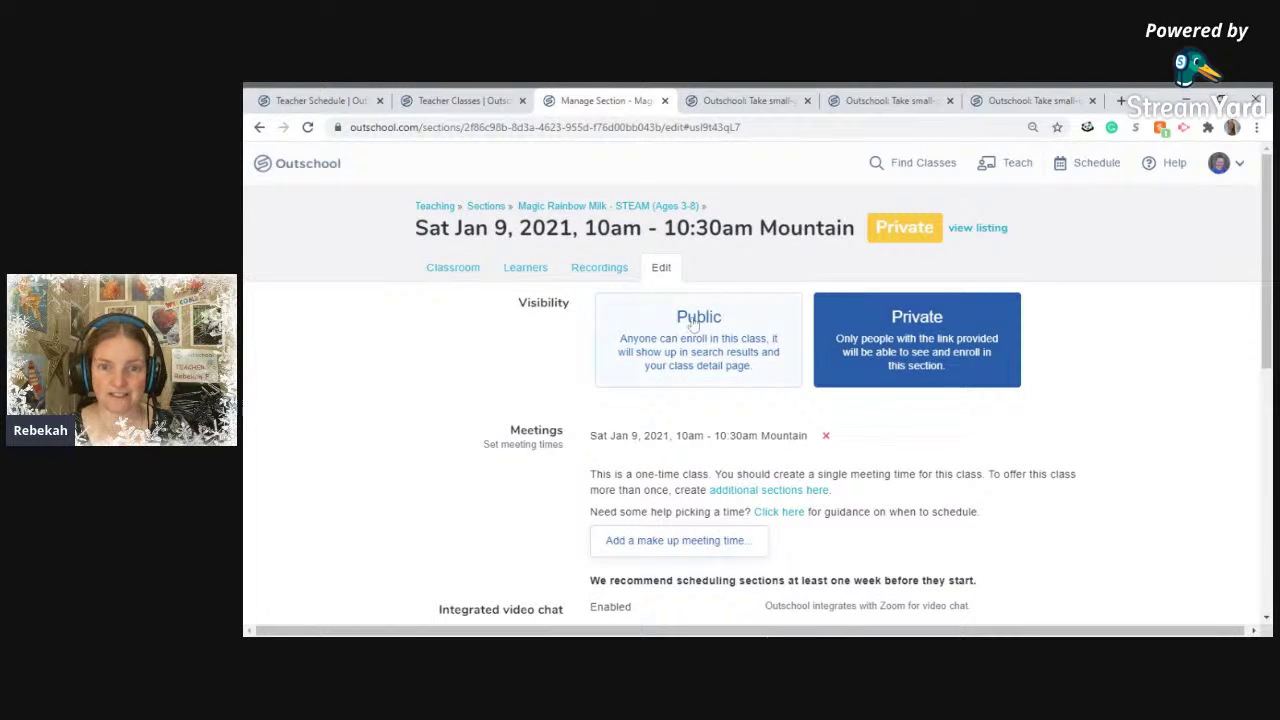
# Make the January 9 Magic Rainbow Milk section public and review the class's upcoming sections.
pyautogui.click(679, 368)
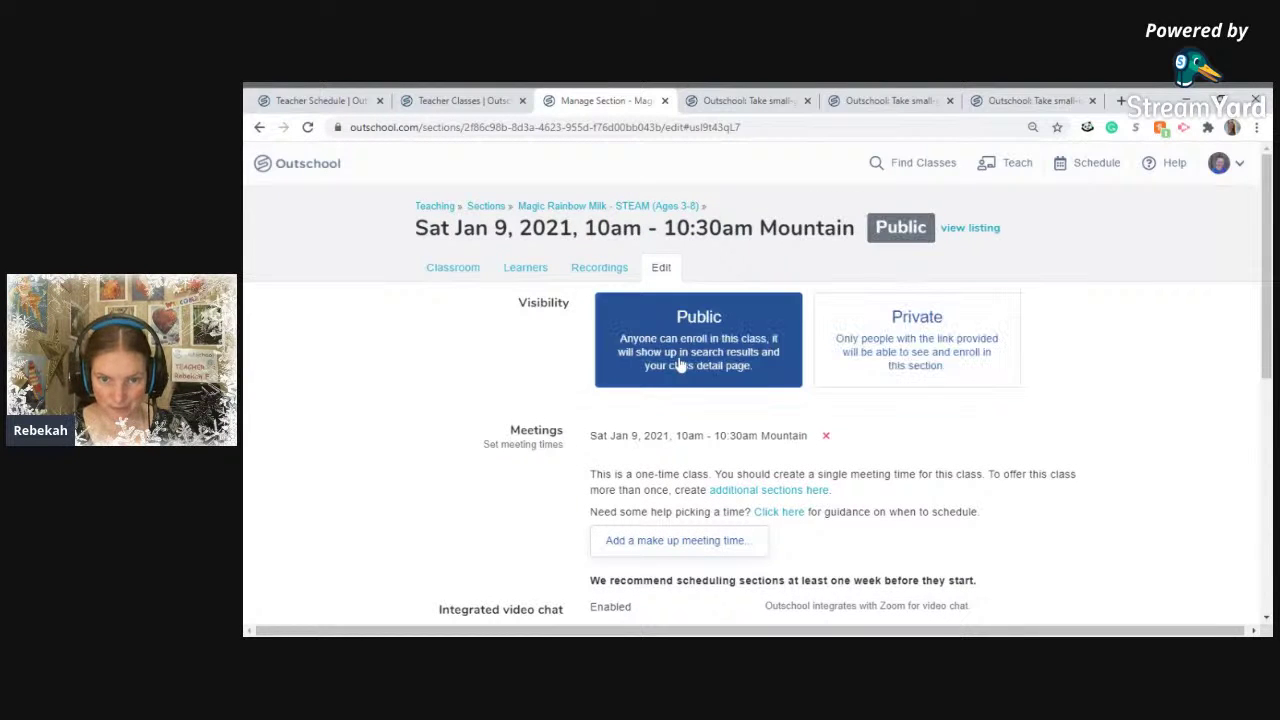
pyautogui.click(750, 490)
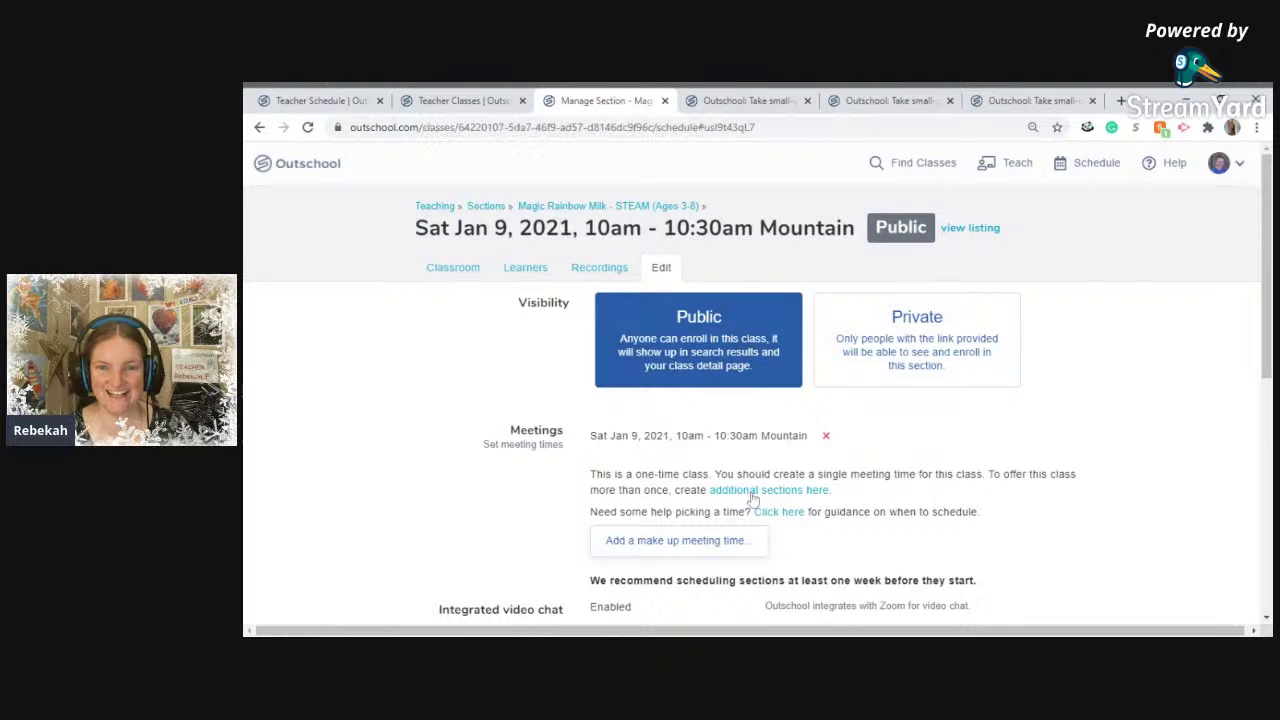
pyautogui.scroll(-1, 390, 556)
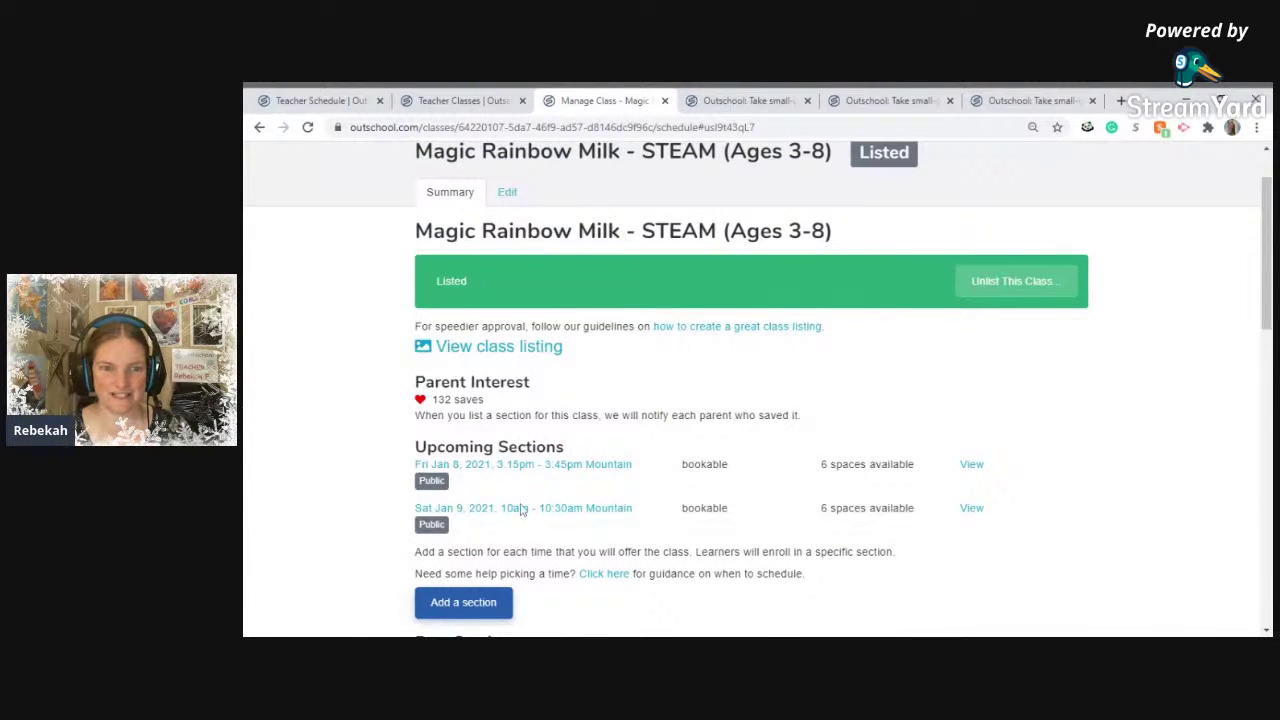
pyautogui.scroll(-1, 377, 495)
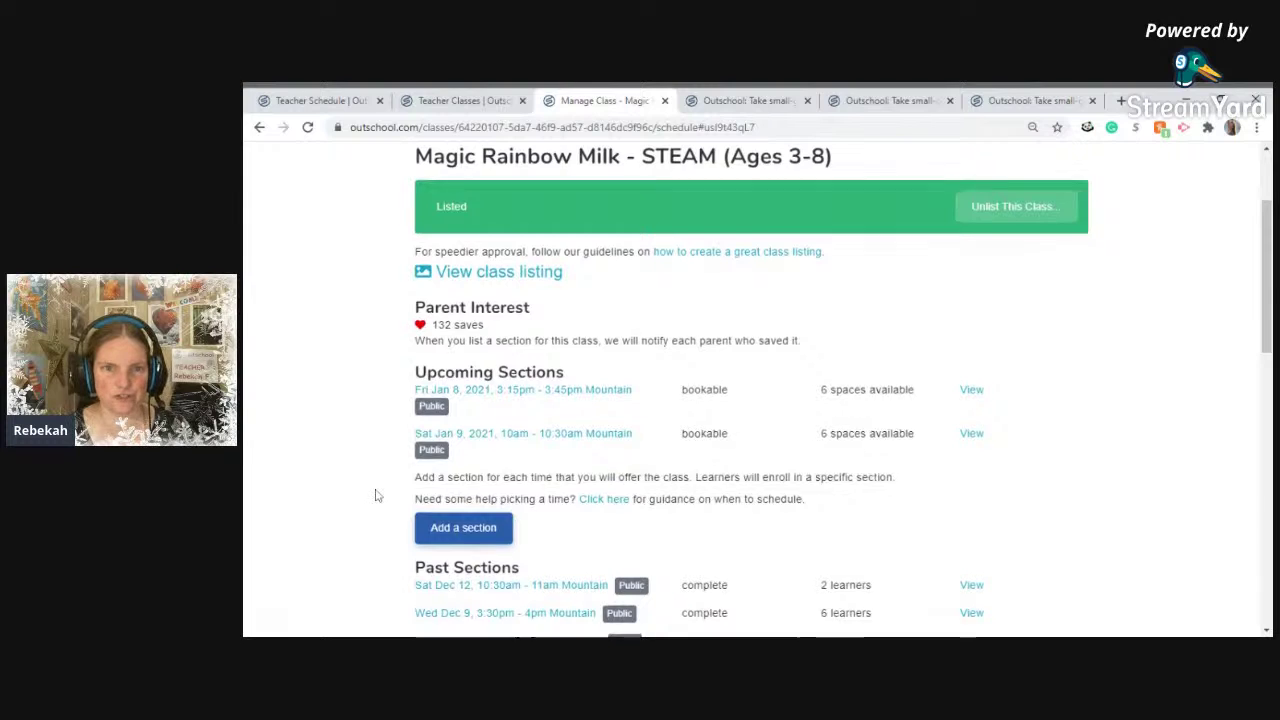
pyautogui.scroll(2, 377, 495)
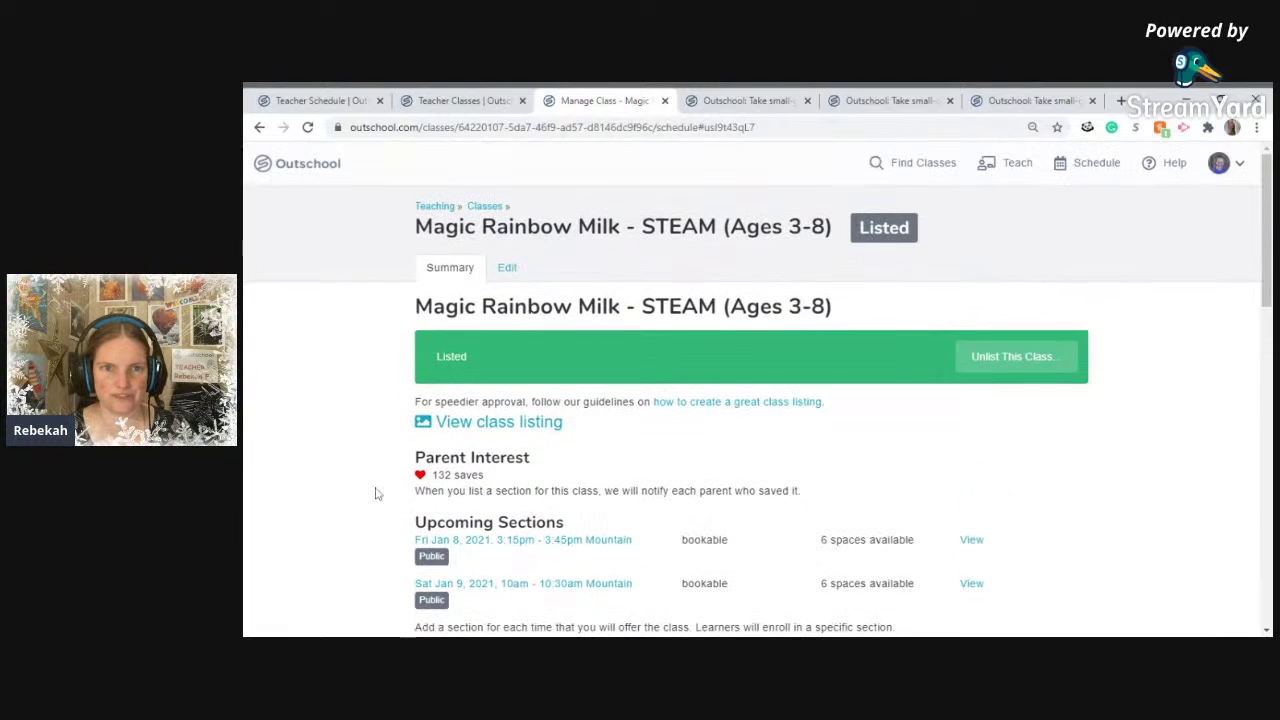
# Close the Magic Rainbow Milk page to reach the Mixing Colors class summary, and reload the January 2021 calendar.
pyautogui.click(664, 101)
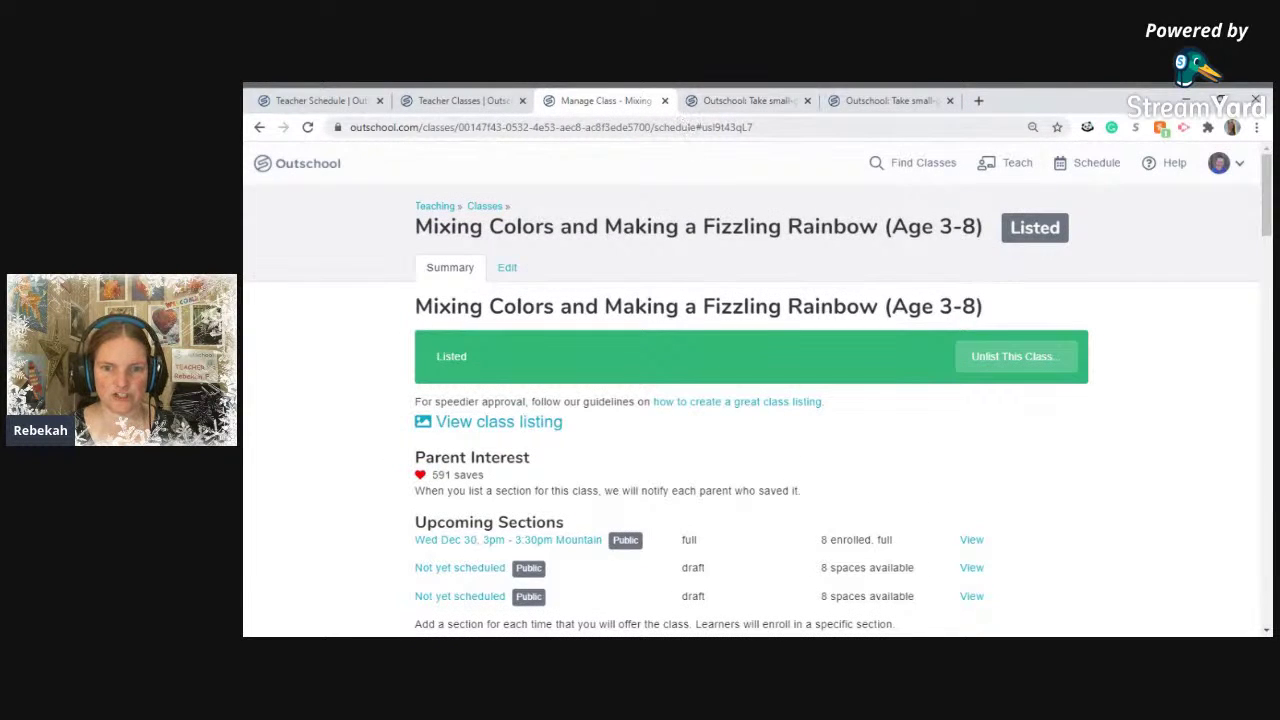
pyautogui.scroll(-1, 711, 302)
pyautogui.scroll(-1, 711, 302)
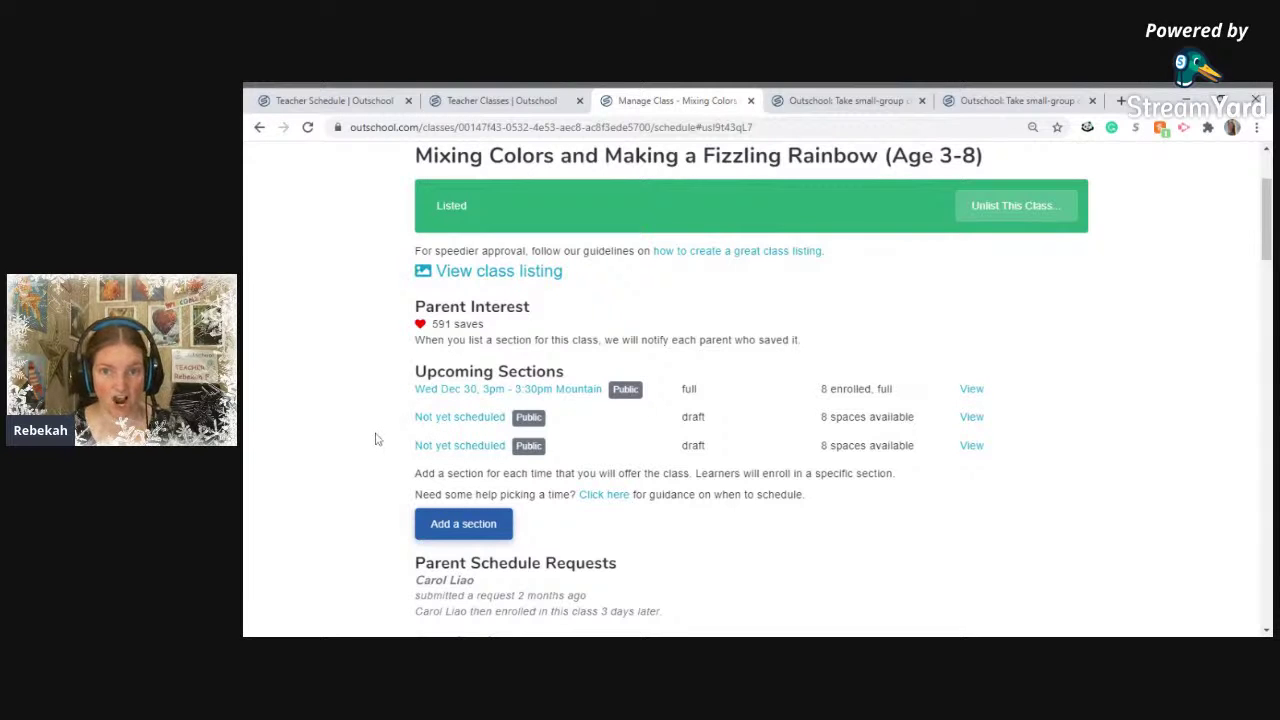
pyautogui.click(376, 108)
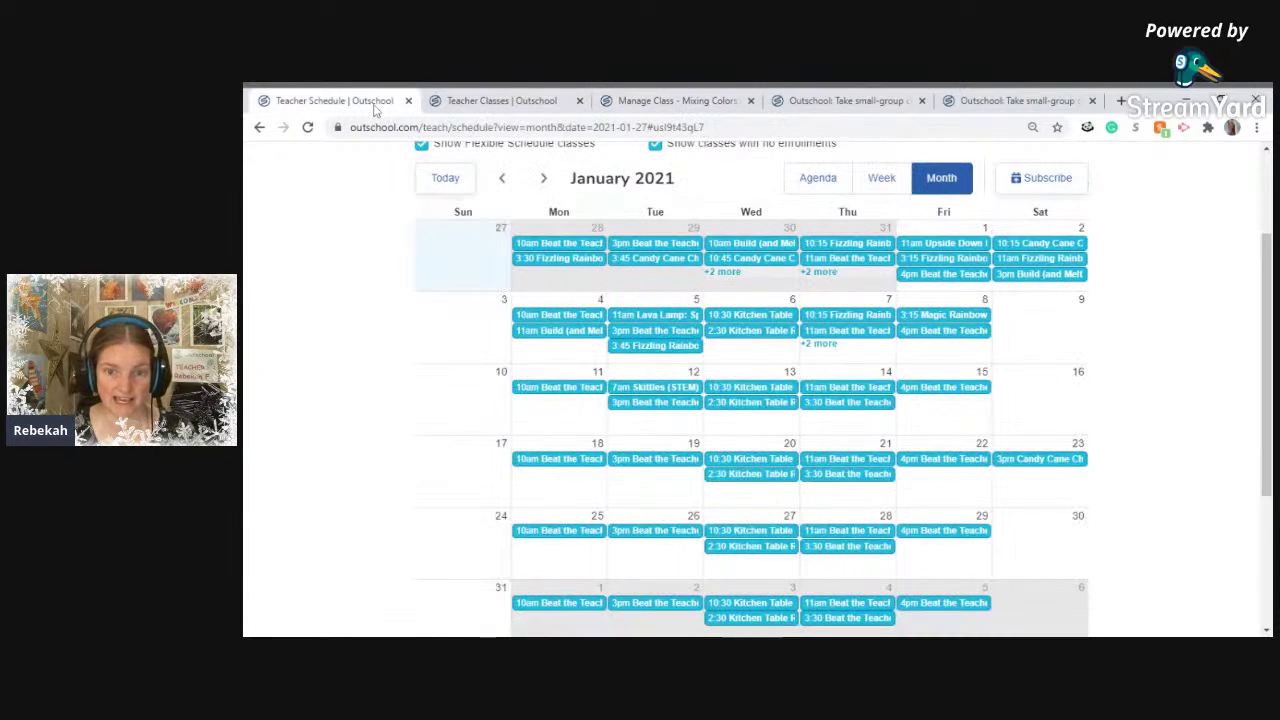
pyautogui.click(284, 128)
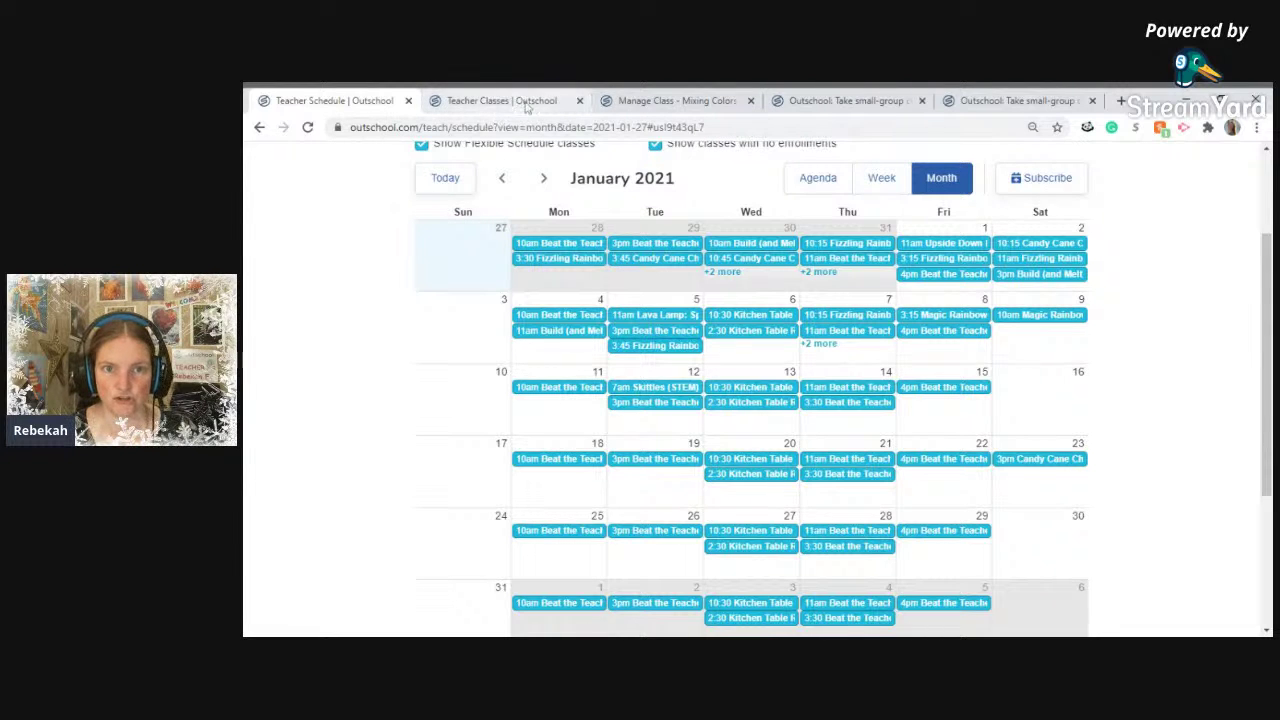
# Open the first unscheduled Mixing Colors and Making a Fizzling Rainbow section and start a new meeting dated 01/09/2021.
pyautogui.click(711, 101)
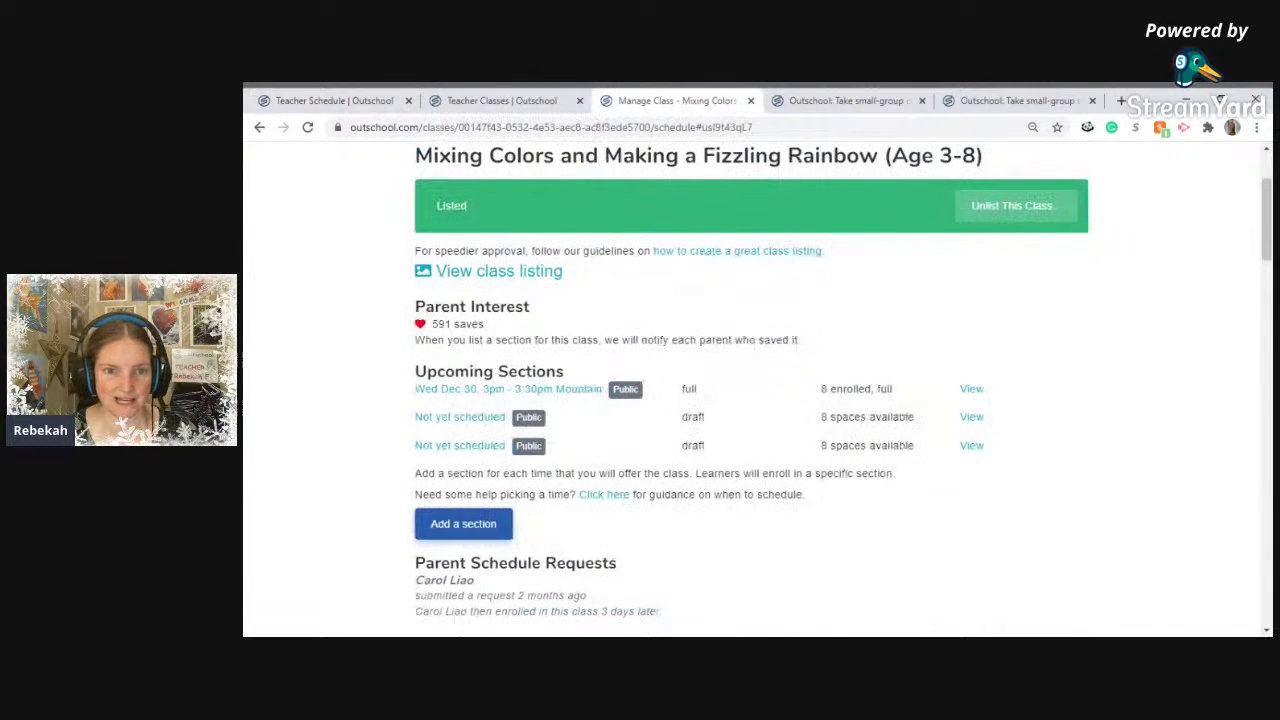
pyautogui.click(458, 418)
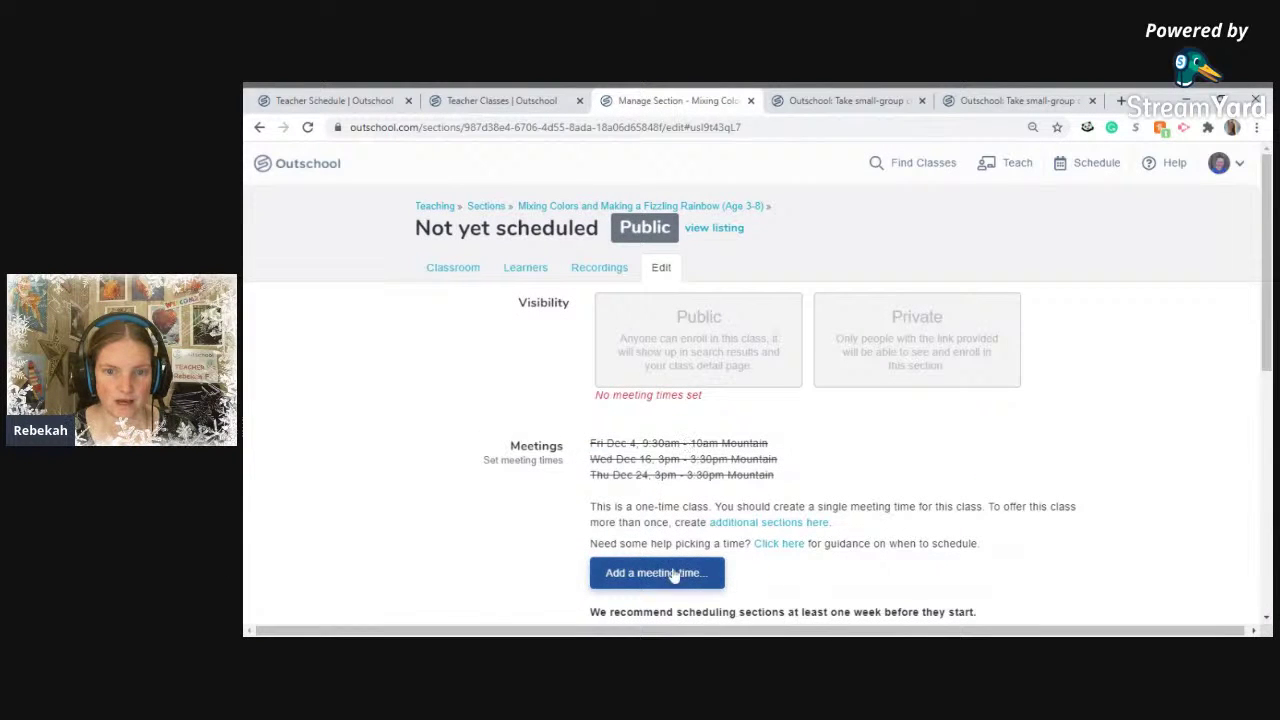
pyautogui.click(671, 572)
pyautogui.click(773, 349)
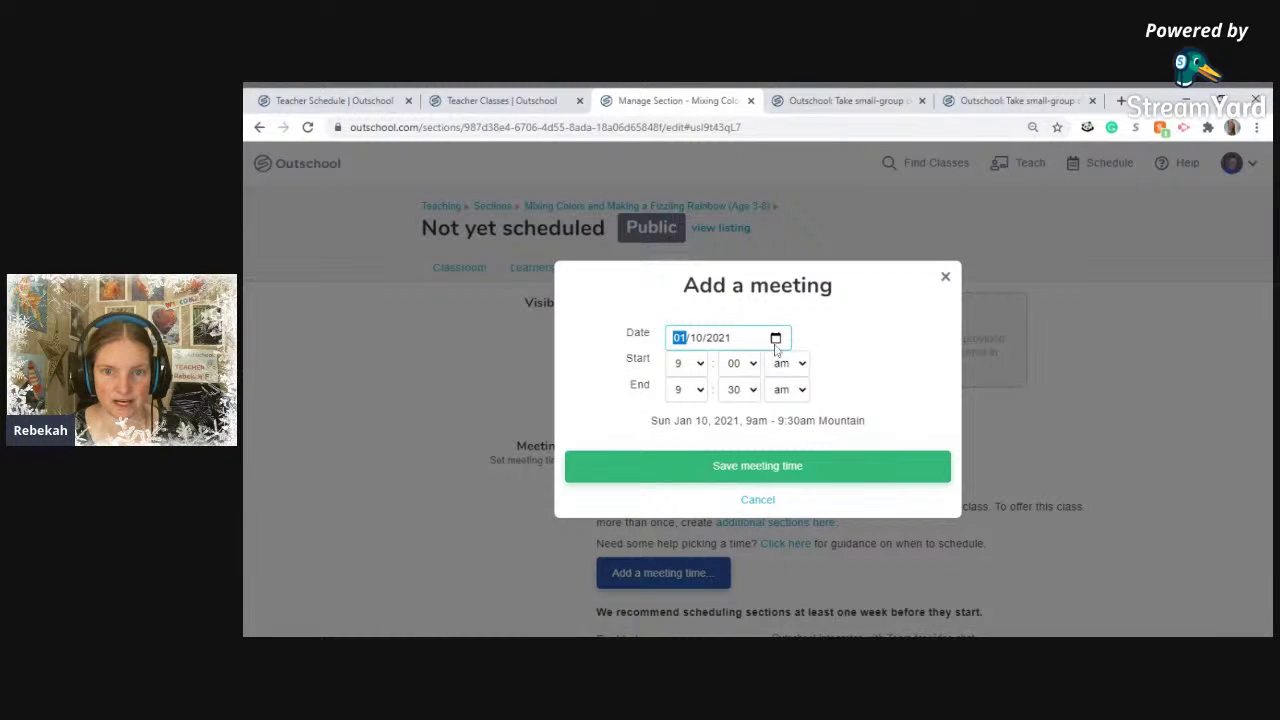
pyautogui.click(767, 392)
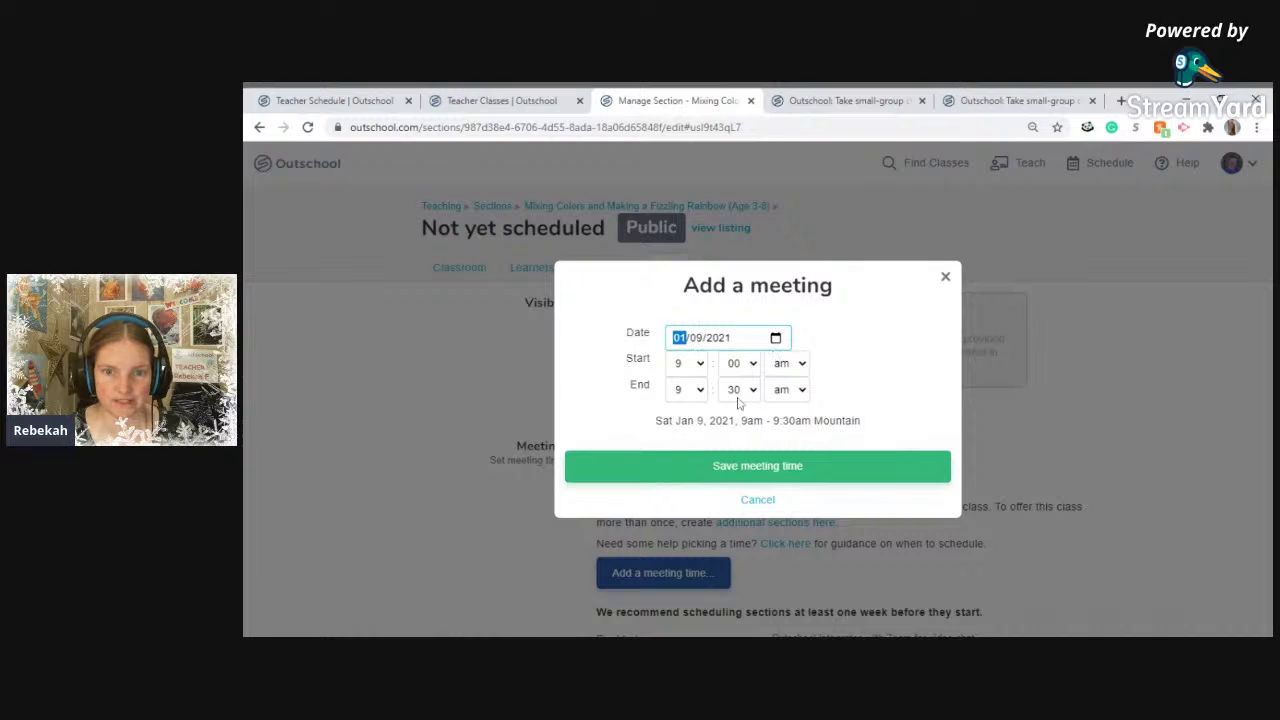
# Set the Mixing Colors meeting's start time to 10:45 am and save the meeting.
pyautogui.click(692, 365)
pyautogui.click(687, 505)
pyautogui.click(742, 363)
pyautogui.click(760, 449)
pyautogui.click(764, 463)
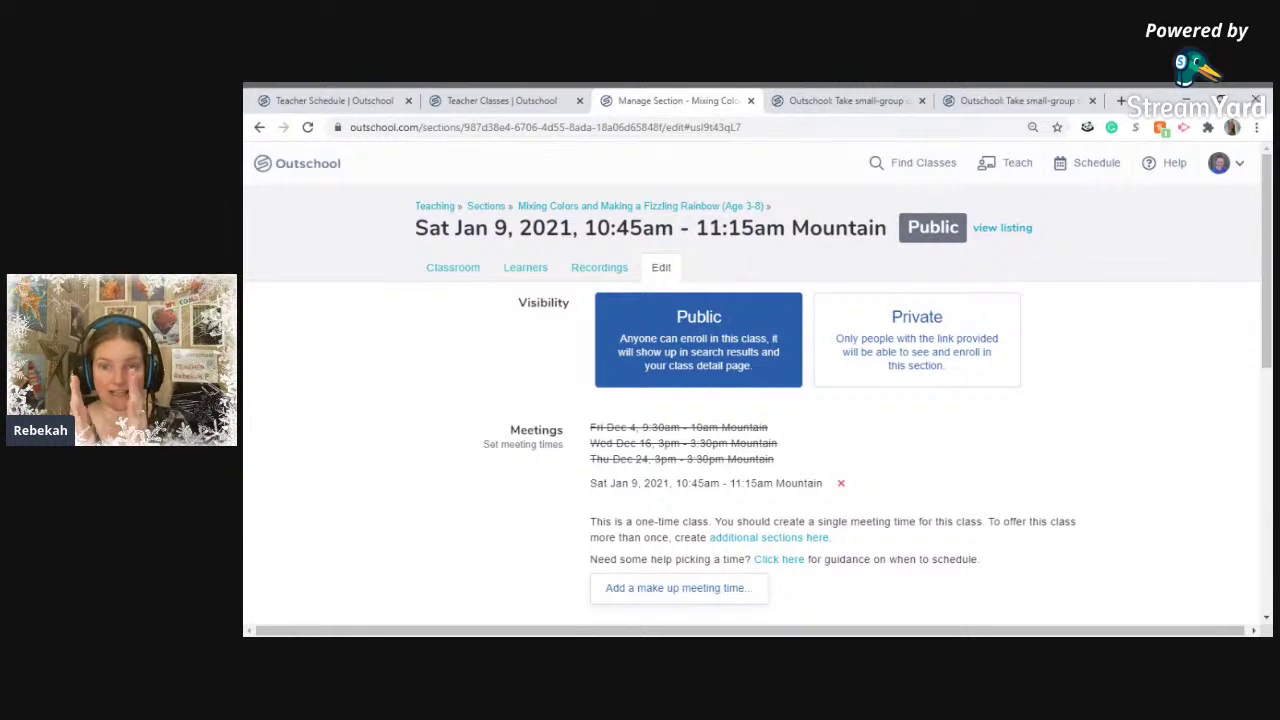
# Return to the Mixing Colors class summary and review its upcoming sections.
pyautogui.click(745, 541)
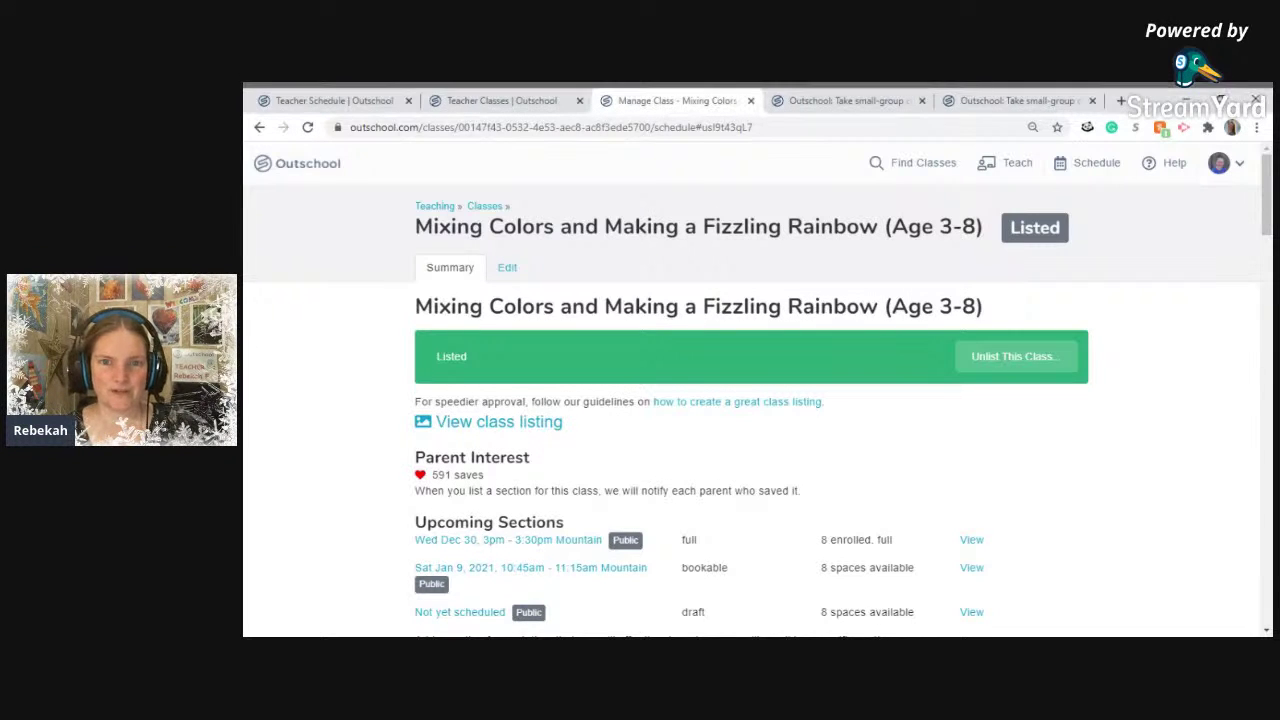
pyautogui.scroll(-2, 747, 464)
pyautogui.scroll(-1, 497, 402)
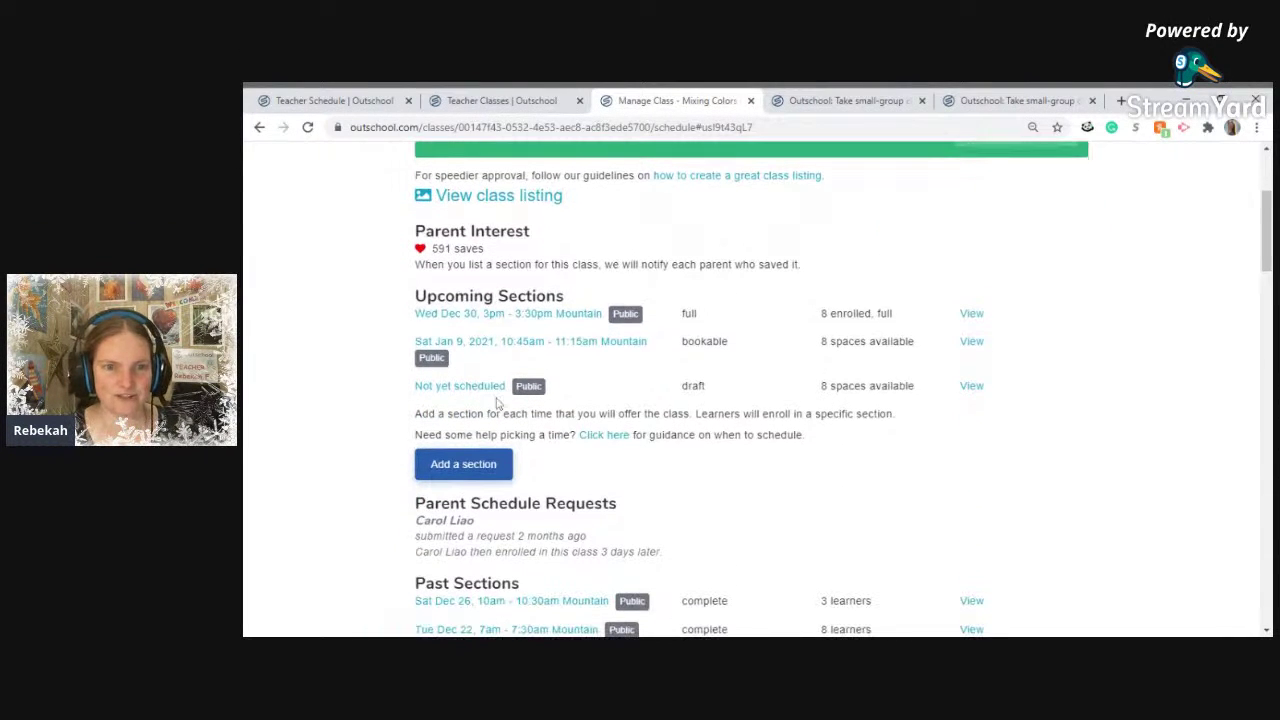
pyautogui.scroll(2, 497, 402)
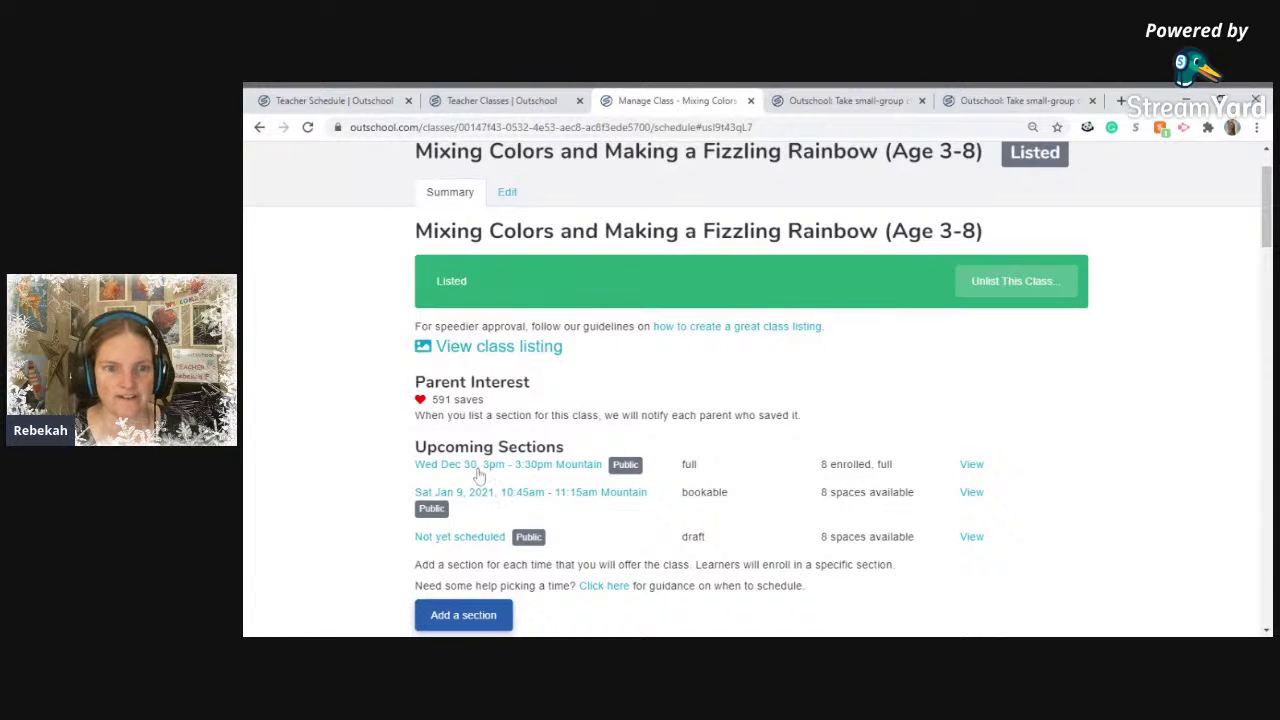
# Show December 2020 in the teaching calendar and check the last week of the month for open times.
pyautogui.click(312, 100)
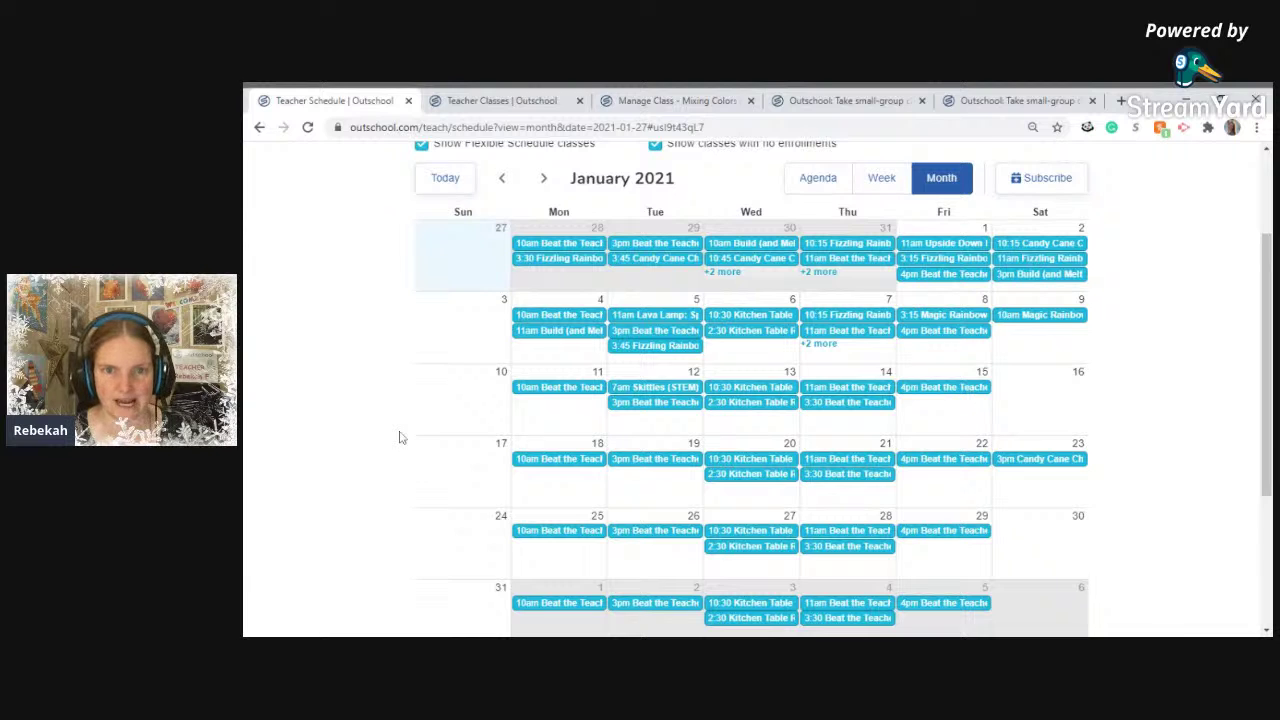
pyautogui.click(502, 178)
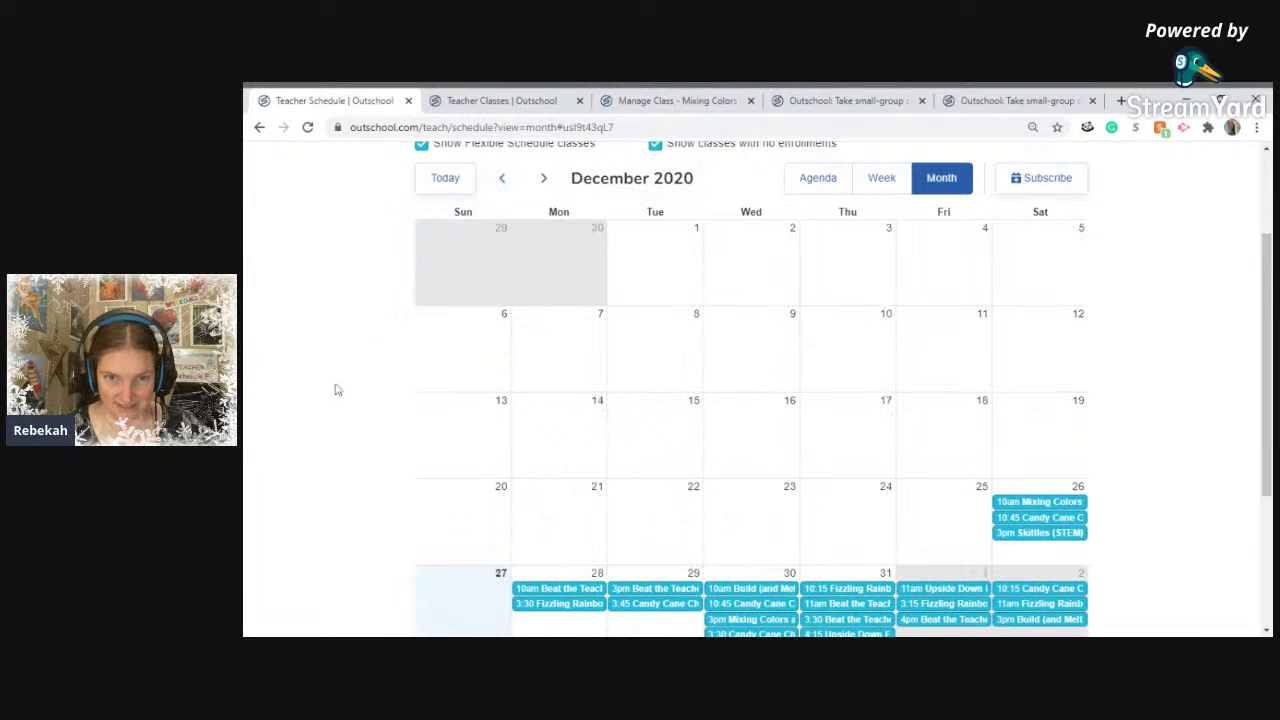
pyautogui.scroll(-3, 332, 400)
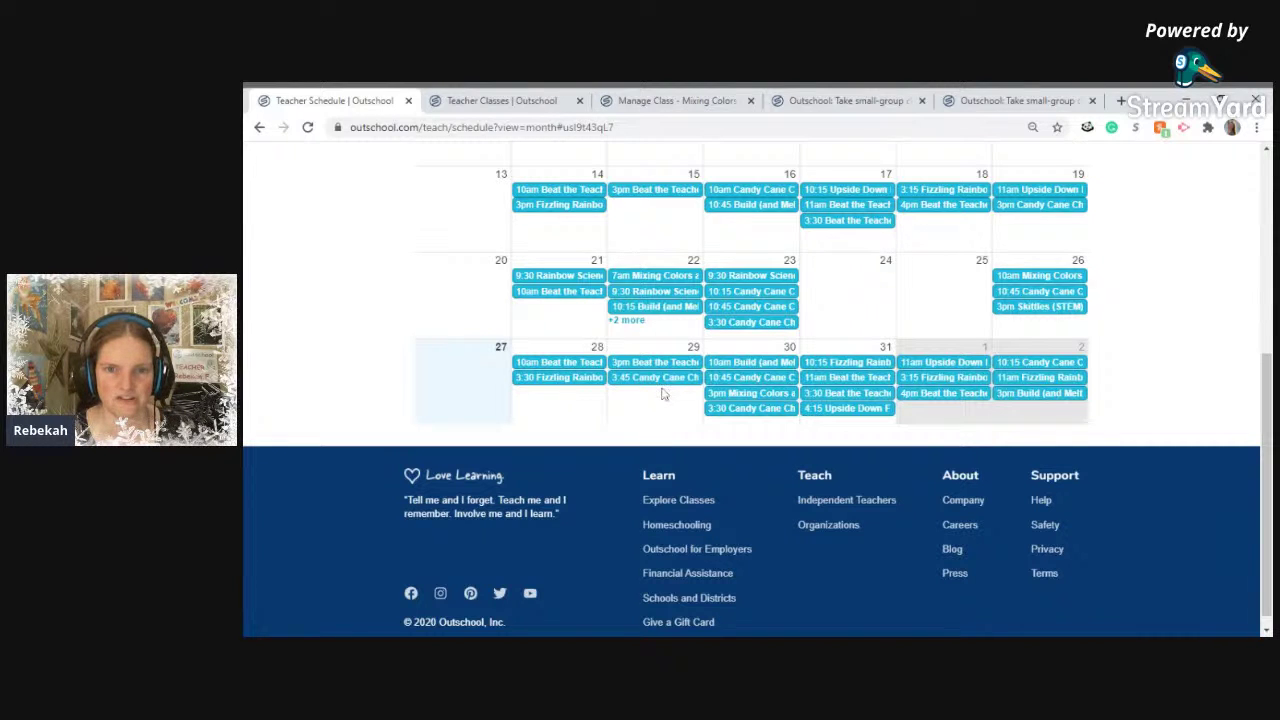
# Open the unscheduled Mixing Colors and Making a Fizzling Rainbow section and start a new meeting dated 12/29/2020.
pyautogui.click(716, 103)
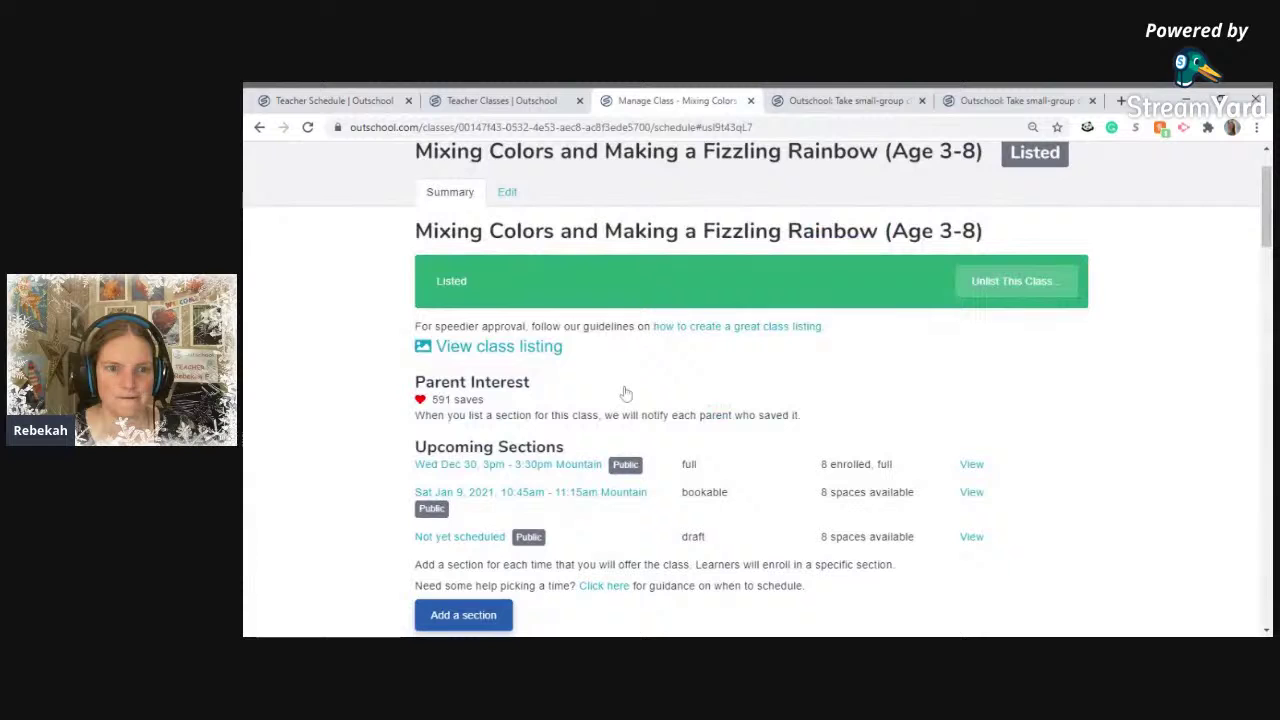
pyautogui.click(468, 537)
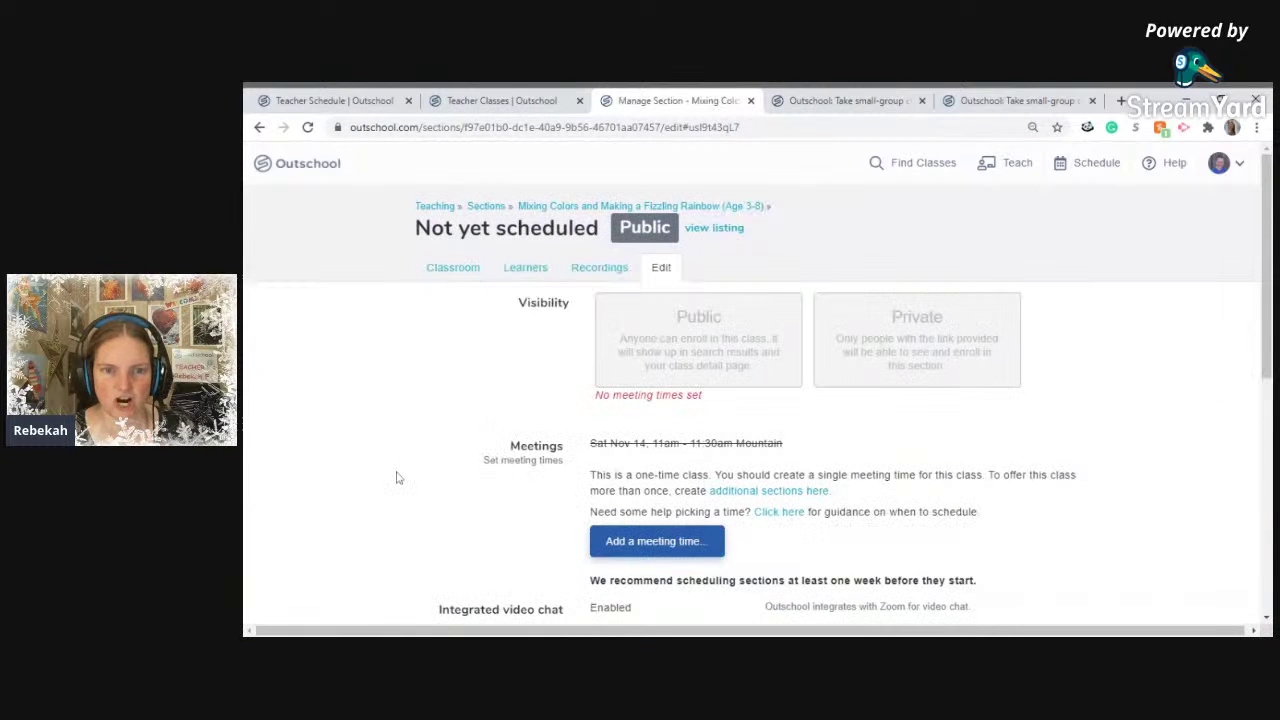
pyautogui.click(632, 545)
pyautogui.click(765, 338)
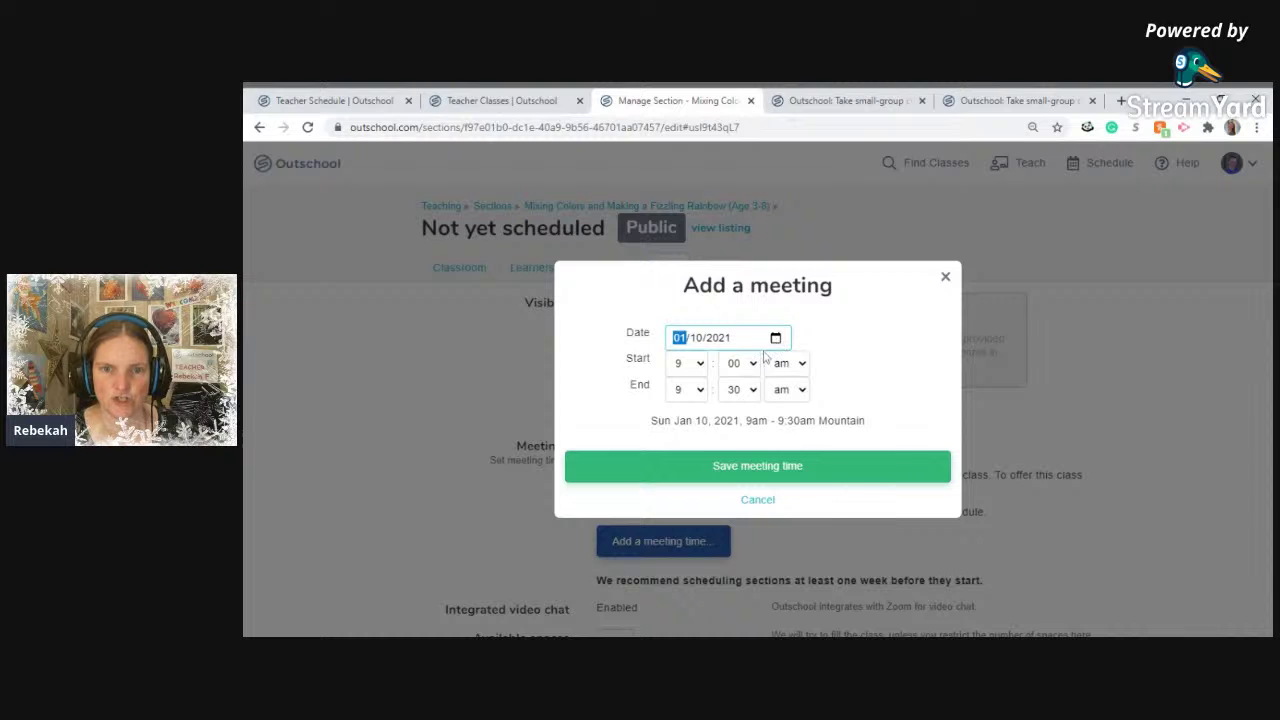
pyautogui.write('12292020')
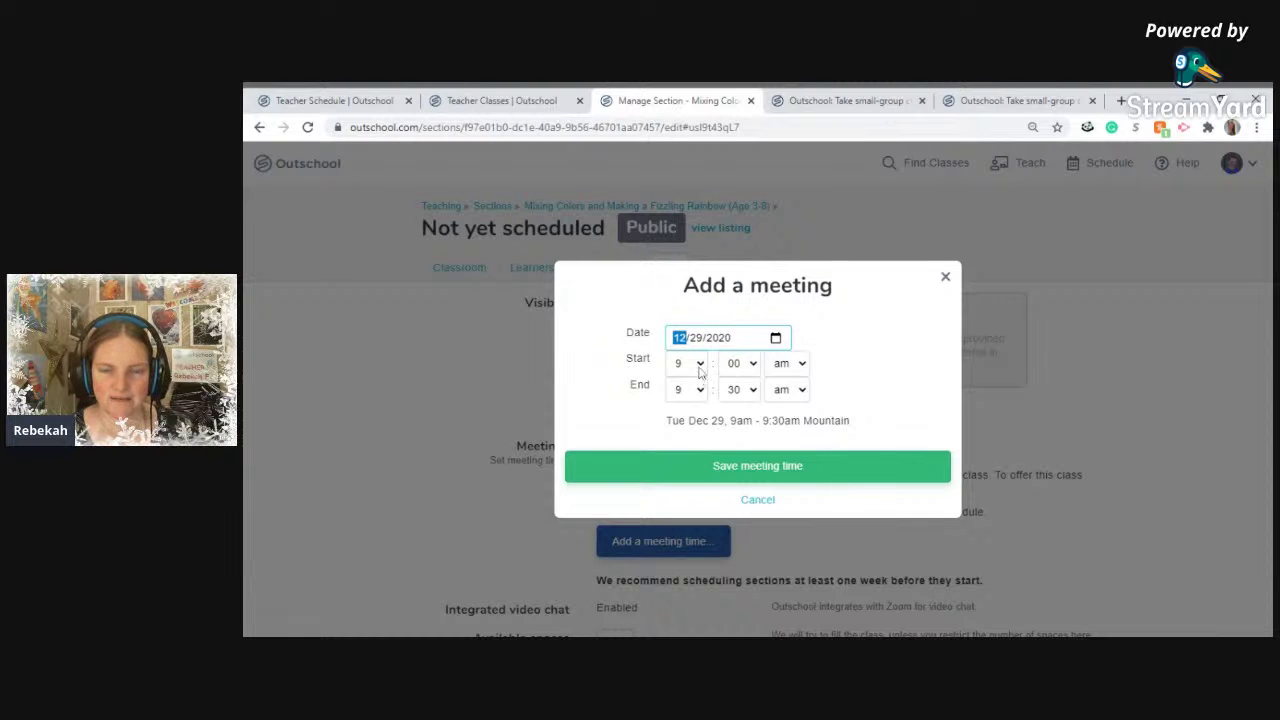
# Set the December 29 Mixing Colors meeting's start time to 10:00 am and save the meeting.
pyautogui.click(703, 368)
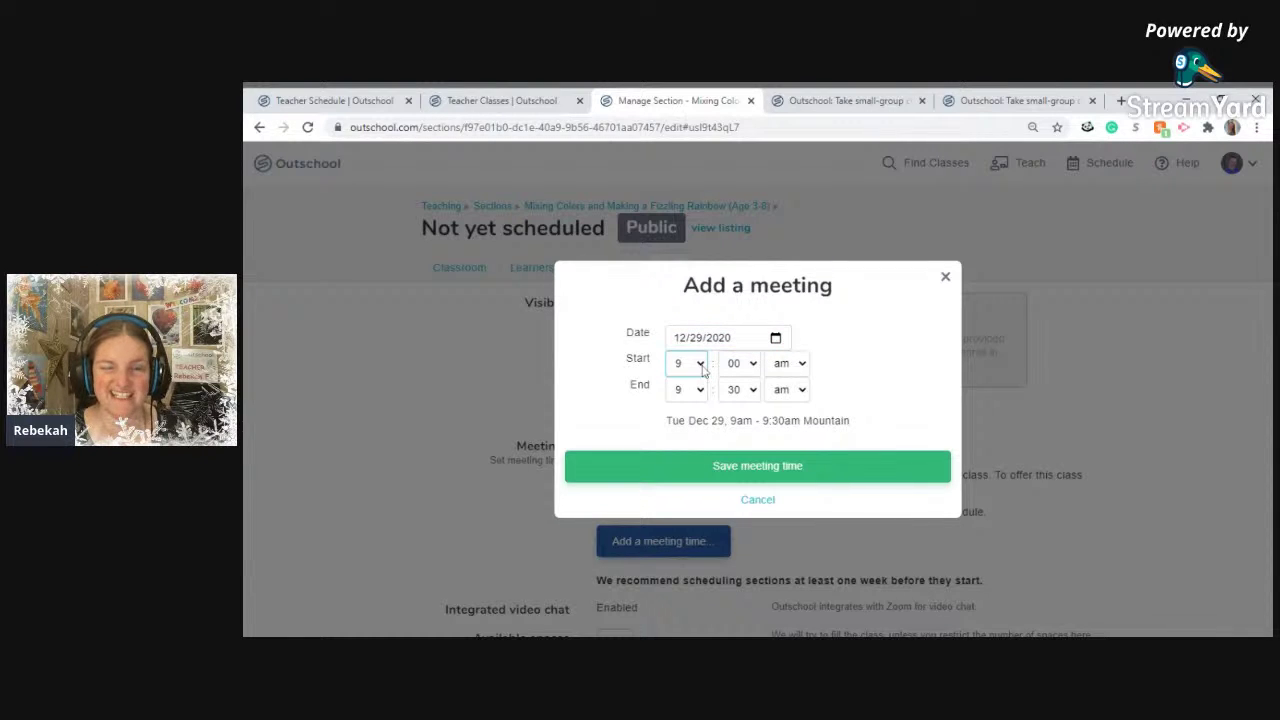
pyautogui.click(697, 318)
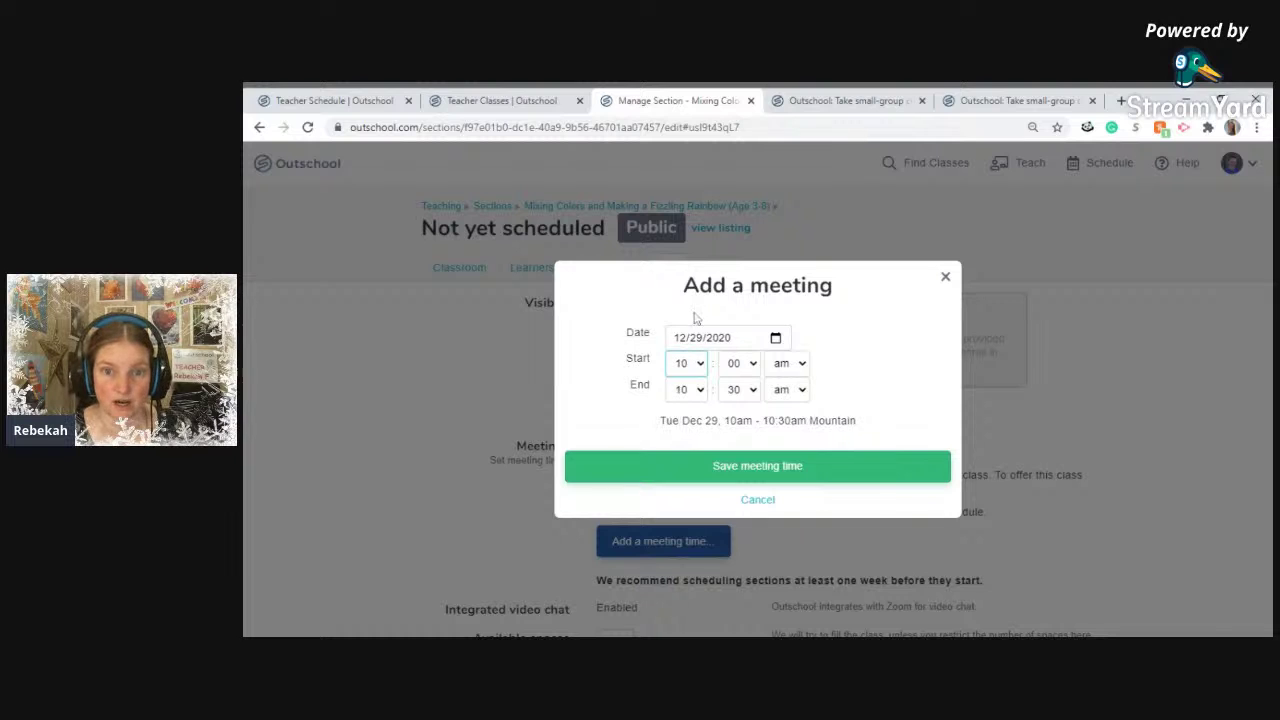
pyautogui.click(785, 472)
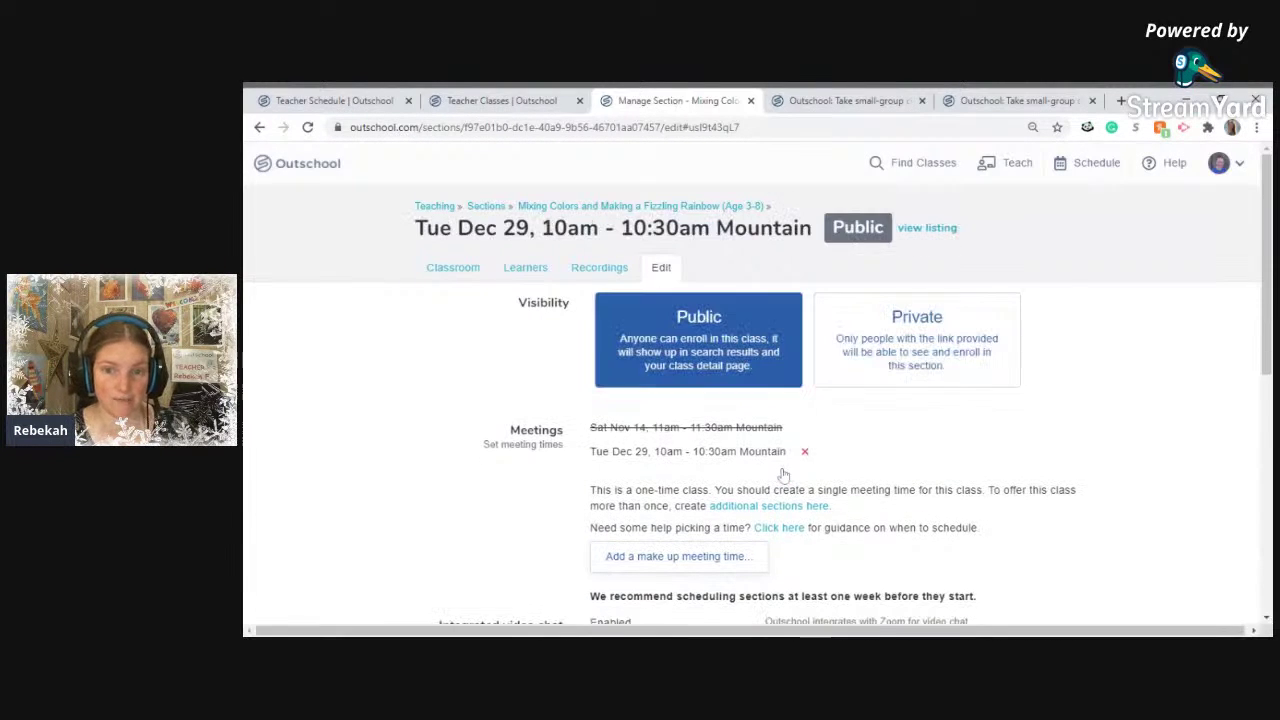
# Return to the Mixing Colors class summary, open its public listing and check the available times offered to parents.
pyautogui.click(786, 508)
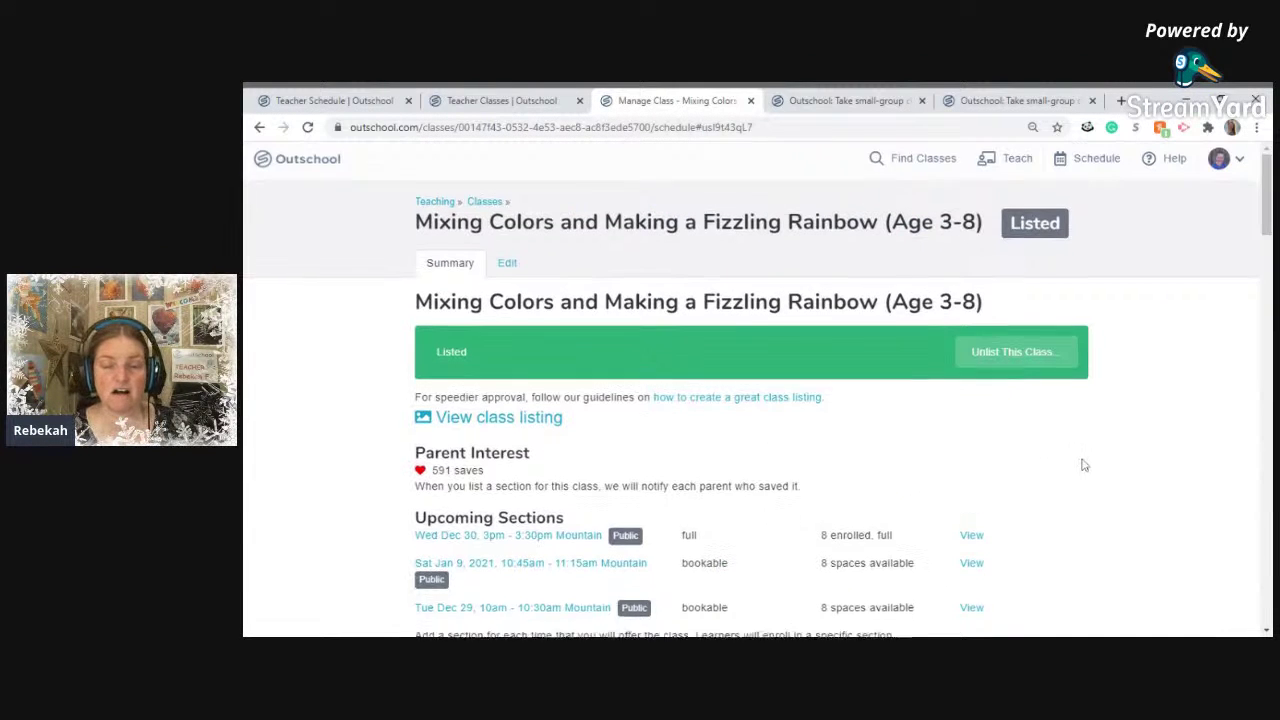
pyautogui.scroll(-2, 1084, 465)
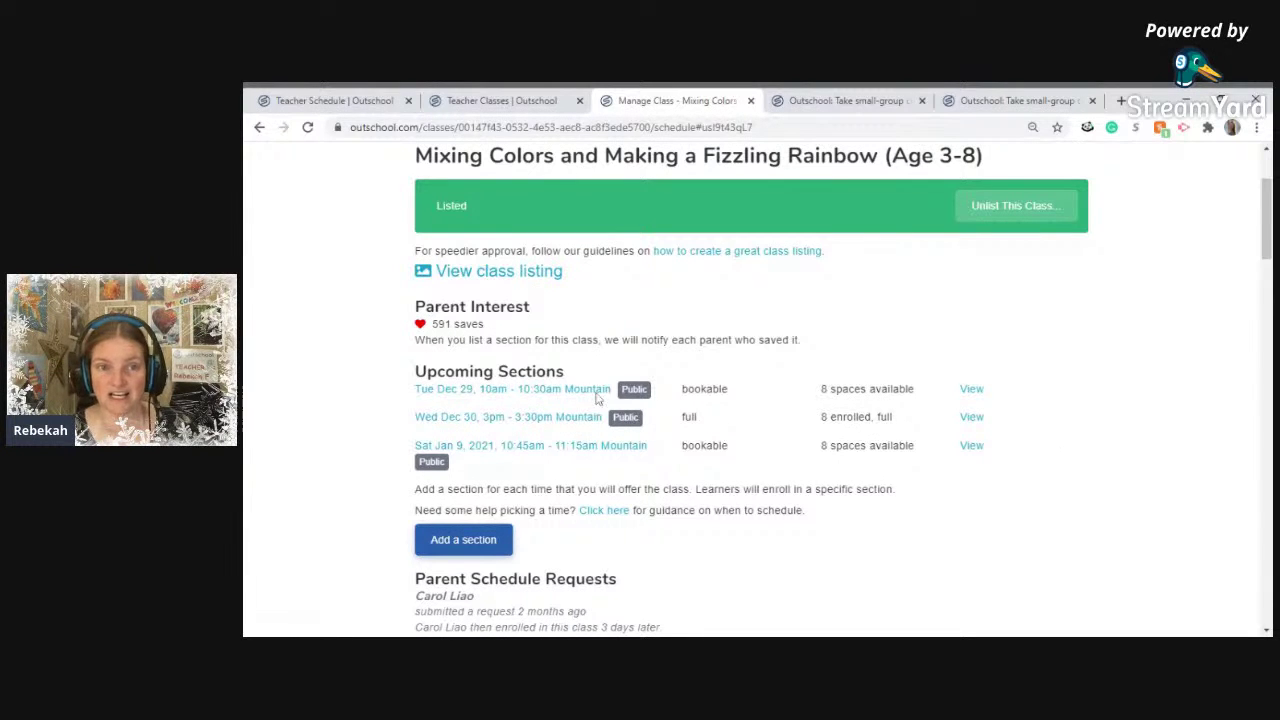
pyautogui.click(505, 275)
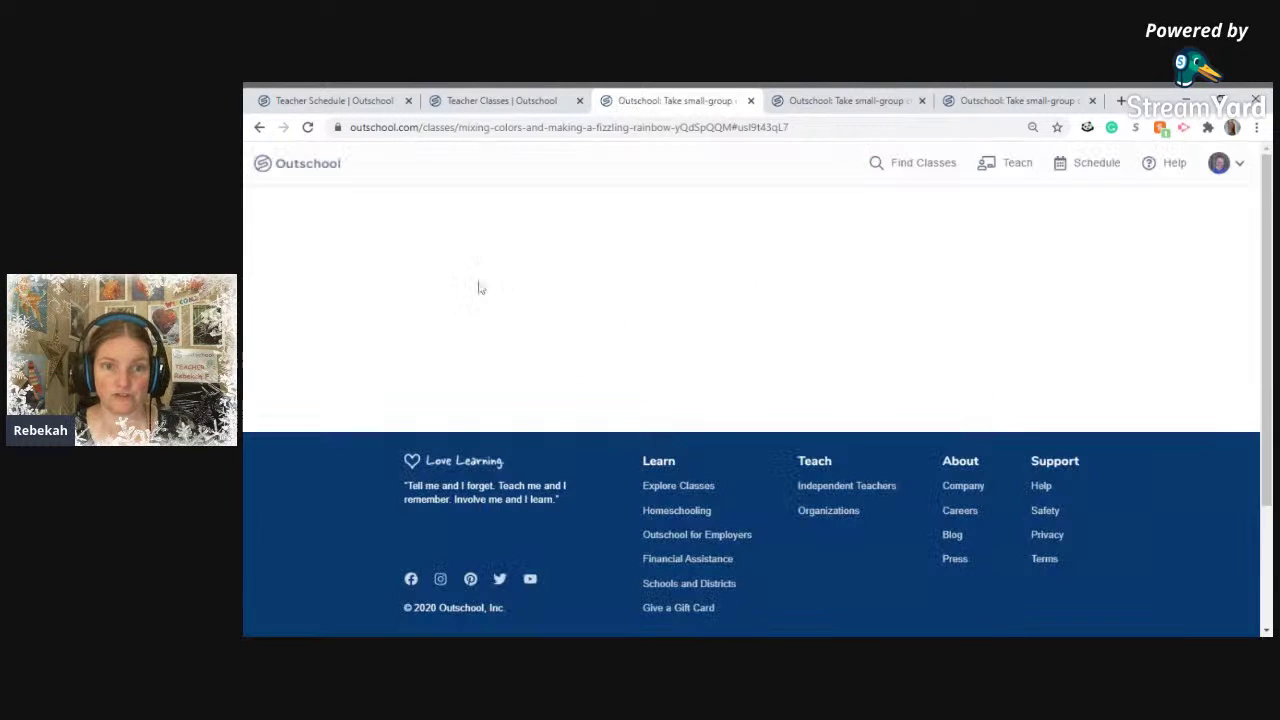
pyautogui.scroll(-5, 400, 314)
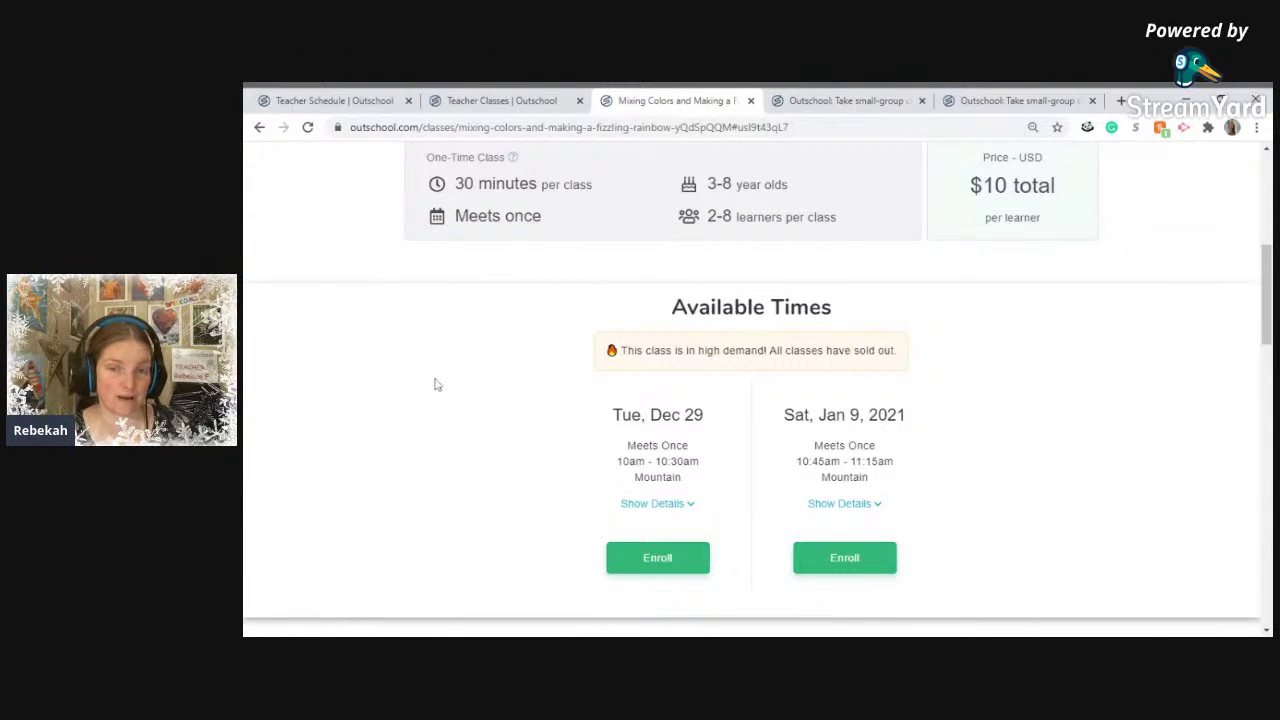
pyautogui.scroll(5, 435, 384)
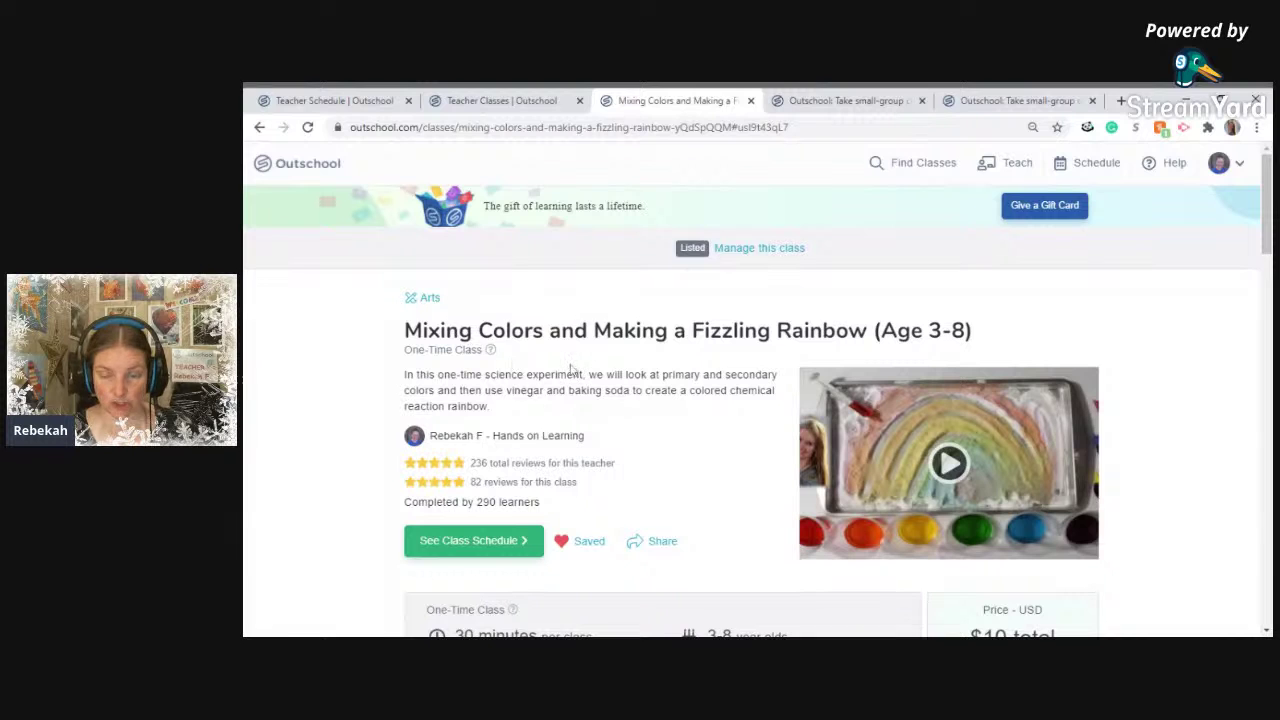
# Go back from the public listing to managing the Mixing Colors class and review its upcoming sections.
pyautogui.click(759, 252)
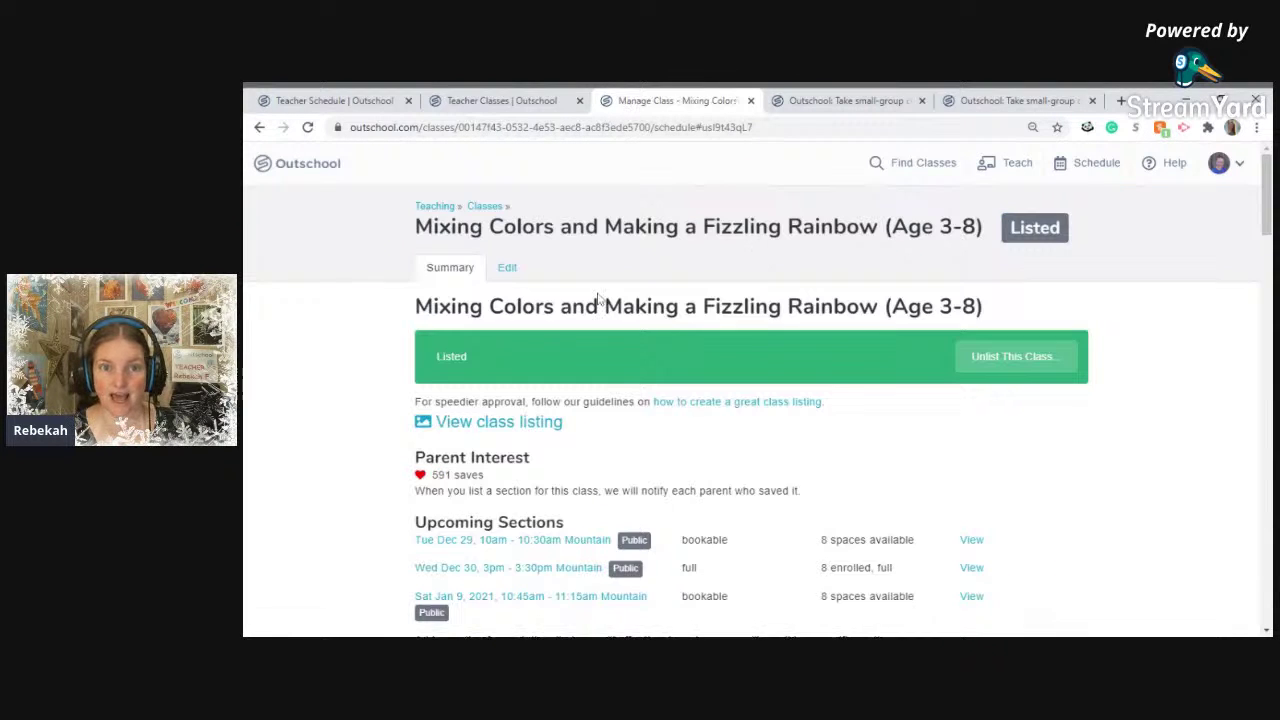
pyautogui.scroll(-3, 340, 370)
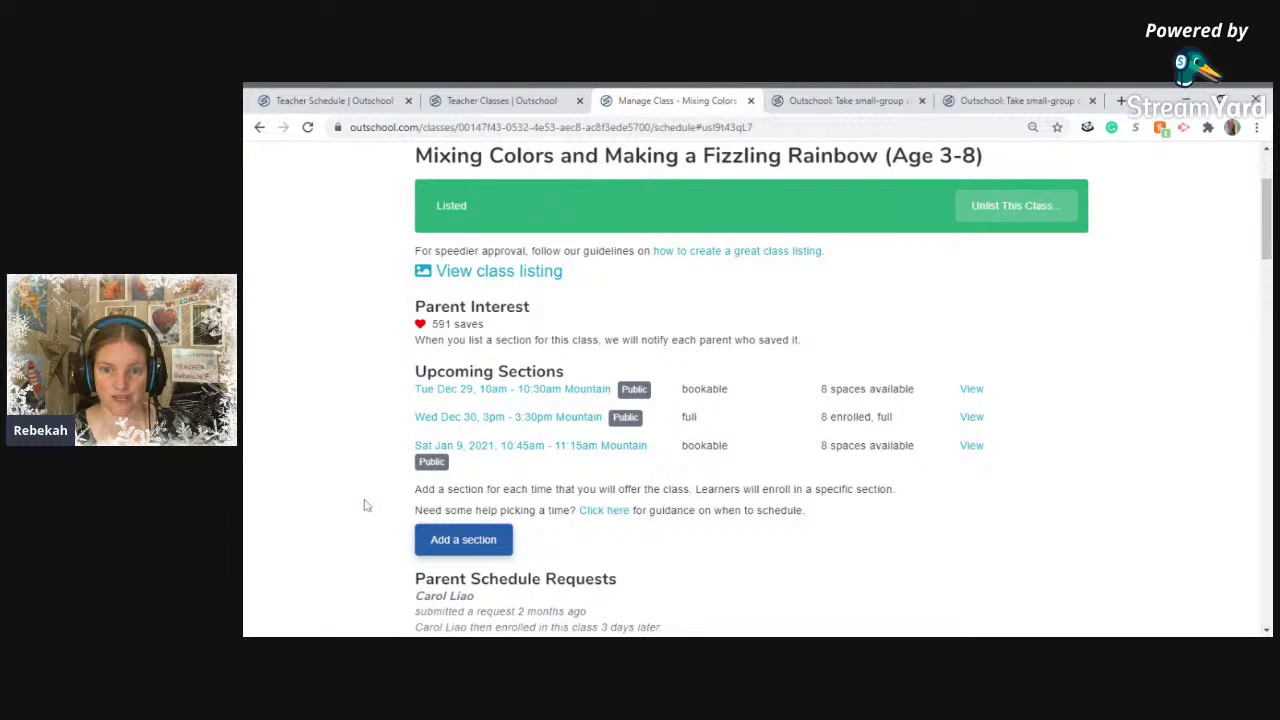
pyautogui.scroll(3, 348, 493)
pyautogui.scroll(1, 348, 493)
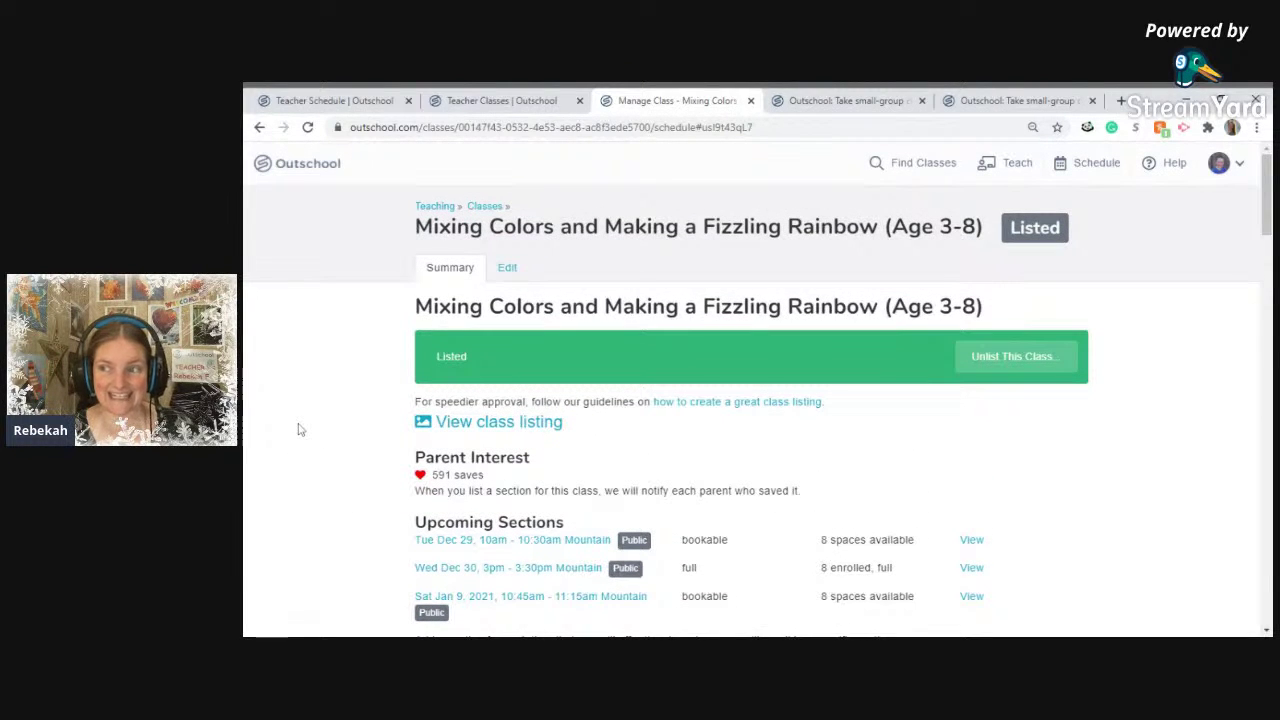
# Examine the Mixing Colors class's editable details, including its image and video, course format and description, and return to the class summary.
pyautogui.click(508, 270)
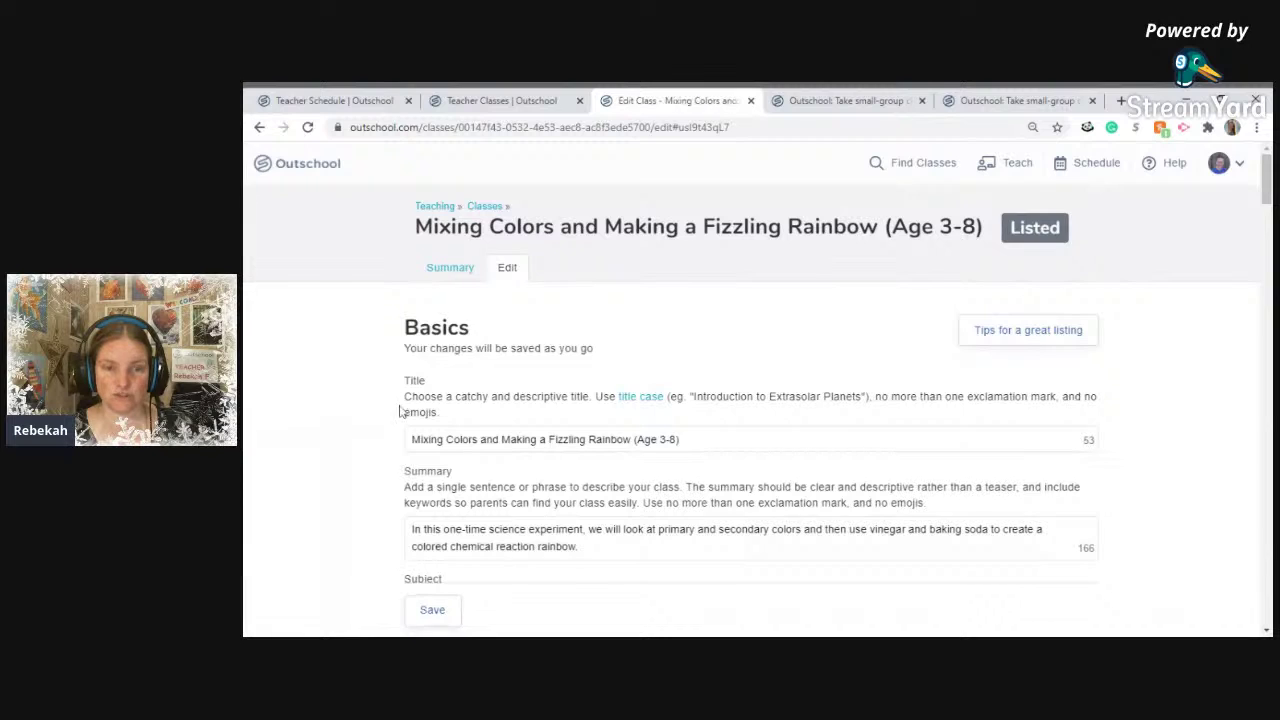
pyautogui.scroll(-3, 395, 412)
pyautogui.scroll(-7, 388, 440)
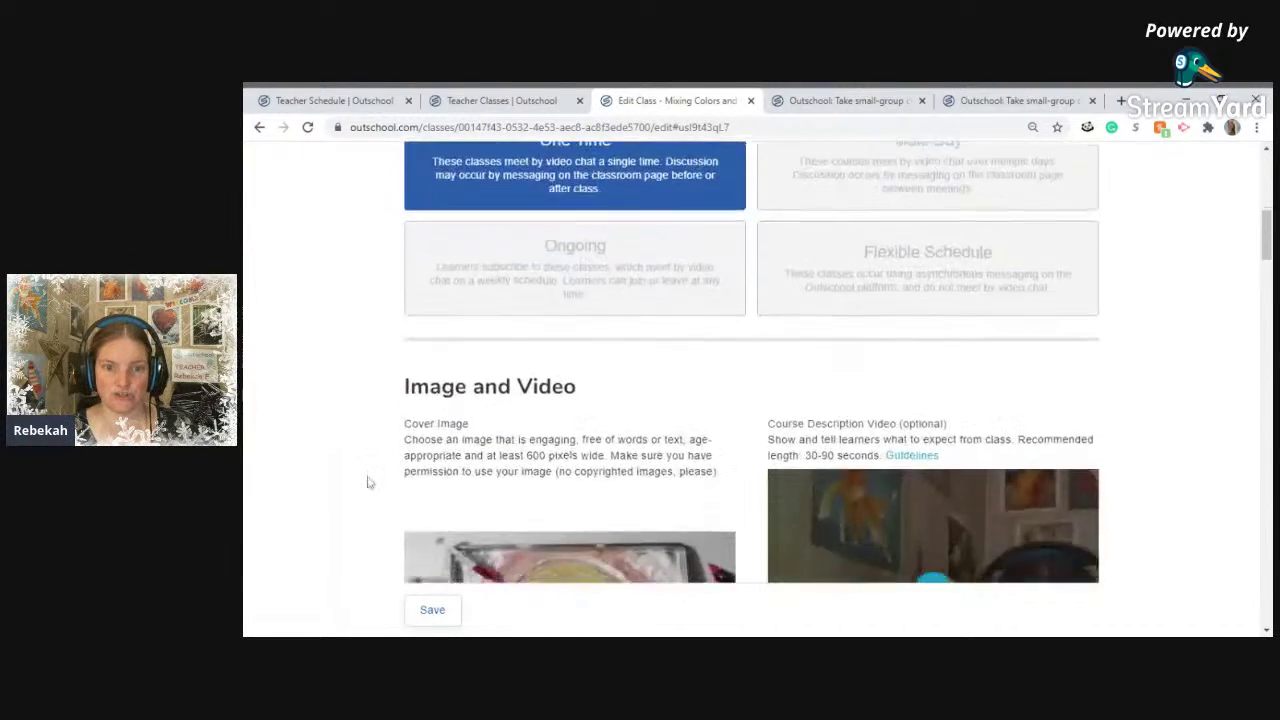
pyautogui.scroll(-1, 365, 483)
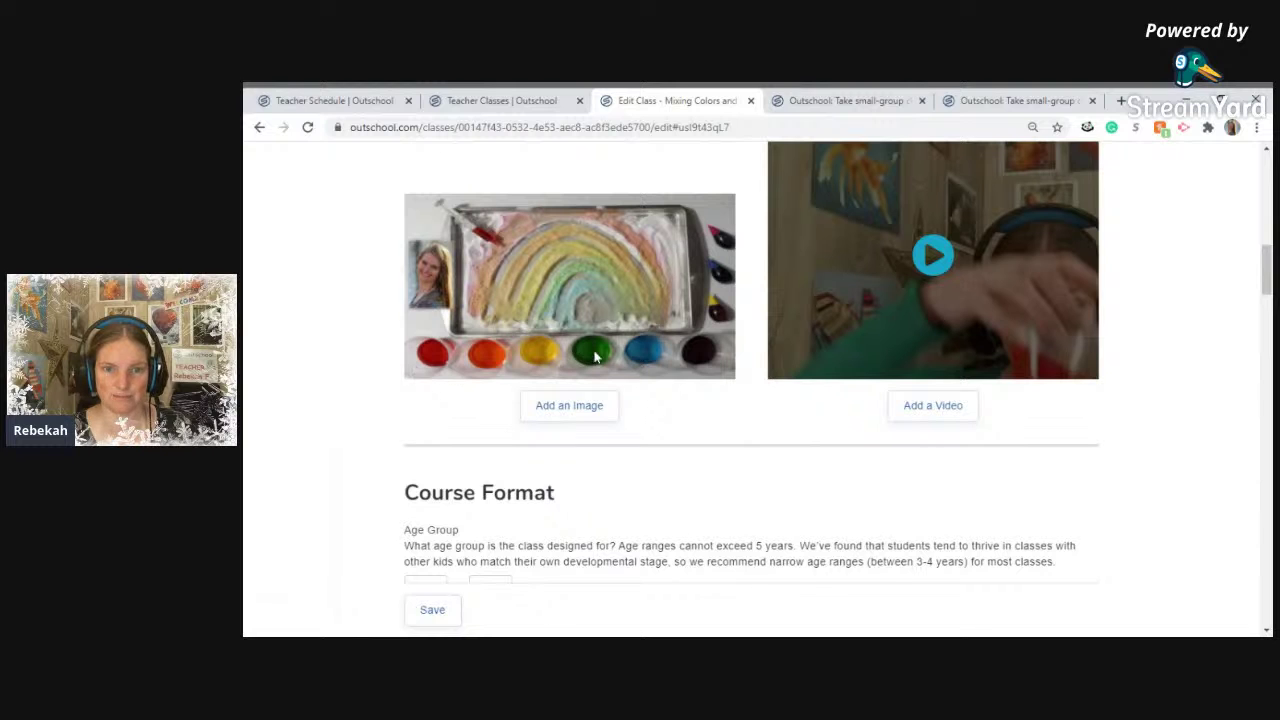
pyautogui.scroll(-3, 354, 370)
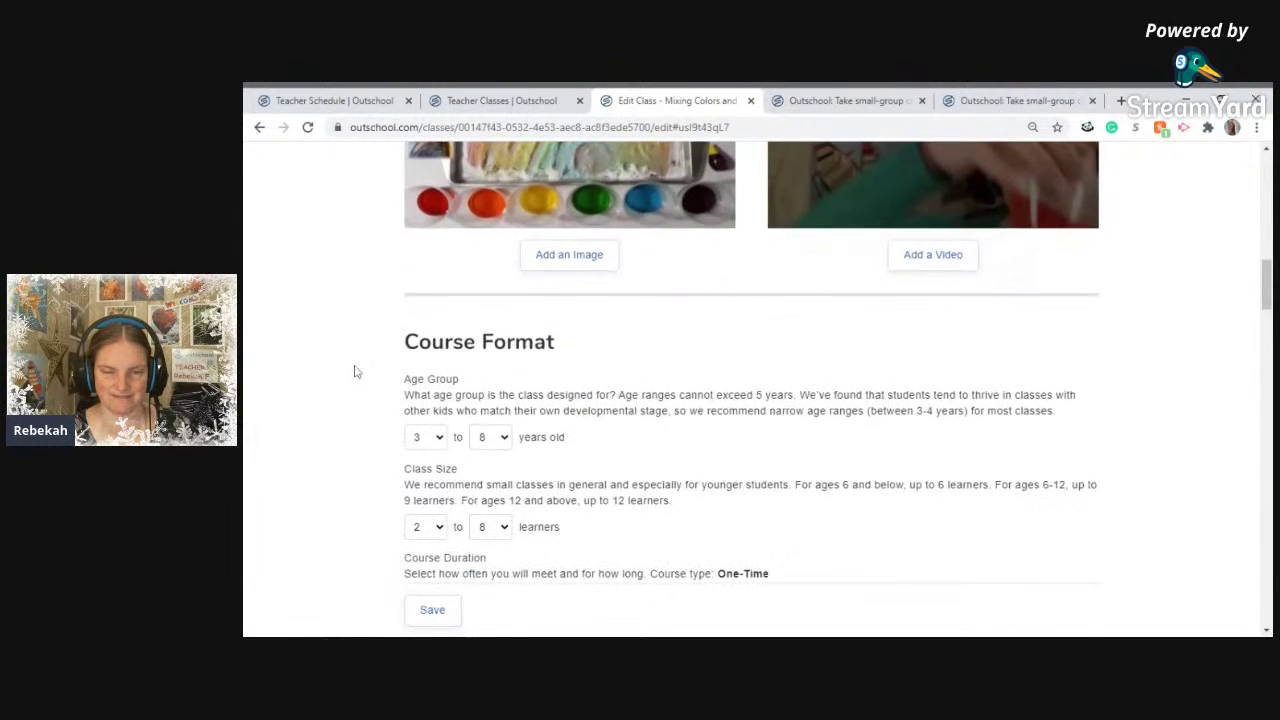
pyautogui.scroll(-1, 354, 371)
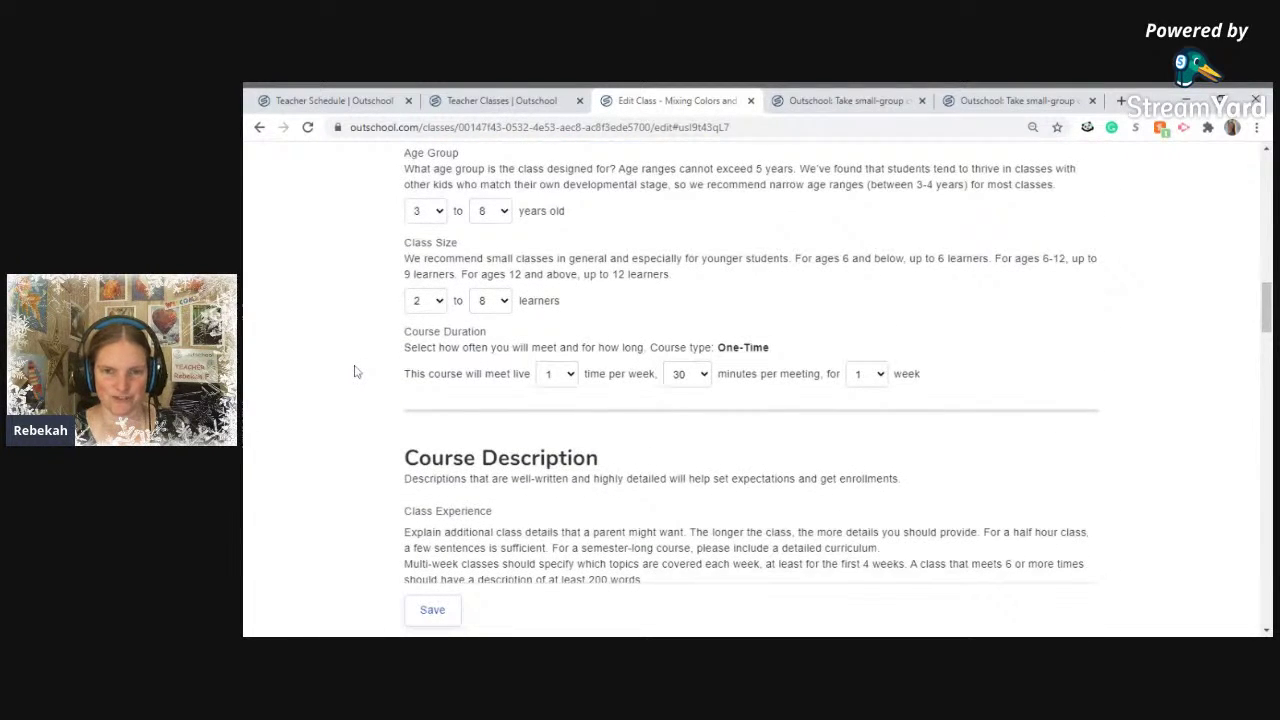
pyautogui.scroll(-1, 352, 373)
pyautogui.scroll(2, 352, 373)
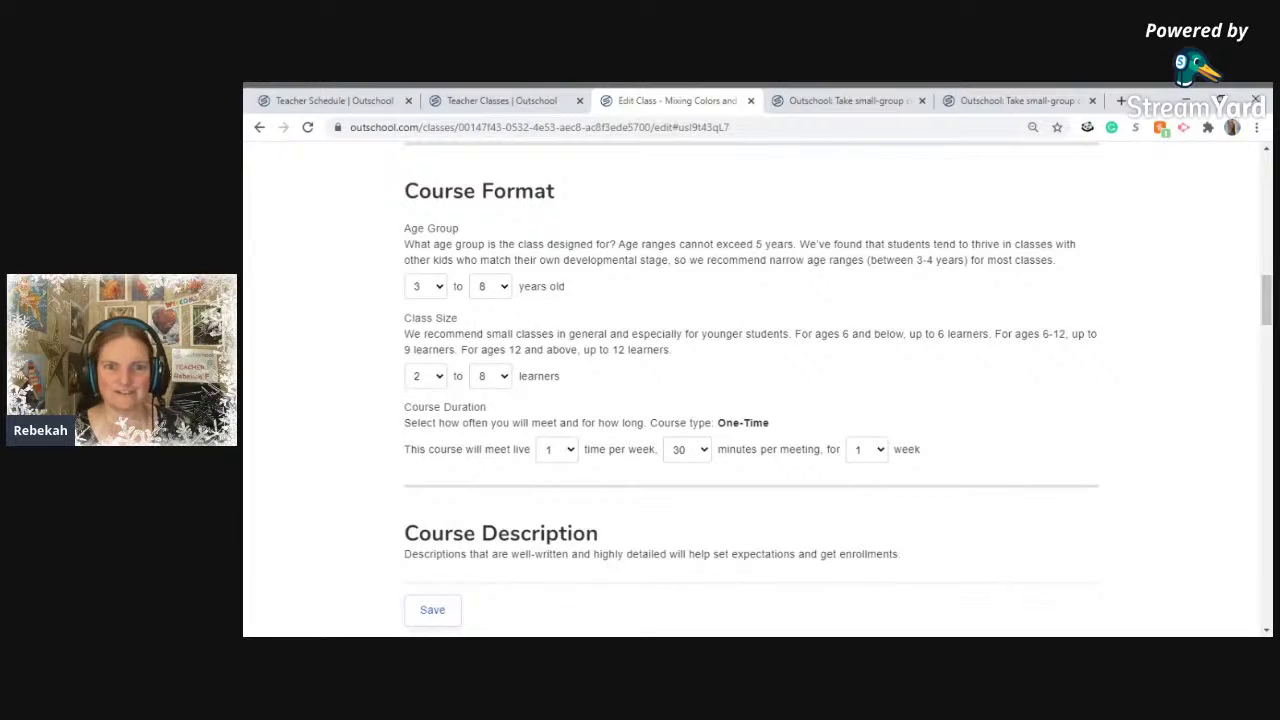
pyautogui.scroll(-5, 345, 379)
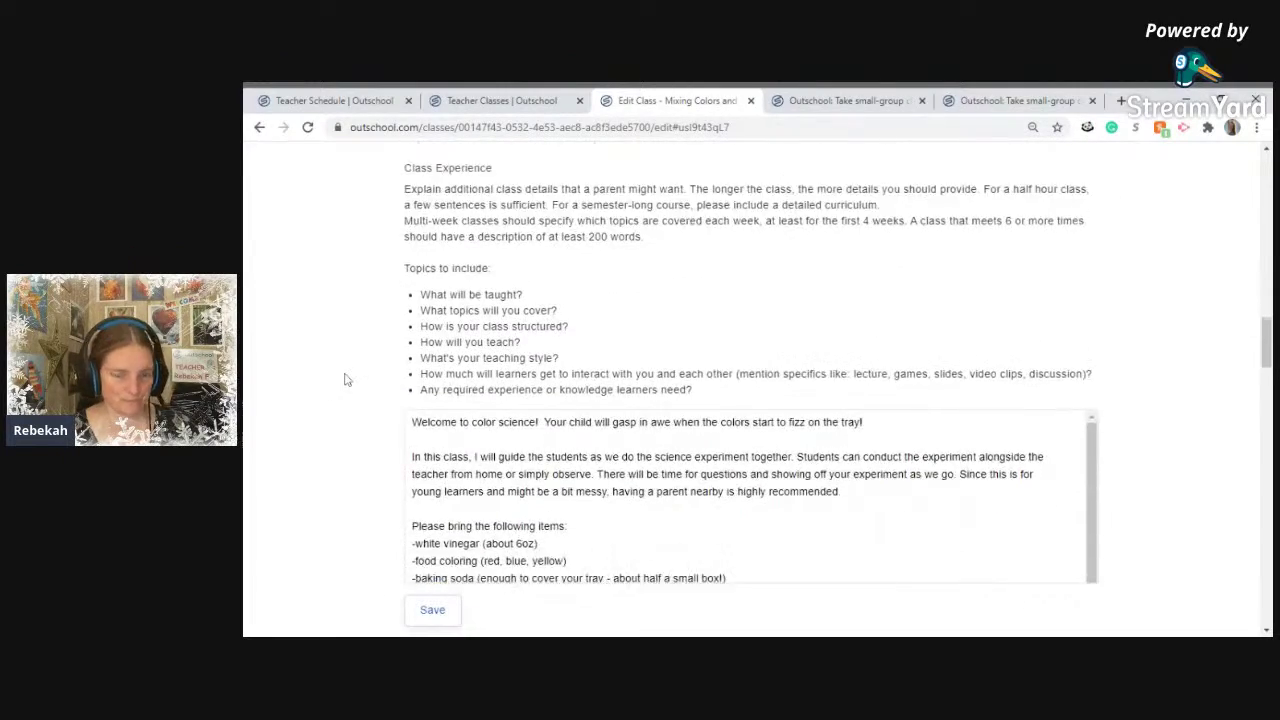
pyautogui.scroll(-5, 345, 379)
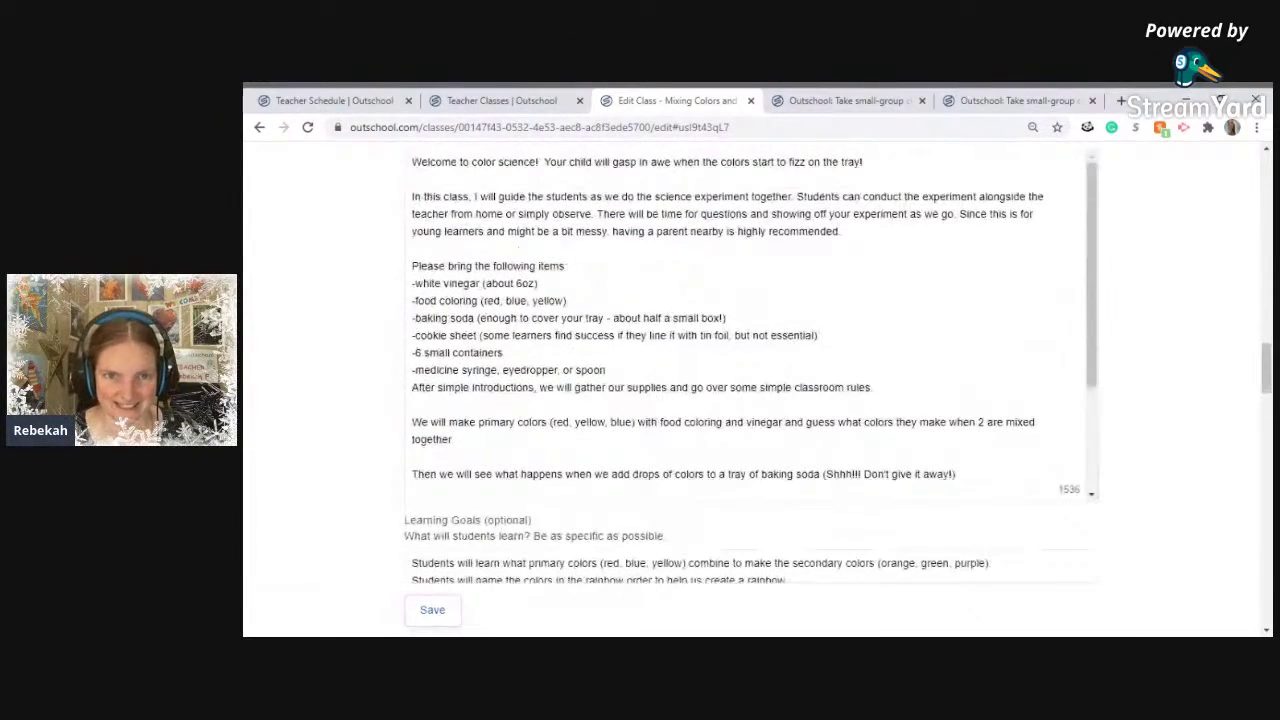
pyautogui.click(428, 620)
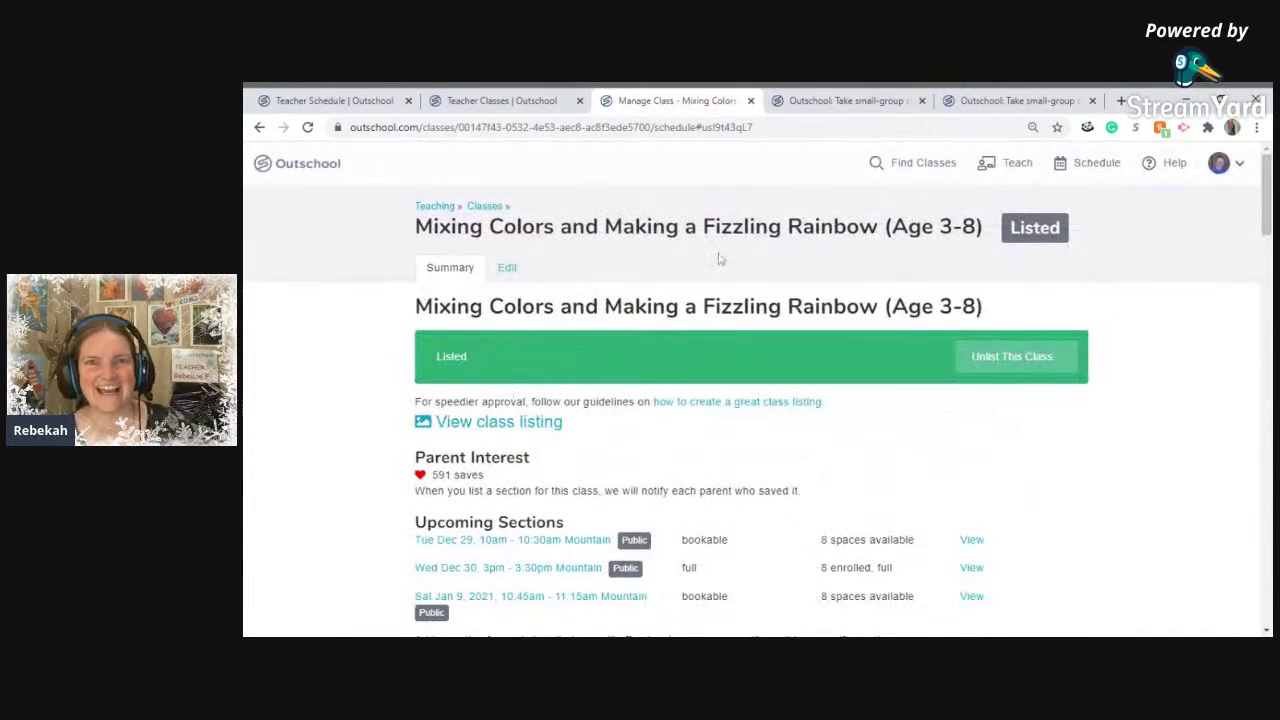
pyautogui.scroll(-2, 467, 384)
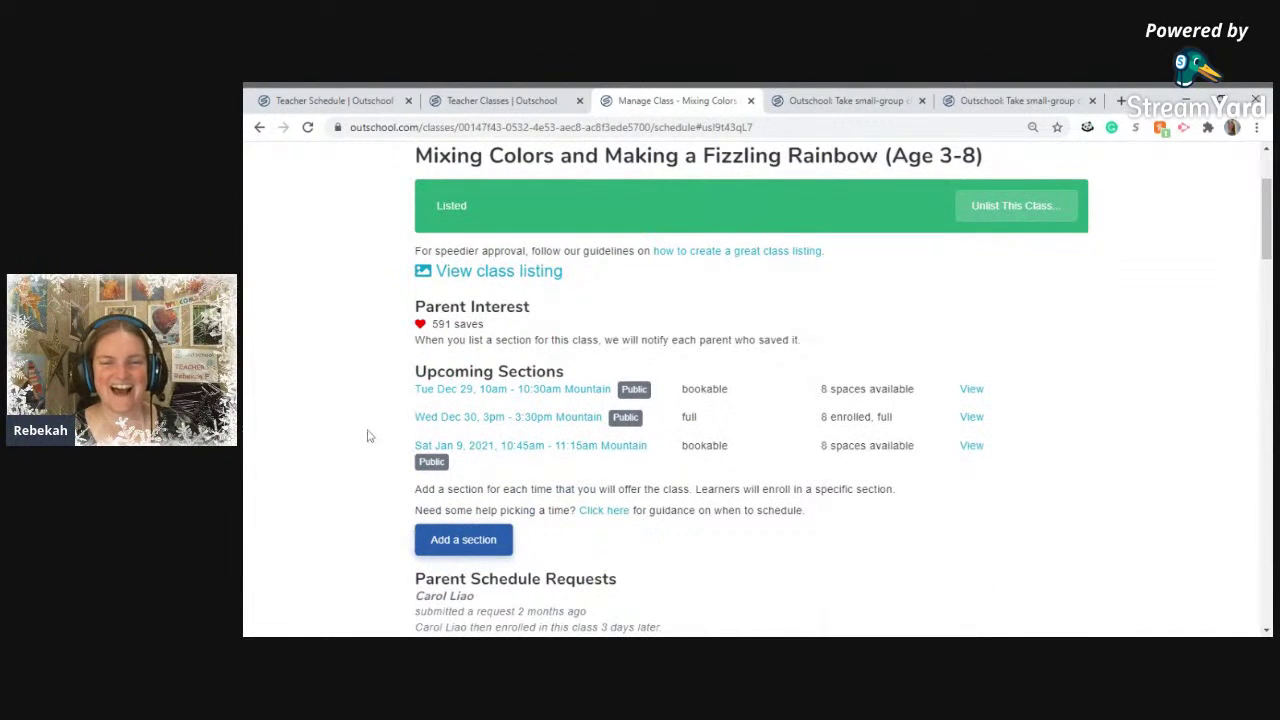
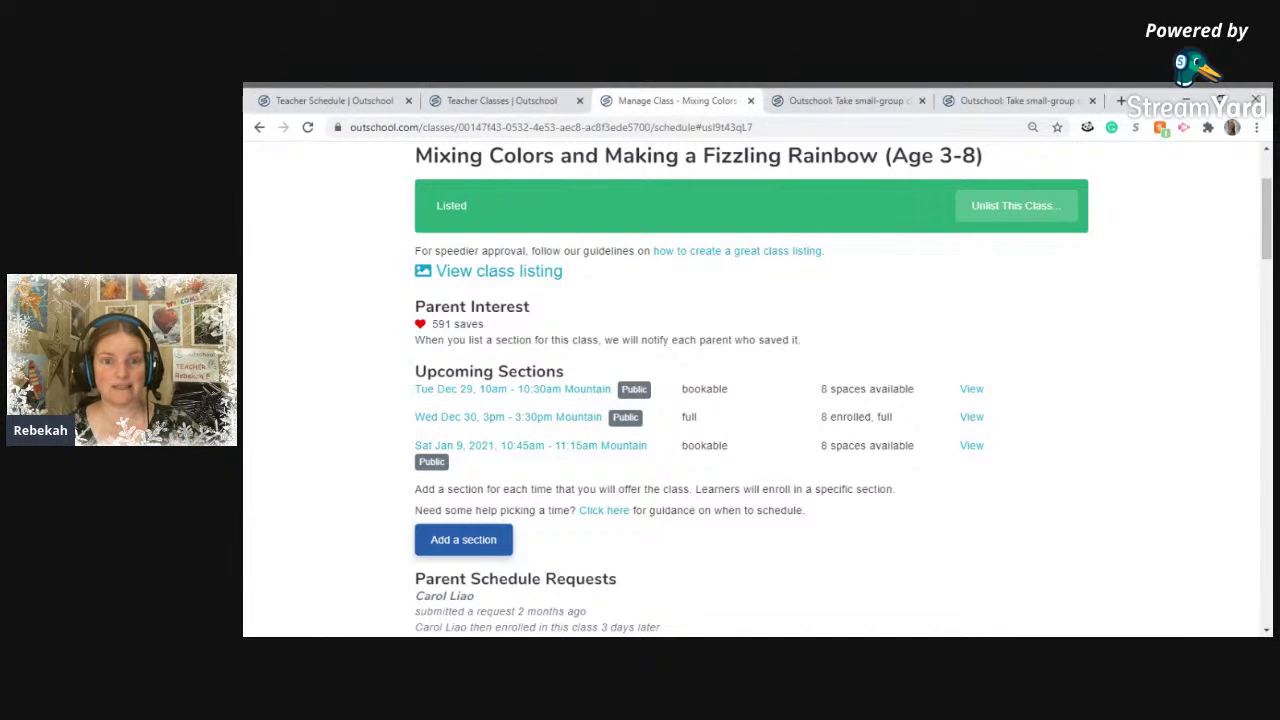
# Return to the teaching calendar and show January 2021.
pyautogui.click(345, 102)
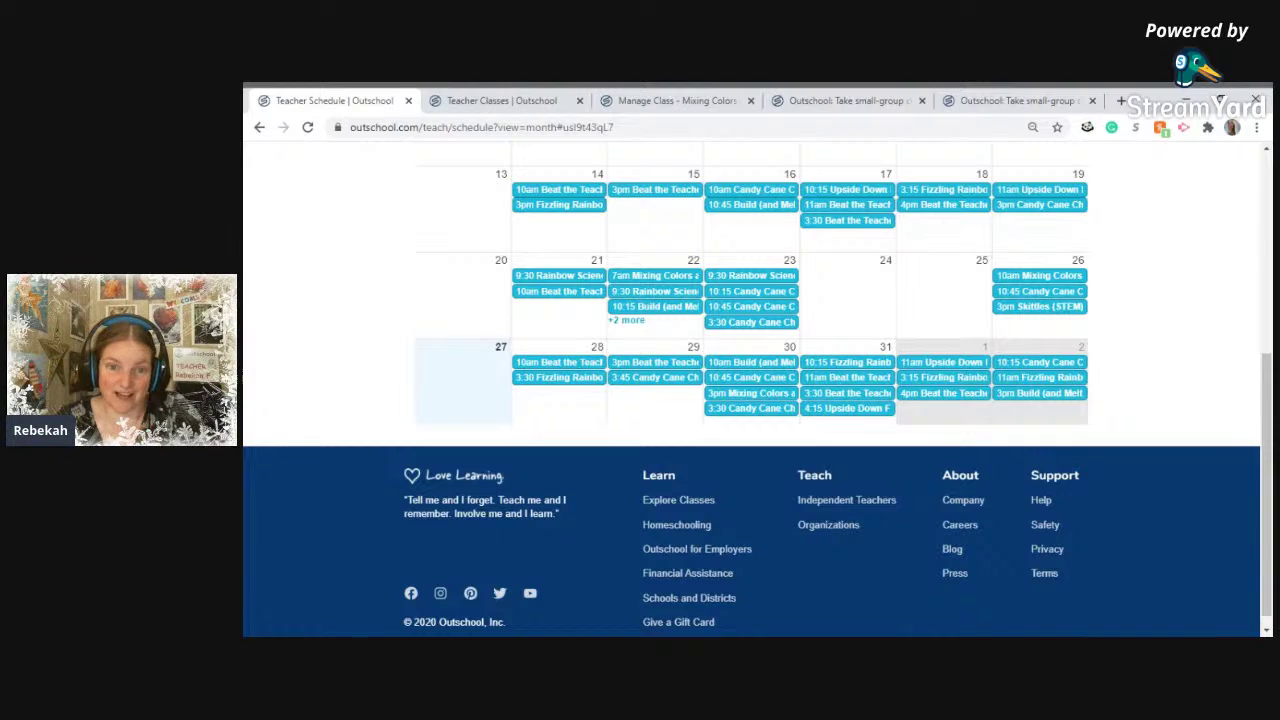
pyautogui.scroll(3, 281, 407)
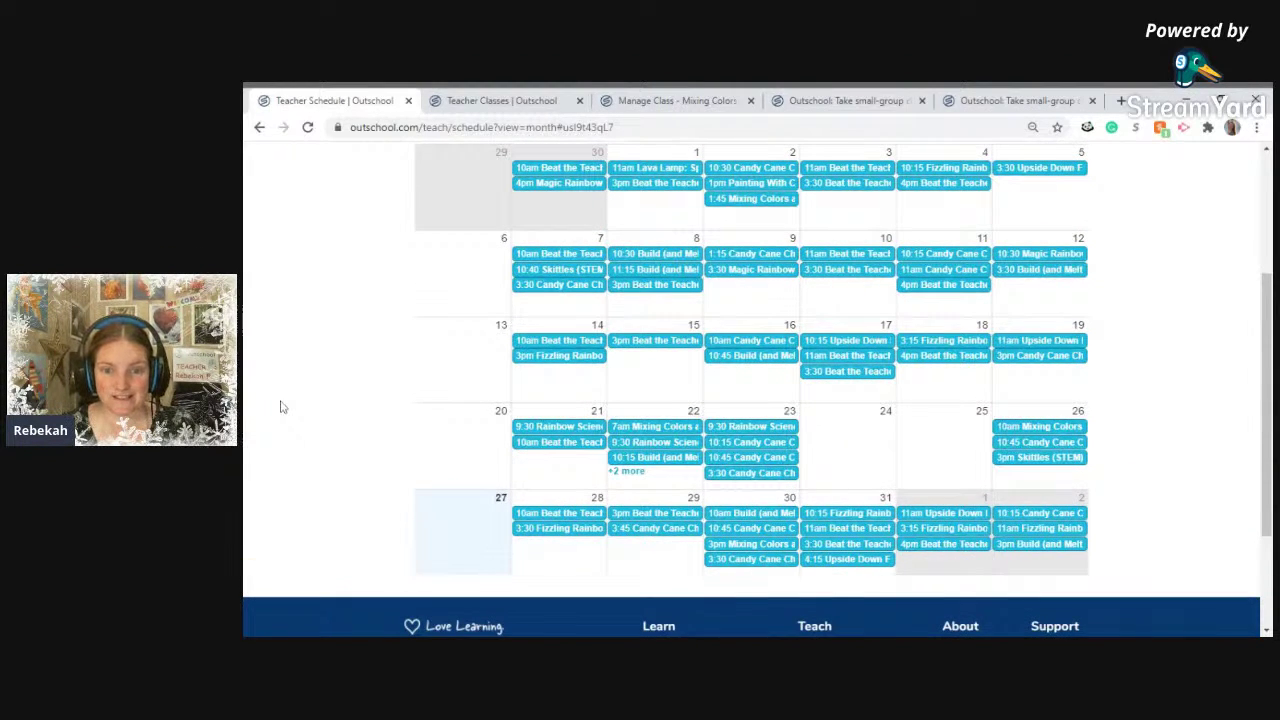
pyautogui.scroll(3, 281, 407)
pyautogui.click(547, 255)
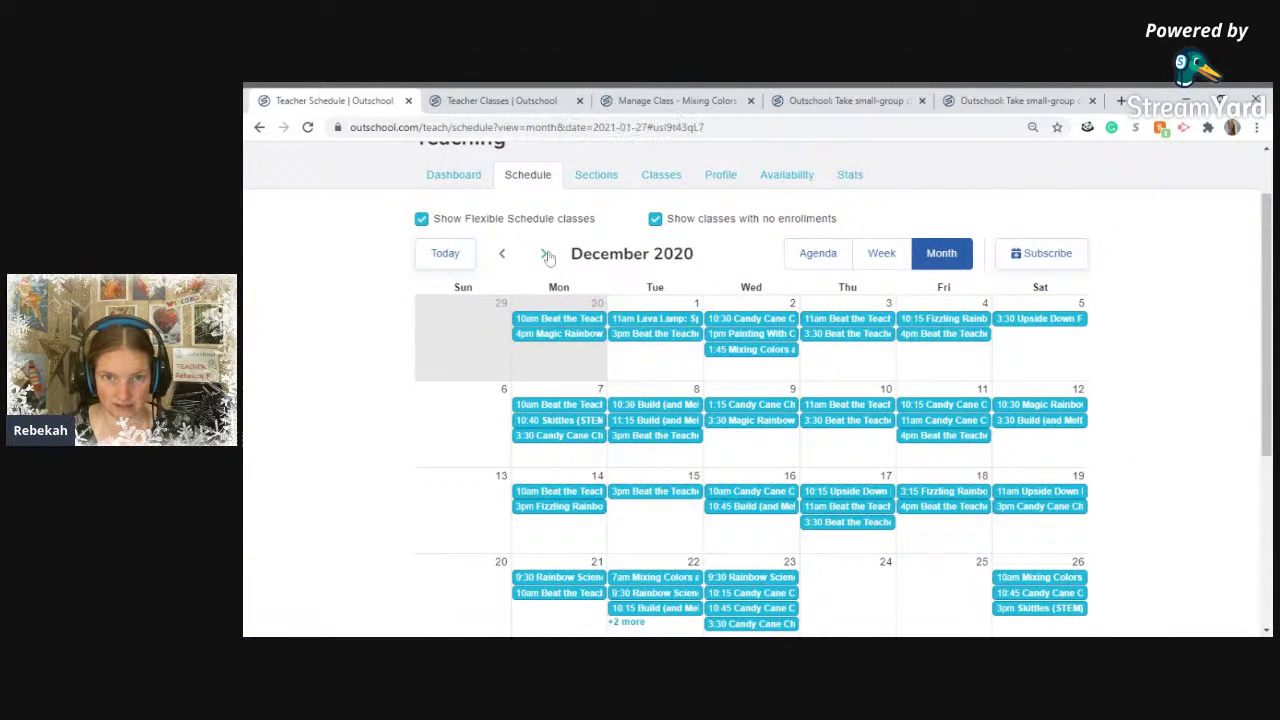
# Close the Mixing Colors class page and review the upcoming sections of the Skittles (STEM) class.
pyautogui.click(702, 101)
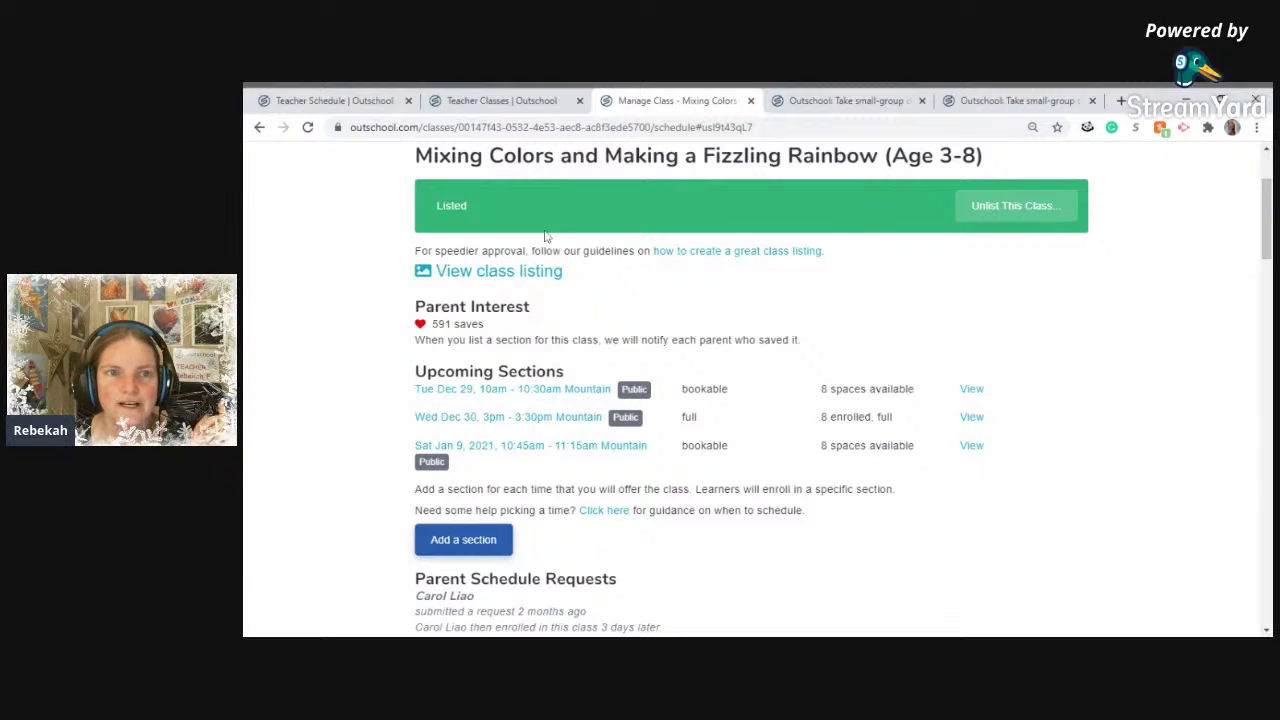
pyautogui.click(751, 101)
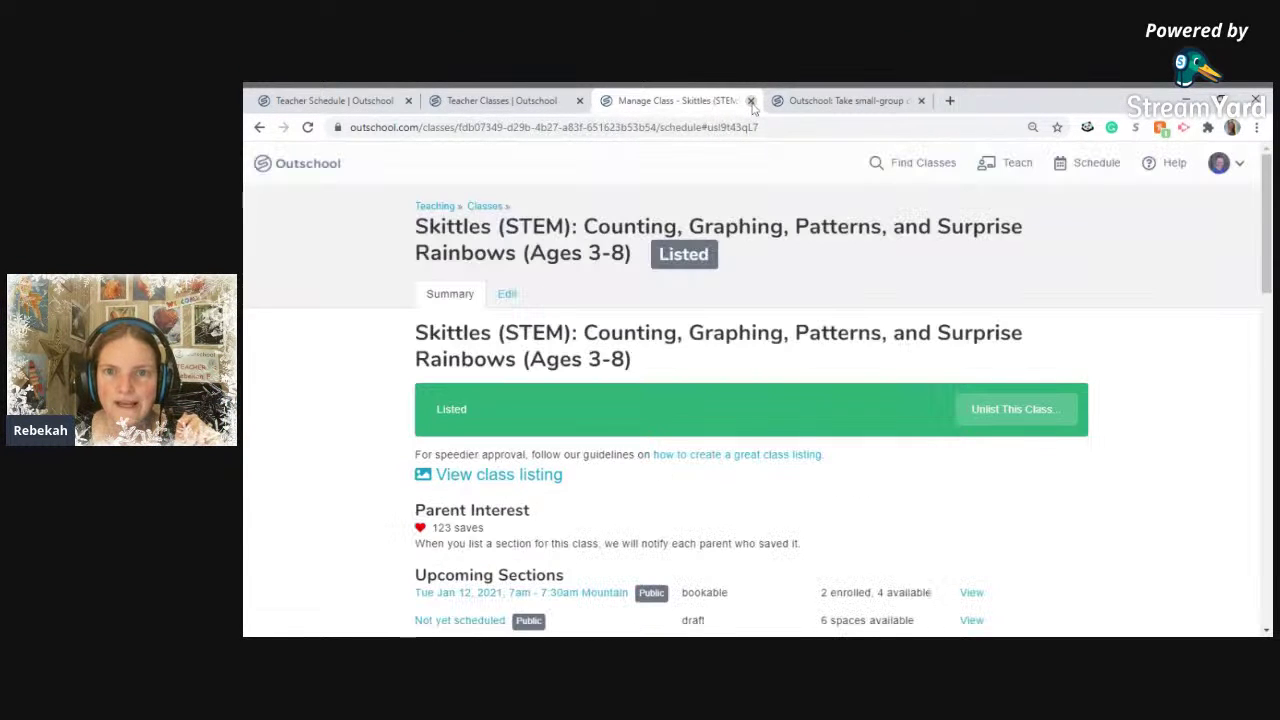
pyautogui.scroll(-1, 295, 452)
pyautogui.scroll(-1, 295, 452)
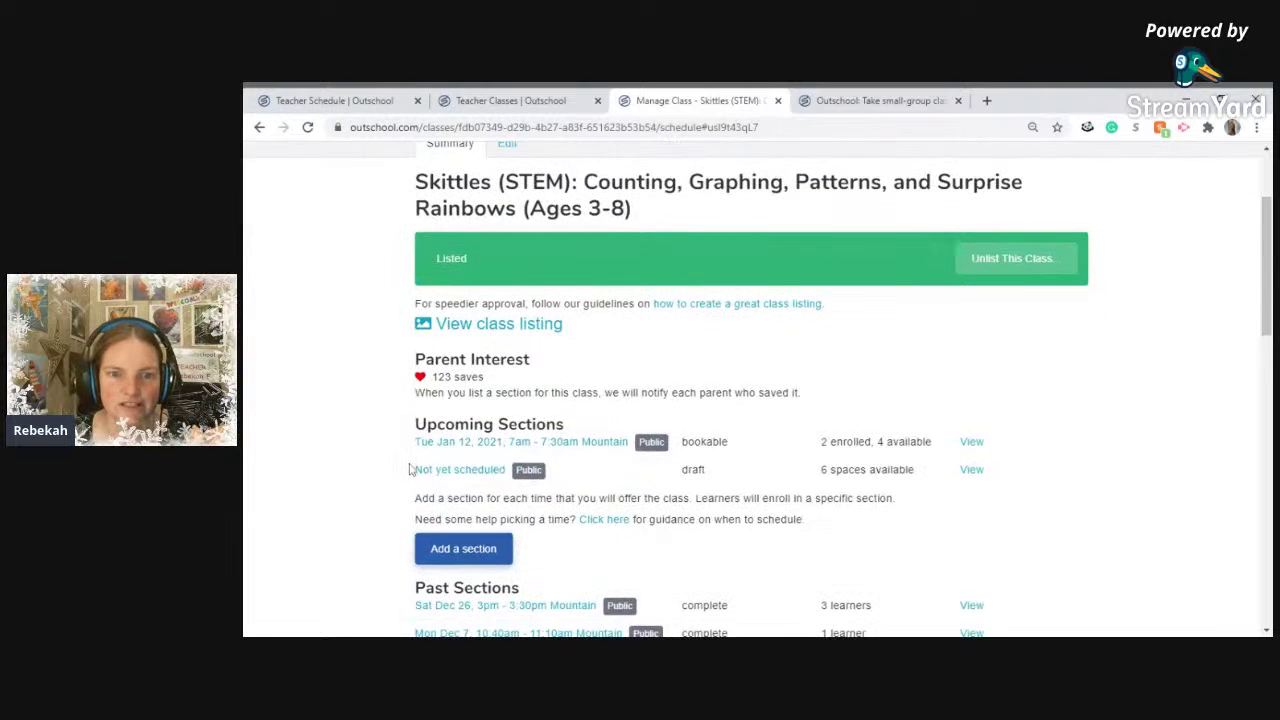
# Compare the Upside Down Fireworks and Skittles (STEM) classes' upcoming sections, and return to the January 2021 teaching calendar.
pyautogui.click(892, 101)
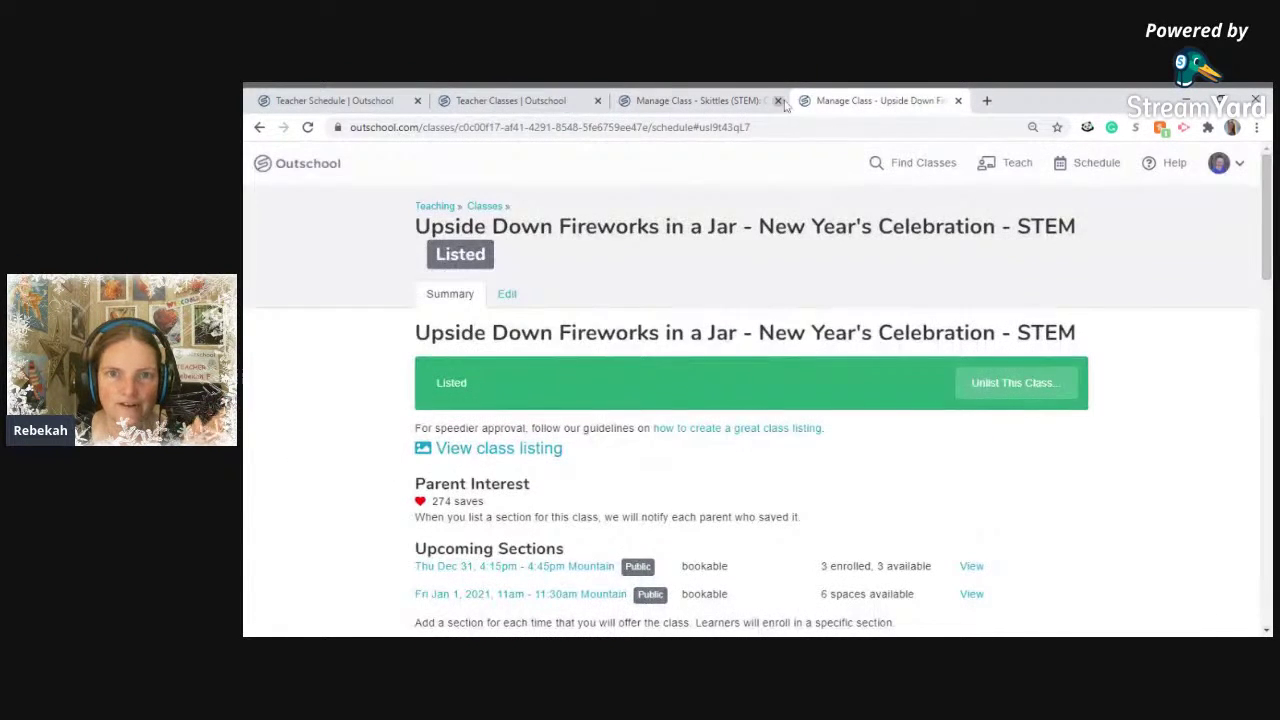
pyautogui.click(692, 103)
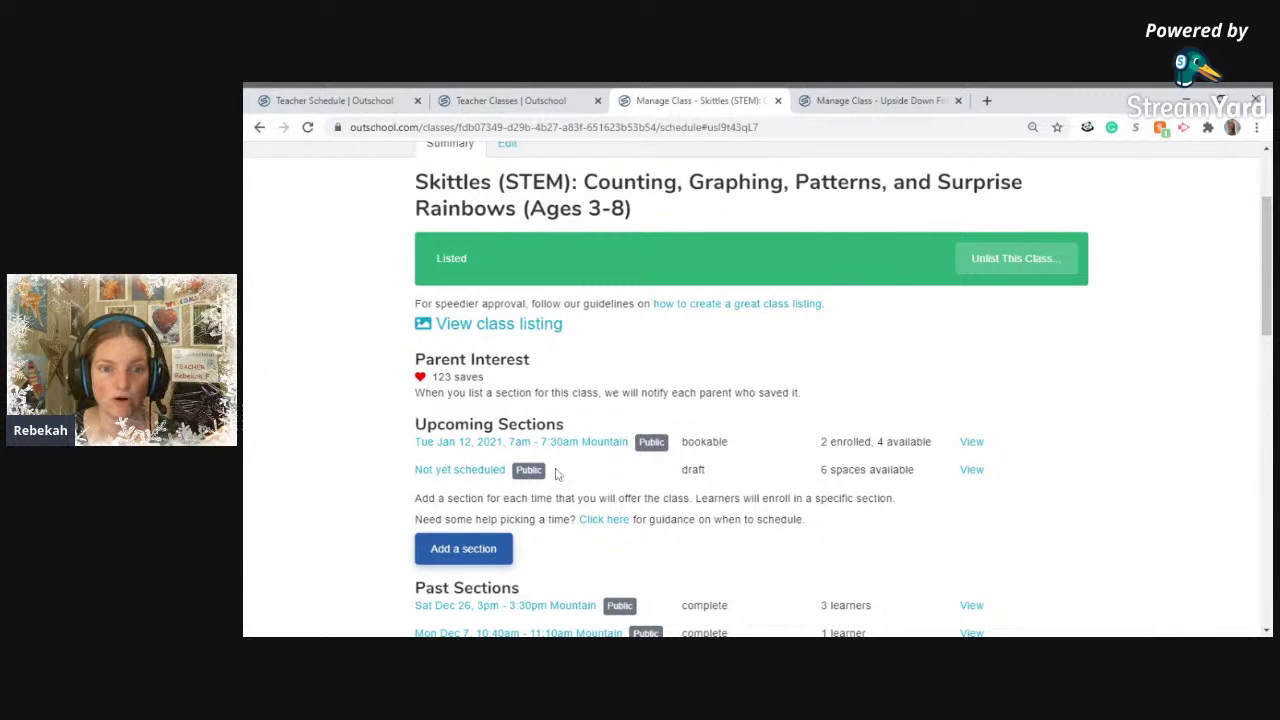
pyautogui.click(290, 100)
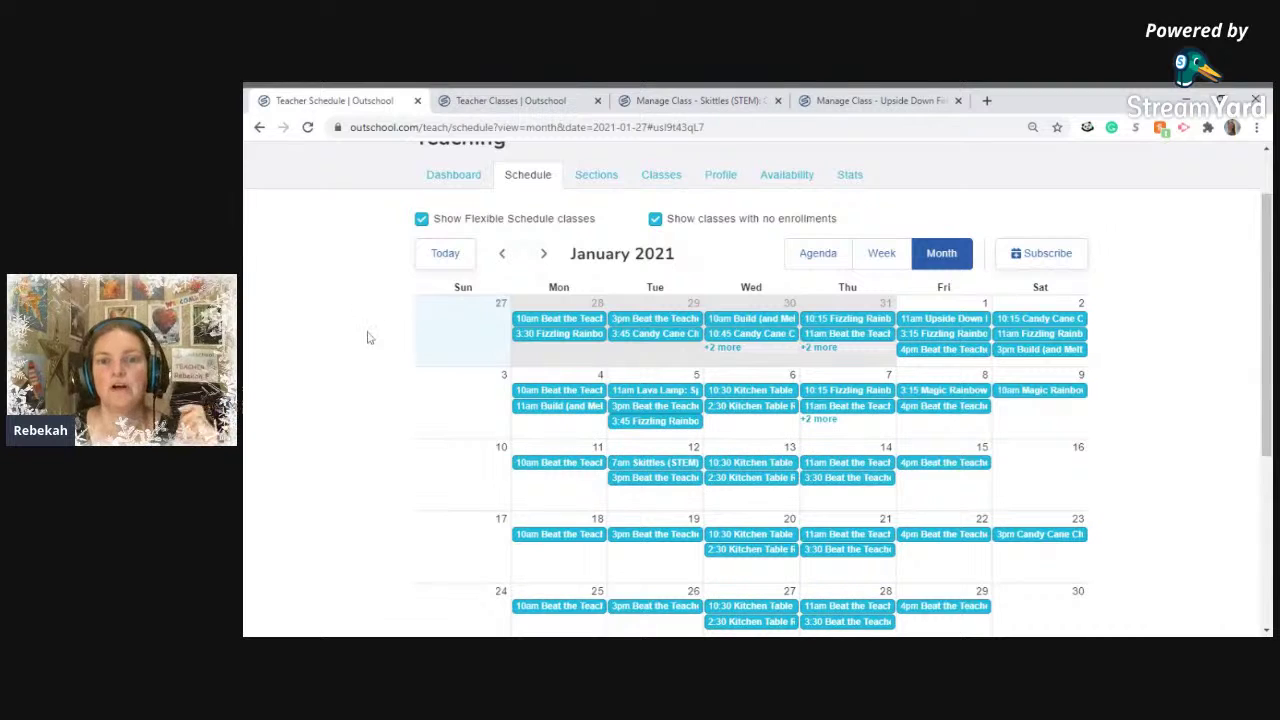
# Show December 2020 in the teaching calendar, review its scheduled classes through the last week, and reload the calendar.
pyautogui.click(503, 256)
pyautogui.scroll(-3, 330, 355)
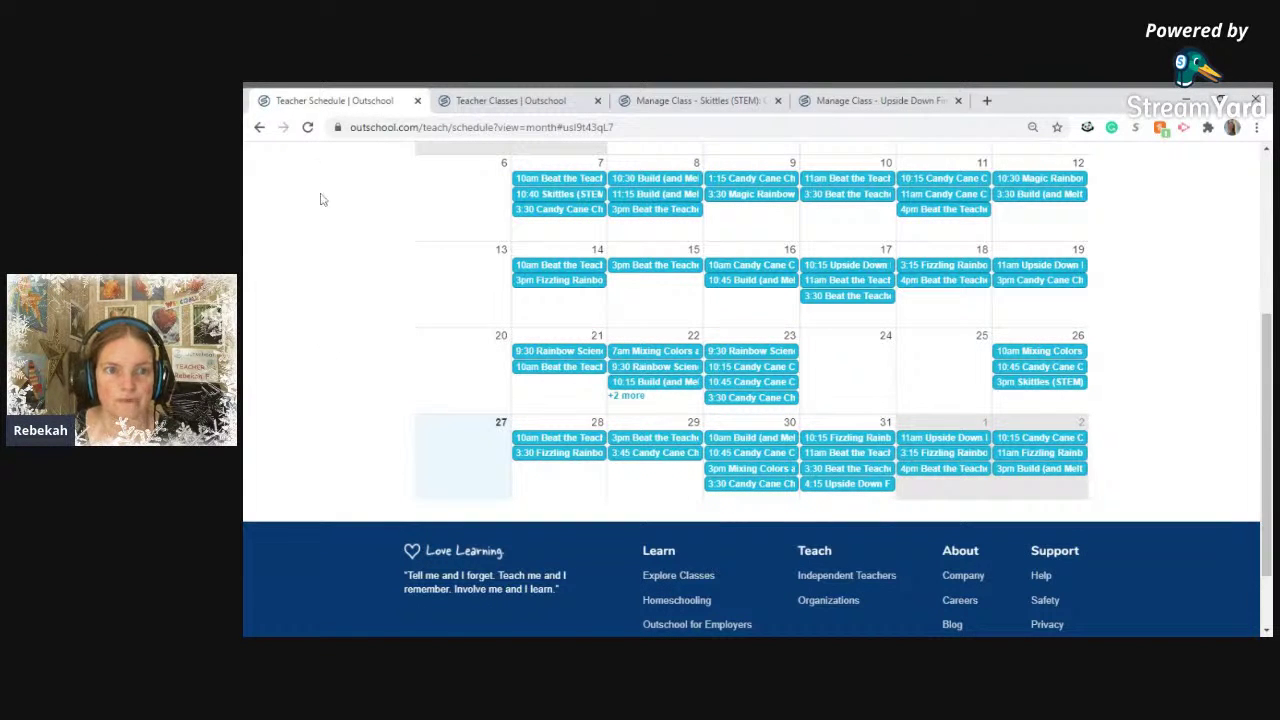
pyautogui.scroll(1, 706, 447)
pyautogui.scroll(-1, 706, 447)
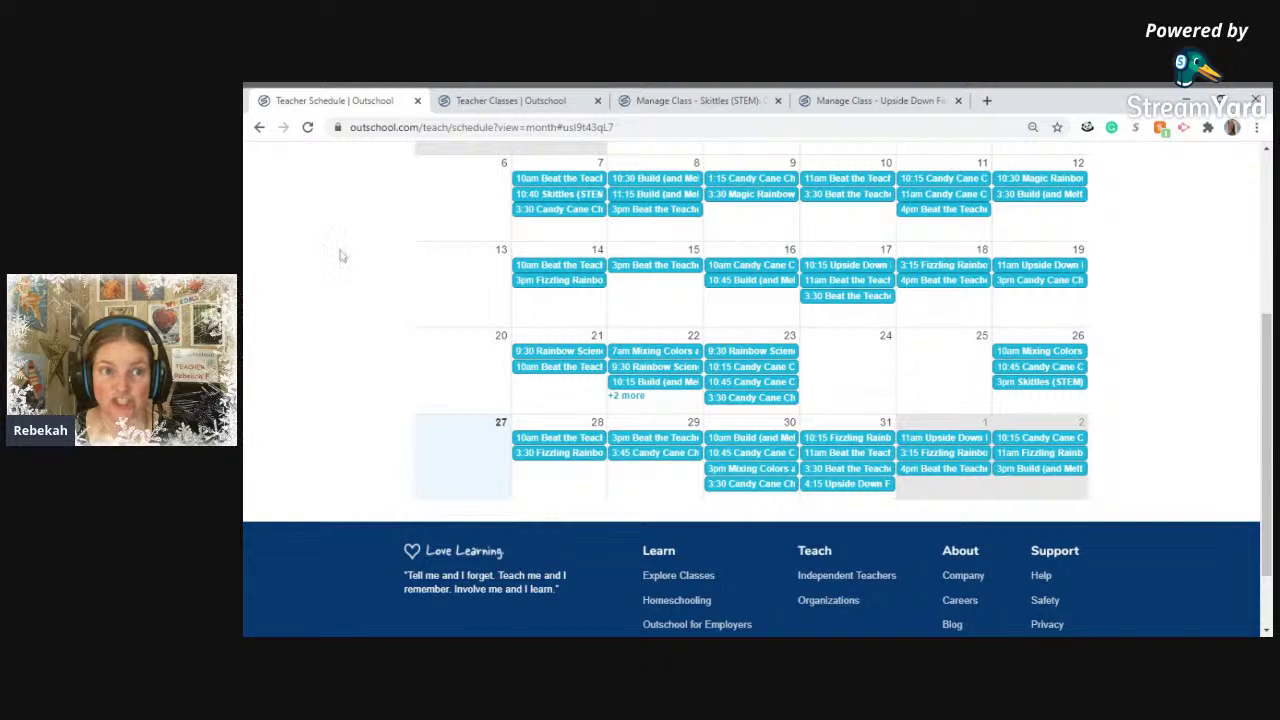
pyautogui.click(309, 129)
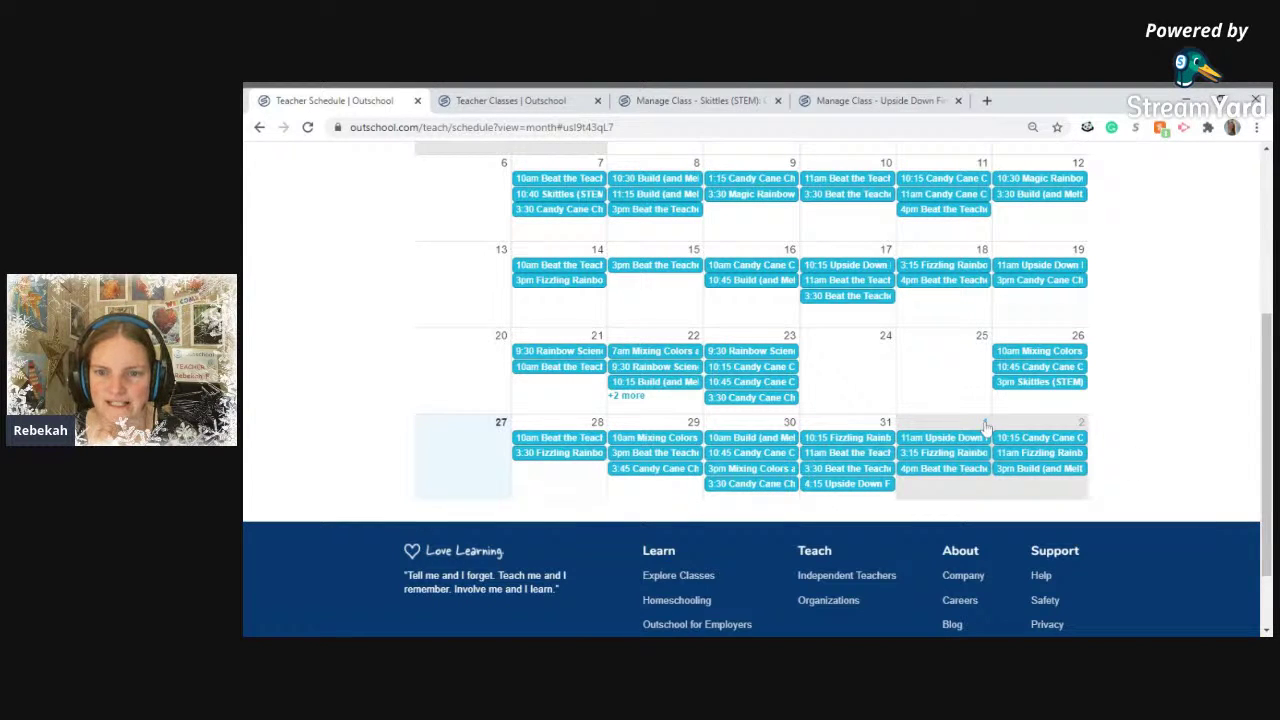
# Open the Skittles (STEM) class's not-yet-scheduled section and review its visibility, meeting times and available spaces.
pyautogui.click(638, 100)
pyautogui.click(474, 470)
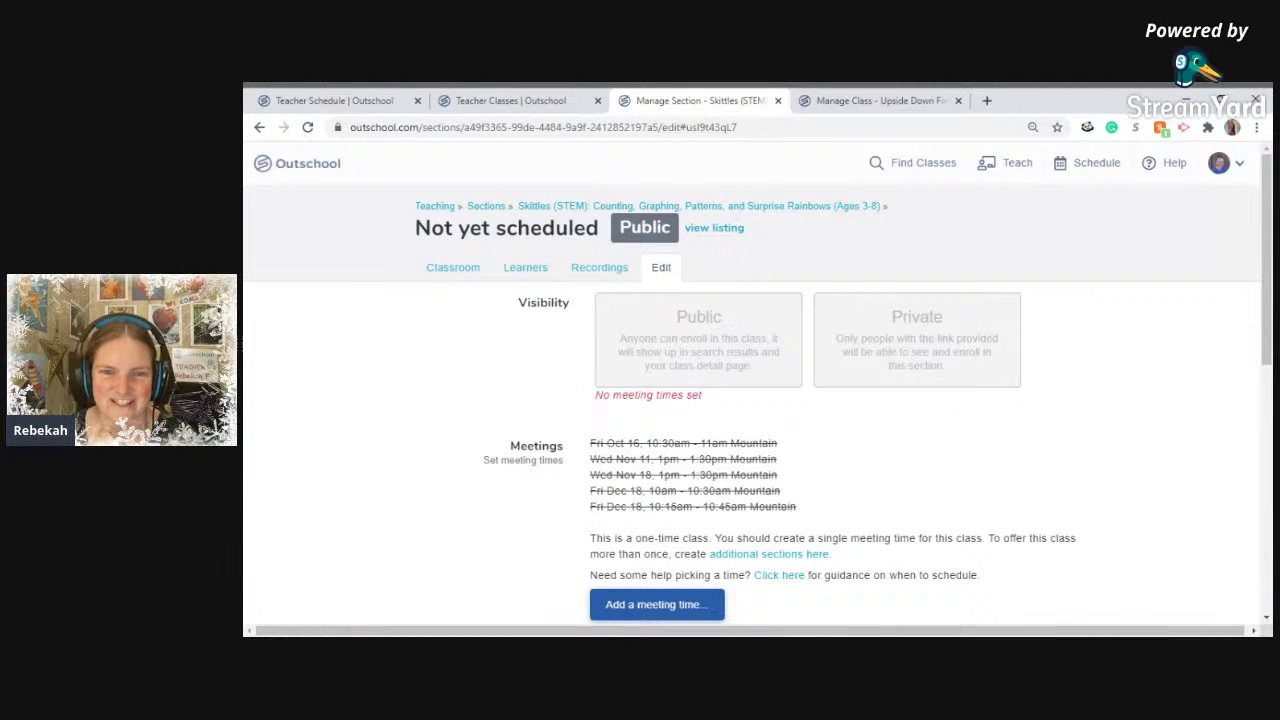
pyautogui.scroll(-2, 545, 540)
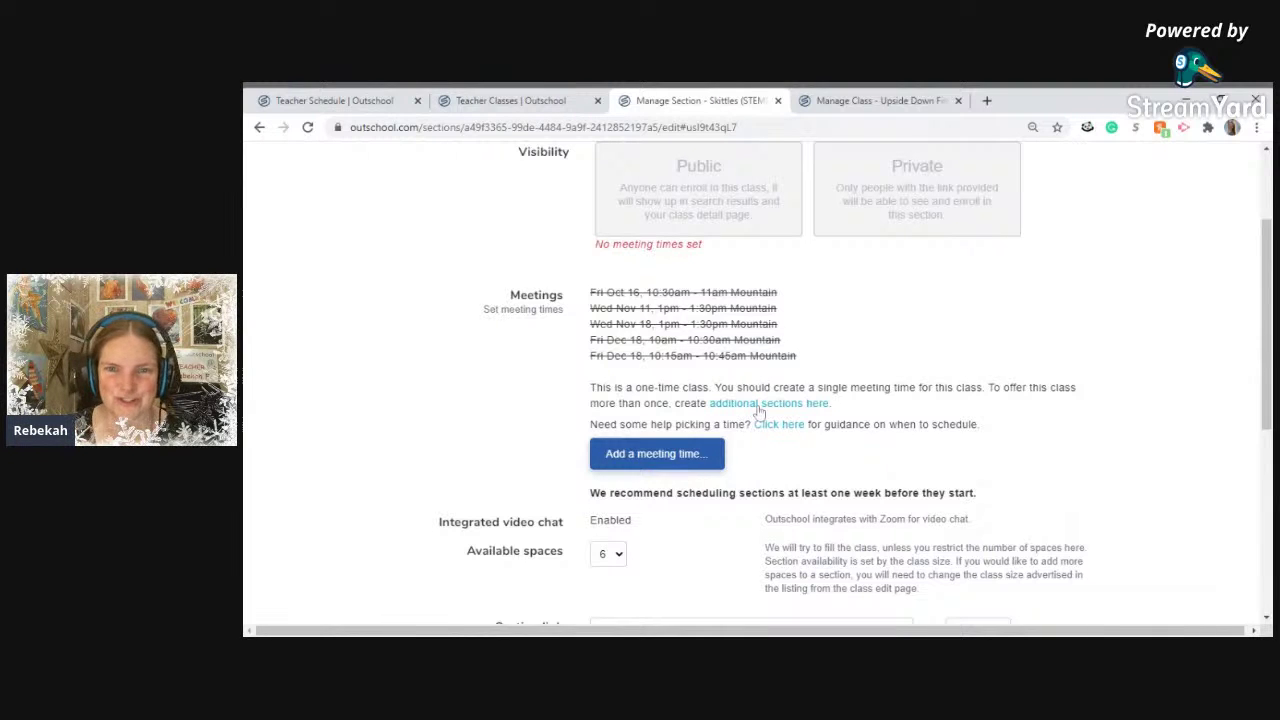
pyautogui.scroll(2, 760, 410)
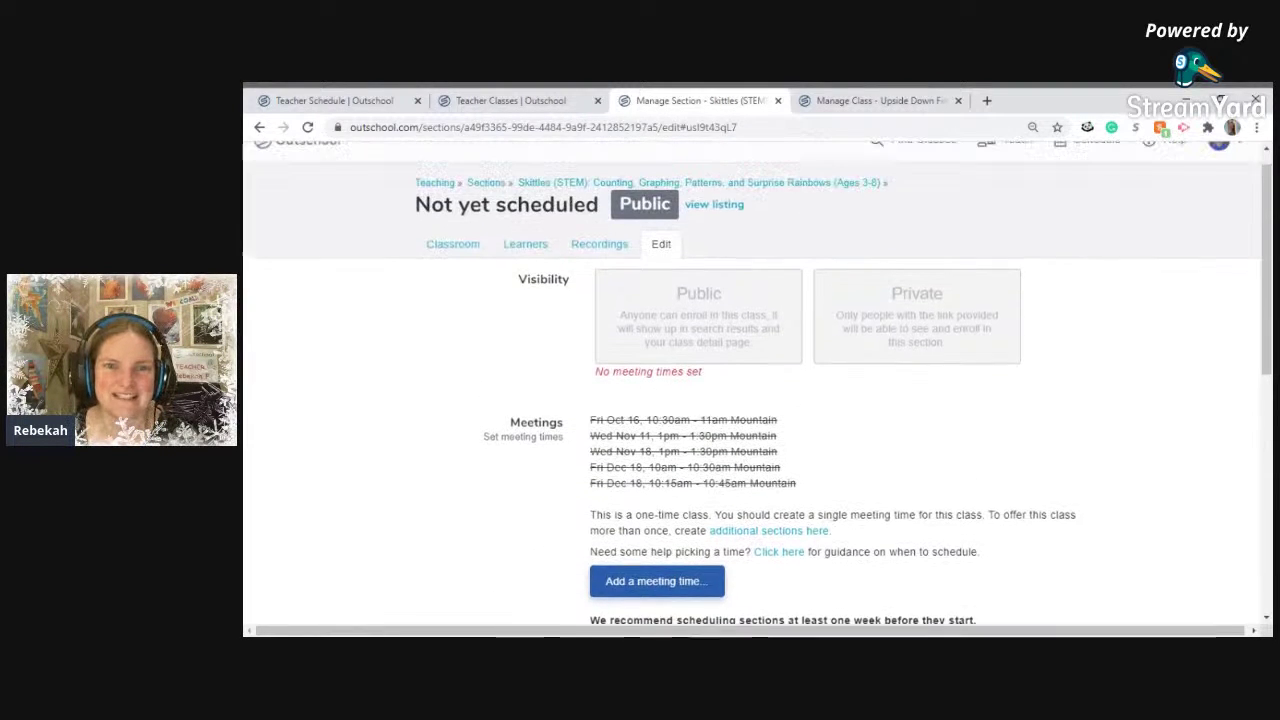
pyautogui.scroll(-2, 709, 403)
pyautogui.scroll(-1, 634, 420)
pyautogui.scroll(3, 670, 432)
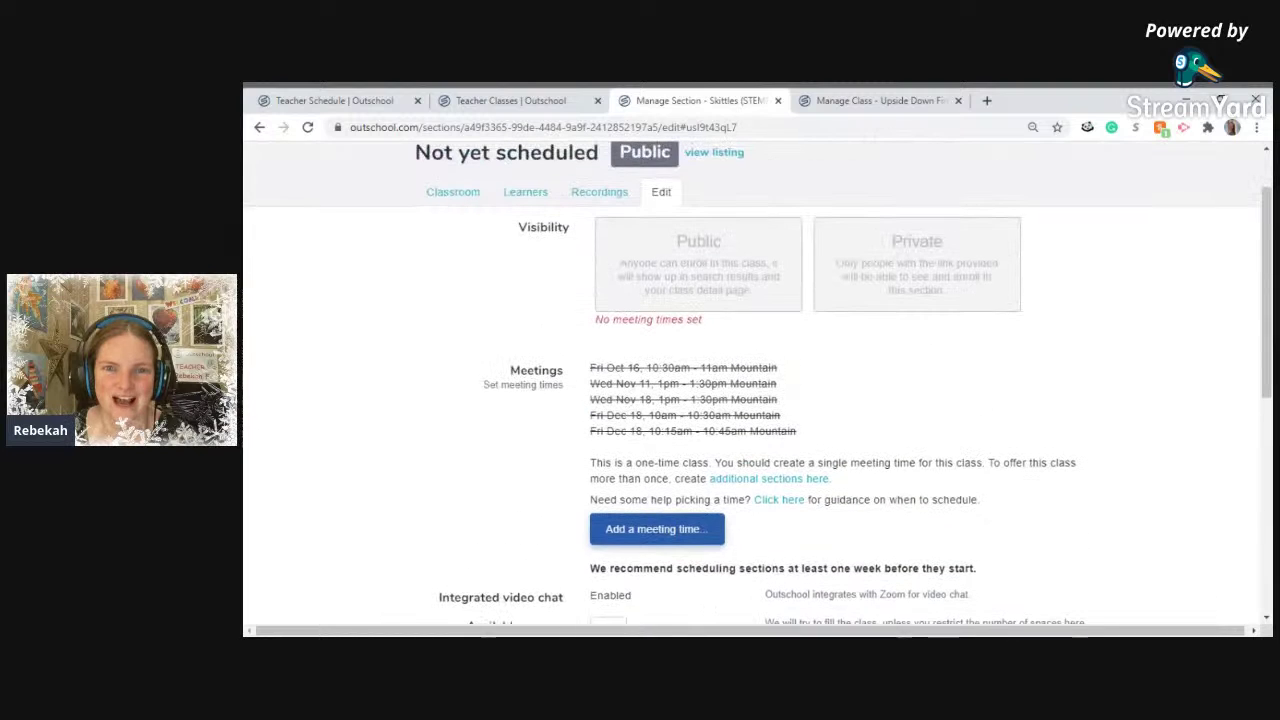
pyautogui.scroll(1, 502, 204)
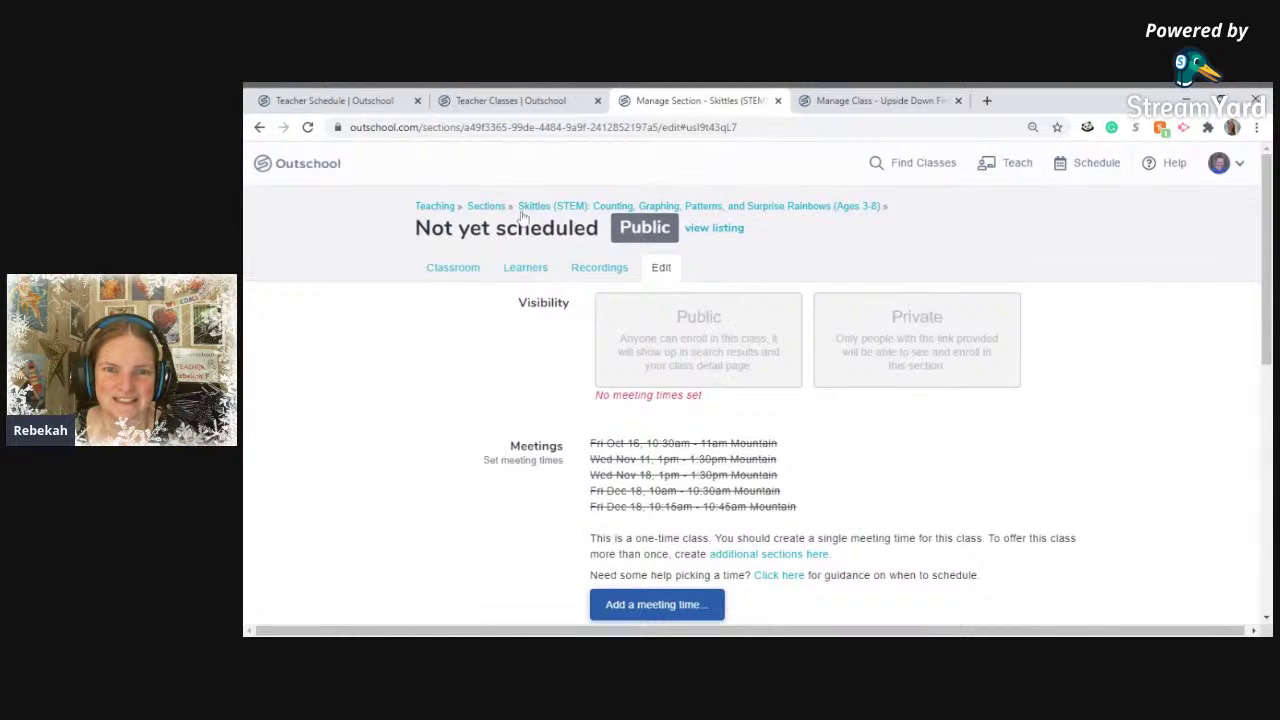
# Return to the Skittles (STEM) class summary and examine its past sections with their enrollments and cancellations.
pyautogui.click(607, 207)
pyautogui.scroll(-5, 480, 430)
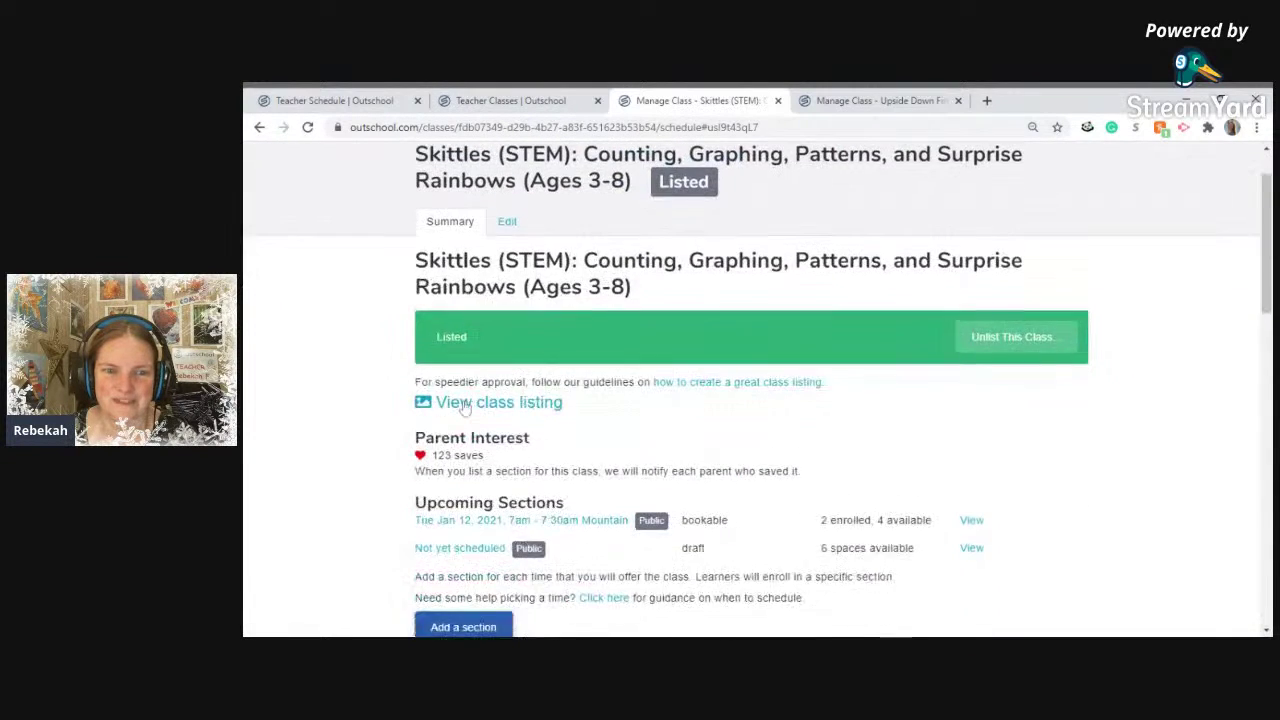
pyautogui.scroll(-5, 489, 455)
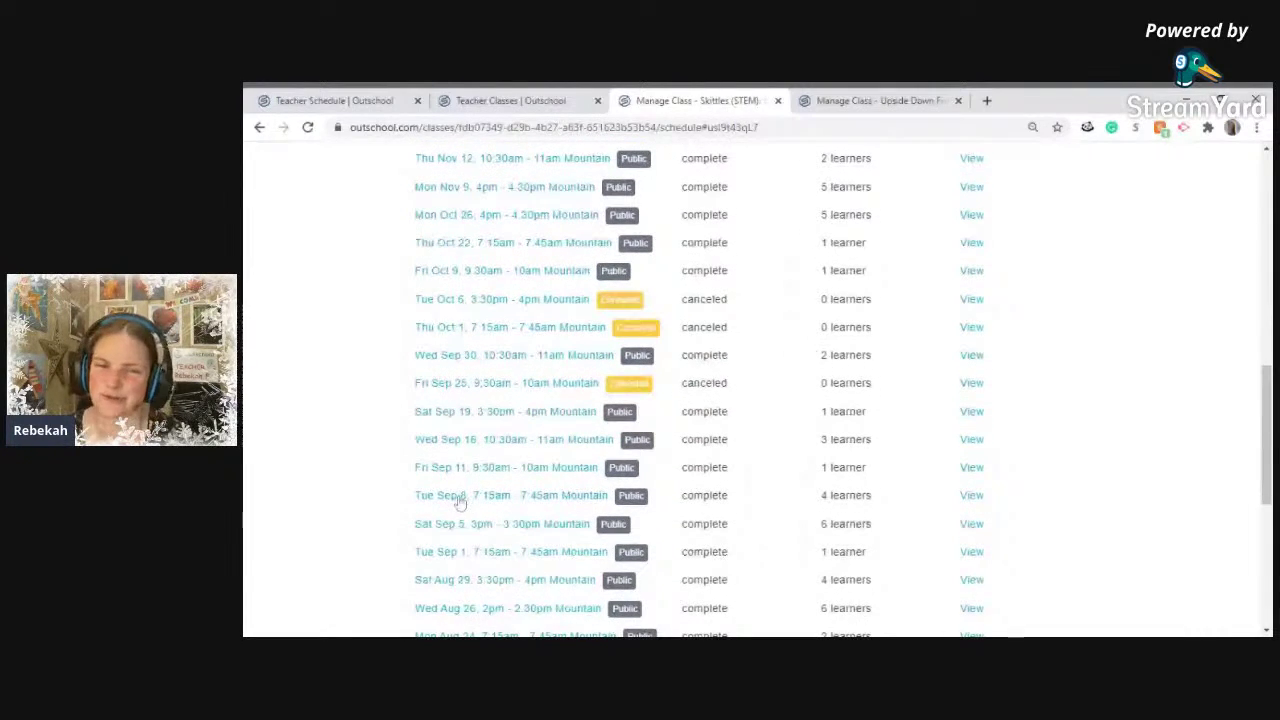
pyautogui.scroll(-3, 459, 502)
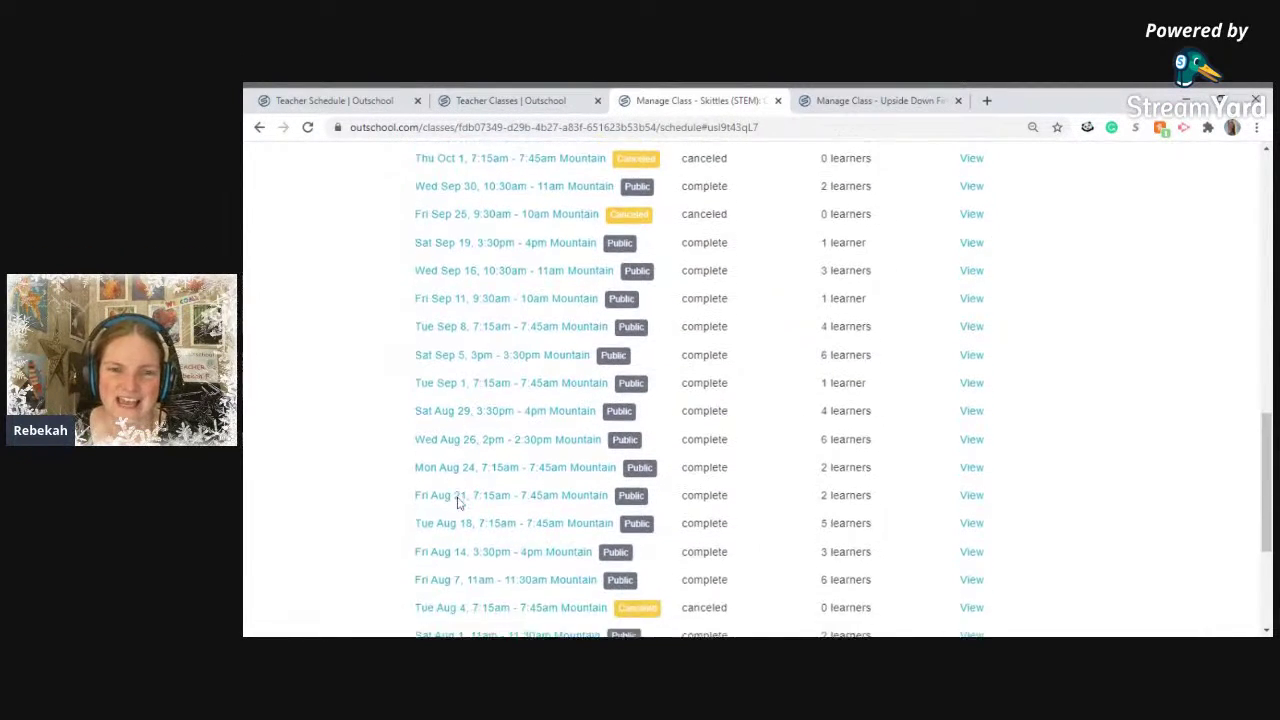
pyautogui.scroll(-1, 459, 502)
pyautogui.scroll(3, 577, 543)
pyautogui.scroll(5, 577, 543)
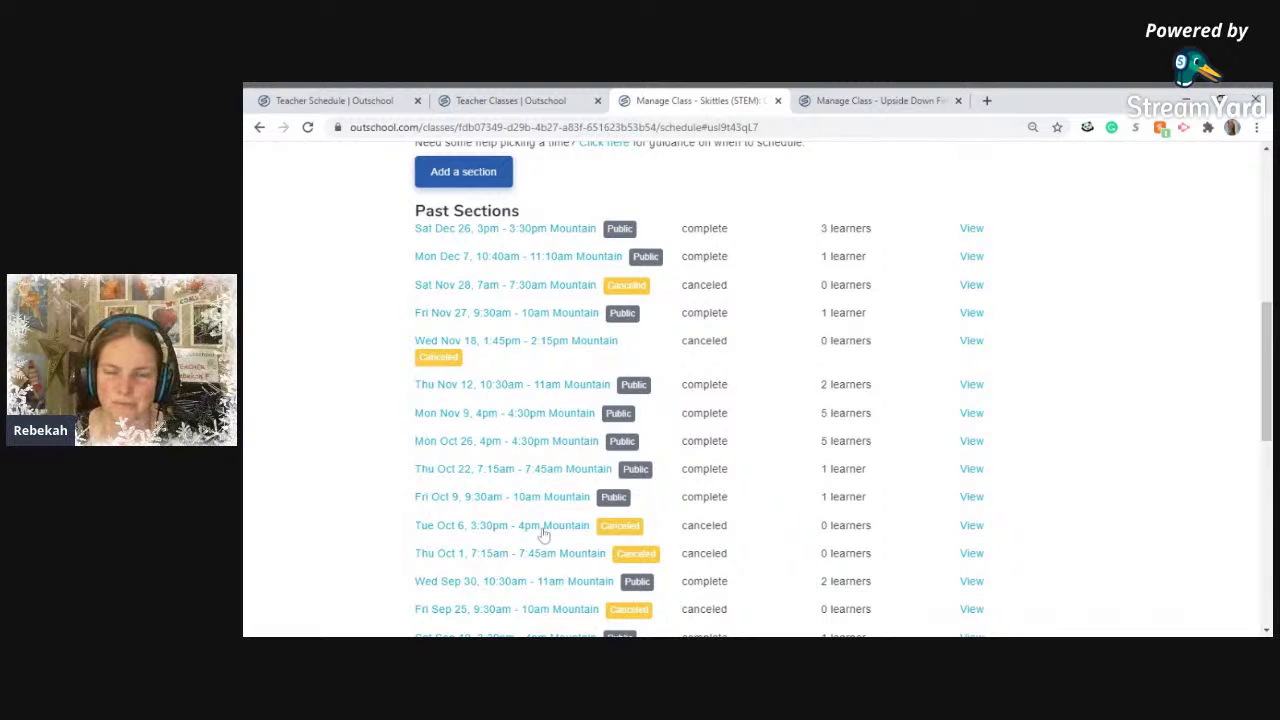
pyautogui.scroll(2, 543, 535)
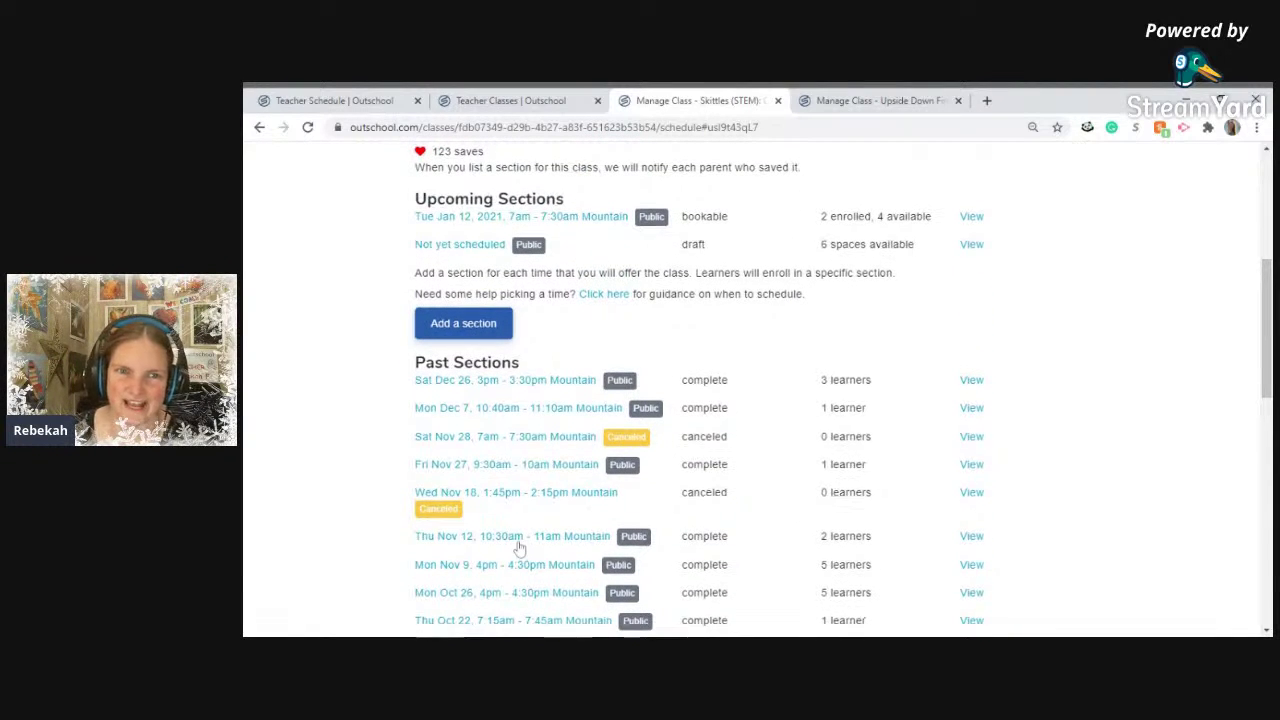
pyautogui.scroll(3, 518, 545)
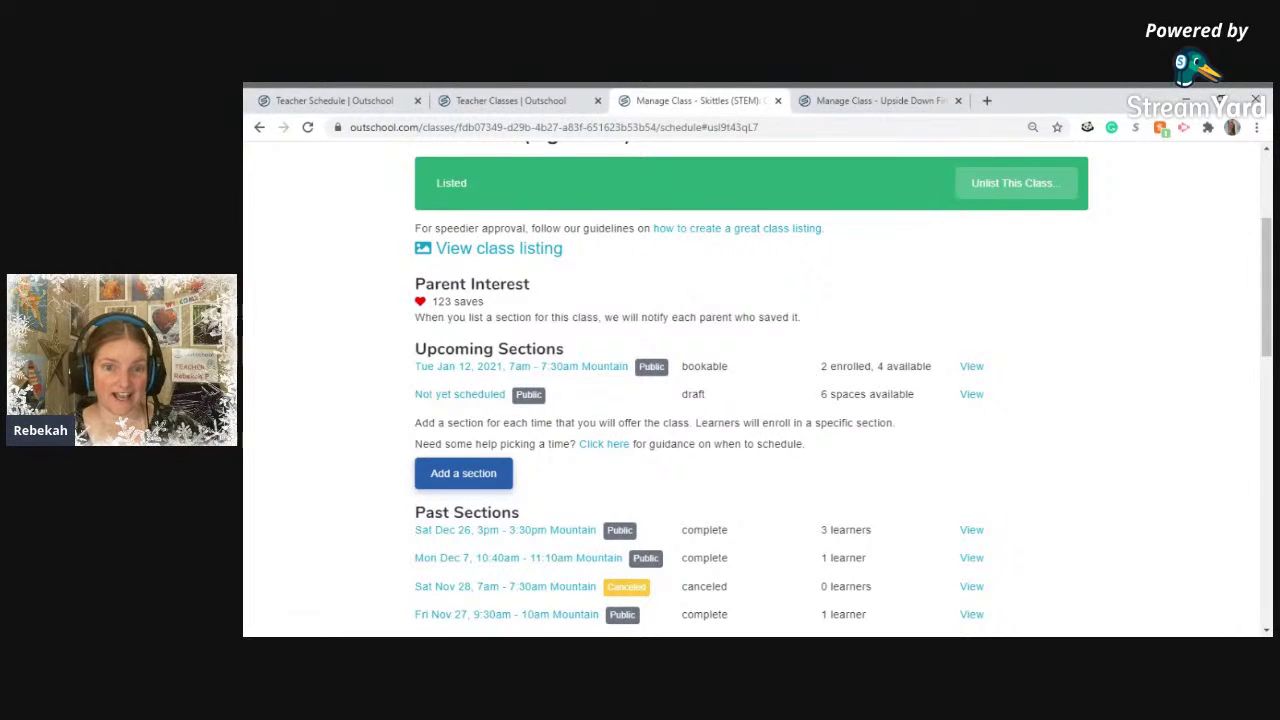
# Schedule the not-yet-scheduled Skittles (STEM) section for January 1, 2021, 10:15–10:45 am, after checking the calendar for an open slot.
pyautogui.click(478, 403)
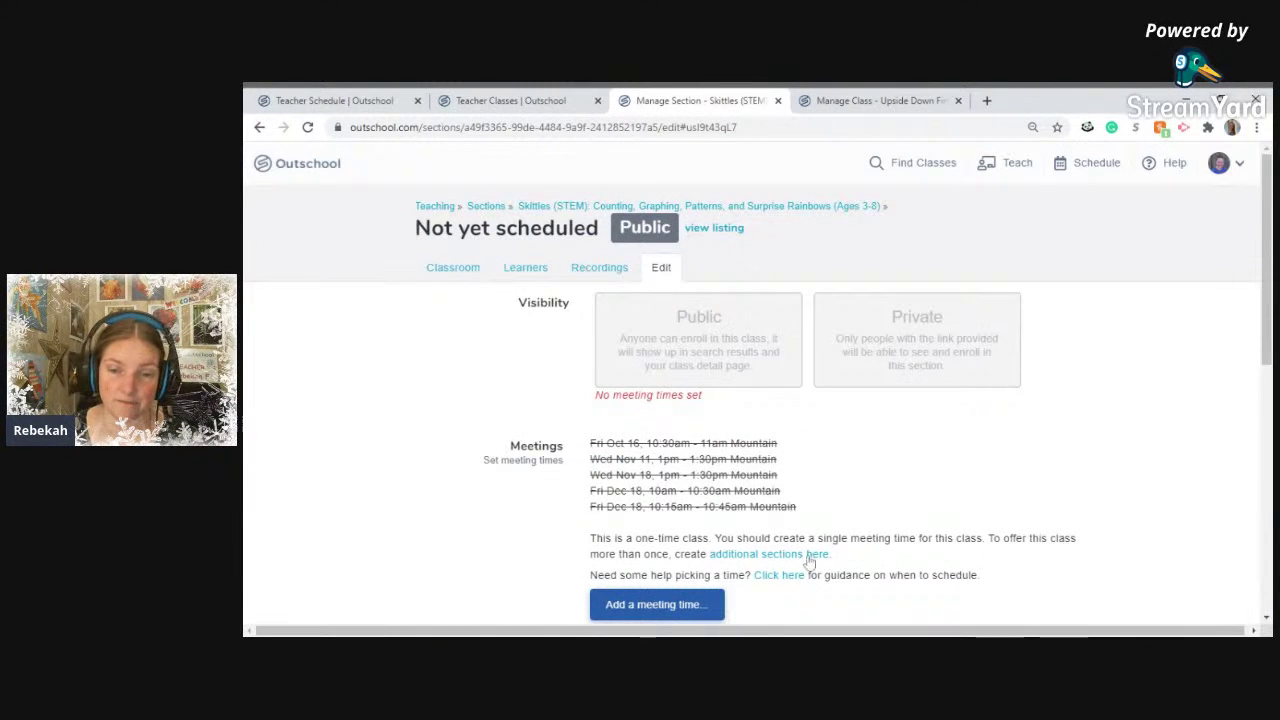
pyautogui.scroll(-1, 809, 562)
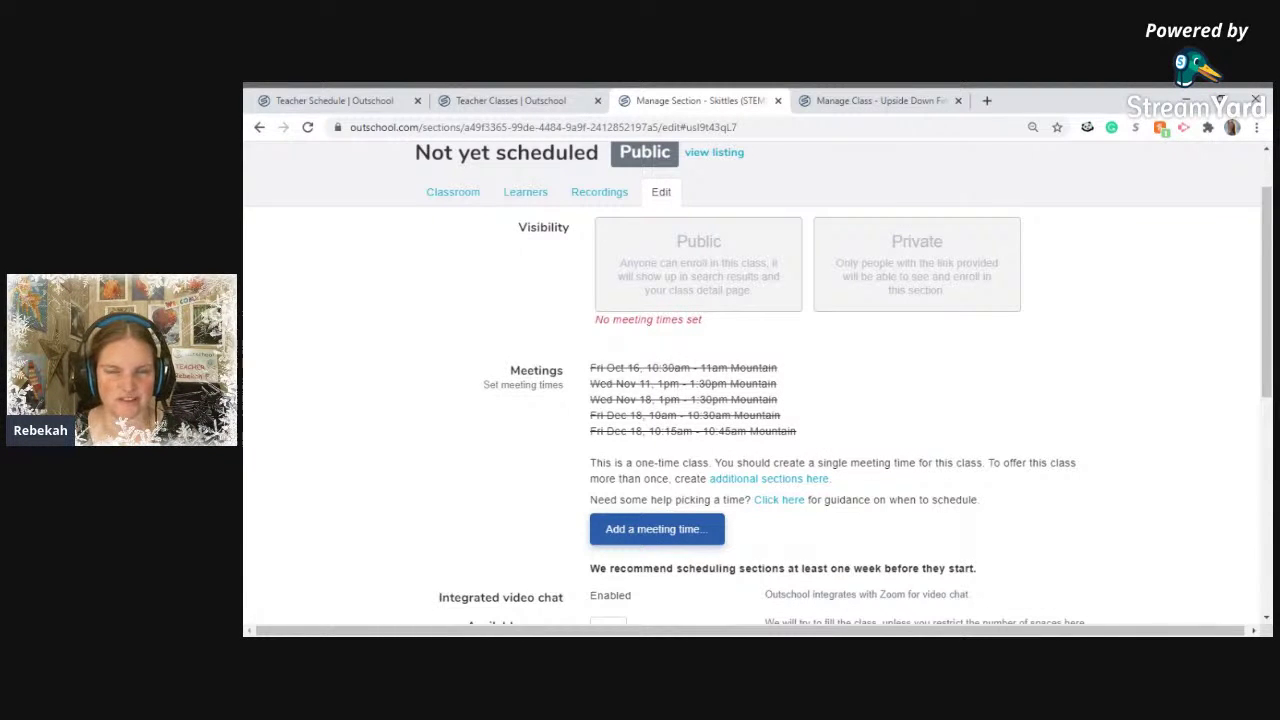
pyautogui.click(342, 102)
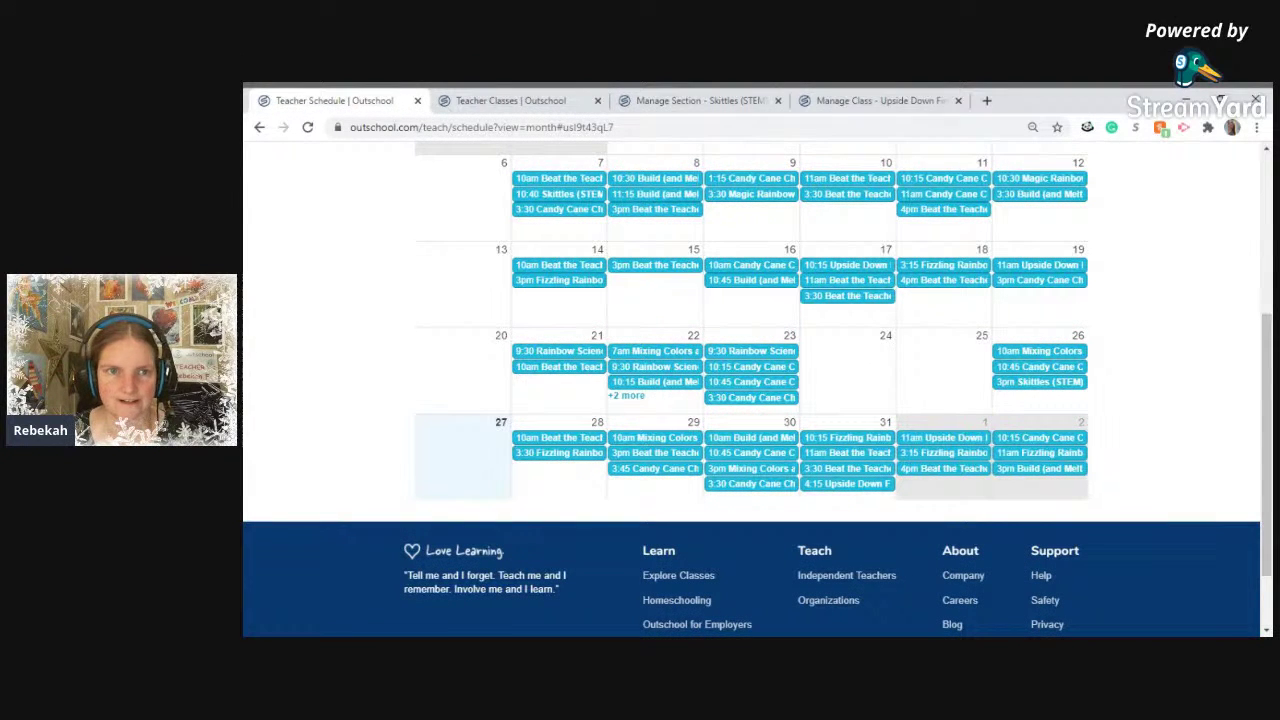
pyautogui.click(686, 100)
pyautogui.click(684, 532)
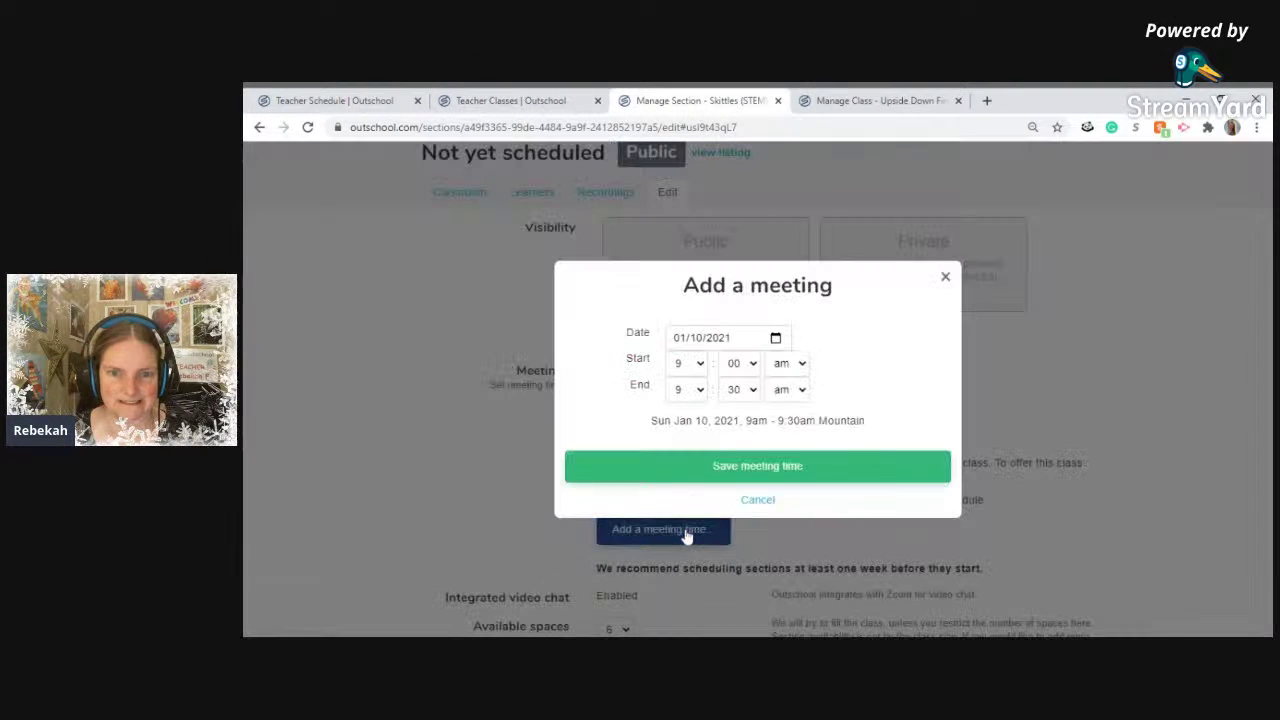
pyautogui.click(782, 345)
pyautogui.write('0101')
pyautogui.click(690, 363)
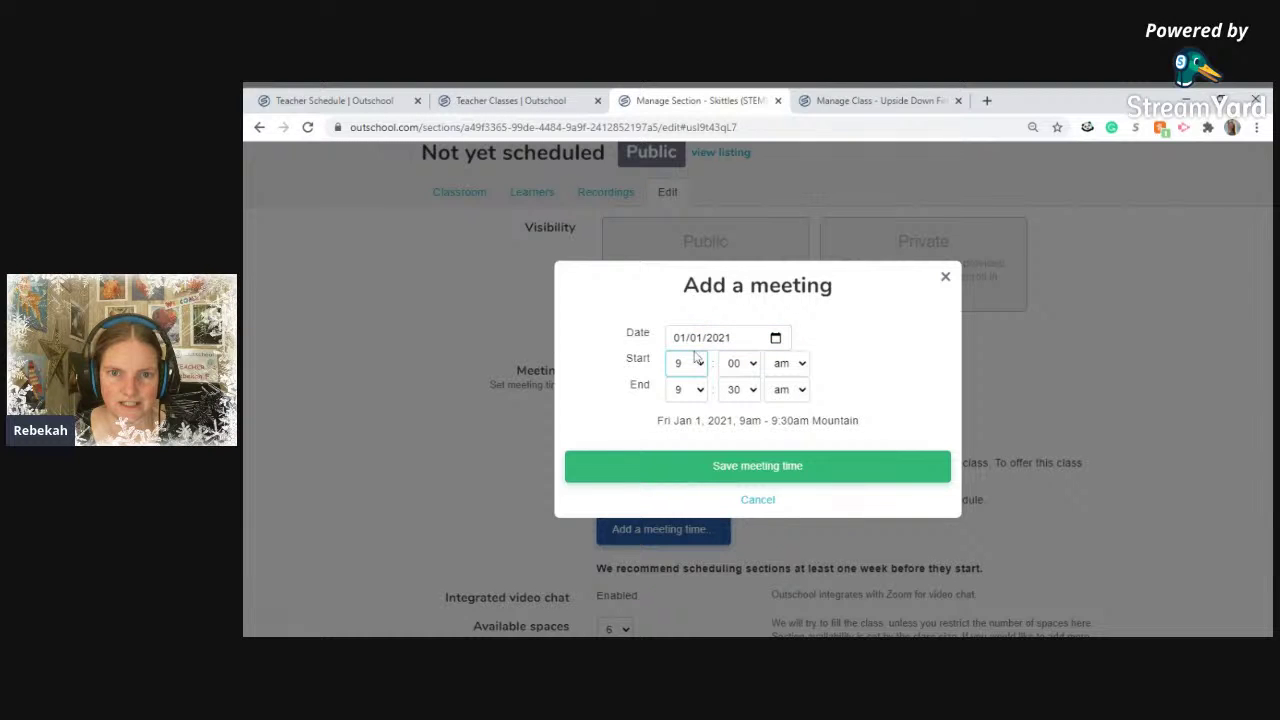
pyautogui.press('Down')
pyautogui.press('Tab')
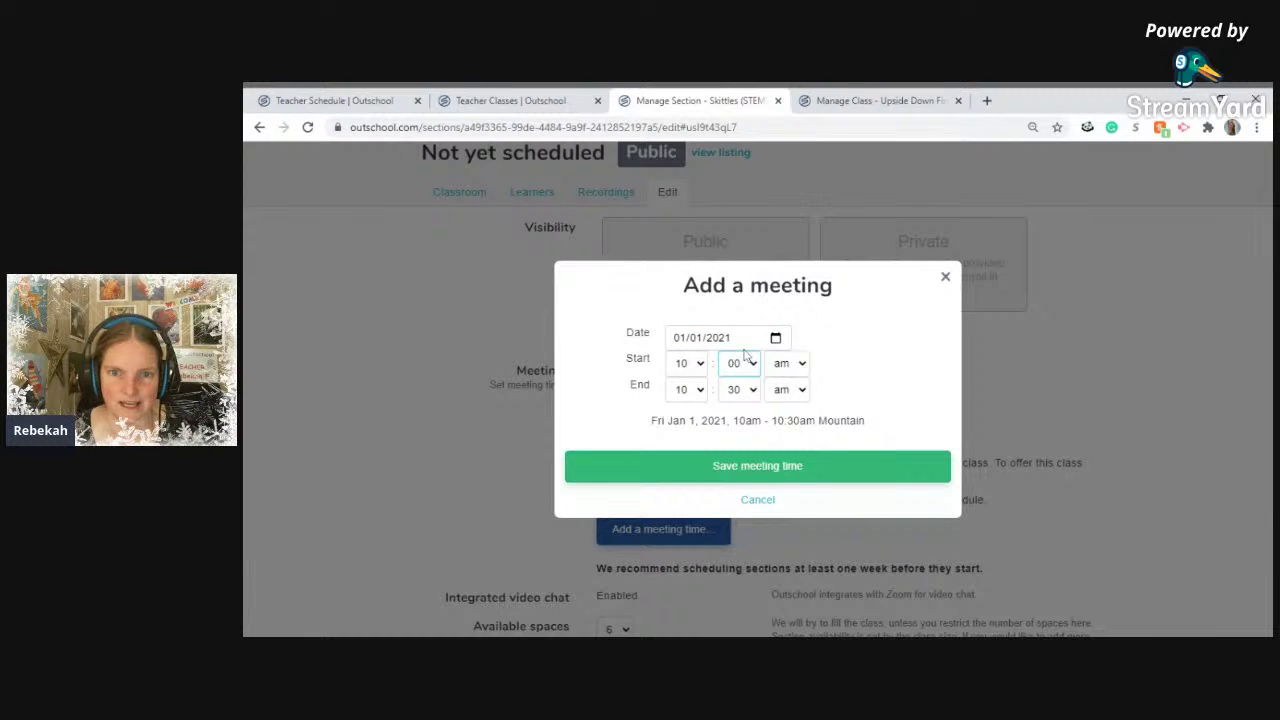
pyautogui.press('Down')
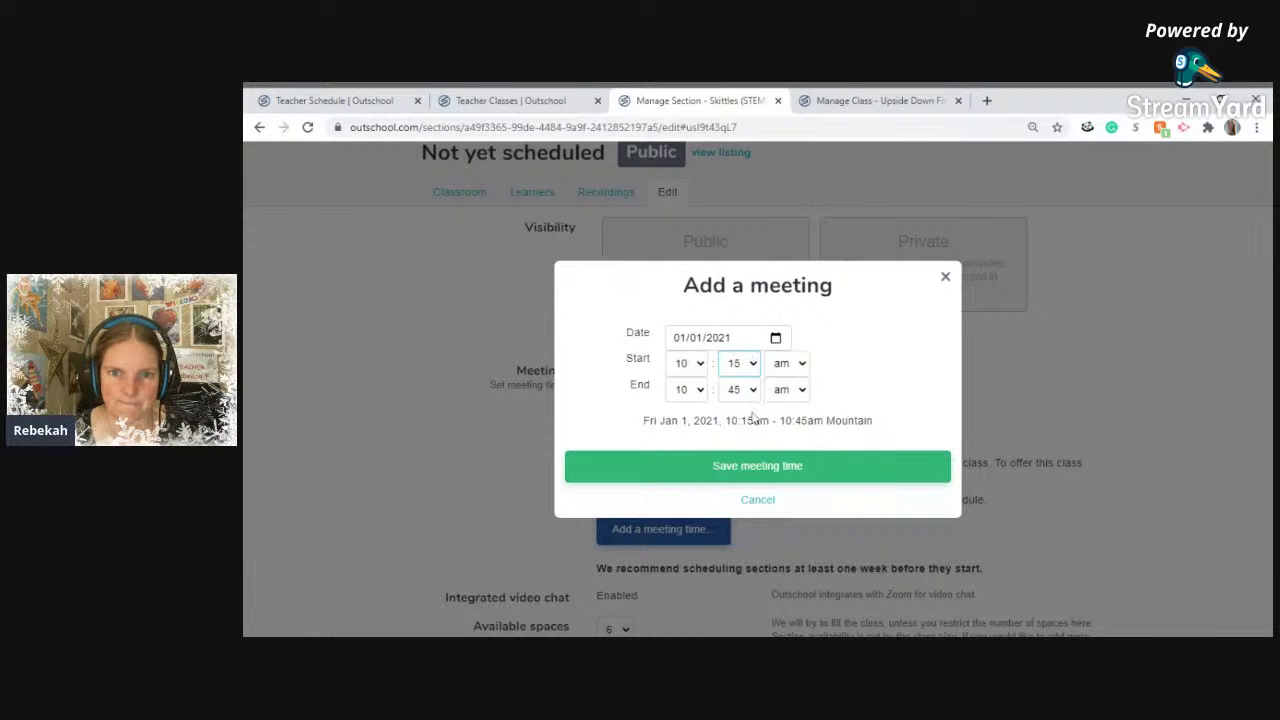
pyautogui.click(757, 466)
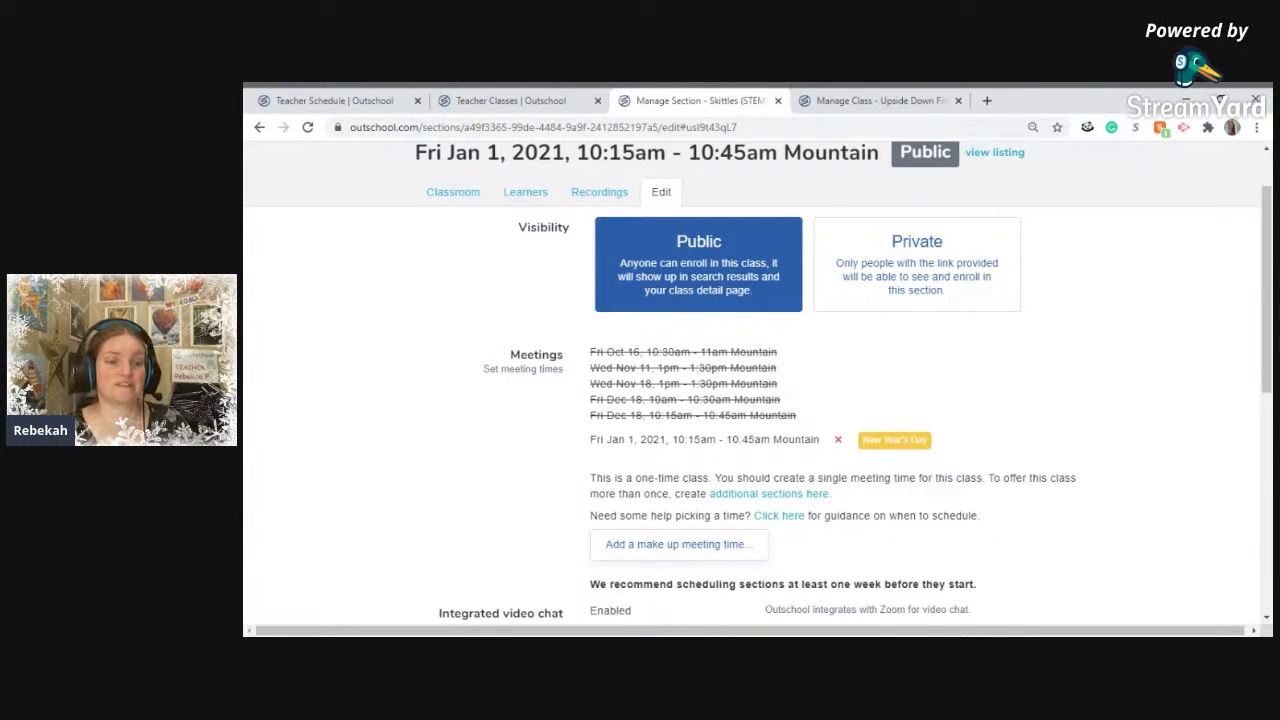
# Check the Skittles (STEM) class's upcoming sections, and look over January 2021 in the teaching calendar for another open slot.
pyautogui.scroll(-1, 840, 500)
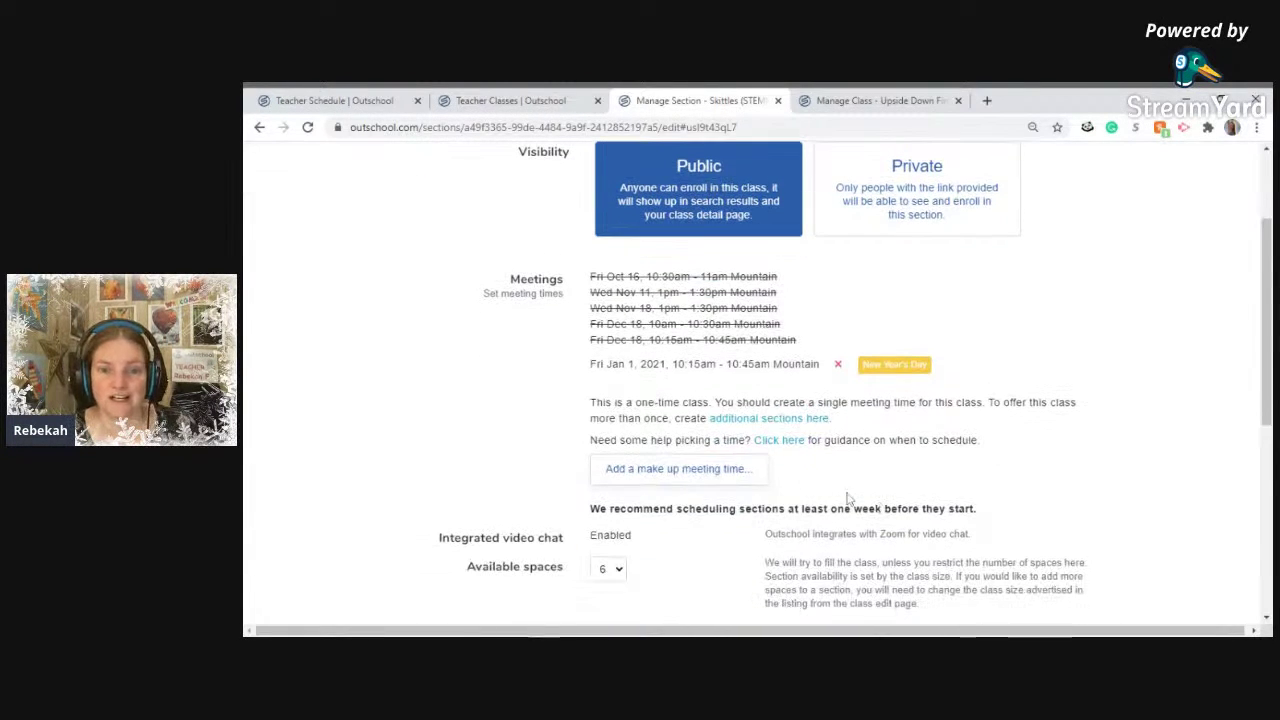
pyautogui.click(770, 419)
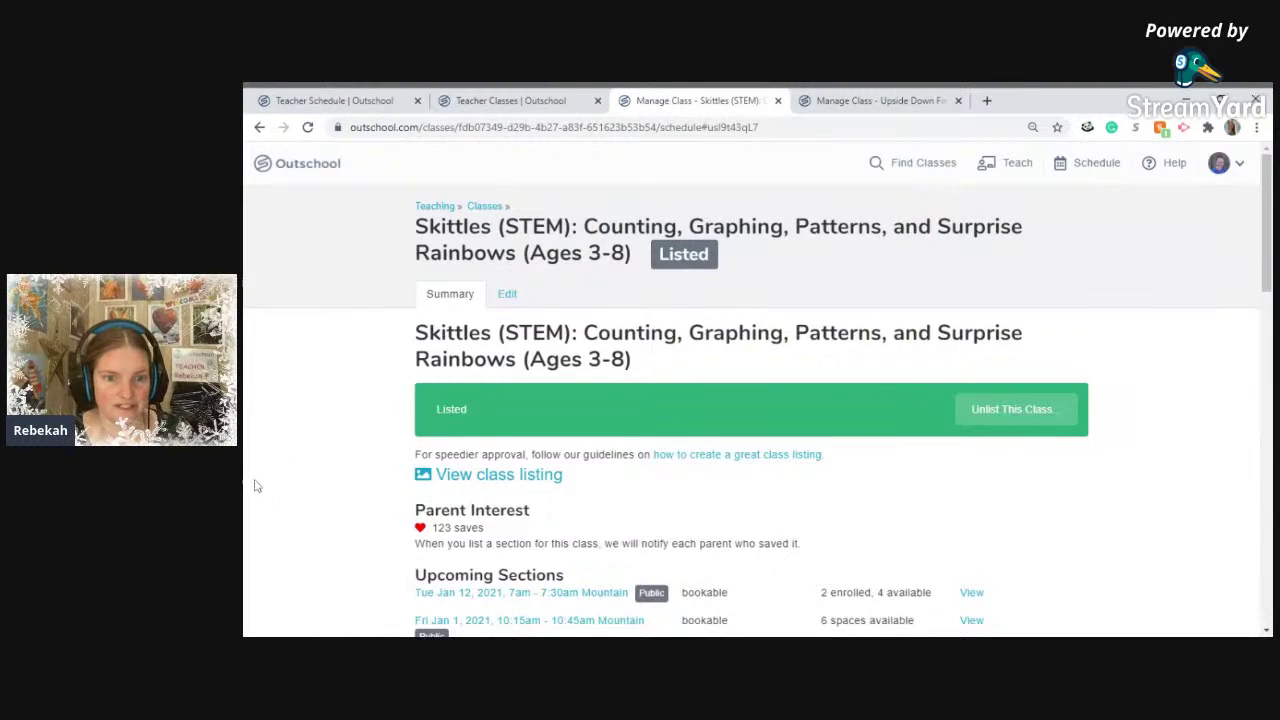
pyautogui.scroll(-2, 257, 484)
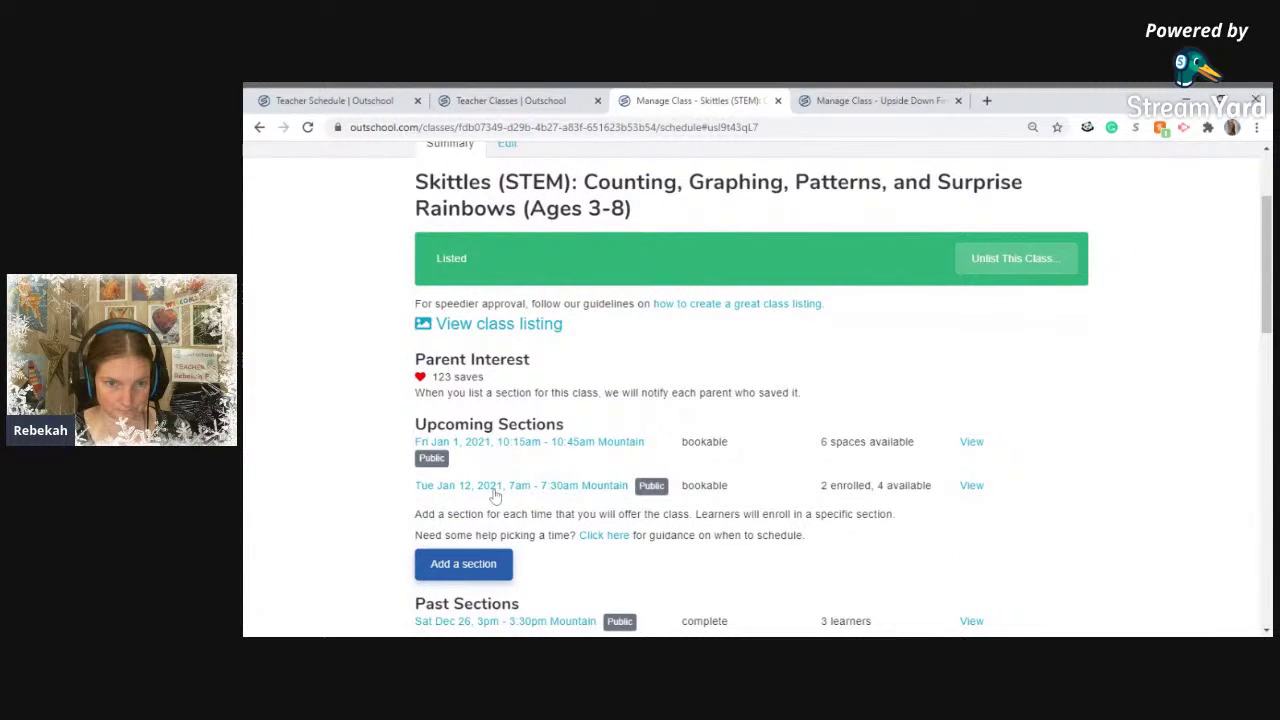
pyautogui.click(376, 102)
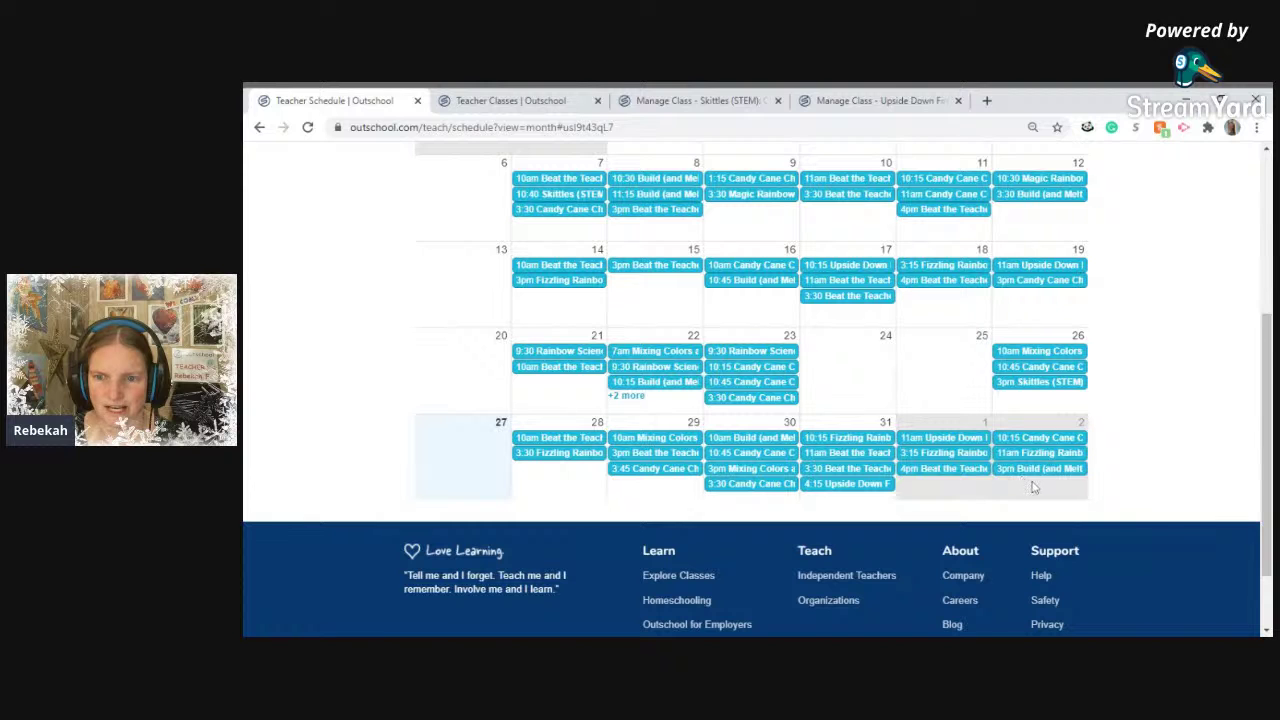
pyautogui.scroll(3, 1034, 487)
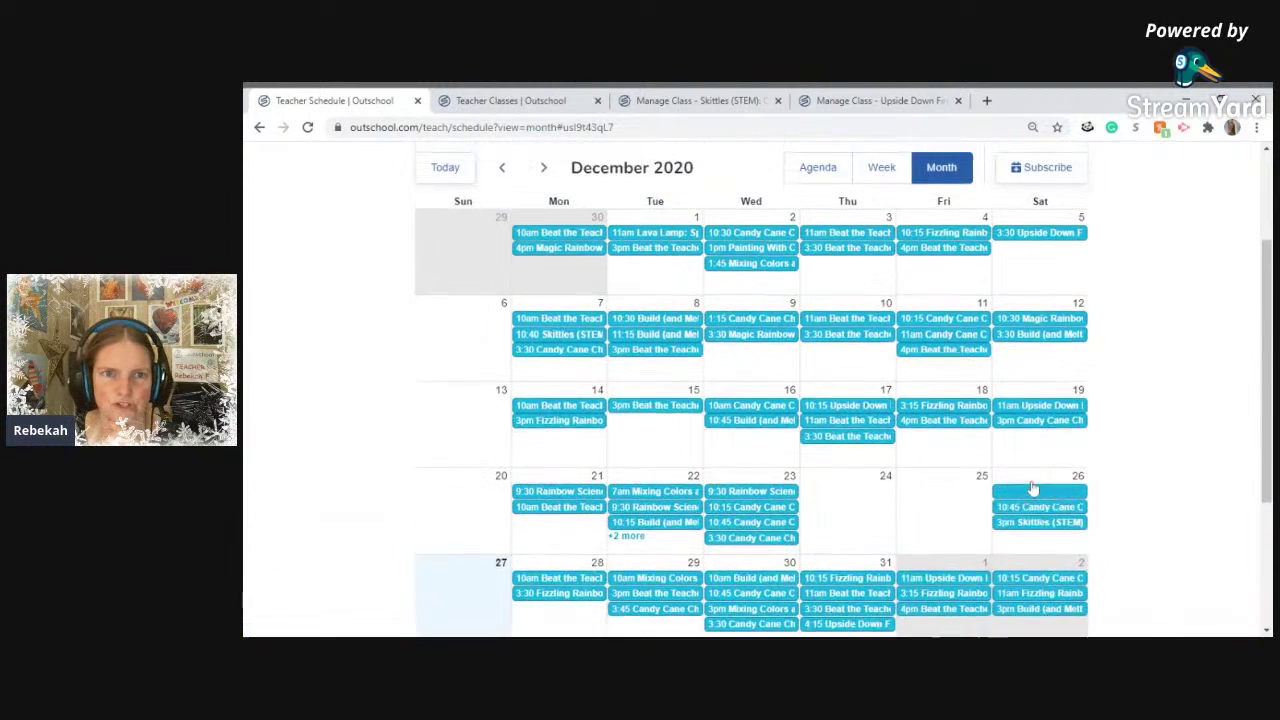
pyautogui.click(544, 257)
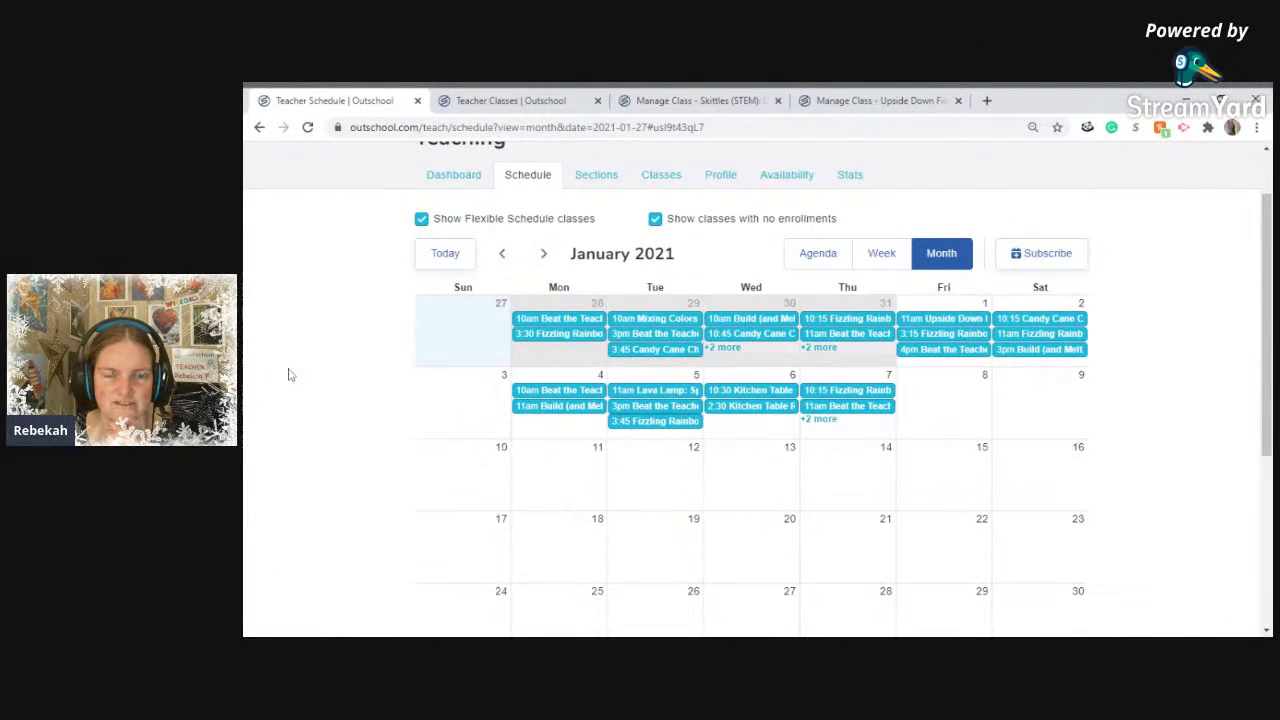
pyautogui.scroll(-1, 297, 372)
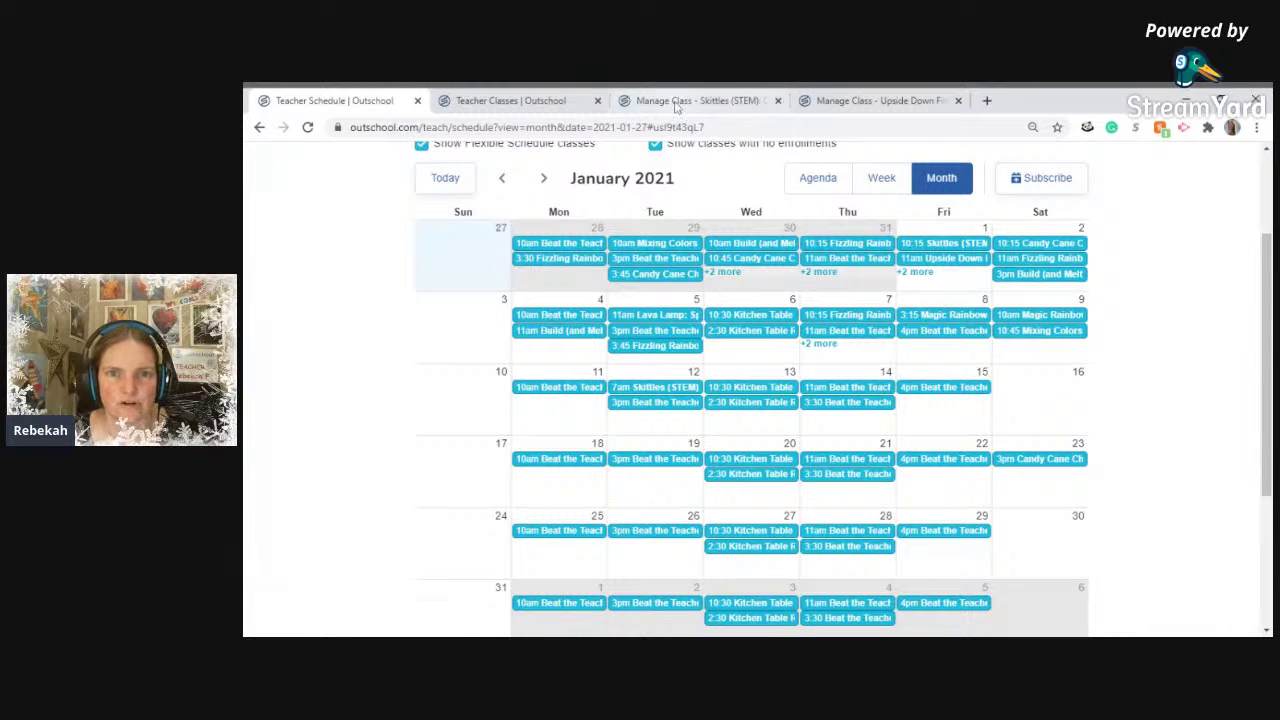
# Add another Skittles (STEM) section meeting January 4, 2021, 3:00–3:30 pm, and make it public.
pyautogui.click(678, 102)
pyautogui.click(465, 565)
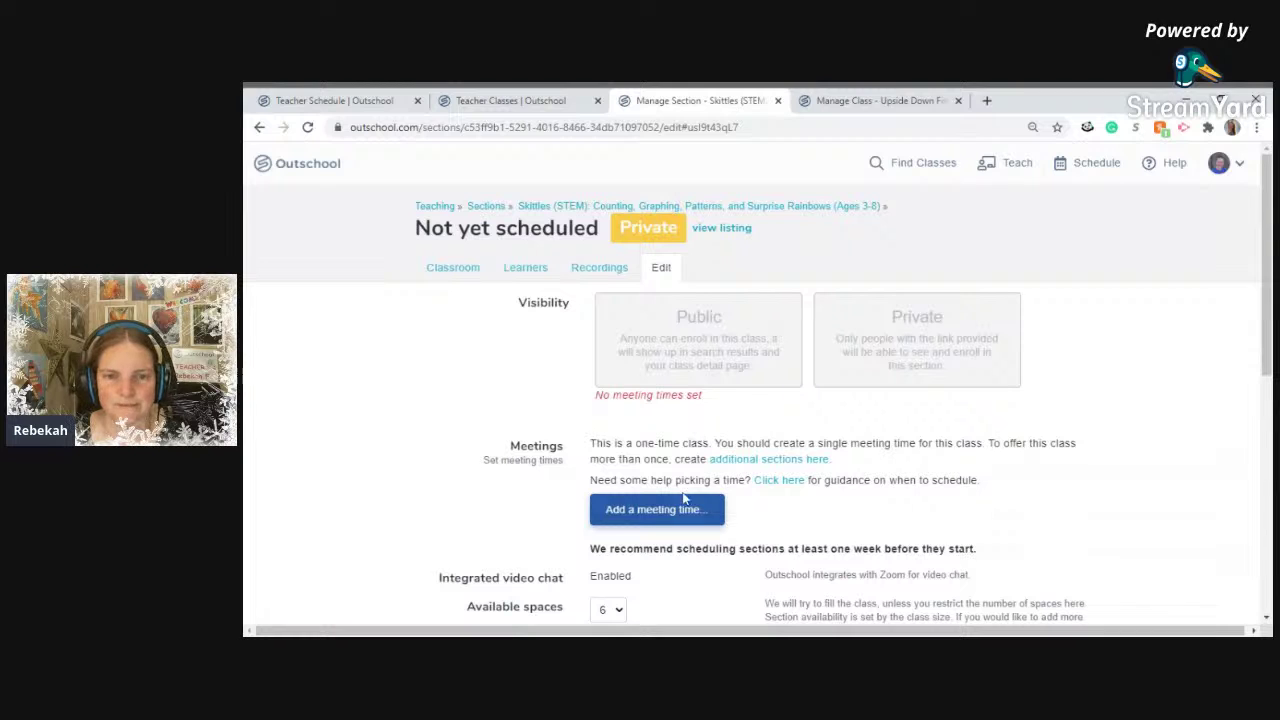
pyautogui.click(676, 512)
pyautogui.click(771, 340)
pyautogui.click(771, 355)
pyautogui.click(692, 368)
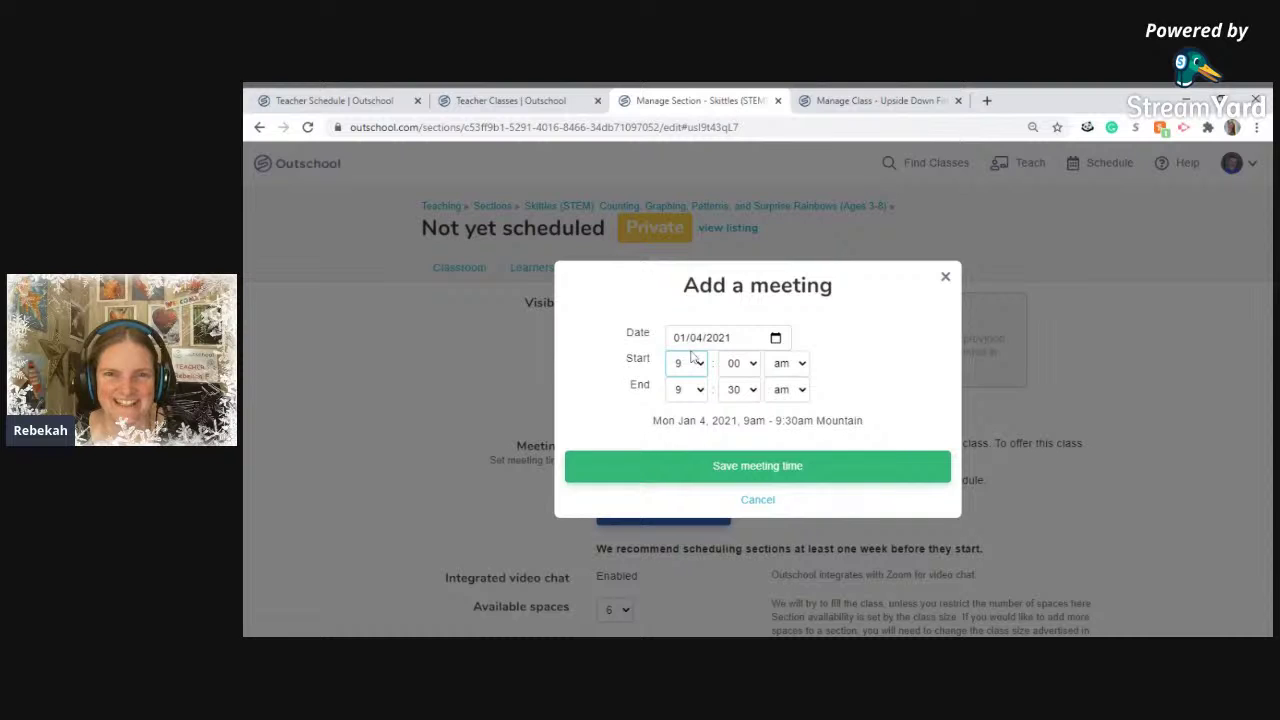
pyautogui.press('3')
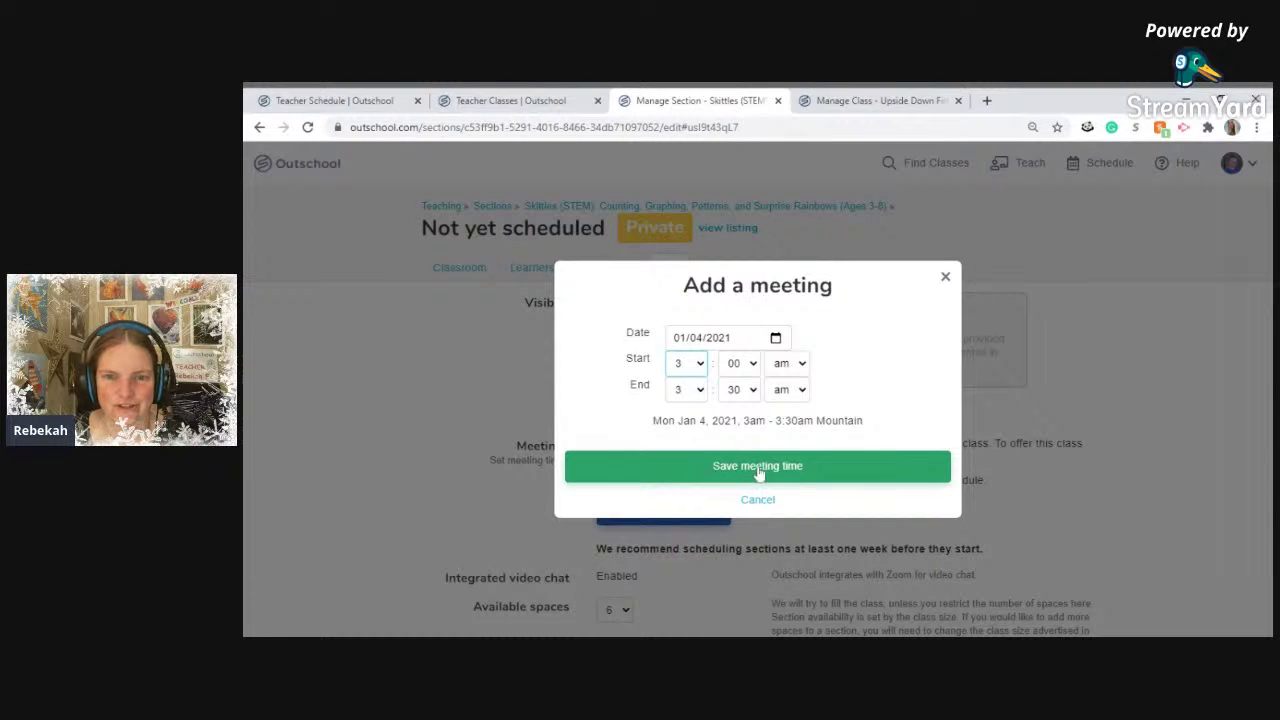
pyautogui.click(786, 364)
pyautogui.click(790, 384)
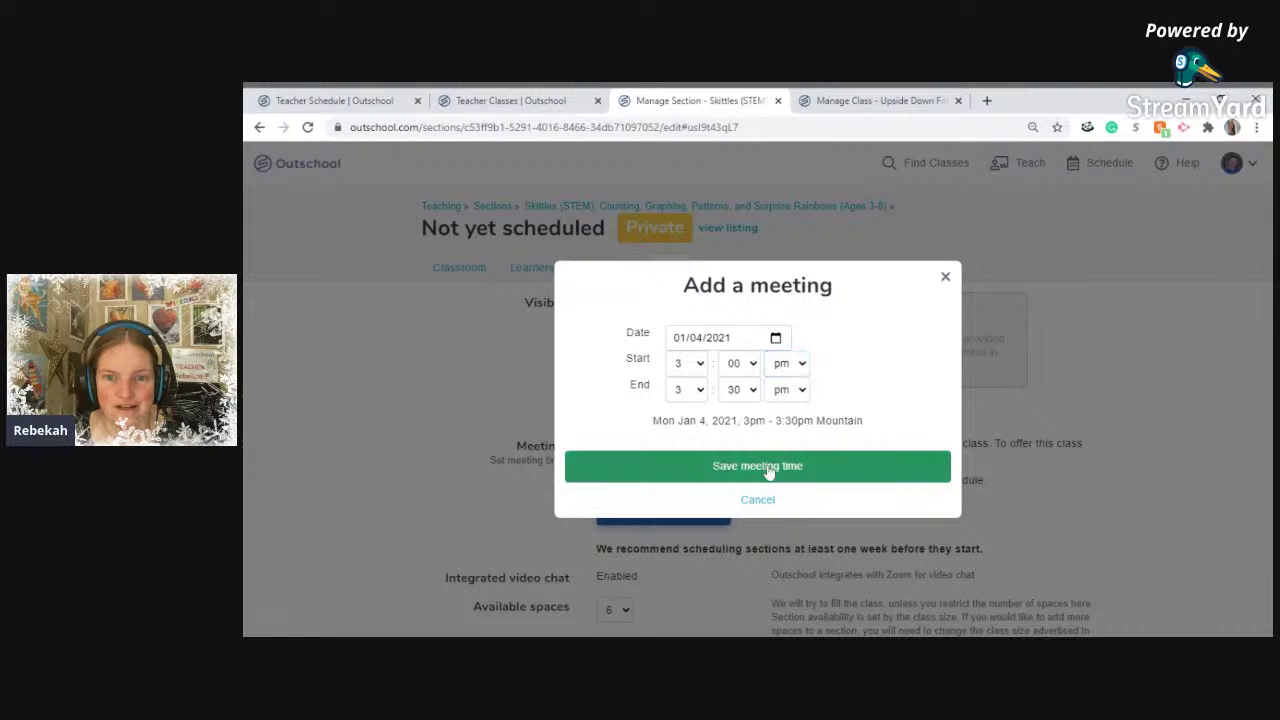
pyautogui.click(766, 467)
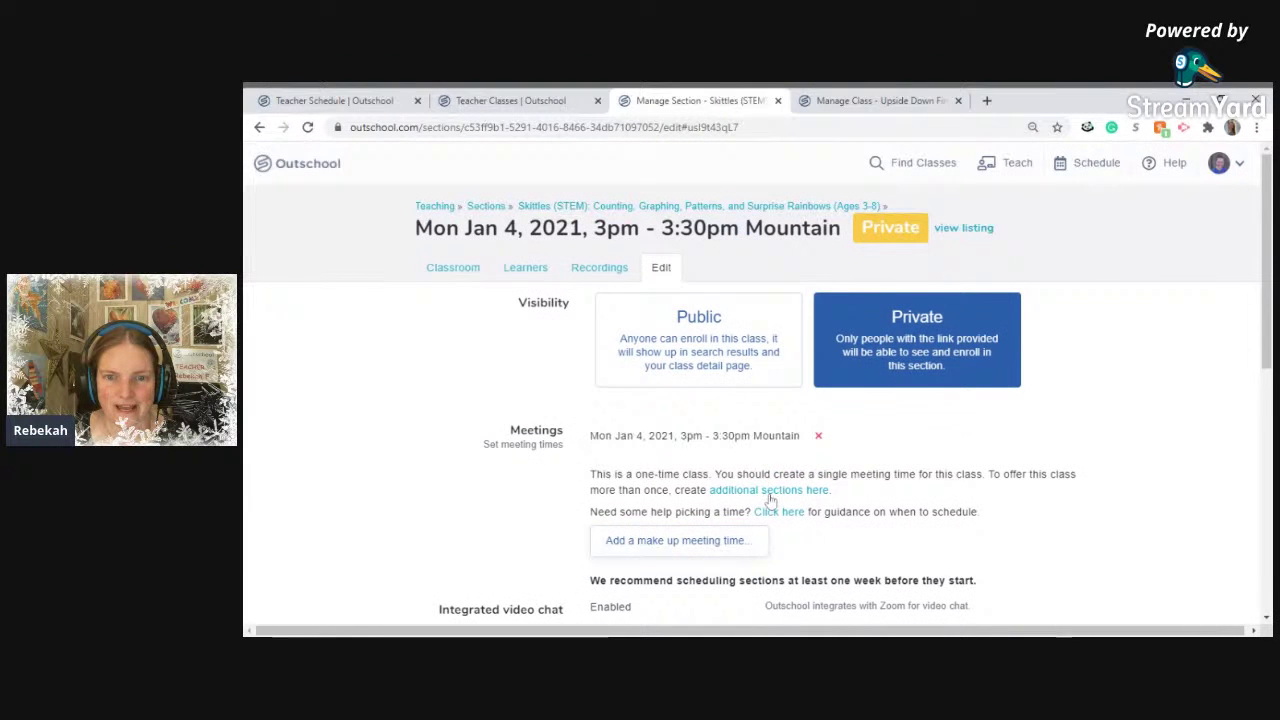
pyautogui.click(679, 360)
pyautogui.click(762, 492)
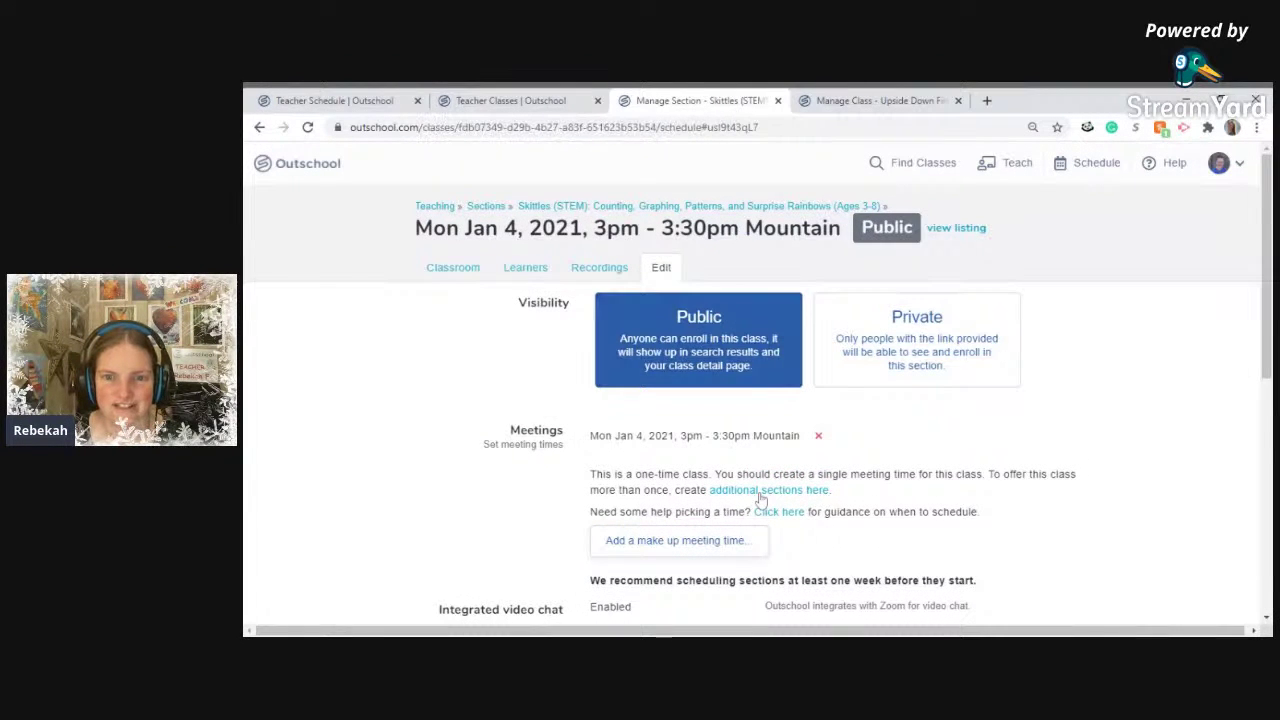
# Review the Skittles (STEM) class's upcoming sections on its summary and close that page.
pyautogui.scroll(-1, 576, 402)
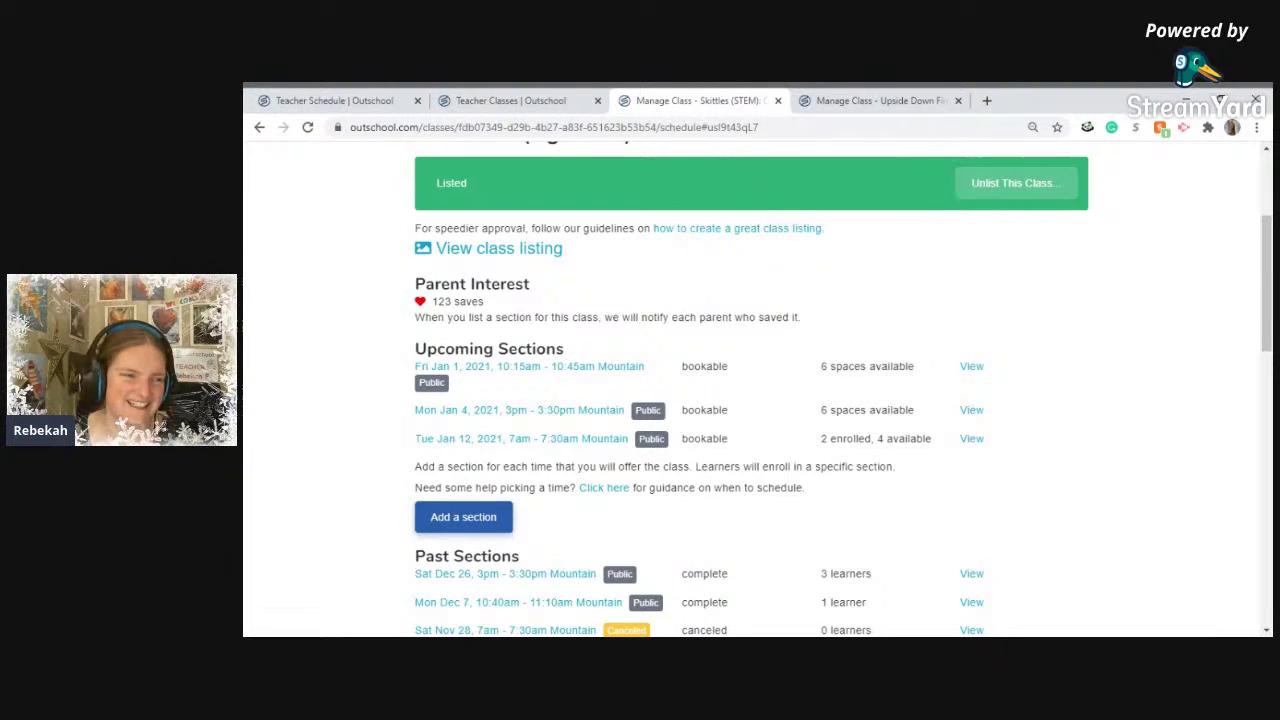
pyautogui.scroll(2, 757, 390)
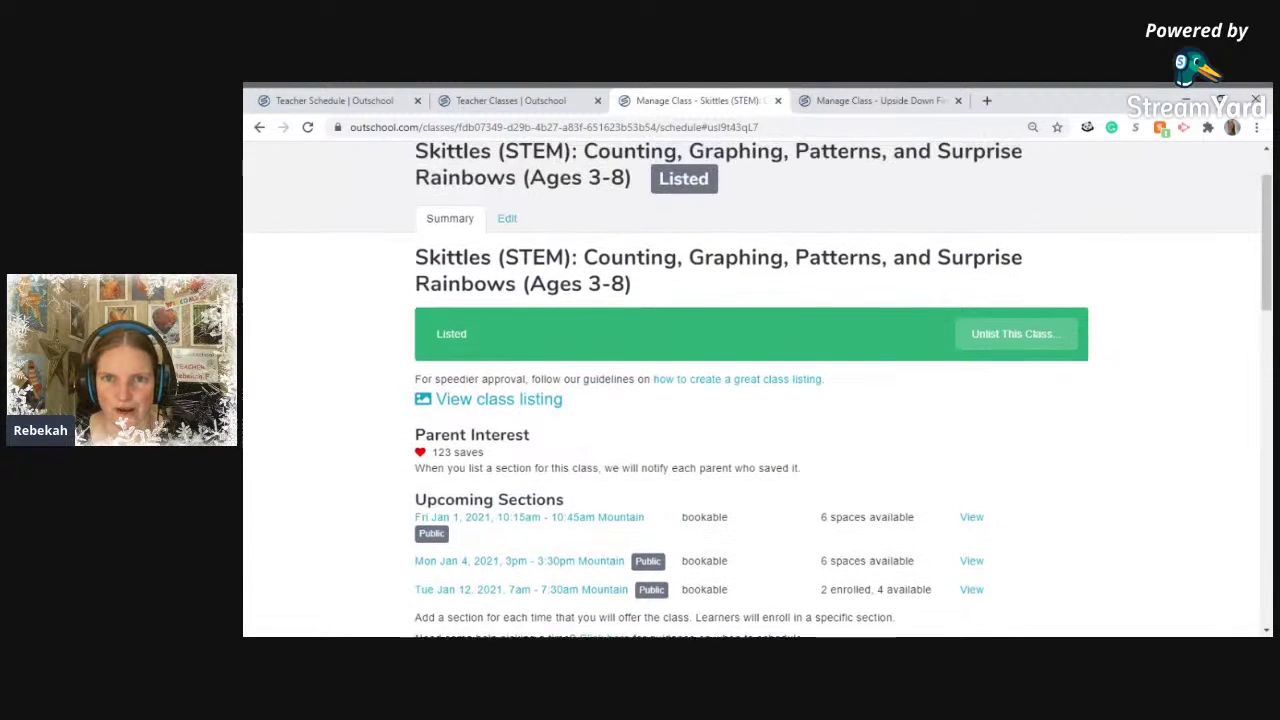
pyautogui.click(778, 101)
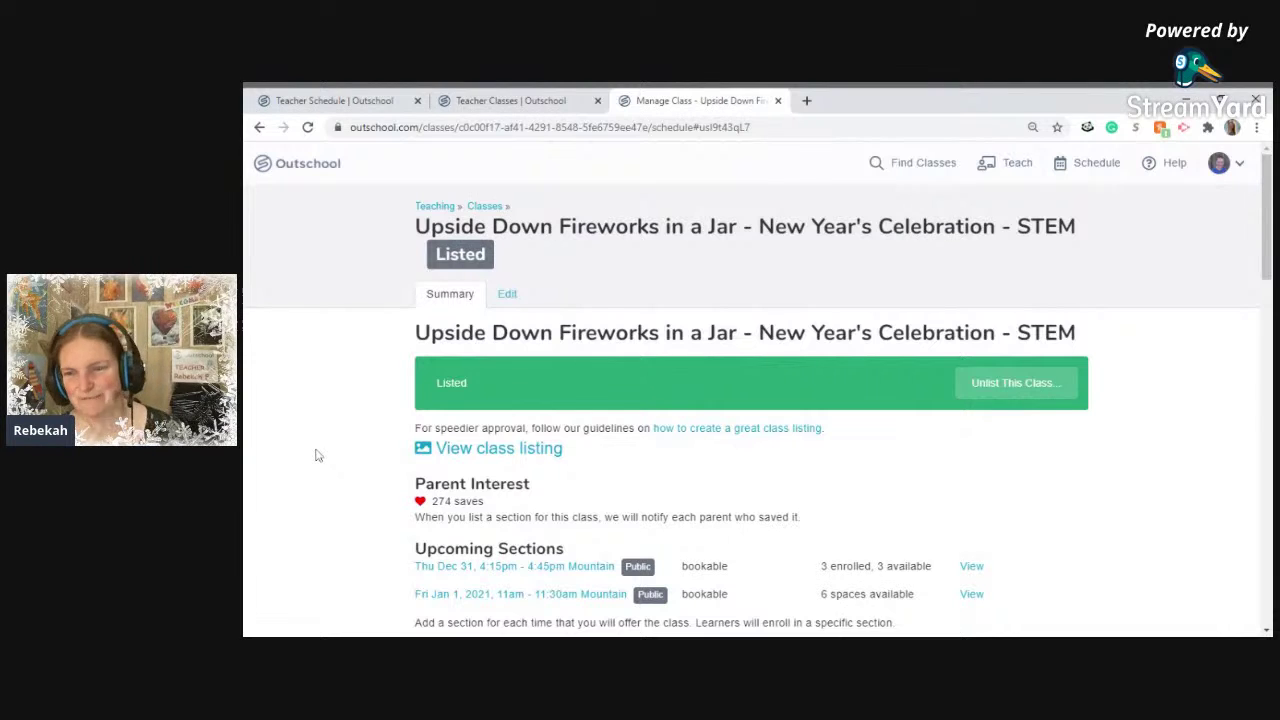
# Examine the past and upcoming sections of the Upside Down Fireworks in a Jar class, including enrollments and cancellations.
pyautogui.scroll(-1, 312, 460)
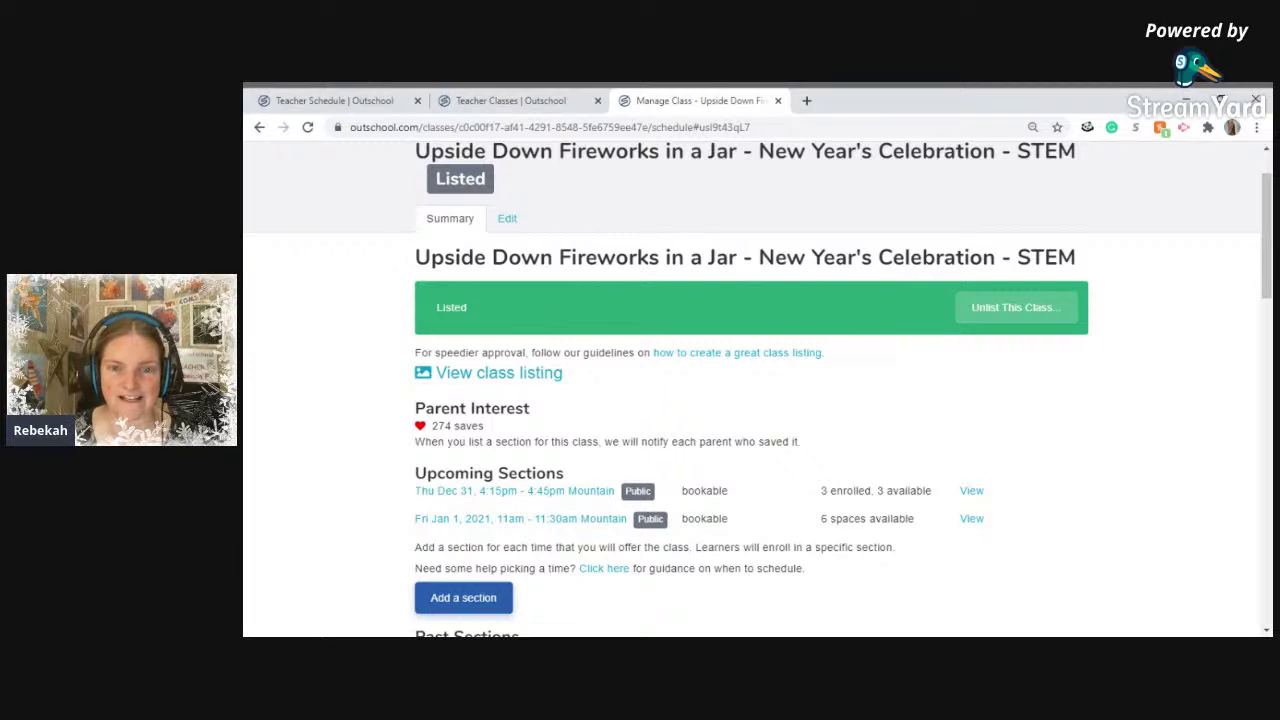
pyautogui.scroll(-5, 332, 439)
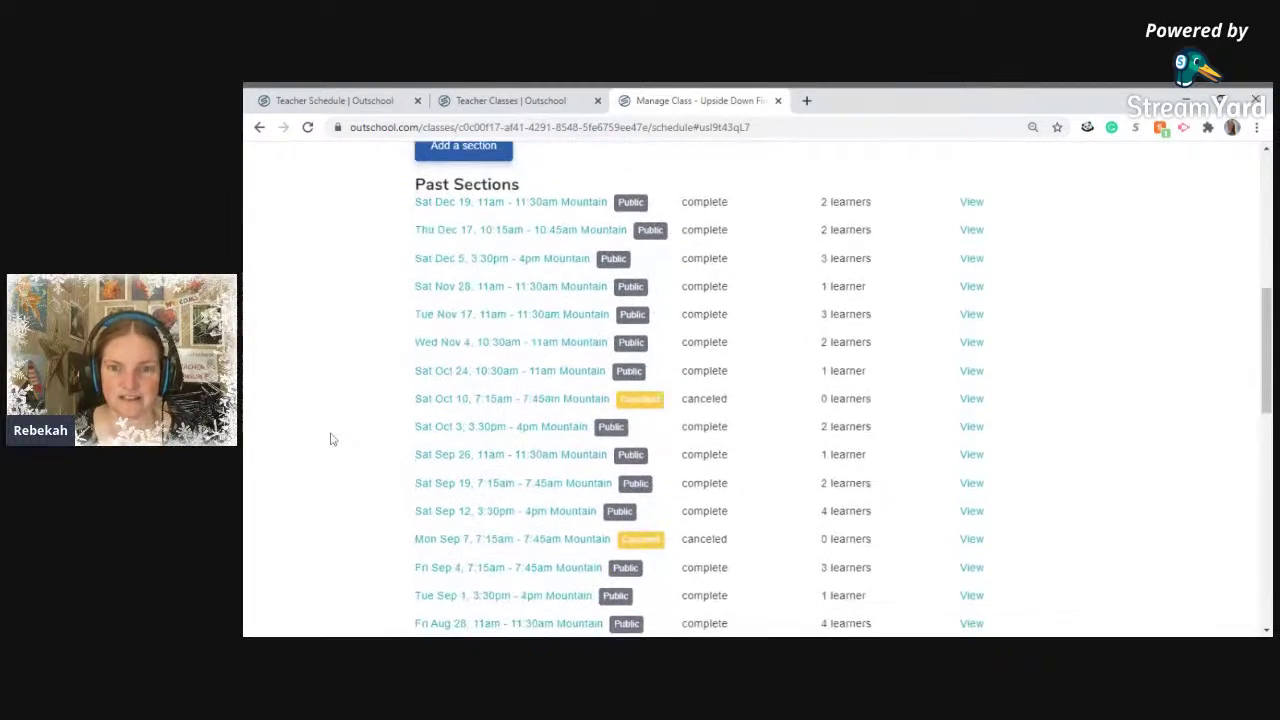
pyautogui.scroll(-3, 332, 439)
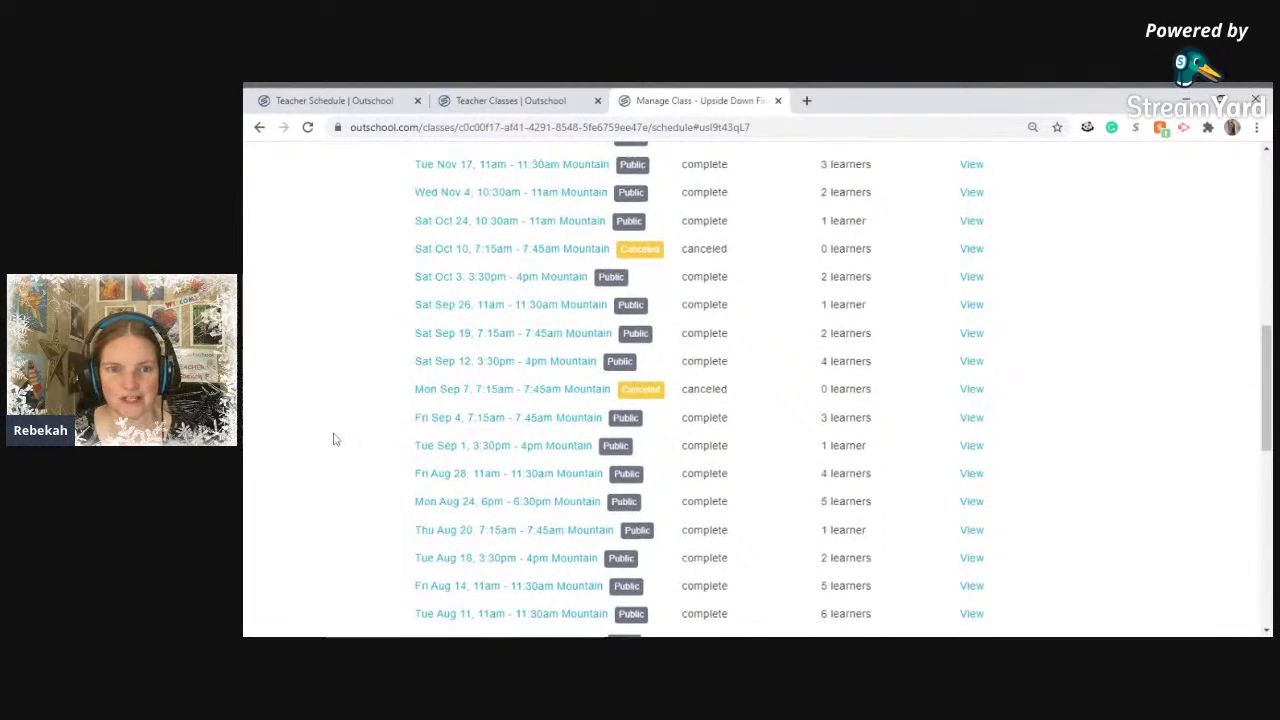
pyautogui.scroll(5, 335, 439)
pyautogui.scroll(1, 332, 428)
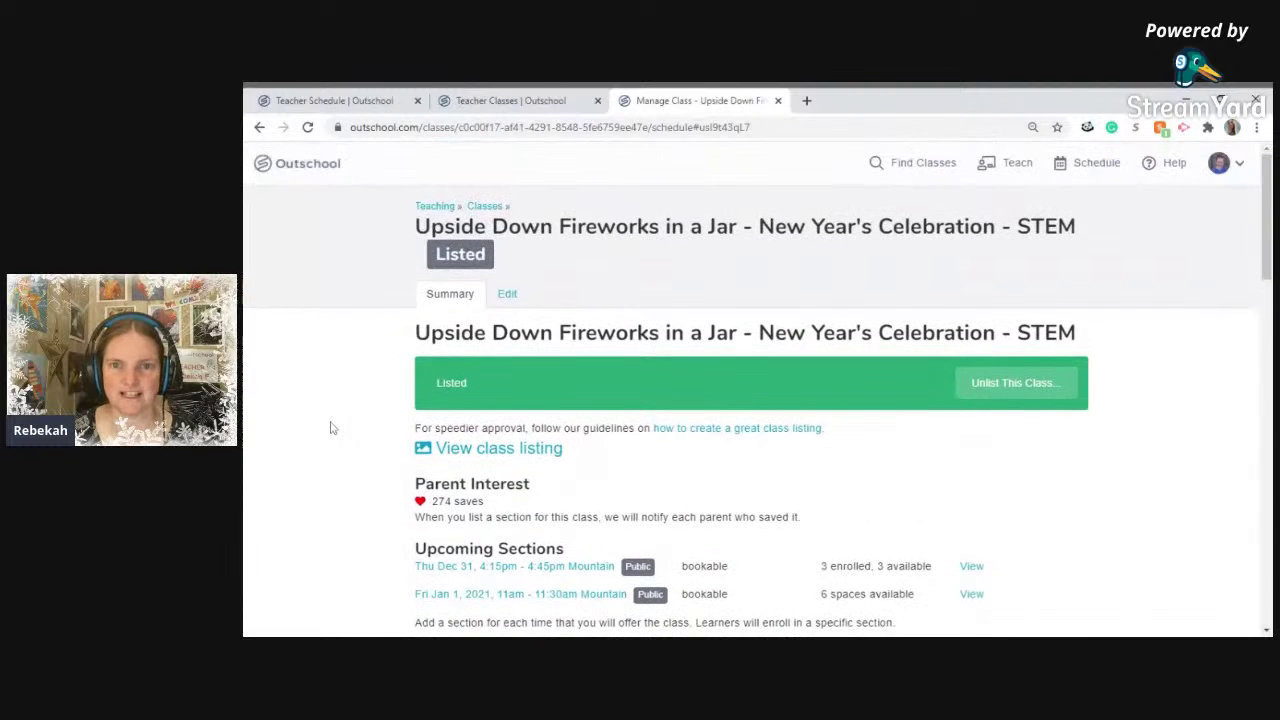
pyautogui.scroll(-3, 332, 428)
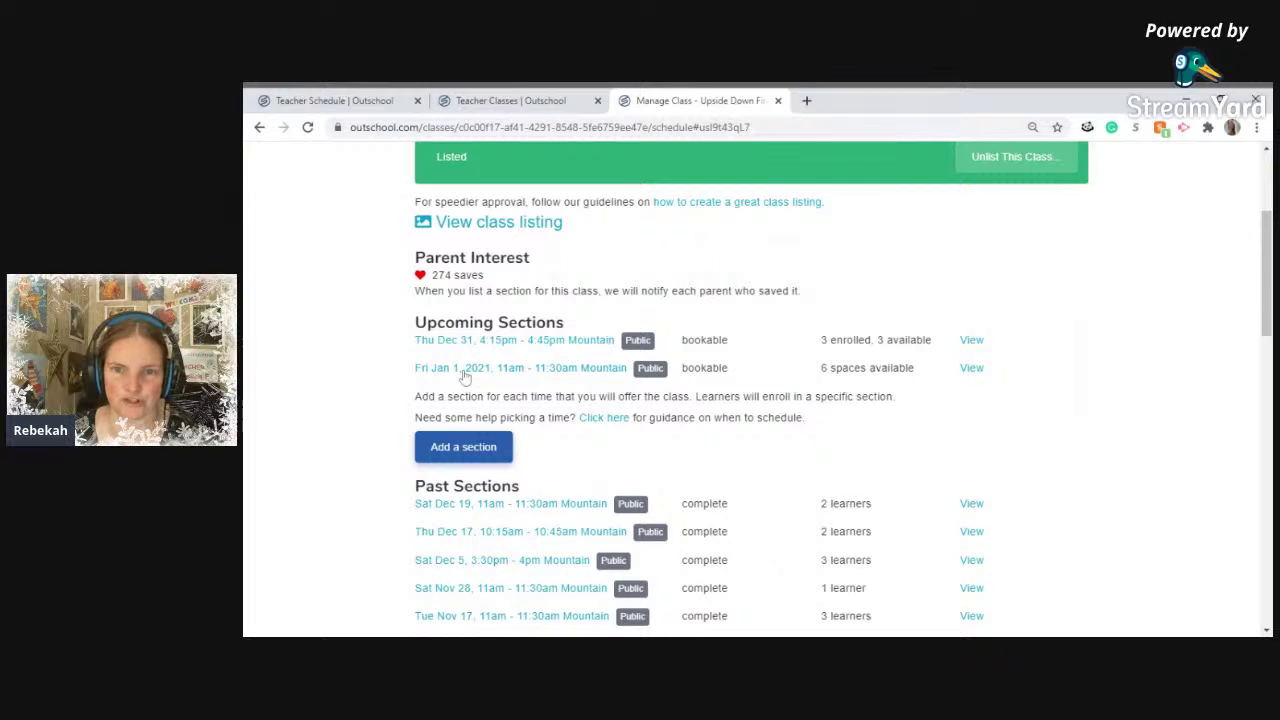
# Check the teaching calendar around January 2, 2021 for an open slot and add a section to the Upside Down Fireworks class.
pyautogui.click(323, 104)
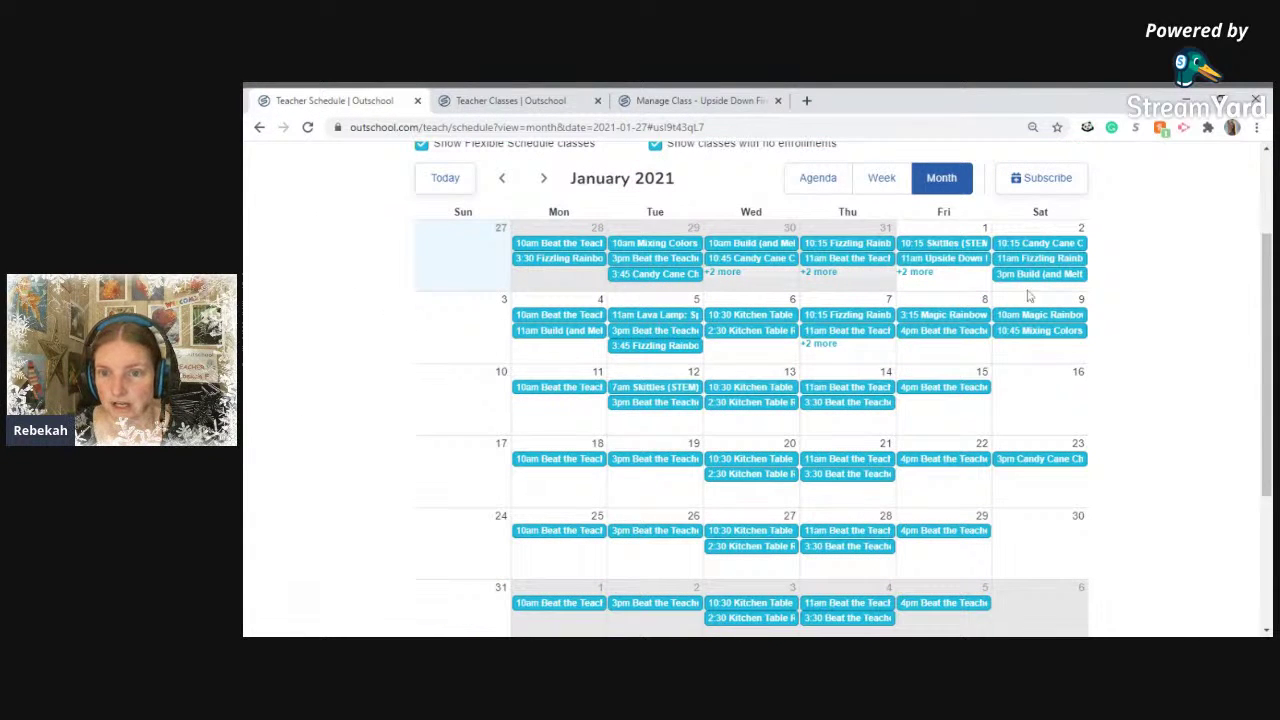
pyautogui.click(503, 181)
pyautogui.scroll(-5, 1112, 434)
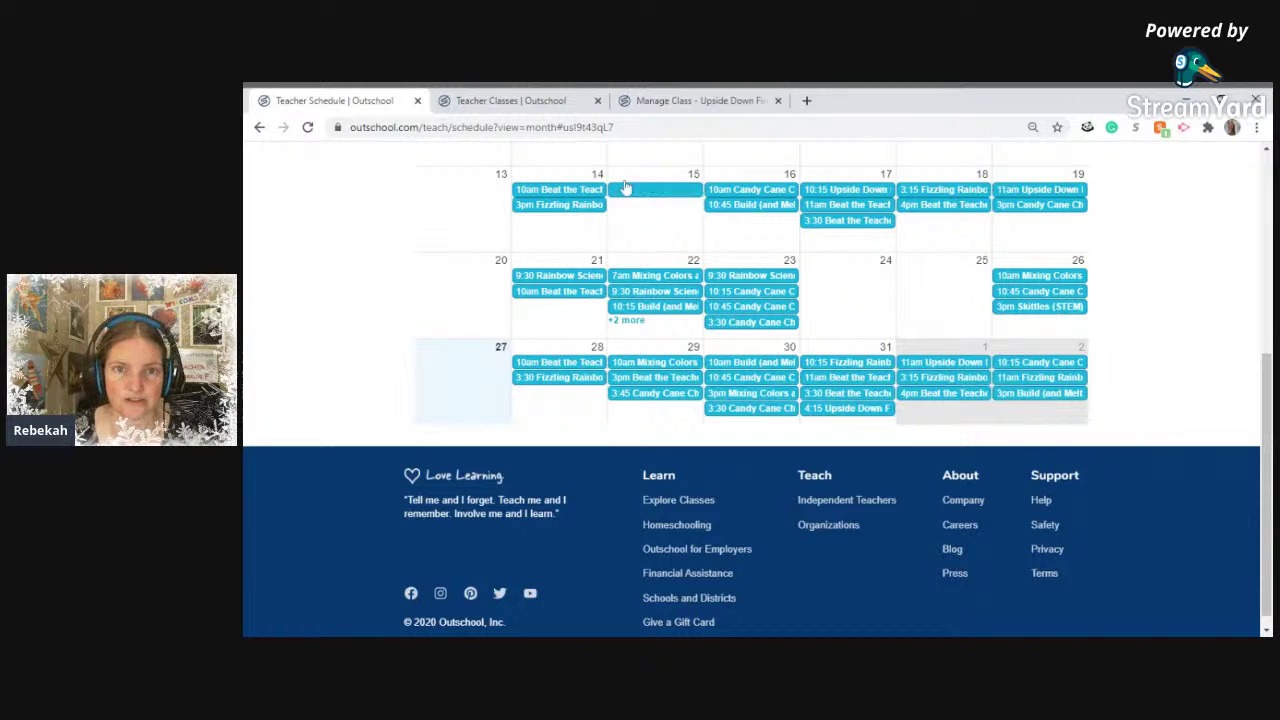
pyautogui.click(662, 105)
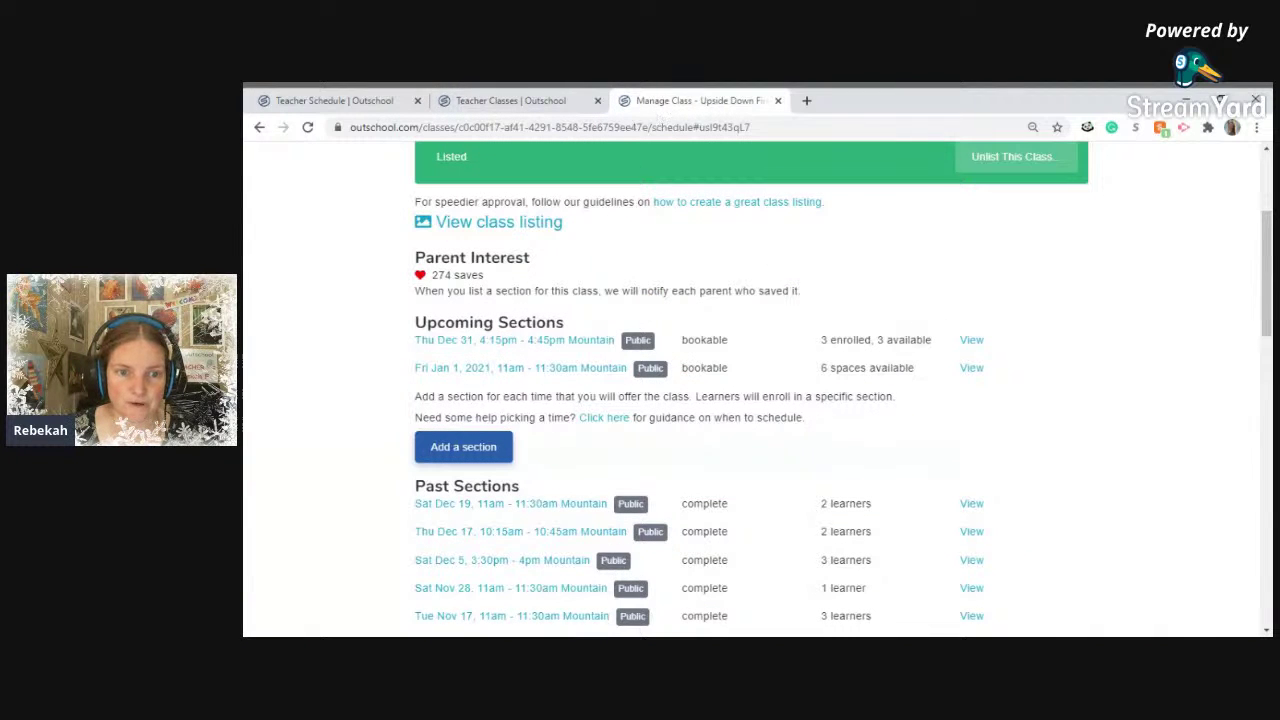
pyautogui.click(482, 452)
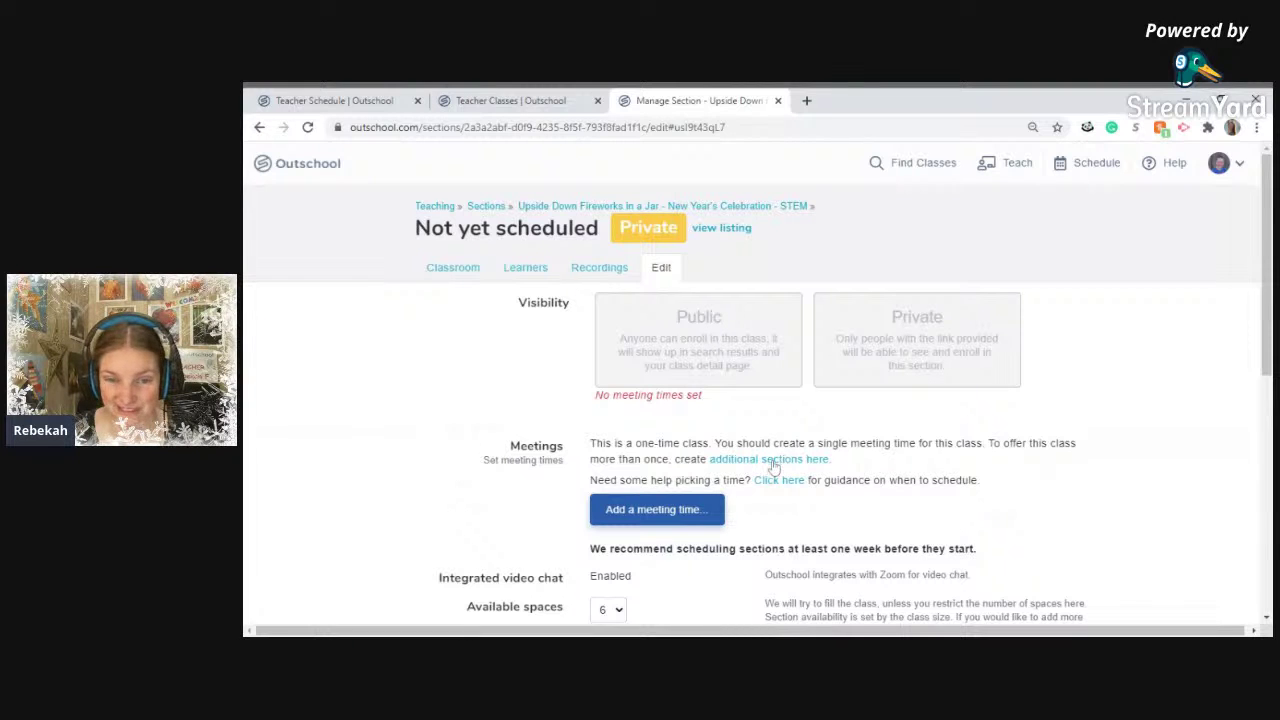
# Try to schedule the new Upside Down Fireworks section for January 2, 2021, 3:15–3:45 pm, rechecking the calendar while setting the time.
pyautogui.click(671, 510)
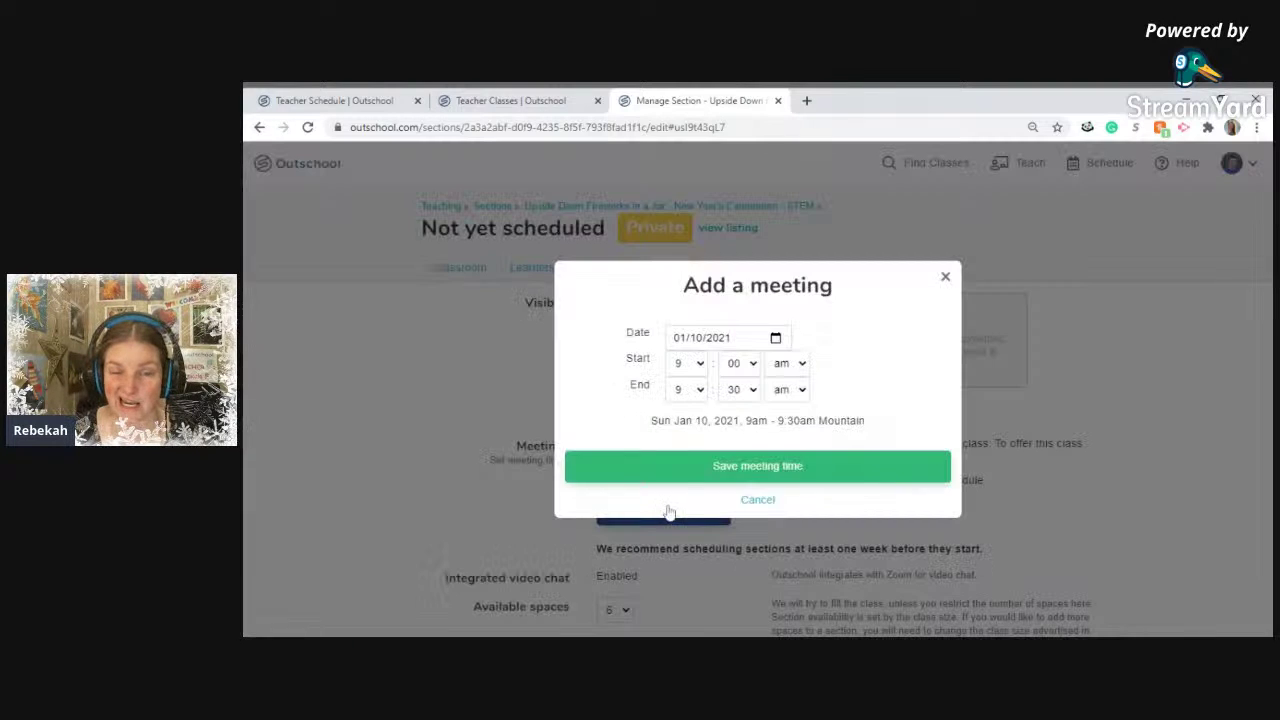
pyautogui.click(776, 339)
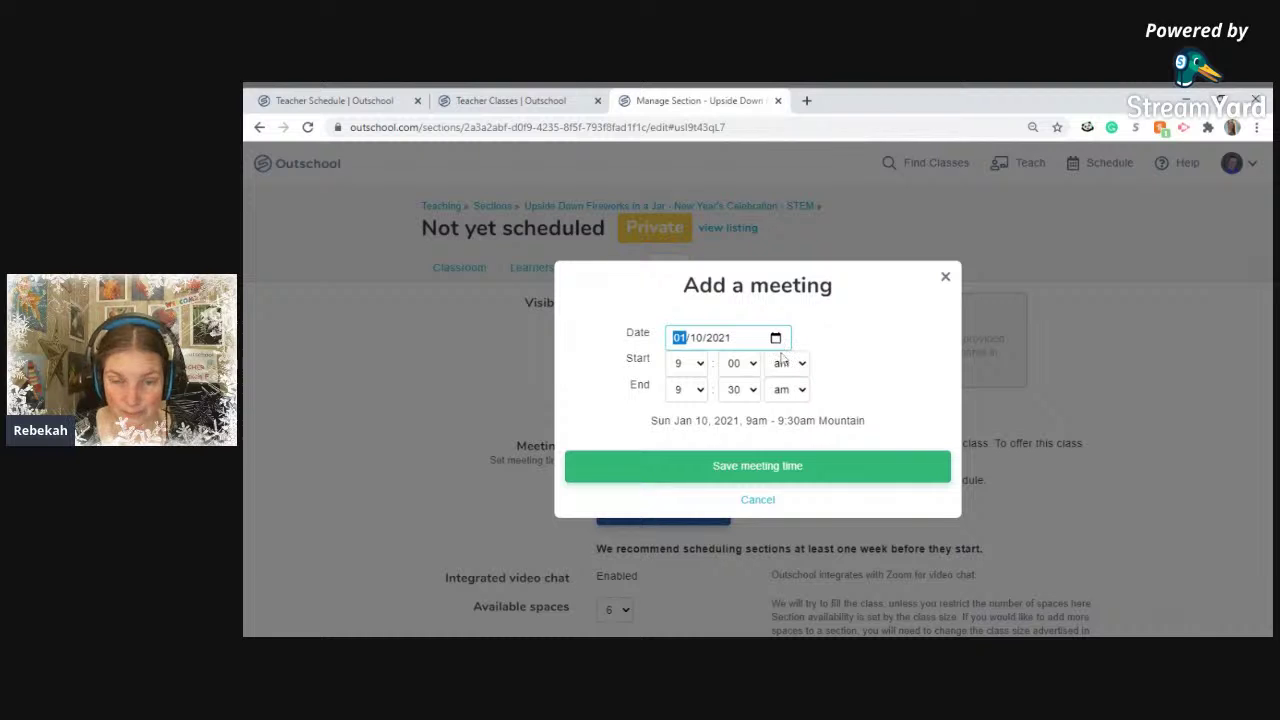
pyautogui.click(798, 411)
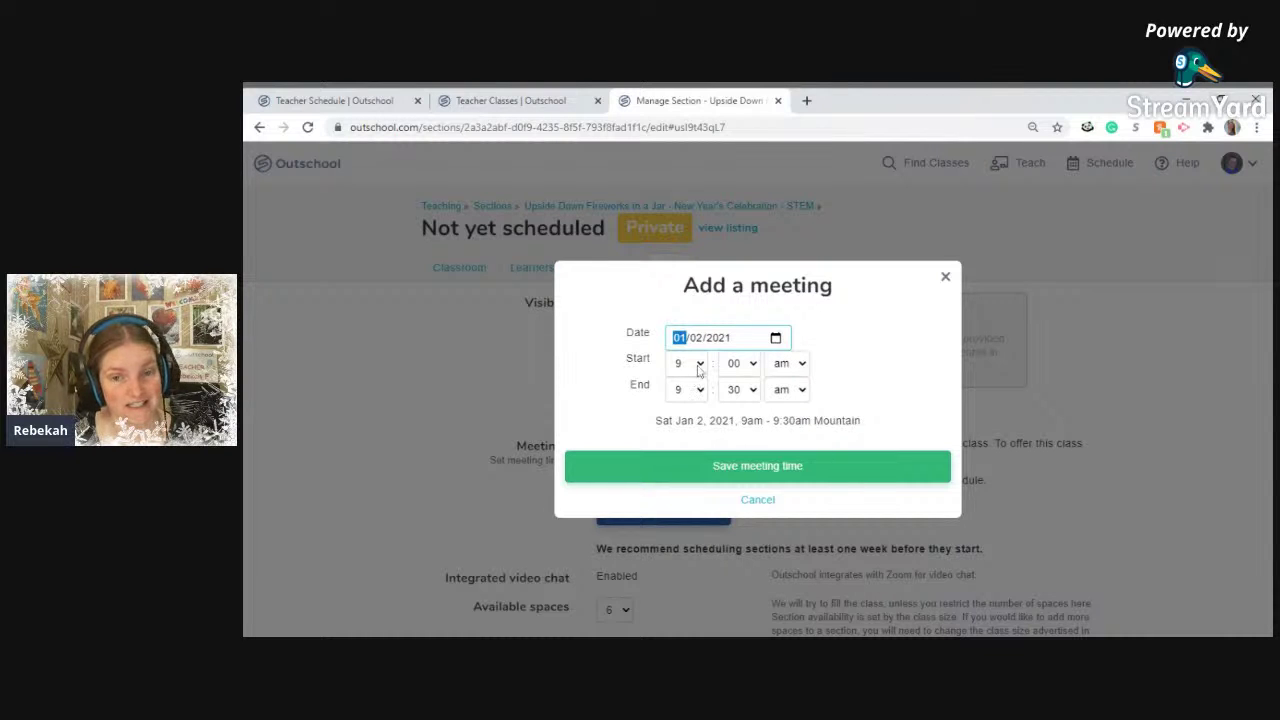
pyautogui.click(310, 101)
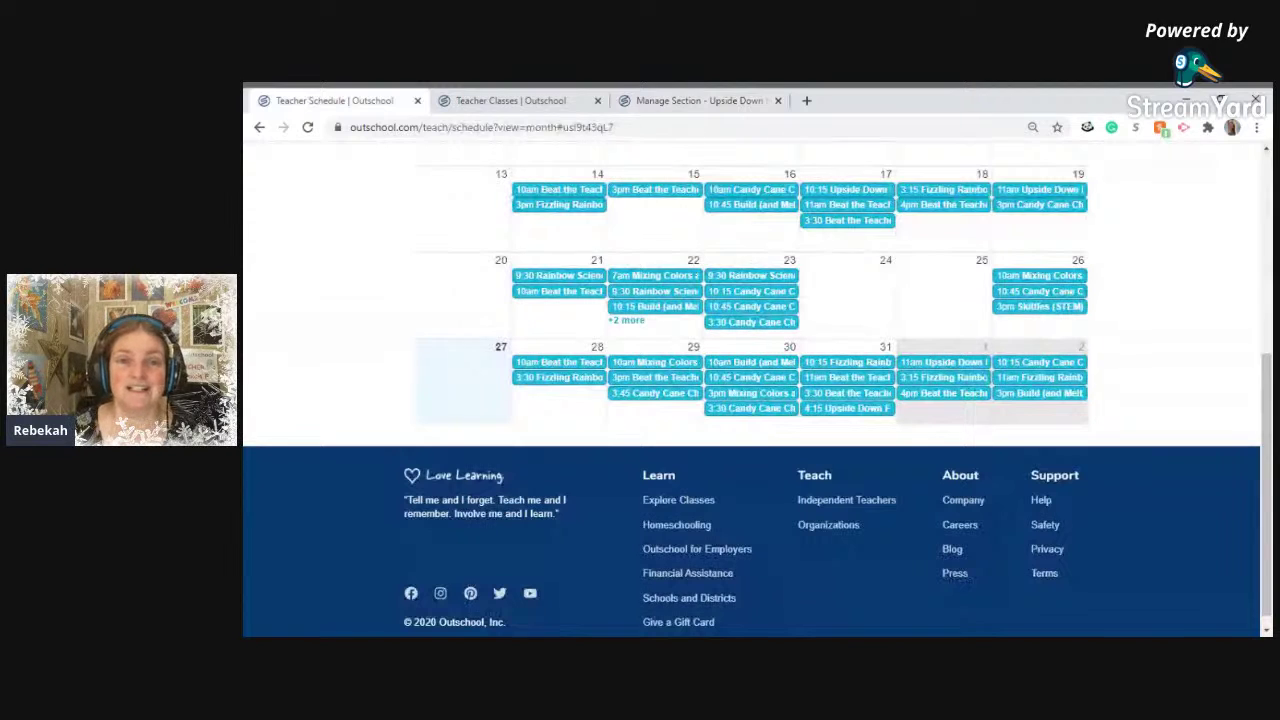
pyautogui.click(666, 104)
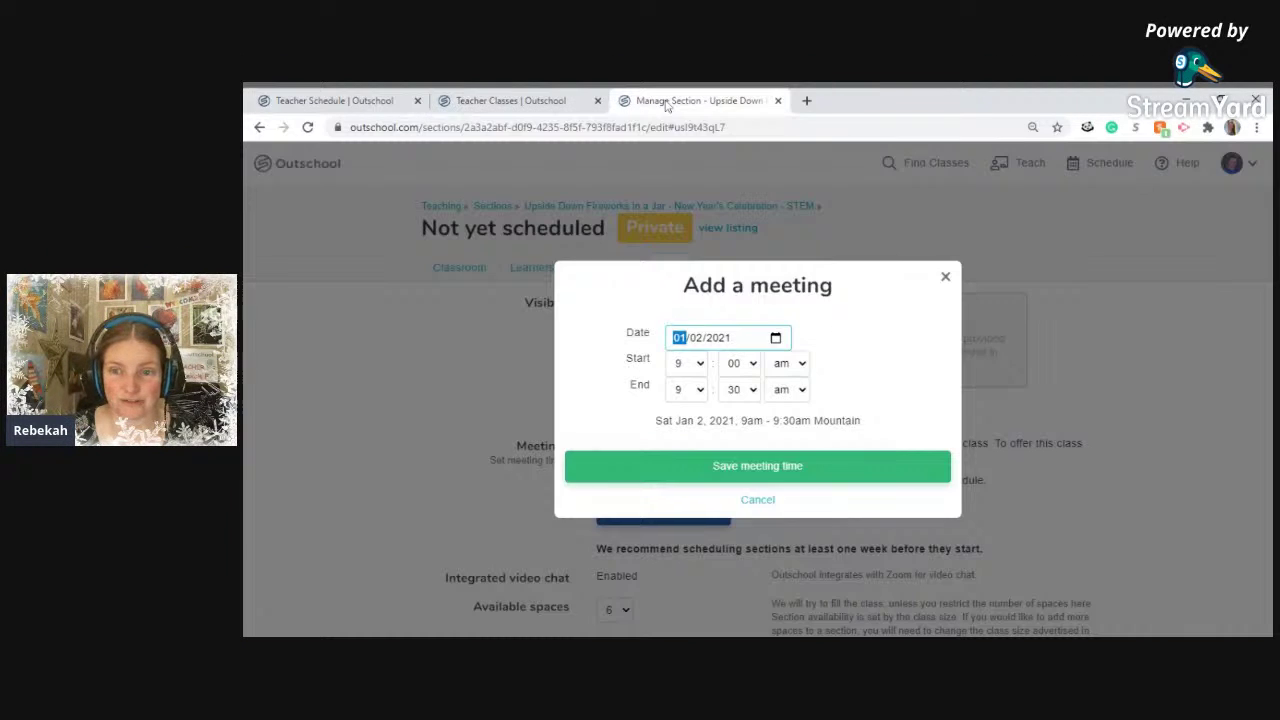
pyautogui.click(686, 366)
pyautogui.press('3')
pyautogui.click(752, 364)
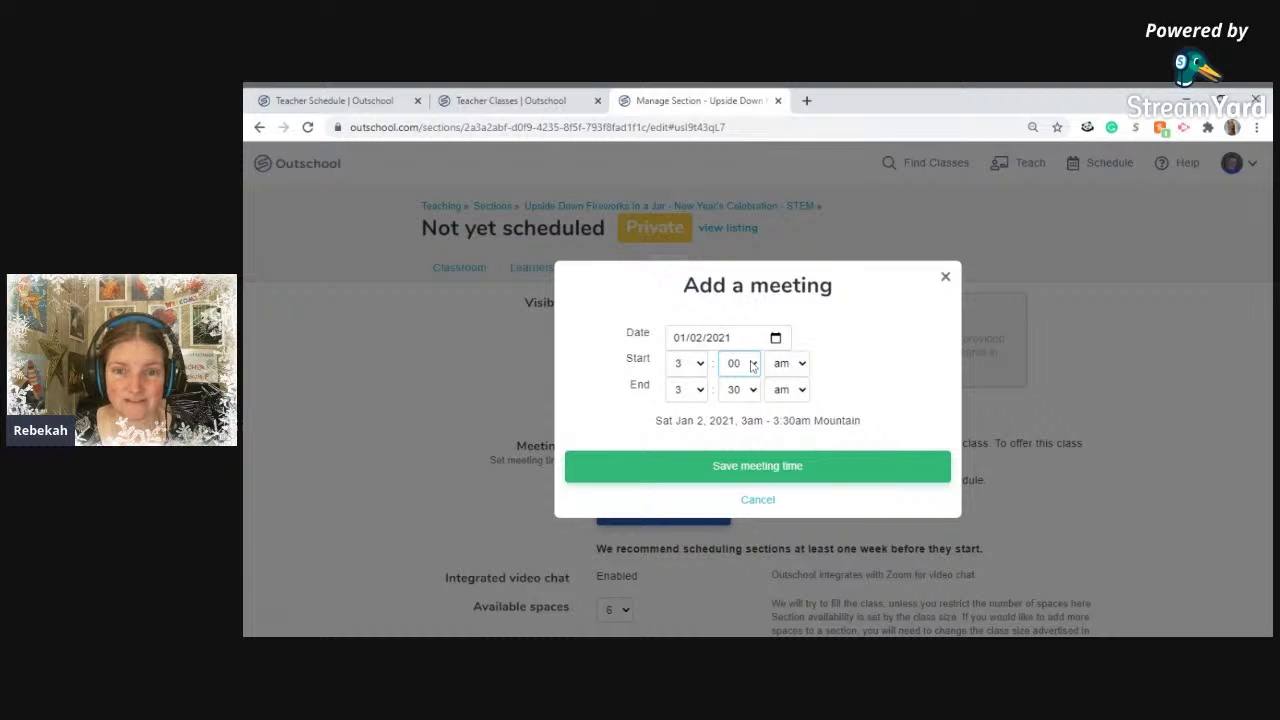
pyautogui.press('1')
pyautogui.press('Tab')
pyautogui.press('p')
pyautogui.click(762, 468)
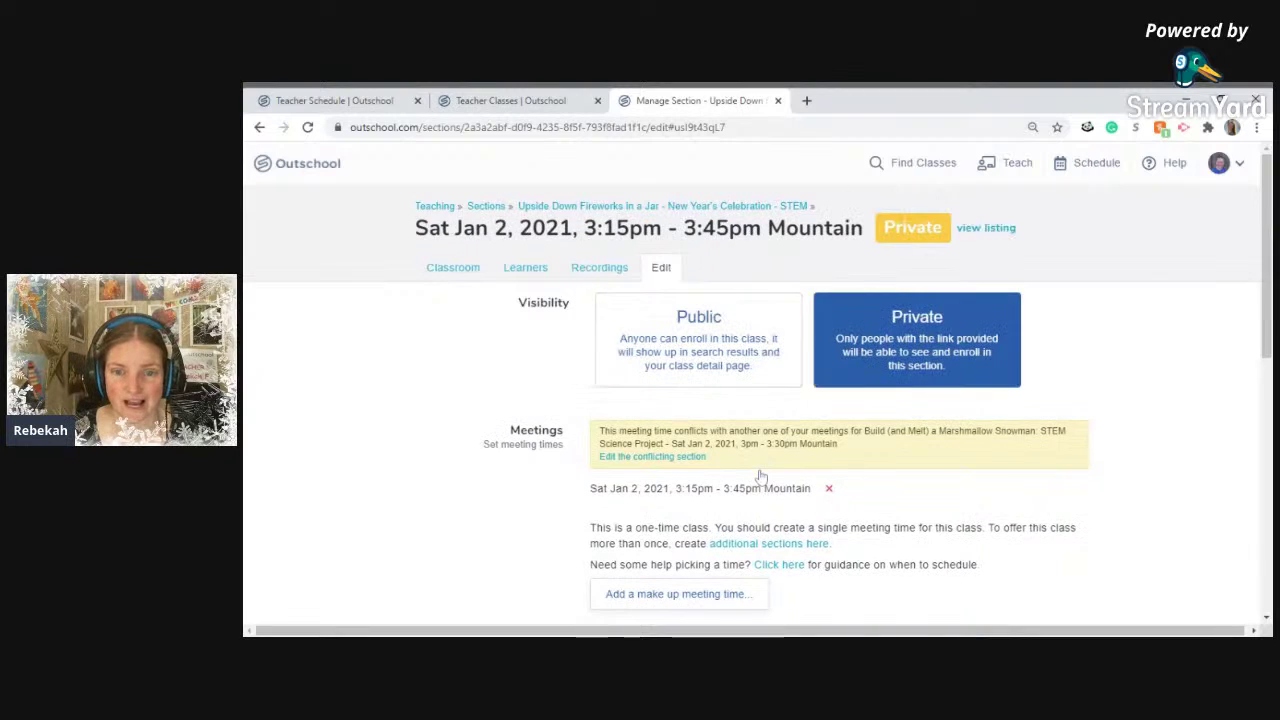
# Check the calendar for the January 2 conflict and remove the 3:15–3:45 pm meeting from the Upside Down Fireworks section.
pyautogui.click(309, 102)
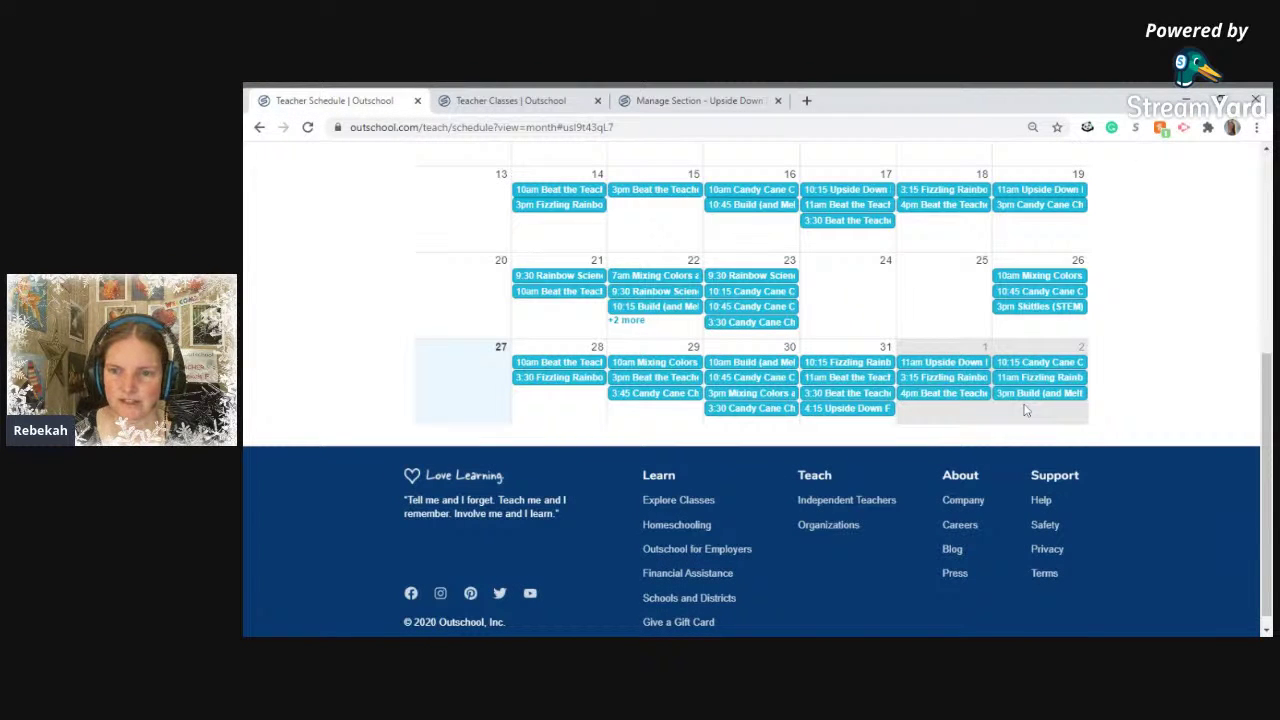
pyautogui.click(699, 101)
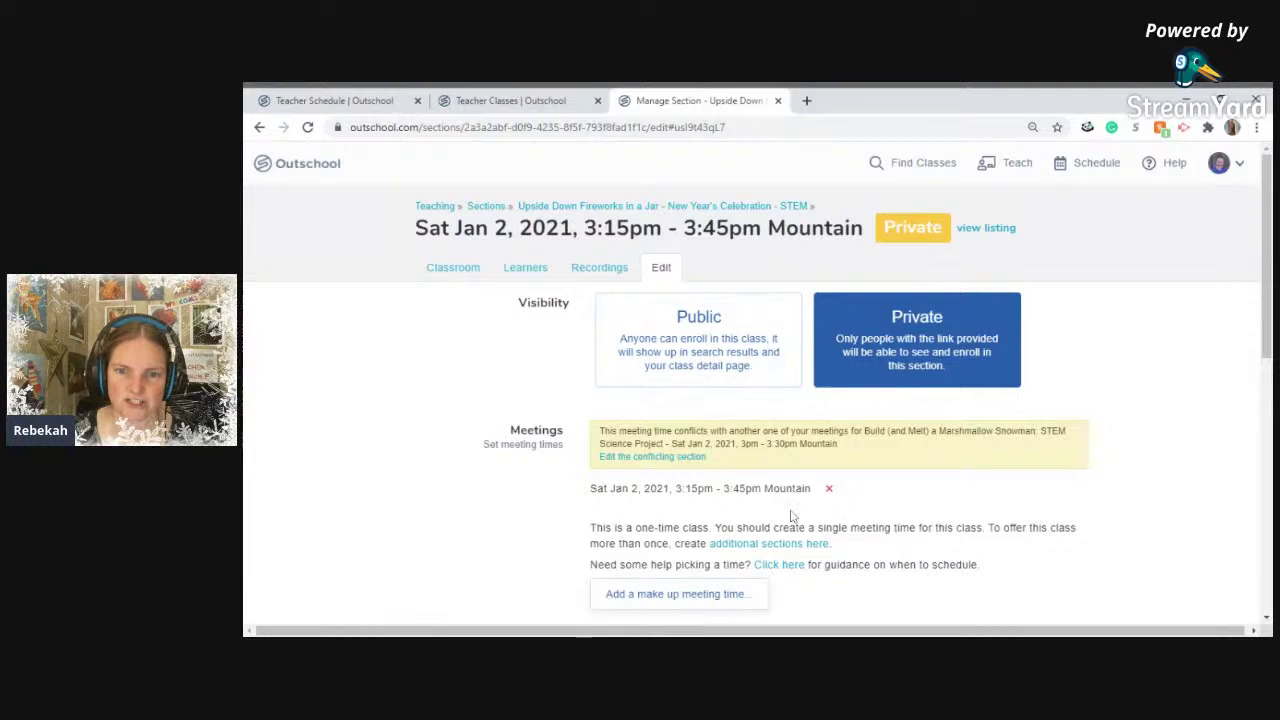
pyautogui.click(829, 488)
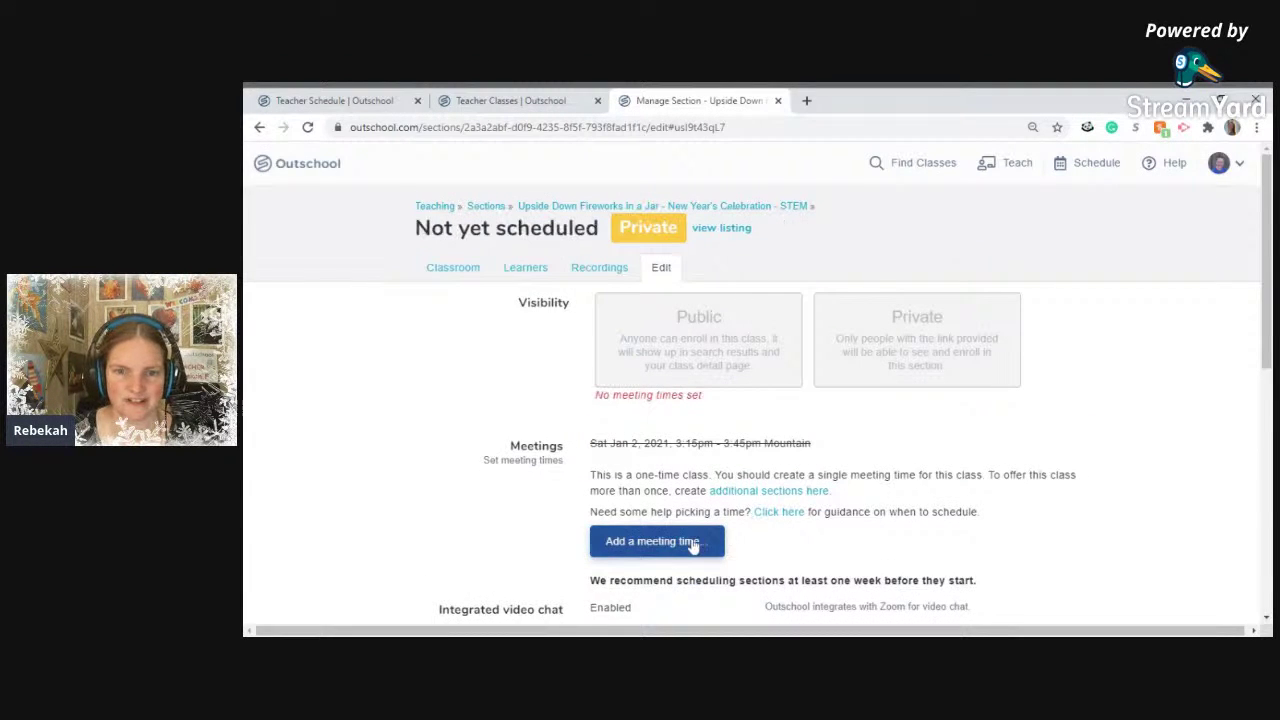
# Schedule the Upside Down Fireworks section for January 2, 2021, 3:45–4:15 pm, and make it public.
pyautogui.click(693, 541)
pyautogui.click(776, 340)
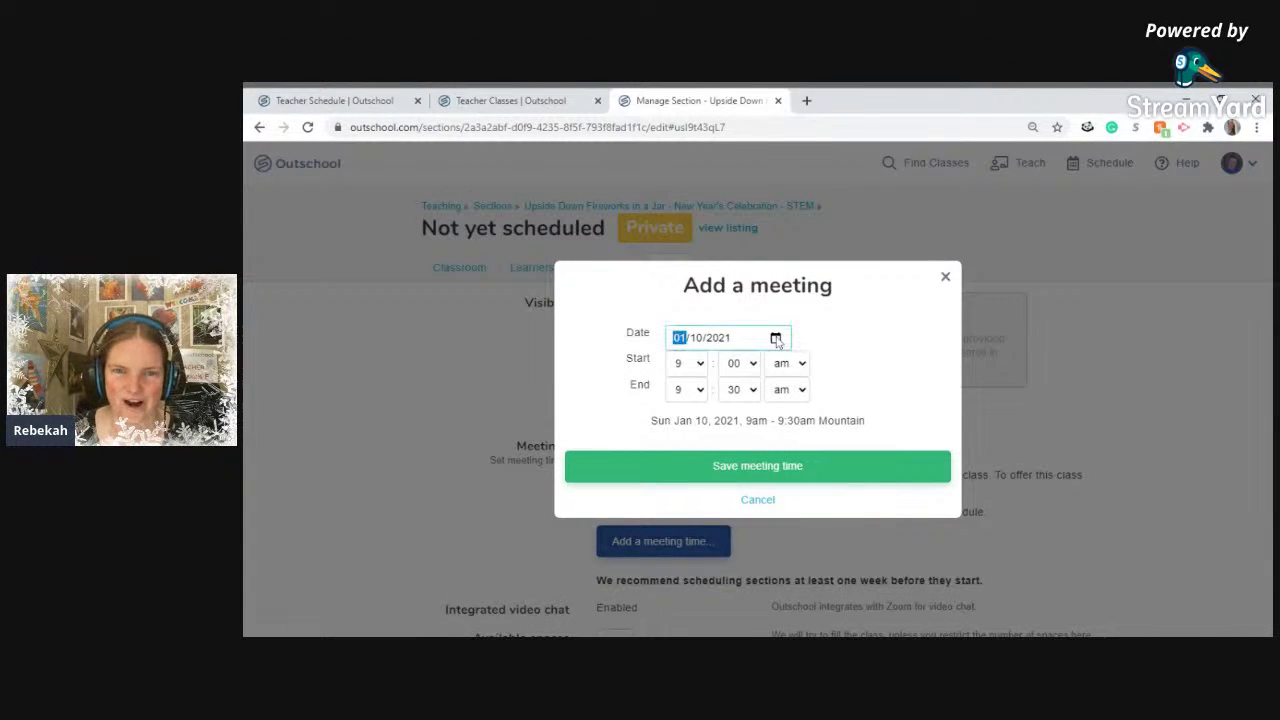
pyautogui.click(772, 404)
pyautogui.click(696, 367)
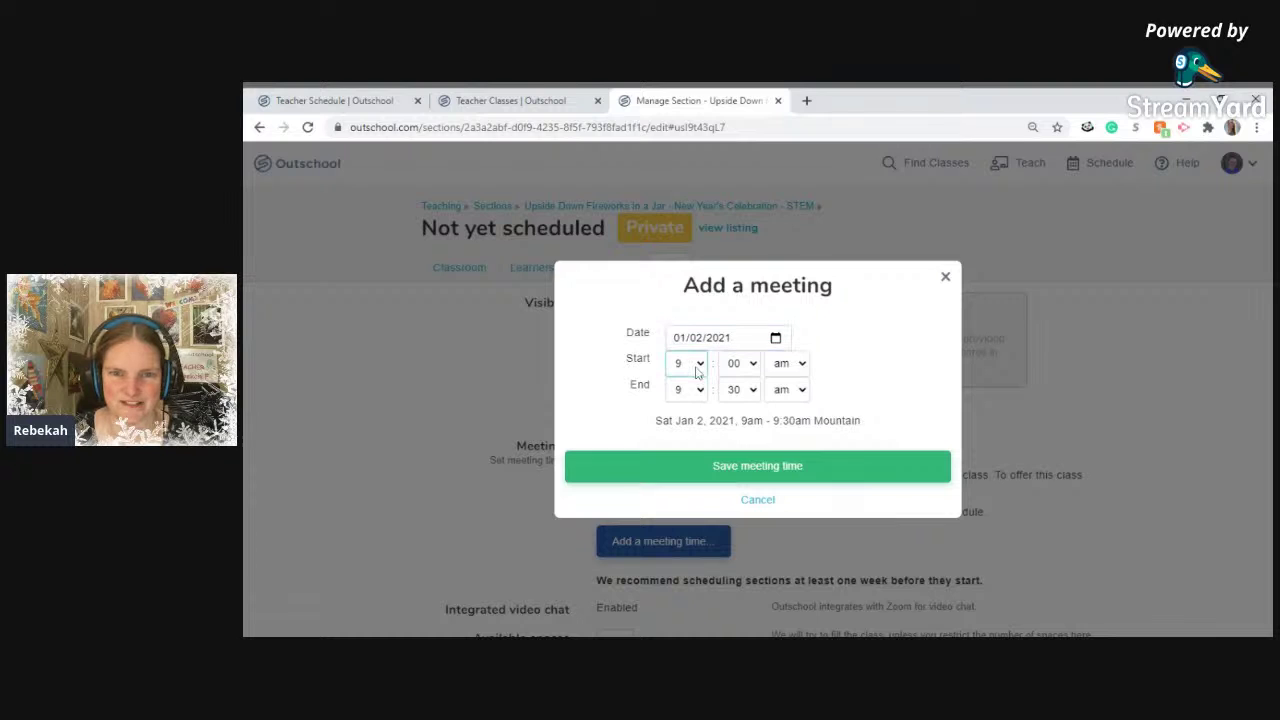
pyautogui.press('3')
pyautogui.press('Tab')
pyautogui.press('4')
pyautogui.press('Tab')
pyautogui.press('p')
pyautogui.click(772, 479)
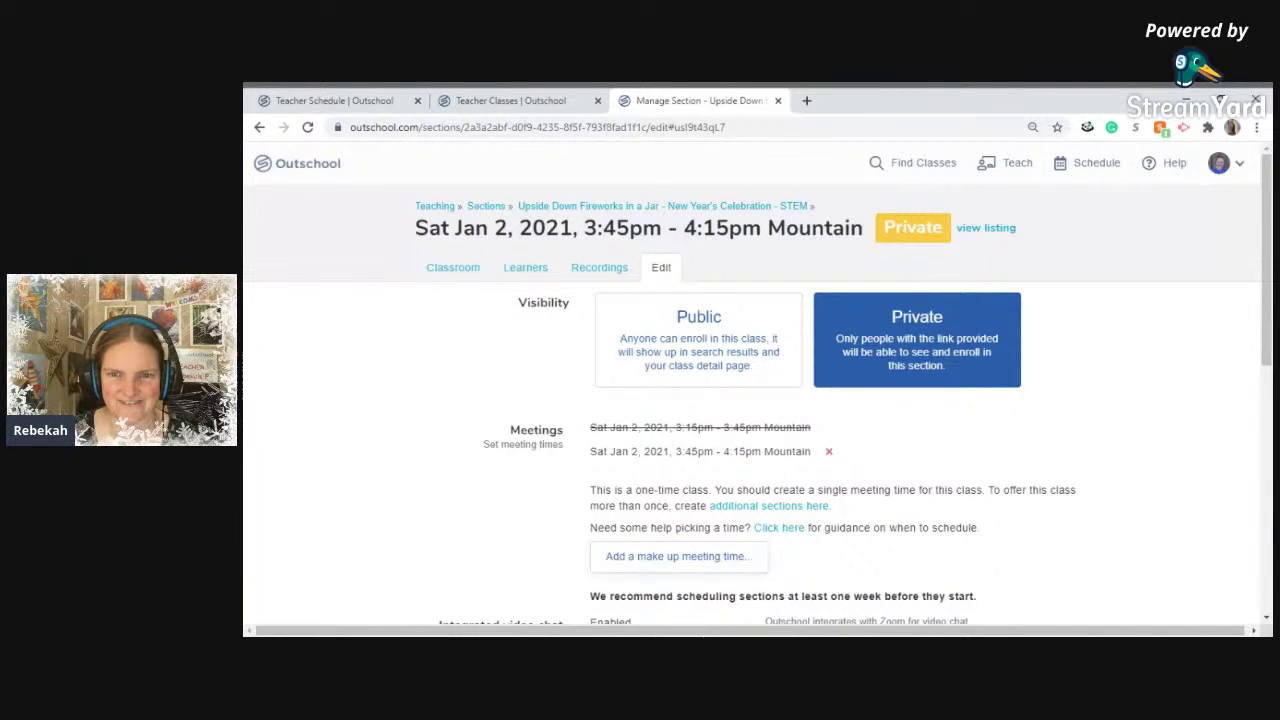
pyautogui.click(703, 356)
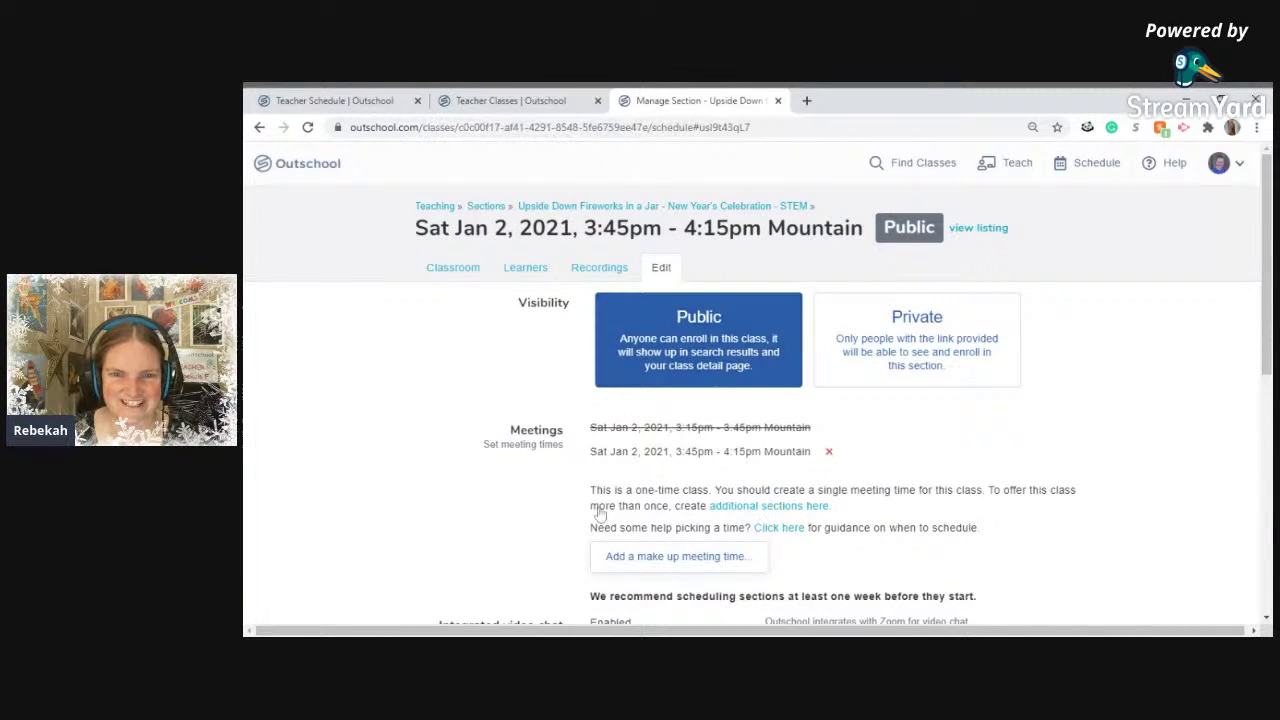
# Review the Upside Down Fireworks class's upcoming sections, and look over the list of classes after closing its page.
pyautogui.scroll(-3, 411, 477)
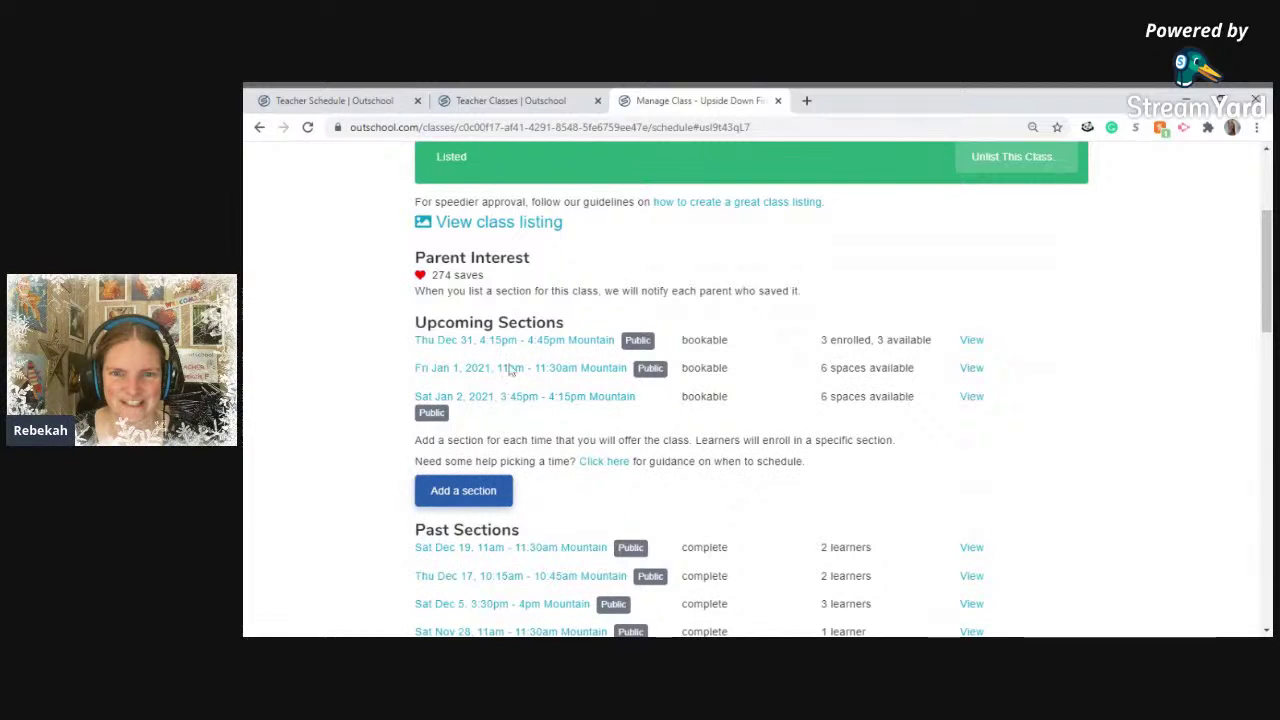
pyautogui.click(778, 100)
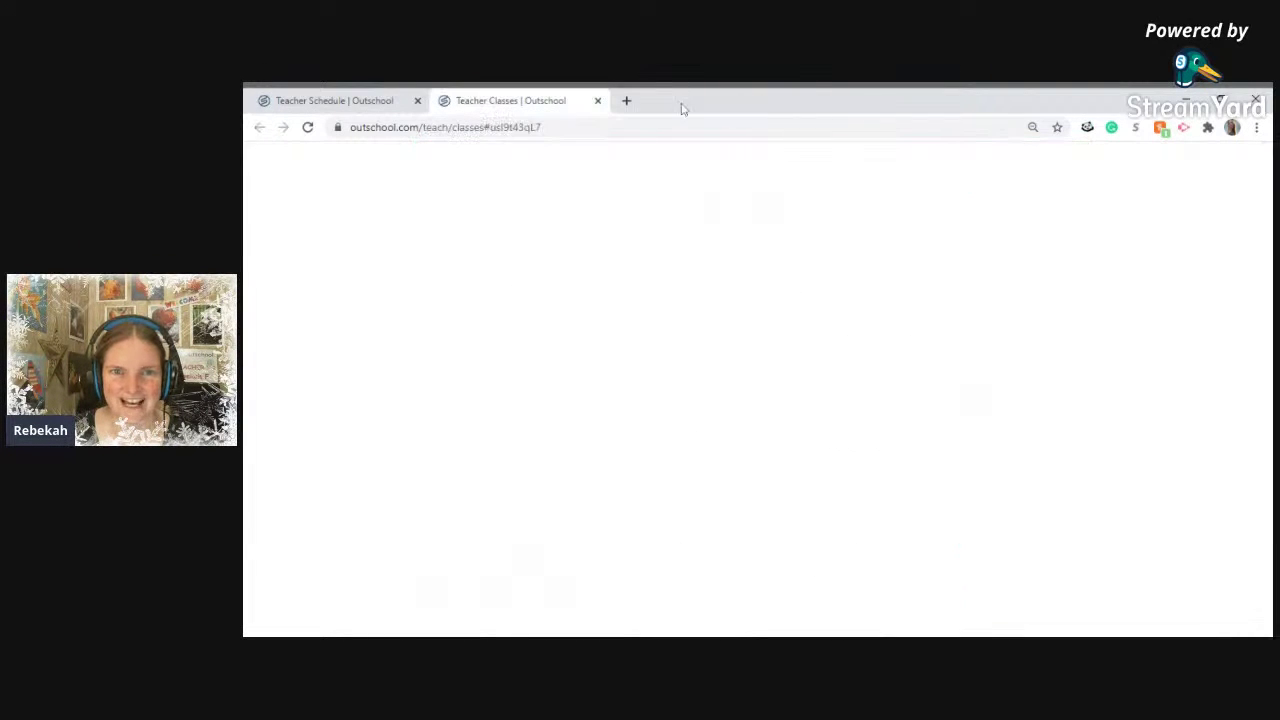
pyautogui.scroll(6, 688, 283)
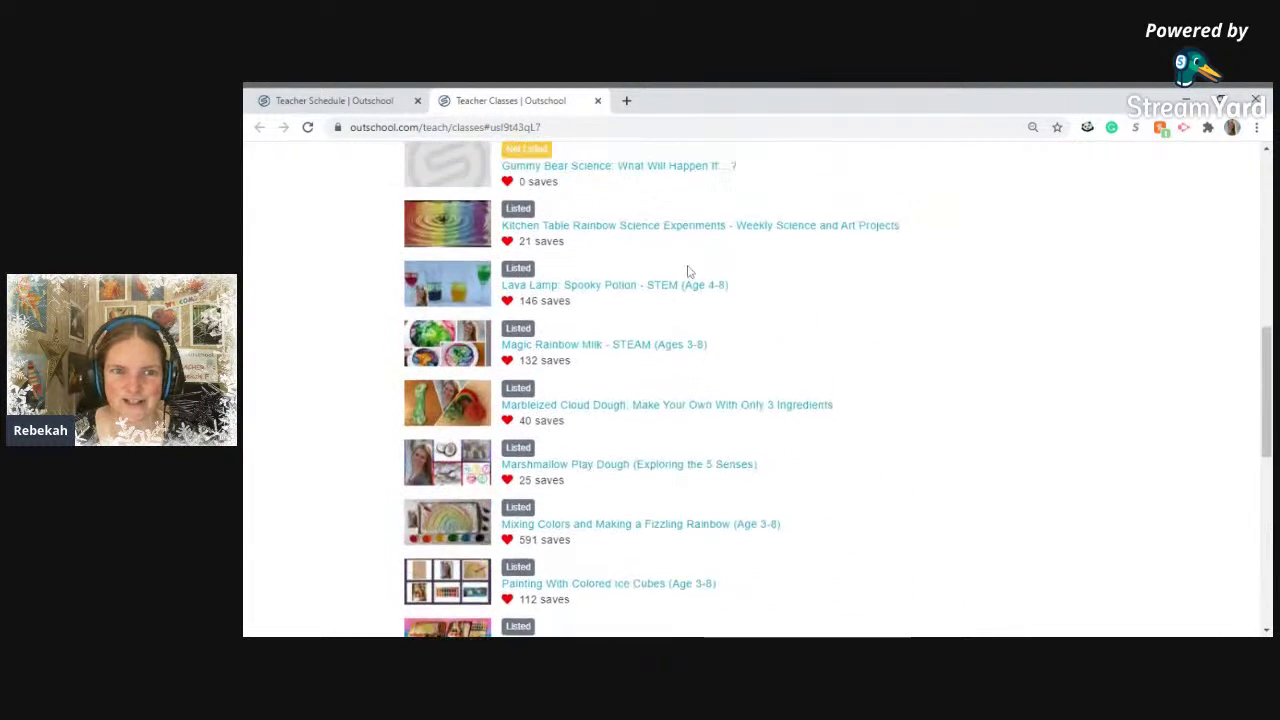
pyautogui.scroll(-8, 686, 255)
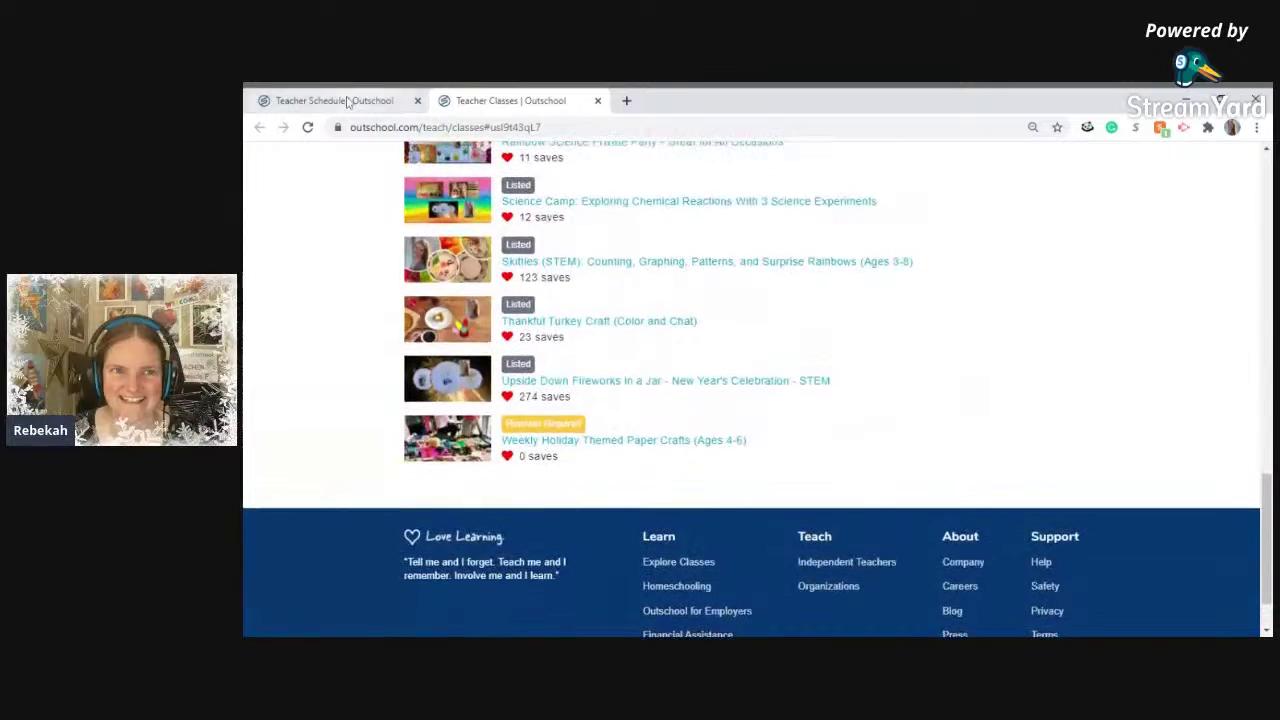
# Return to the teaching calendar and look over the January 2021 schedule.
pyautogui.click(348, 101)
pyautogui.scroll(10, 316, 318)
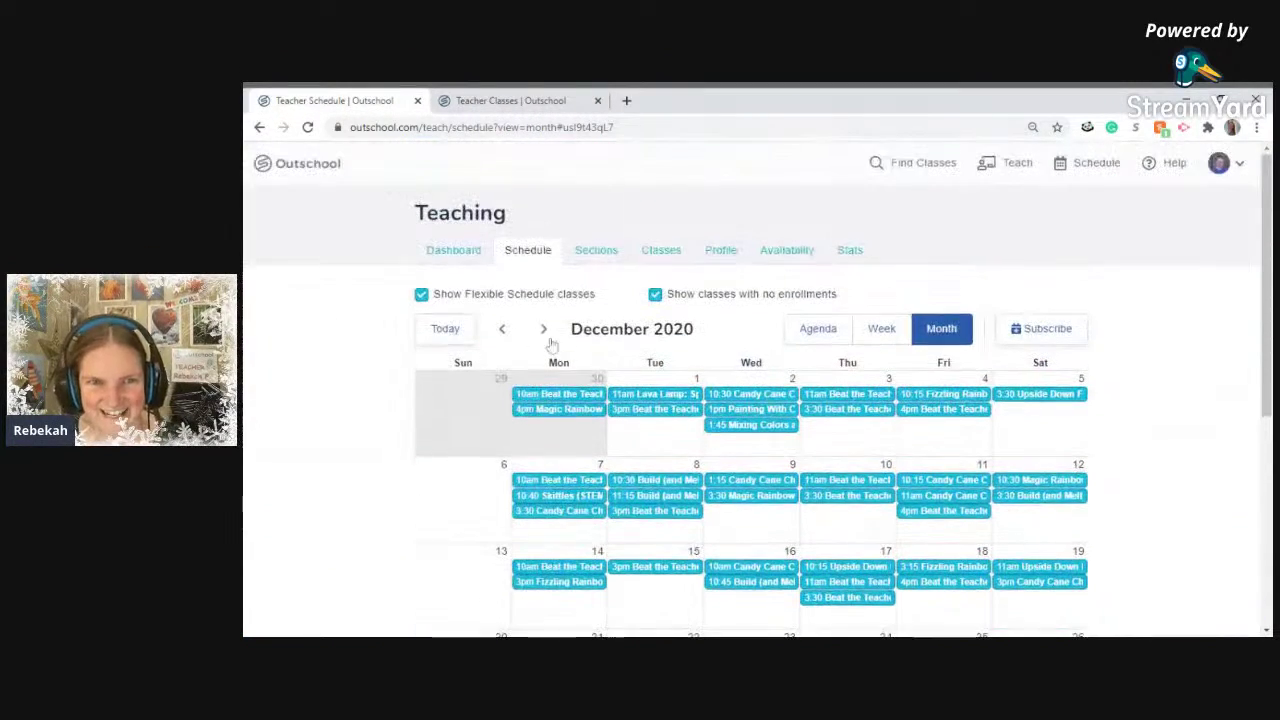
pyautogui.click(543, 329)
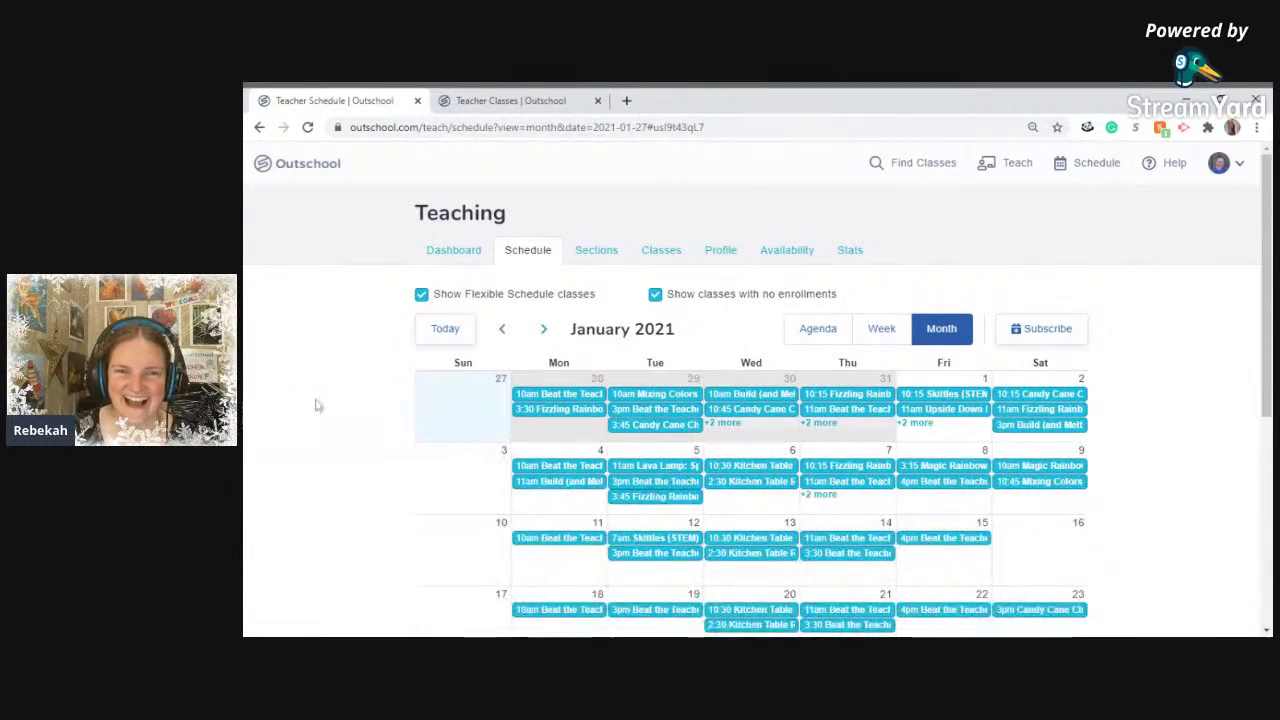
pyautogui.scroll(-1, 312, 404)
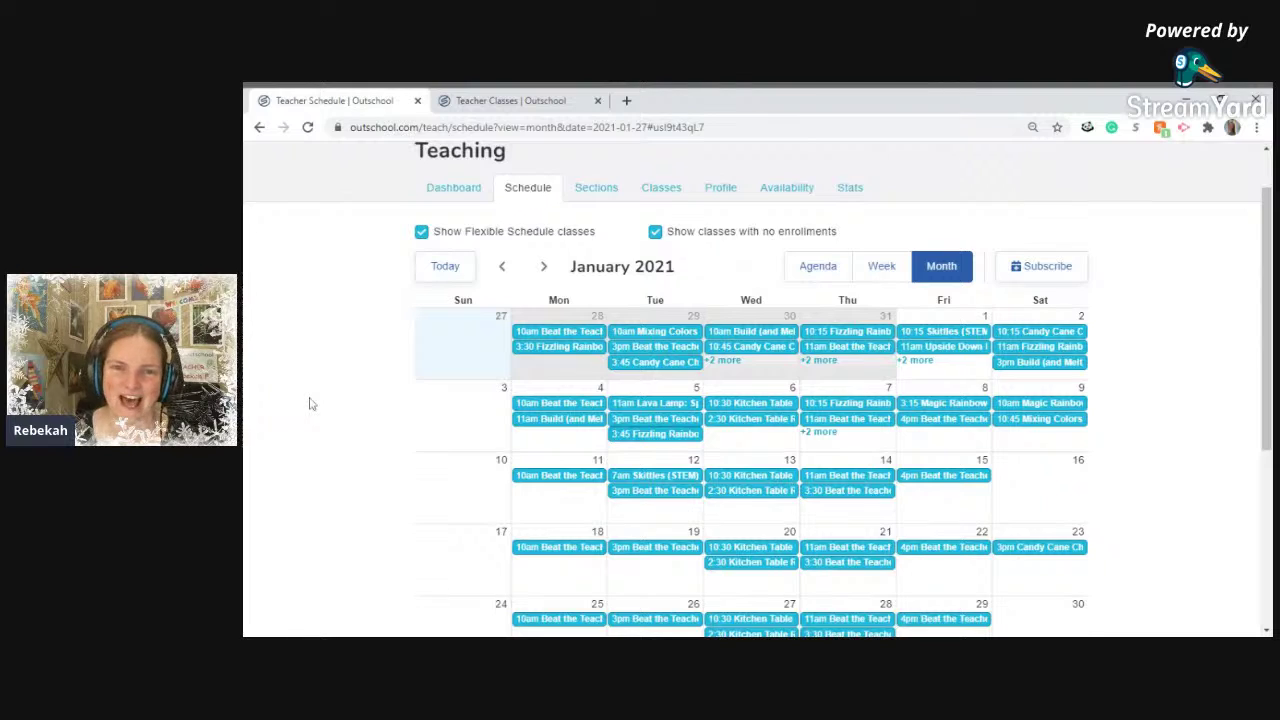
pyautogui.scroll(-3, 310, 404)
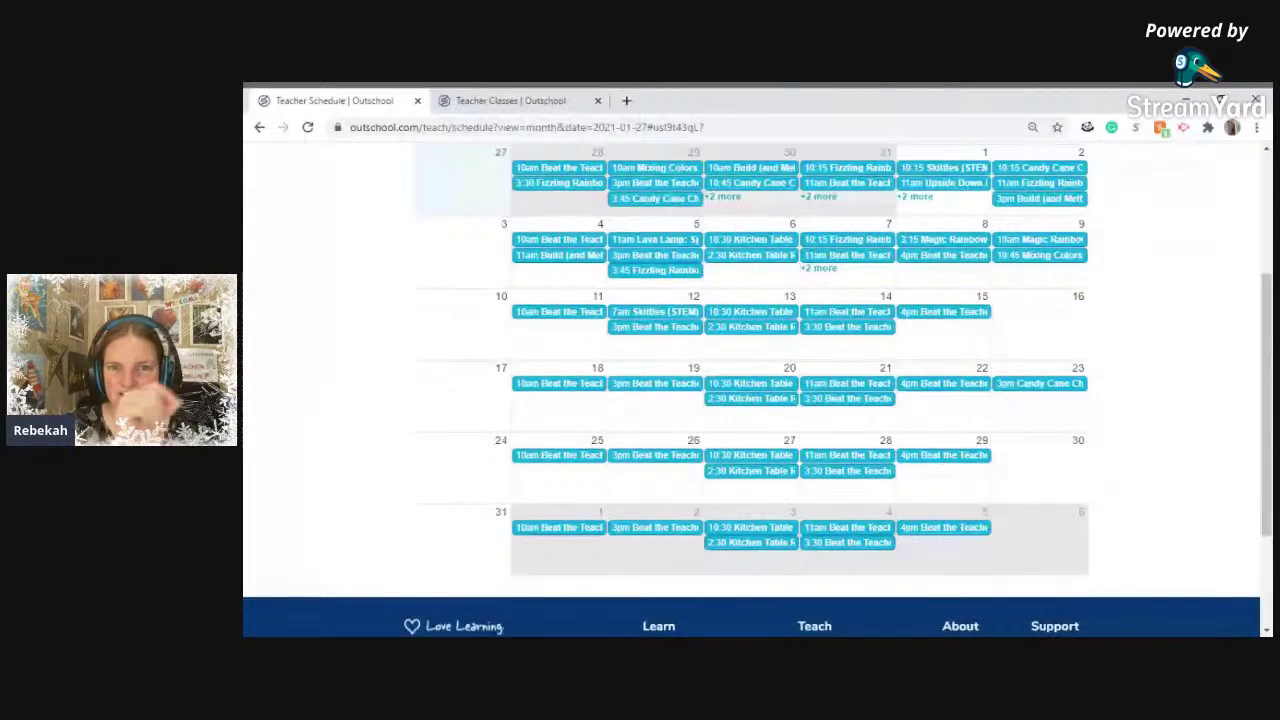
pyautogui.scroll(1, 295, 404)
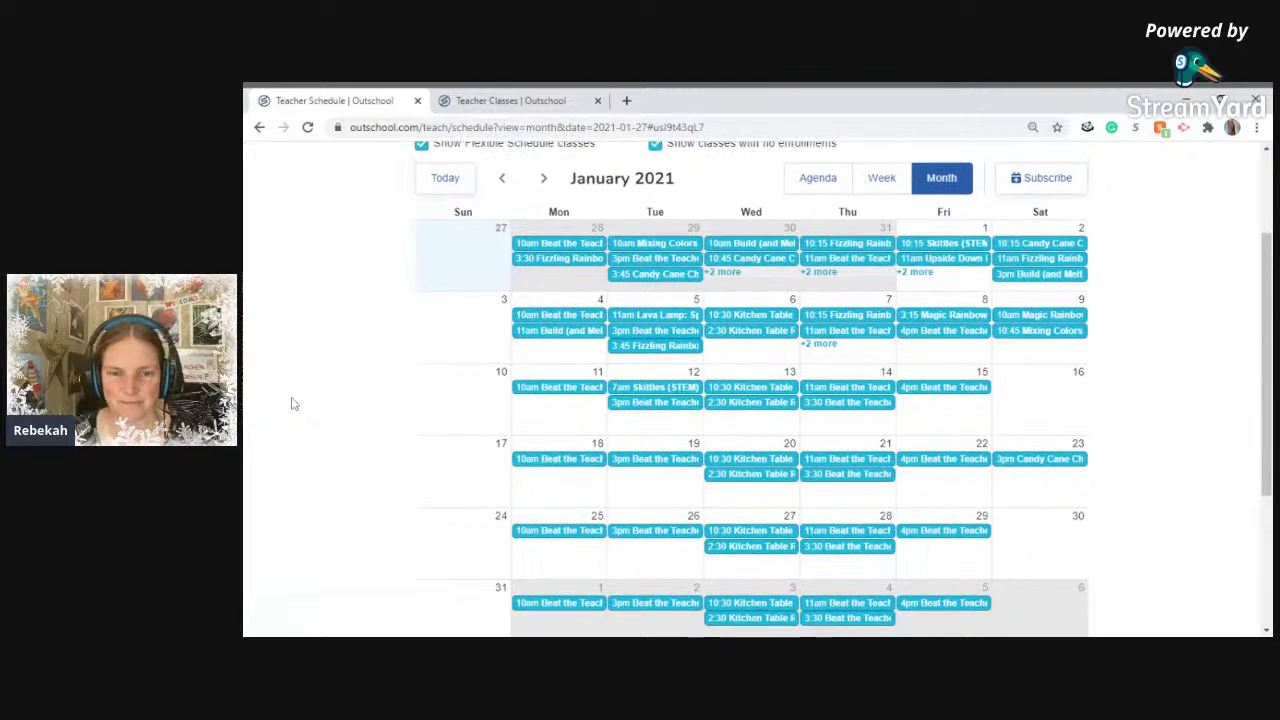